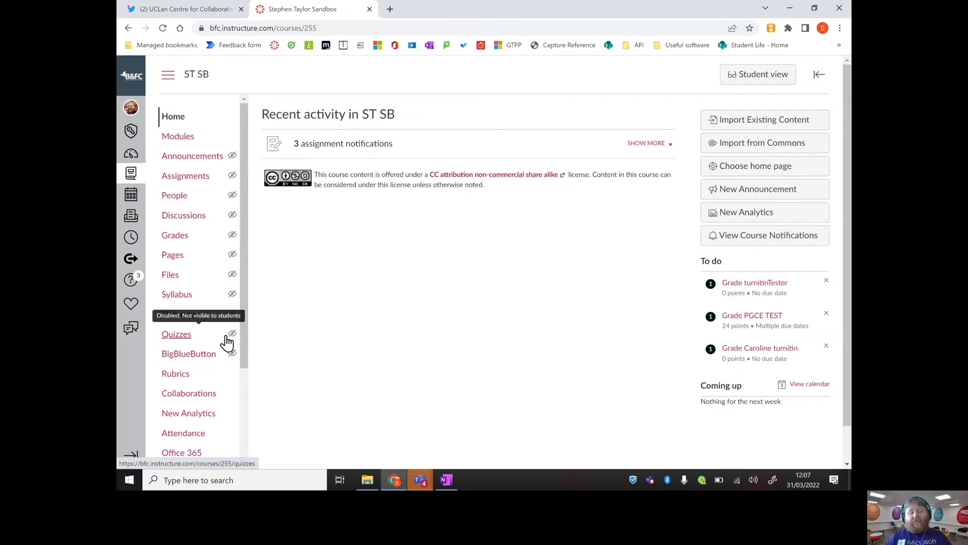
Reset the quiz engine choice in the course's quizzes area and start creating a new quiz
{"action": "left_click", "coordinate": [177, 335]}
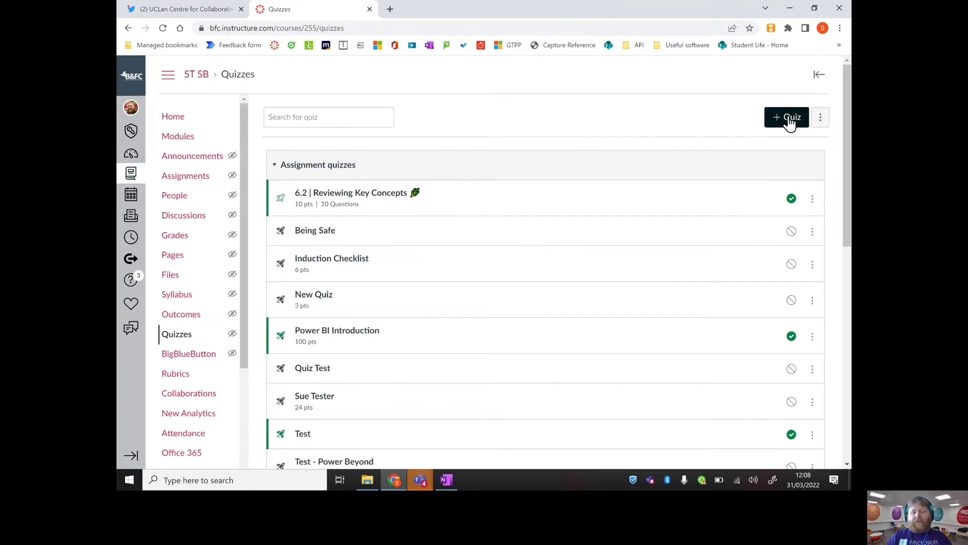
{"action": "left_click", "coordinate": [822, 121]}
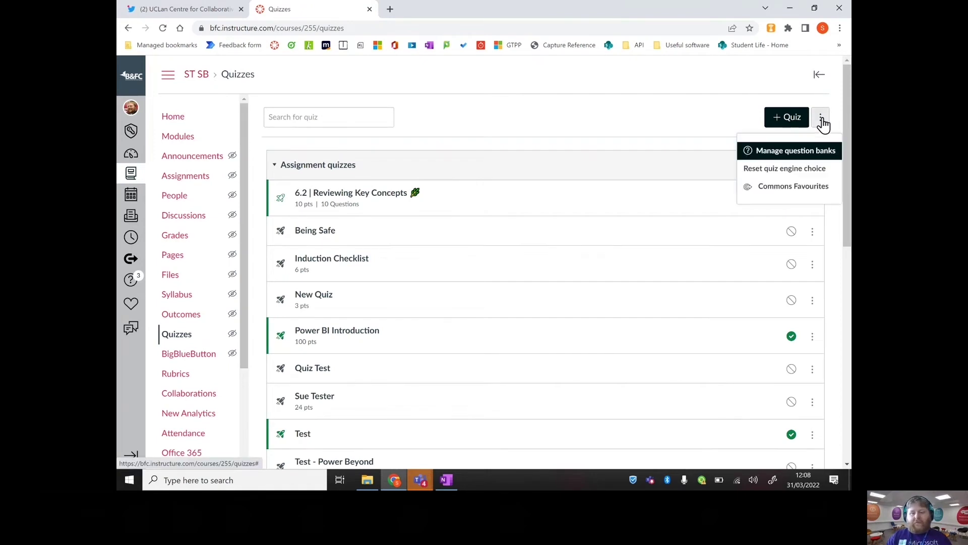
{"action": "left_click", "coordinate": [807, 168]}
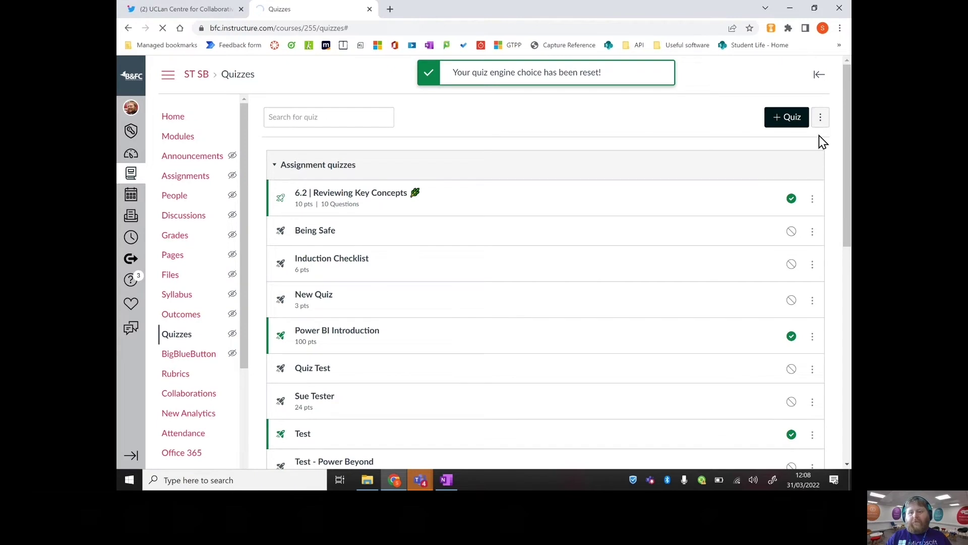
{"action": "left_click", "coordinate": [790, 119]}
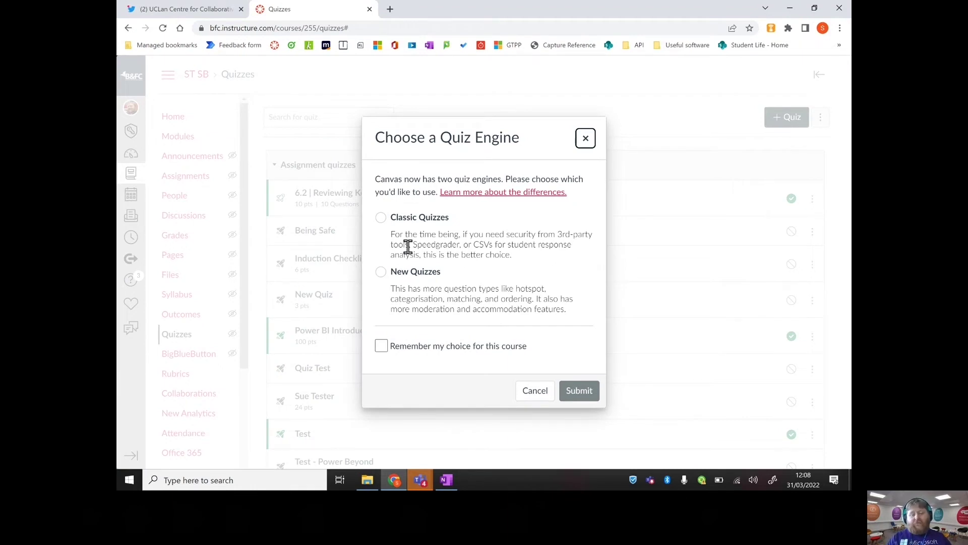
Launch ZoomIt64 and magnify the quiz engine options
{"action": "left_click", "coordinate": [225, 480]}
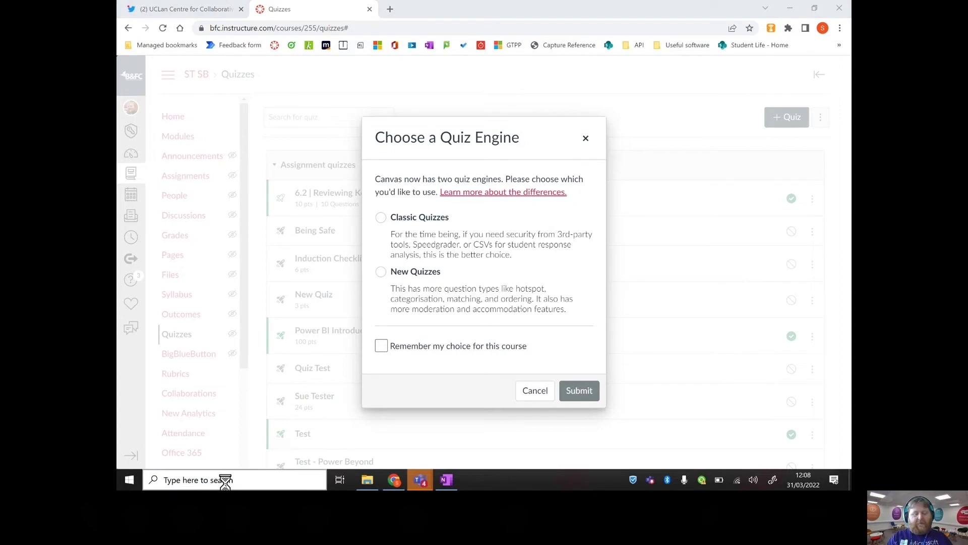
{"action": "type", "text": "zoomit"}
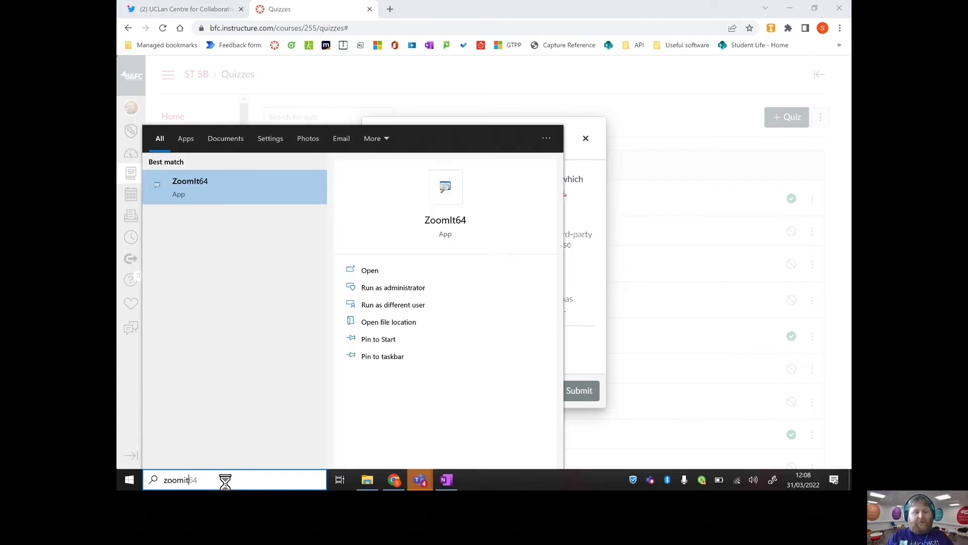
{"action": "key", "text": "Return"}
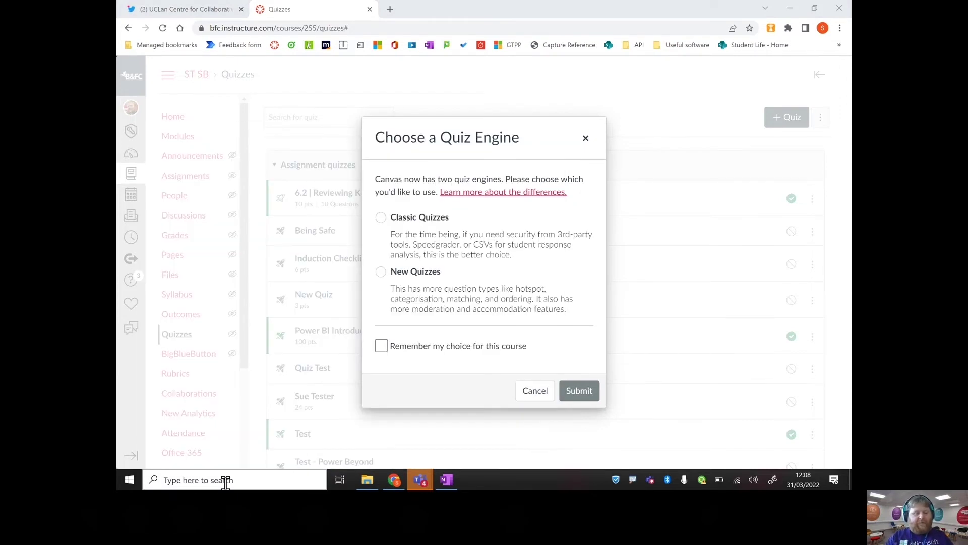
{"action": "key", "text": "ctrl+1"}
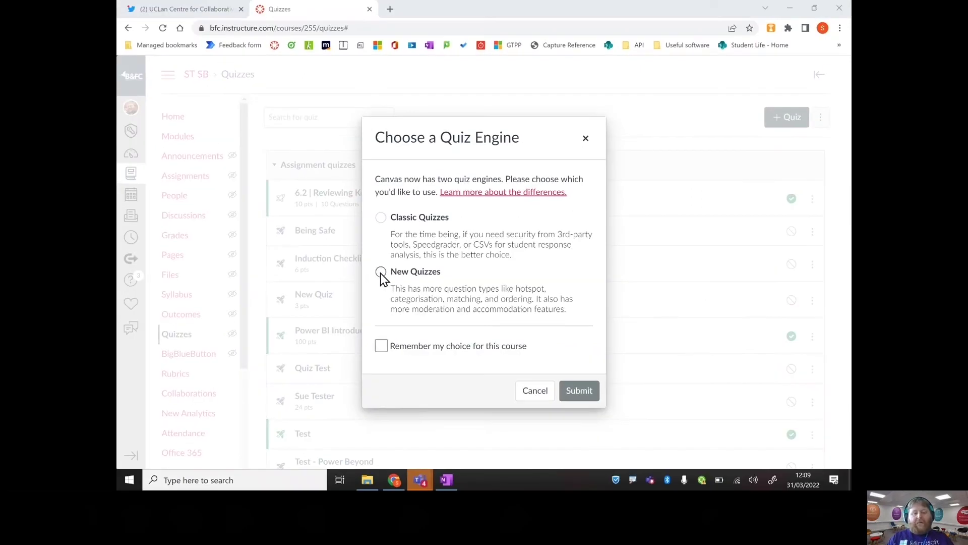
Choose New Quizzes as the quiz engine, have the choice remembered for this course, and submit it
{"action": "left_click", "coordinate": [381, 275]}
{"action": "left_click", "coordinate": [386, 352]}
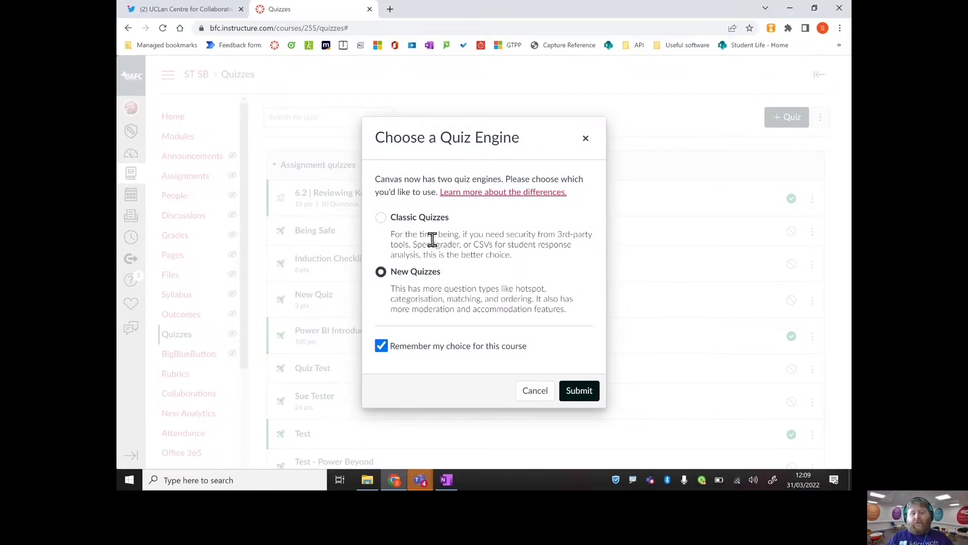
{"action": "left_click", "coordinate": [587, 398]}
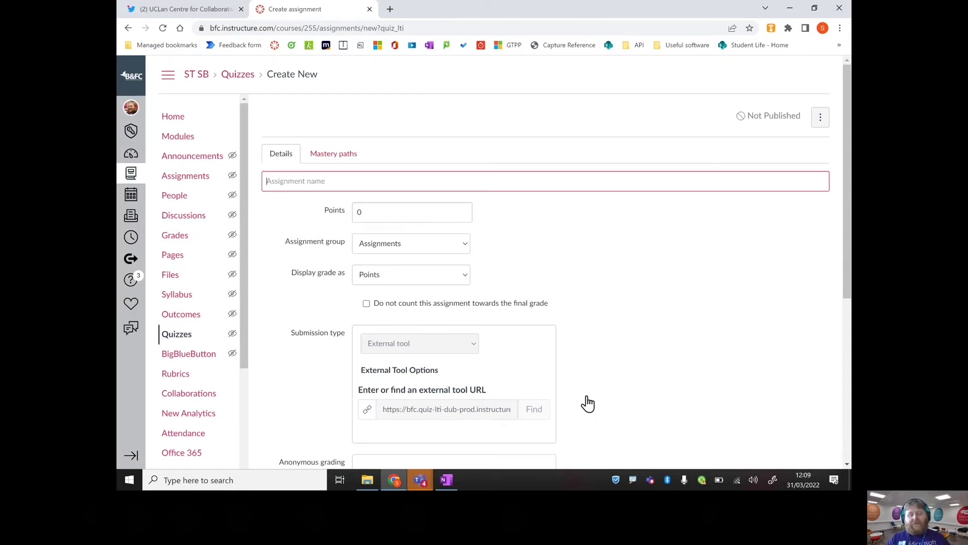
Name the new quiz assignment "Digilearnsector Test"
{"action": "type", "text": "Digilearn"}
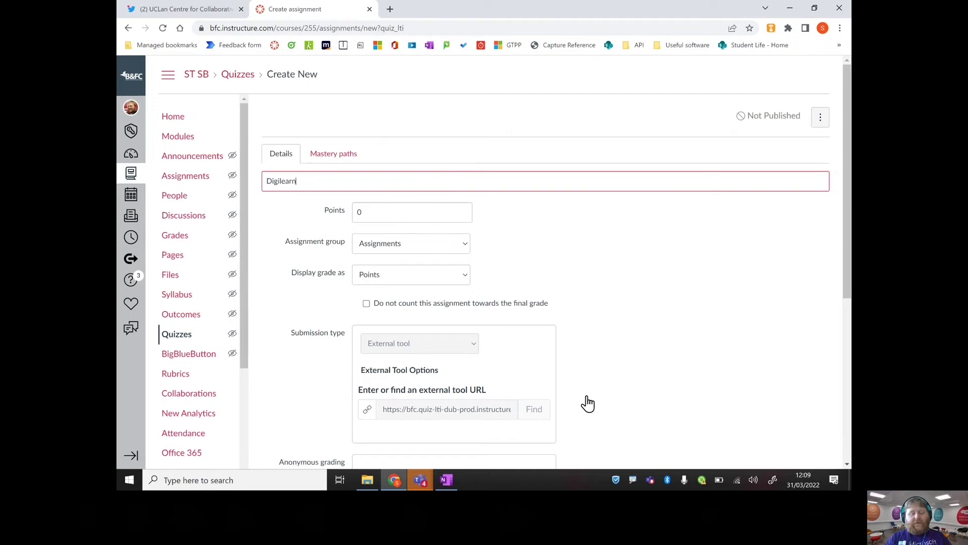
{"action": "type", "text": "sector Test"}
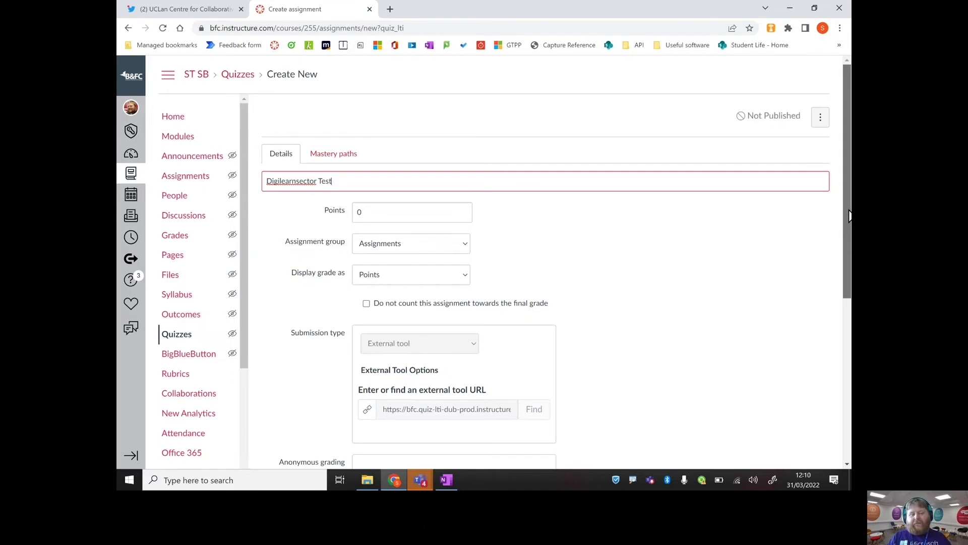
Add a second assign block and assign the first block to the 21/22 Section instead of Everyone
{"action": "left_click_drag", "start_coordinate": [849, 216], "coordinate": [848, 259]}
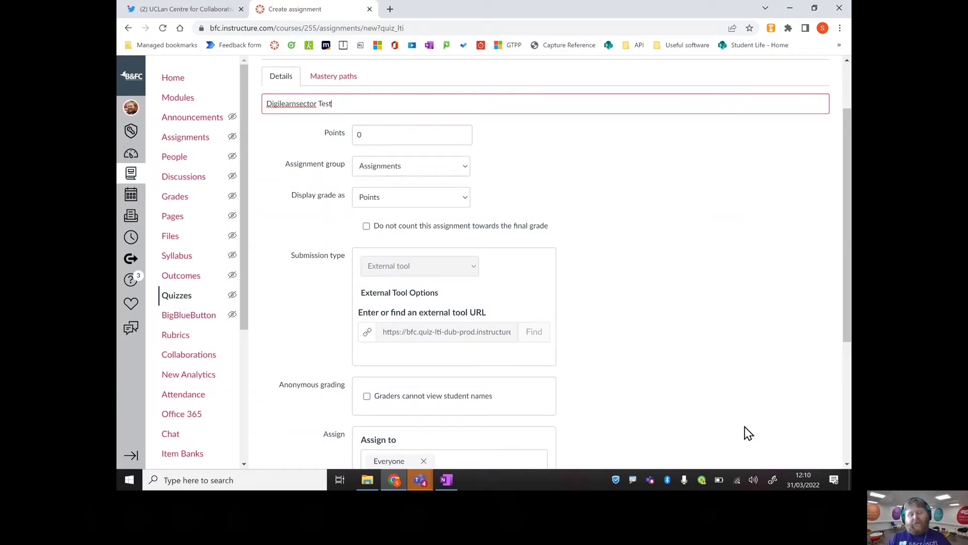
{"action": "left_click_drag", "start_coordinate": [848, 227], "coordinate": [848, 347]}
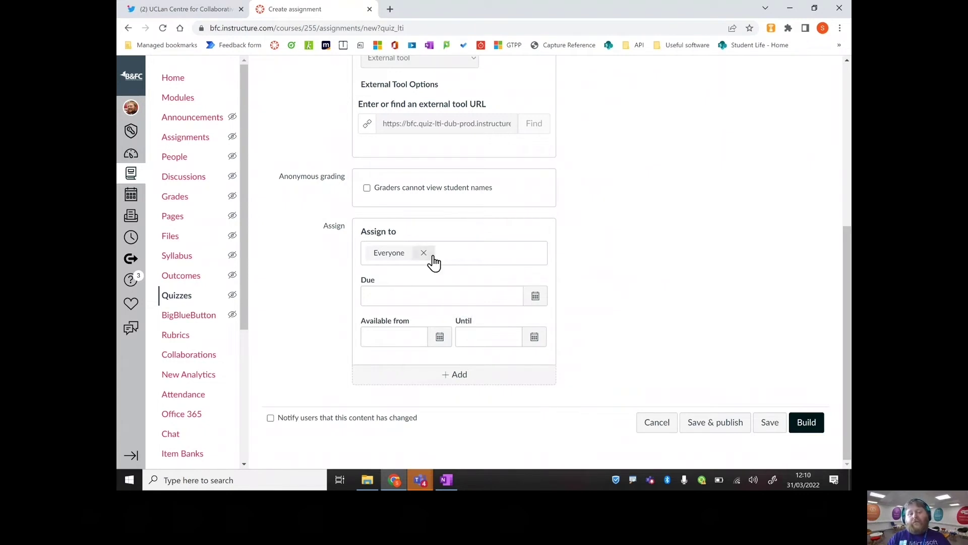
{"action": "left_click", "coordinate": [465, 260]}
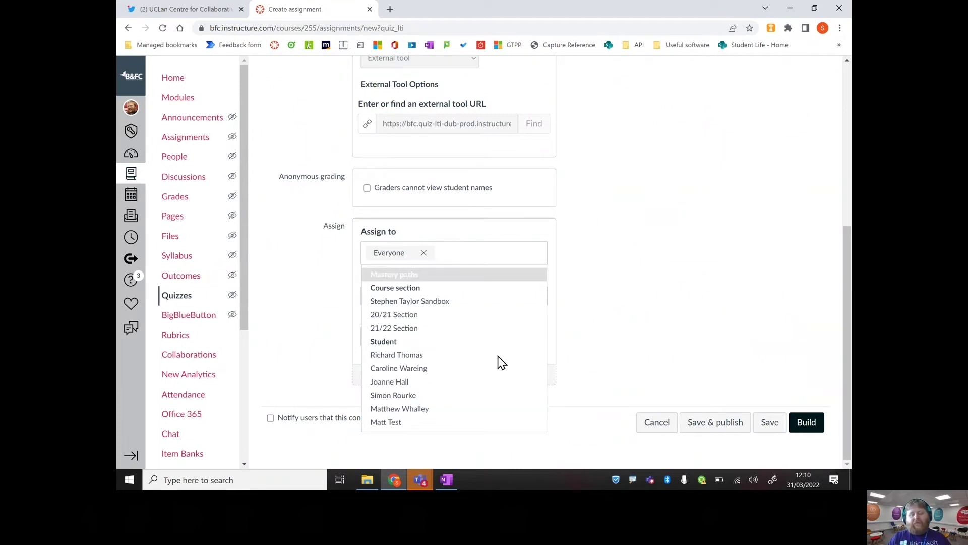
{"action": "left_click", "coordinate": [620, 269]}
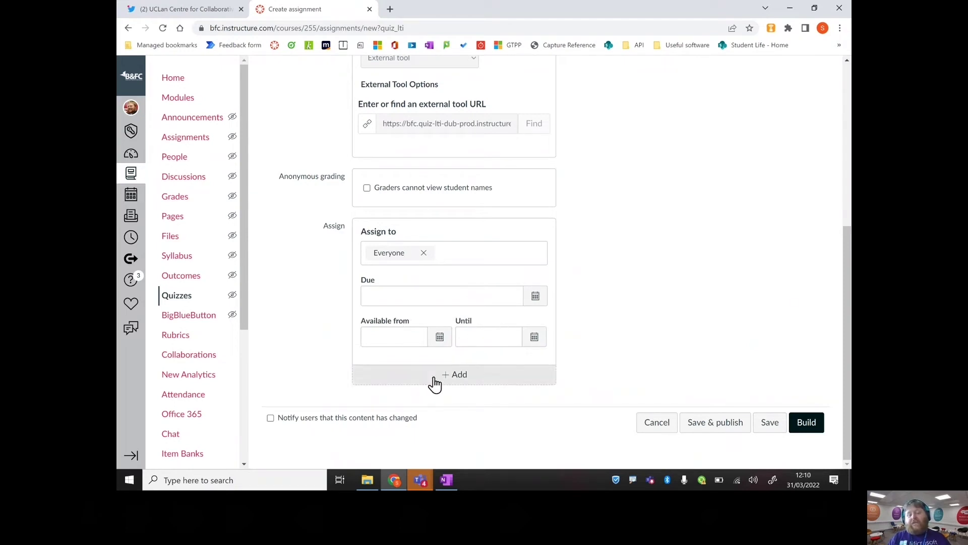
{"action": "left_click", "coordinate": [459, 376]}
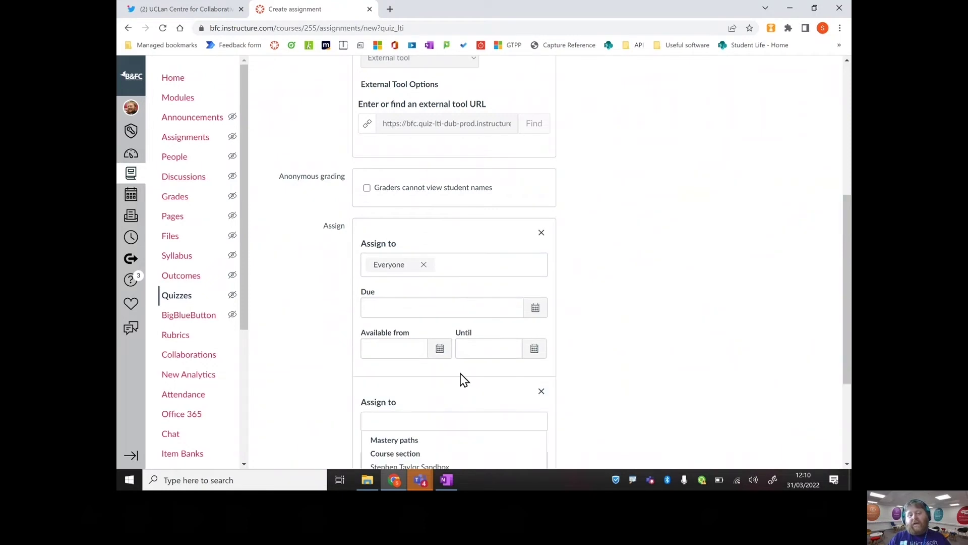
{"action": "left_click_drag", "start_coordinate": [845, 216], "coordinate": [846, 267]}
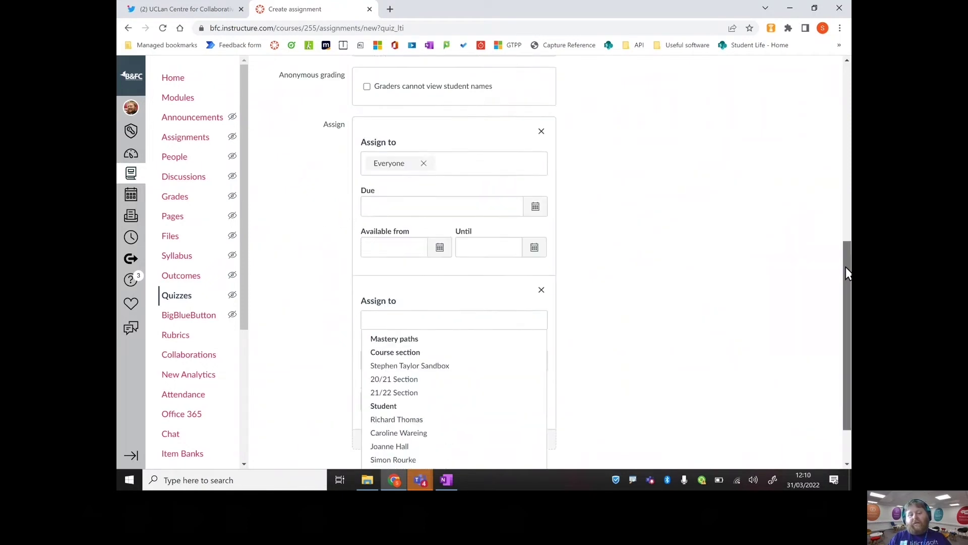
{"action": "left_click", "coordinate": [429, 150]}
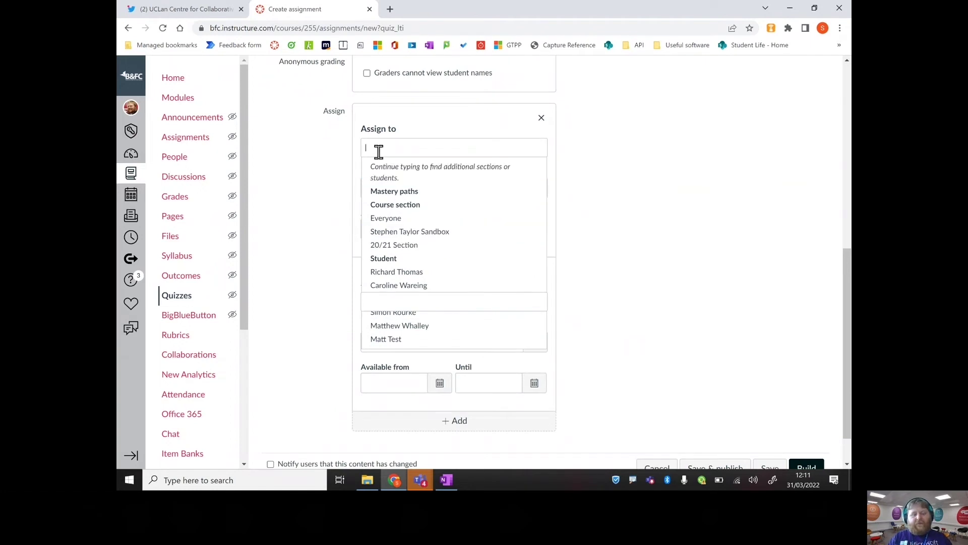
{"action": "type", "text": "21"}
{"action": "left_click", "coordinate": [388, 177]}
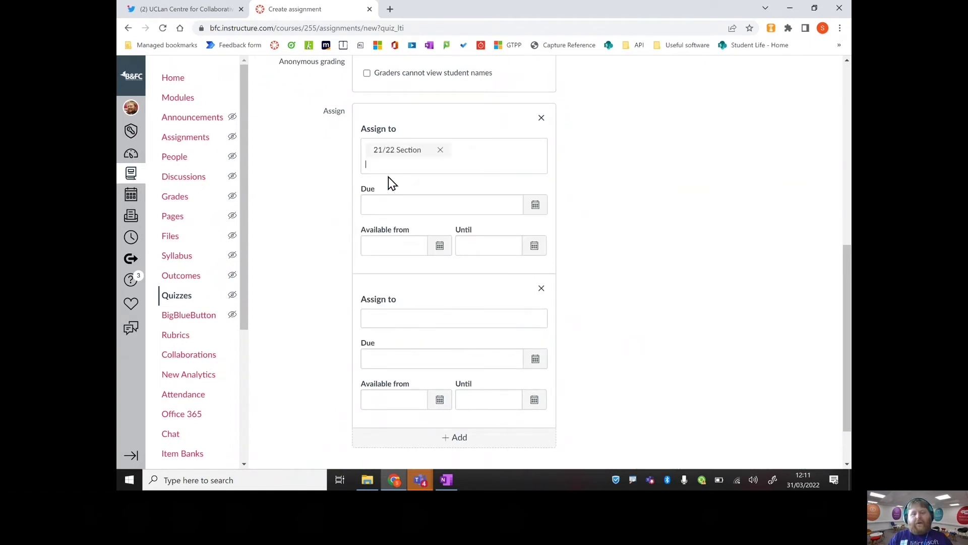
{"action": "left_click", "coordinate": [651, 170]}
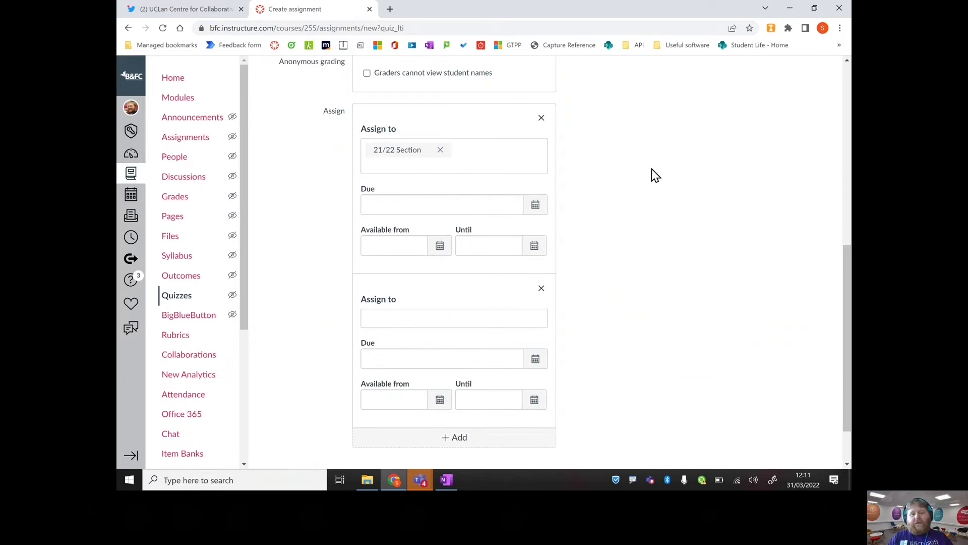
Set the 21/22 Section's due date to 7 Apr 2022, 23:59 and its available-from date to 31 Mar 2022
{"action": "left_click", "coordinate": [535, 204]}
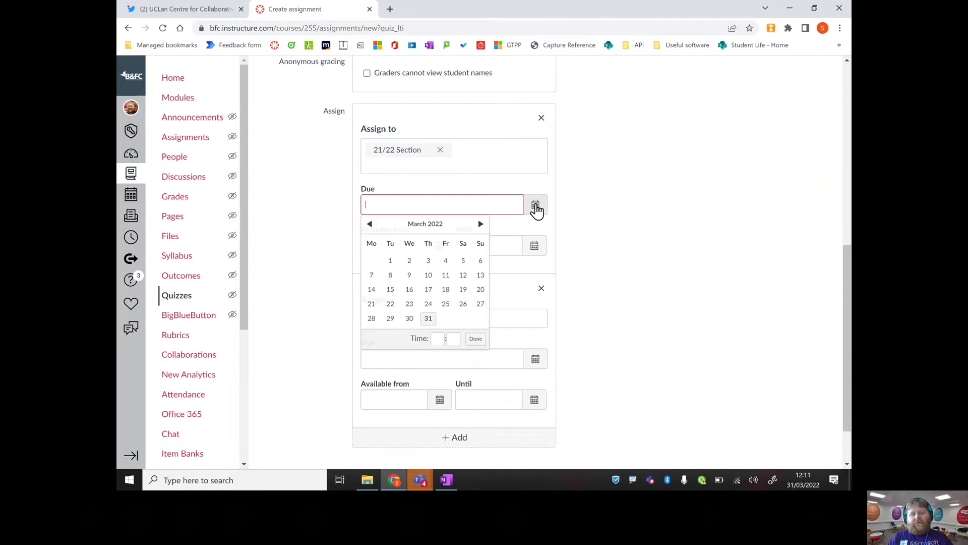
{"action": "left_click", "coordinate": [481, 224]}
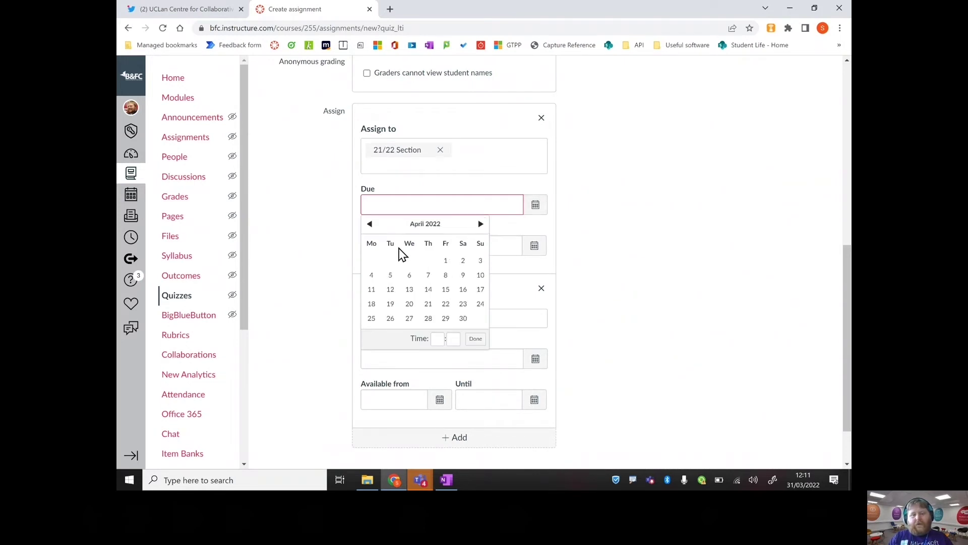
{"action": "left_click", "coordinate": [429, 275]}
{"action": "left_click", "coordinate": [668, 254]}
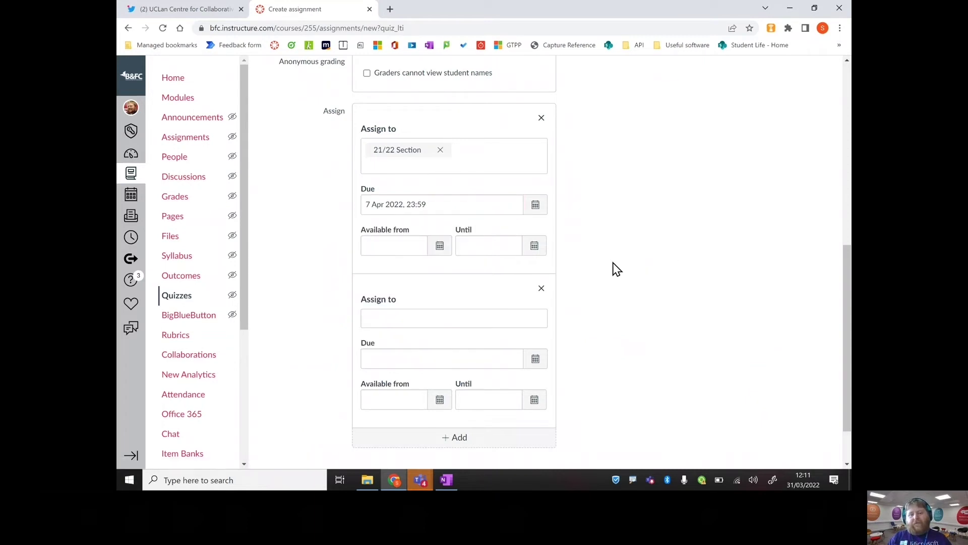
{"action": "left_click", "coordinate": [439, 247]}
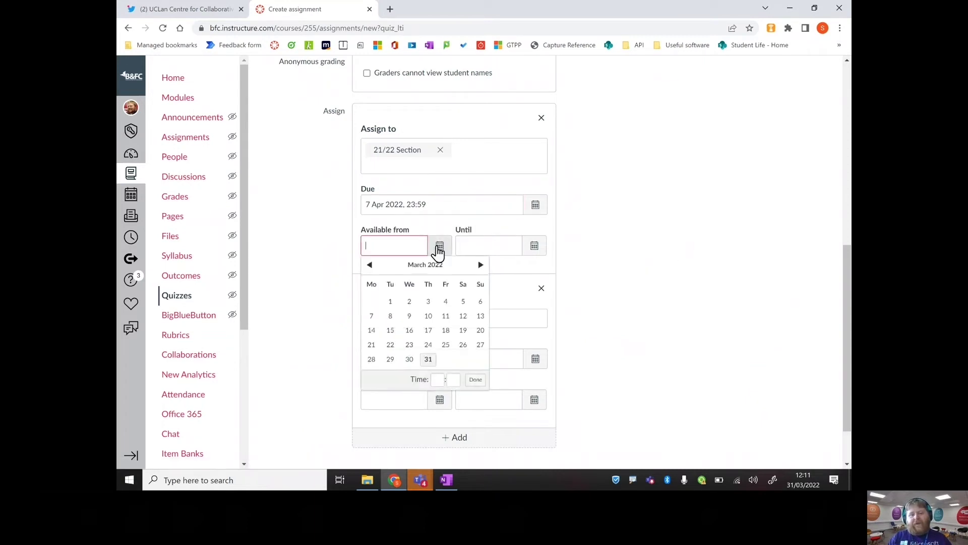
{"action": "left_click", "coordinate": [428, 359]}
{"action": "left_click", "coordinate": [605, 326]}
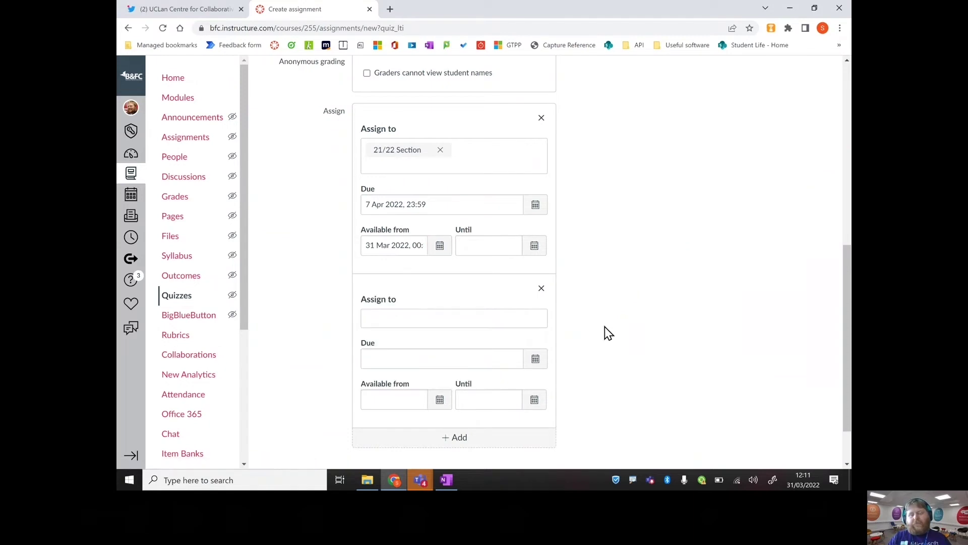
Assign the second block to the first individual student offered
{"action": "left_click", "coordinate": [464, 319]}
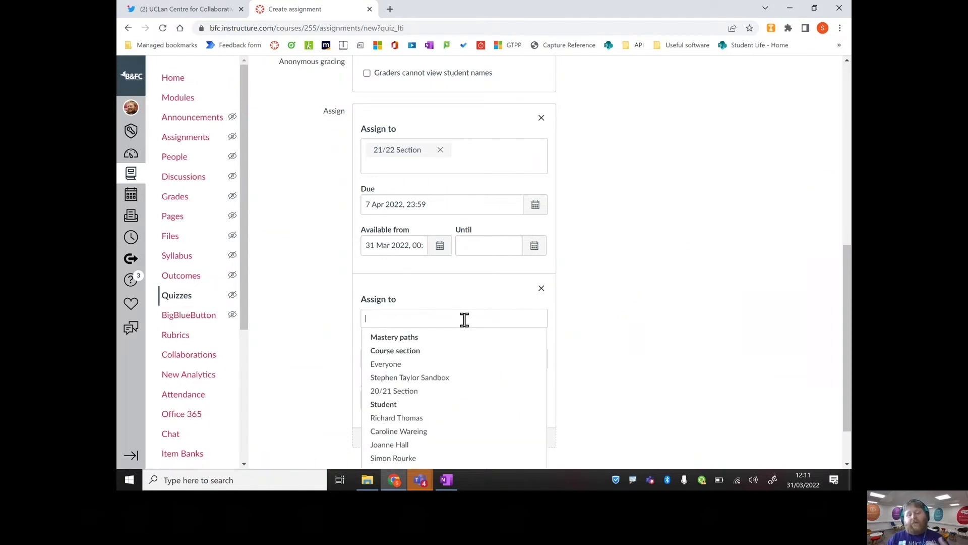
{"action": "left_click", "coordinate": [419, 418]}
{"action": "left_click", "coordinate": [610, 376]}
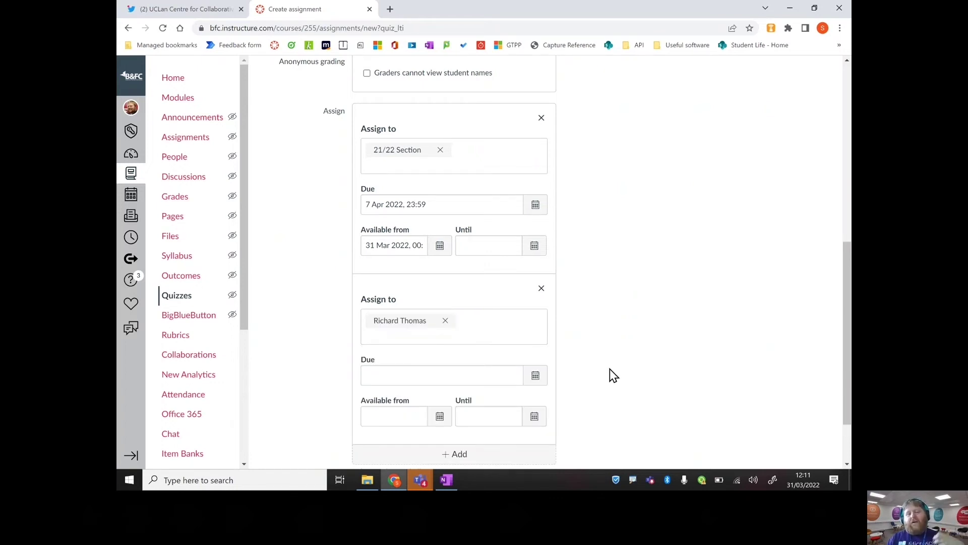
Set the student's due date to 8 Apr 2022, 23:59 and available-from date to 1 Apr 2022, 00:00
{"action": "left_click", "coordinate": [535, 377]}
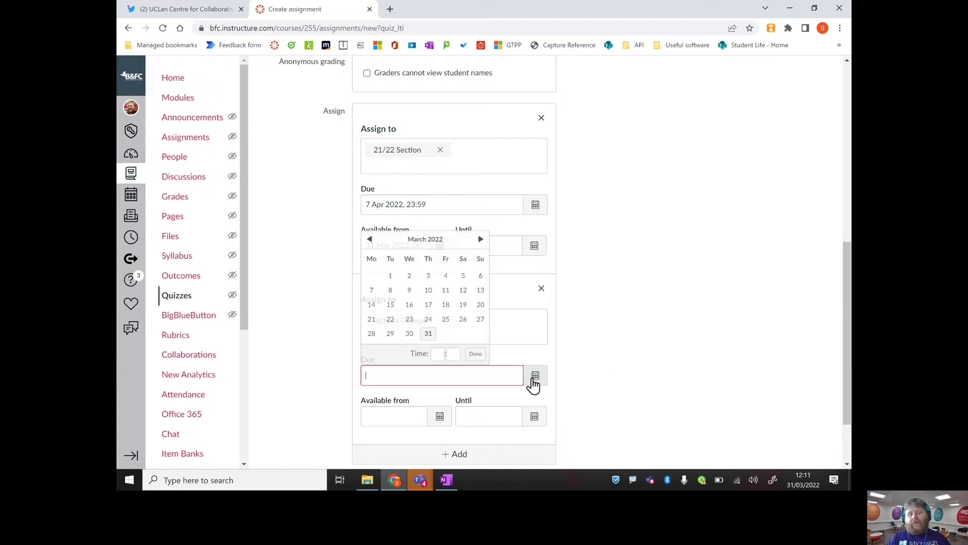
{"action": "left_click", "coordinate": [480, 240]}
{"action": "left_click", "coordinate": [448, 277]}
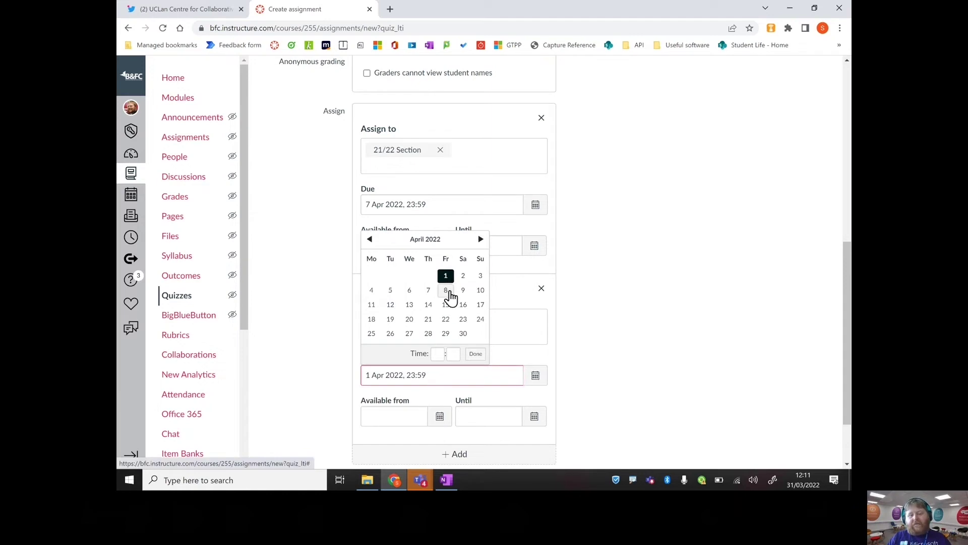
{"action": "left_click", "coordinate": [447, 292]}
{"action": "left_click", "coordinate": [683, 381]}
{"action": "left_click", "coordinate": [440, 416]}
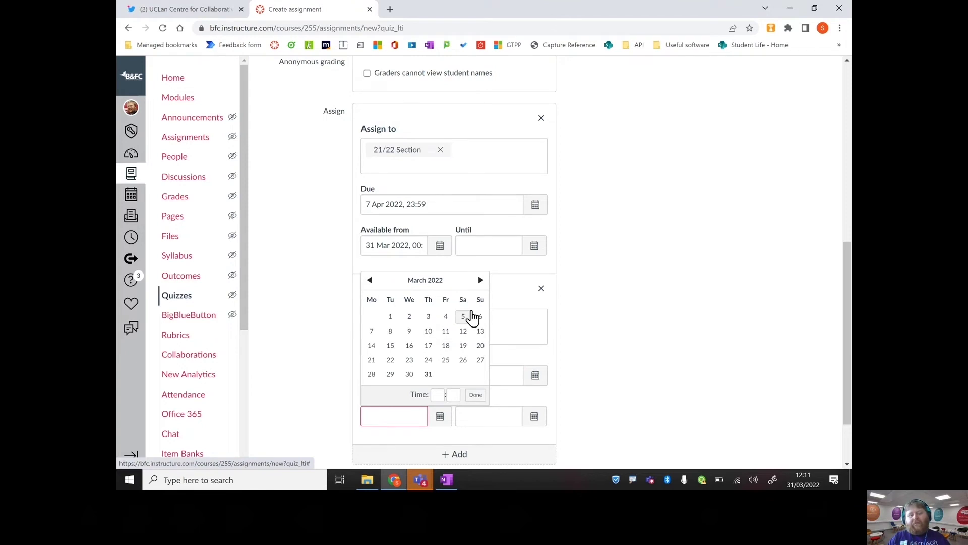
{"action": "left_click", "coordinate": [481, 279]}
{"action": "left_click", "coordinate": [446, 317]}
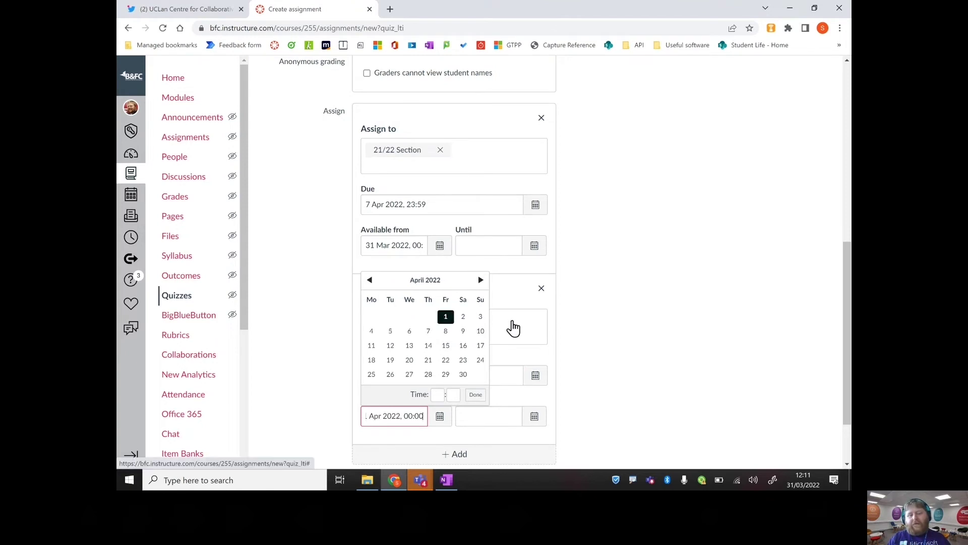
{"action": "left_click", "coordinate": [605, 346]}
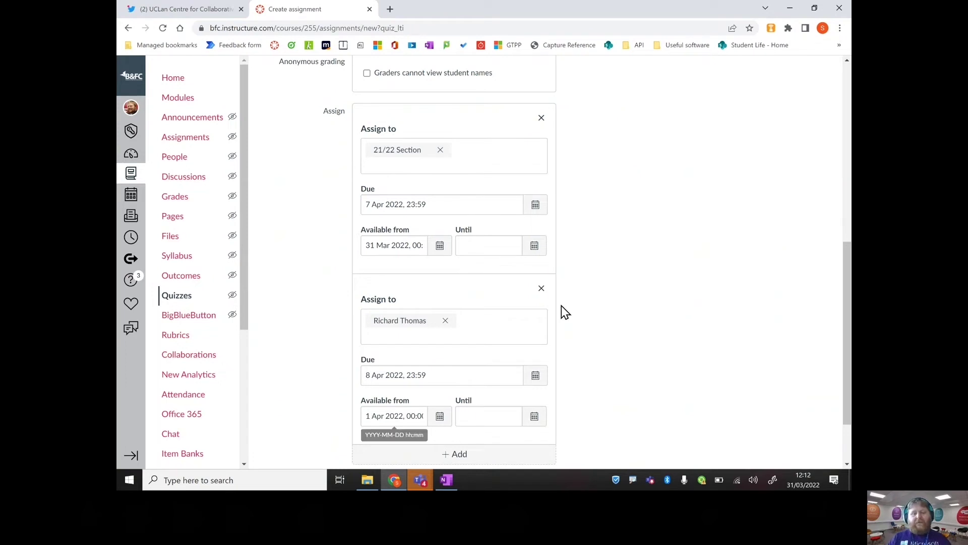
Remove the individual student's assign block and build the quiz, continuing without including the other sections
{"action": "left_click", "coordinate": [541, 288]}
{"action": "left_click", "coordinate": [628, 248]}
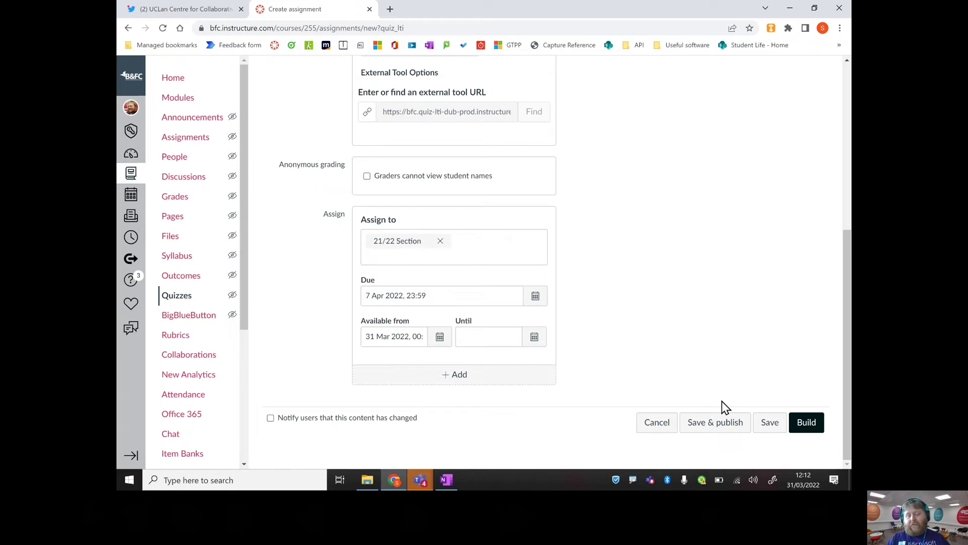
{"action": "left_click", "coordinate": [807, 422]}
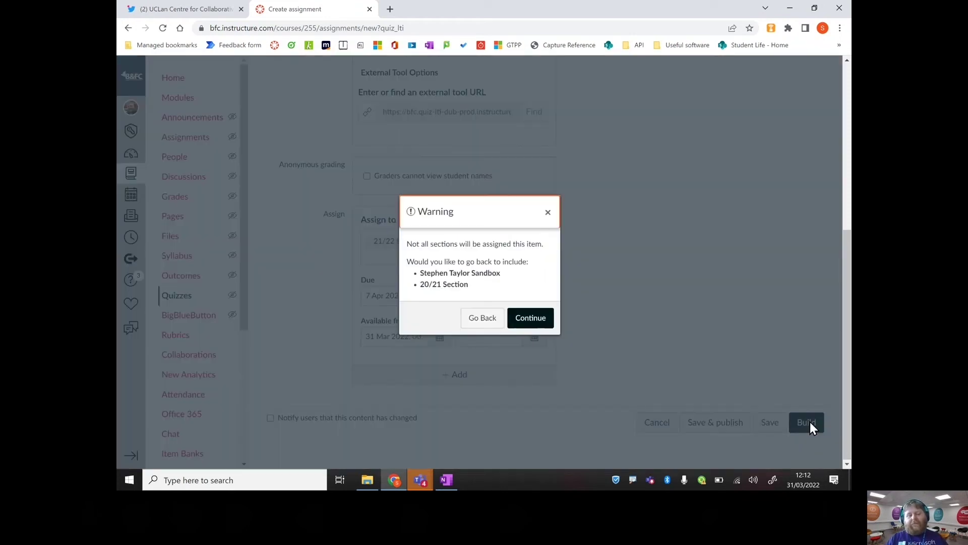
{"action": "left_click", "coordinate": [535, 323]}
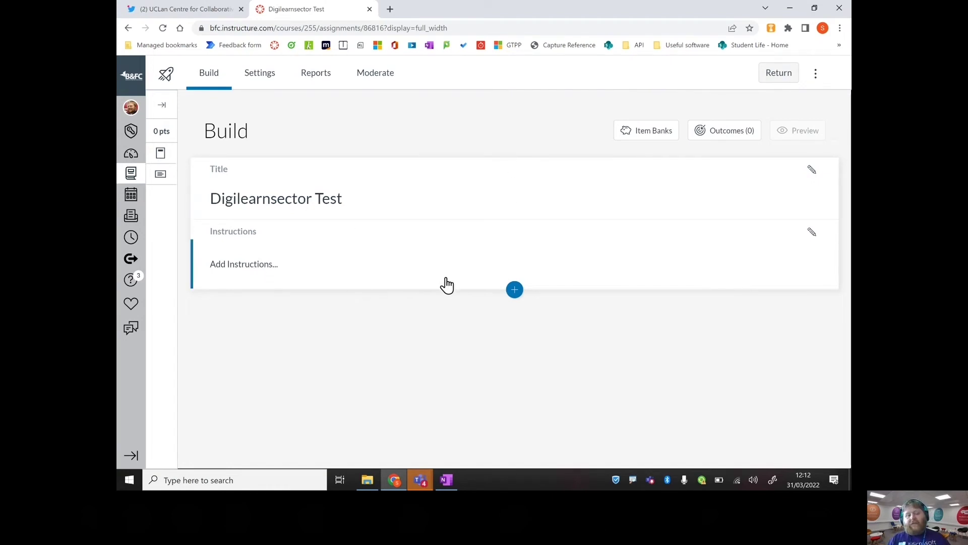
Add a stimulus titled "Cell Structure" to the quiz, leaving the quiz instructions empty
{"action": "left_click", "coordinate": [289, 263]}
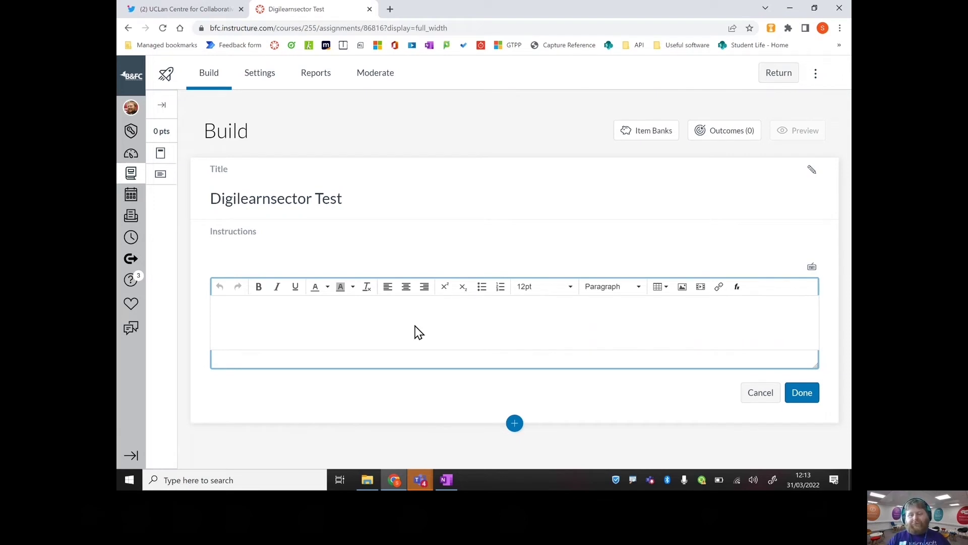
{"action": "left_click", "coordinate": [760, 396]}
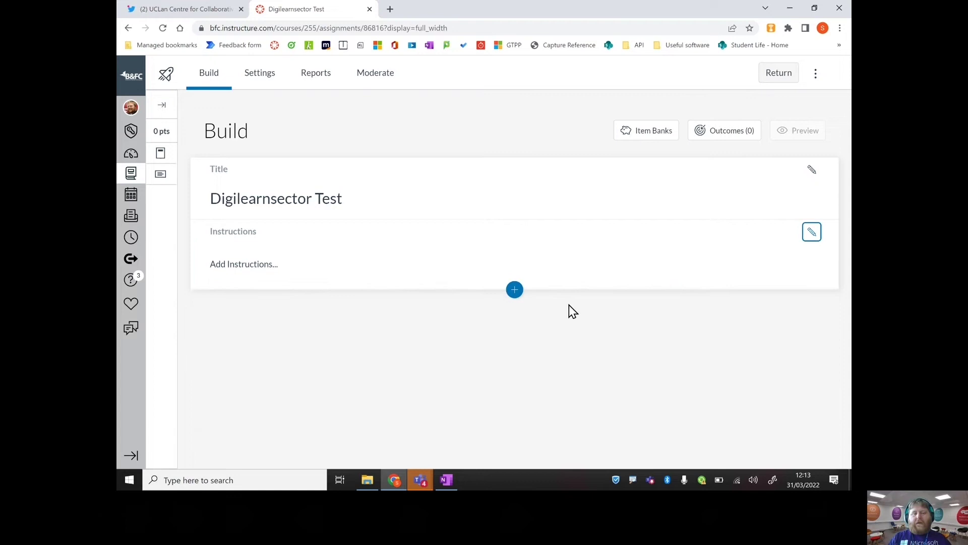
{"action": "left_click", "coordinate": [512, 293]}
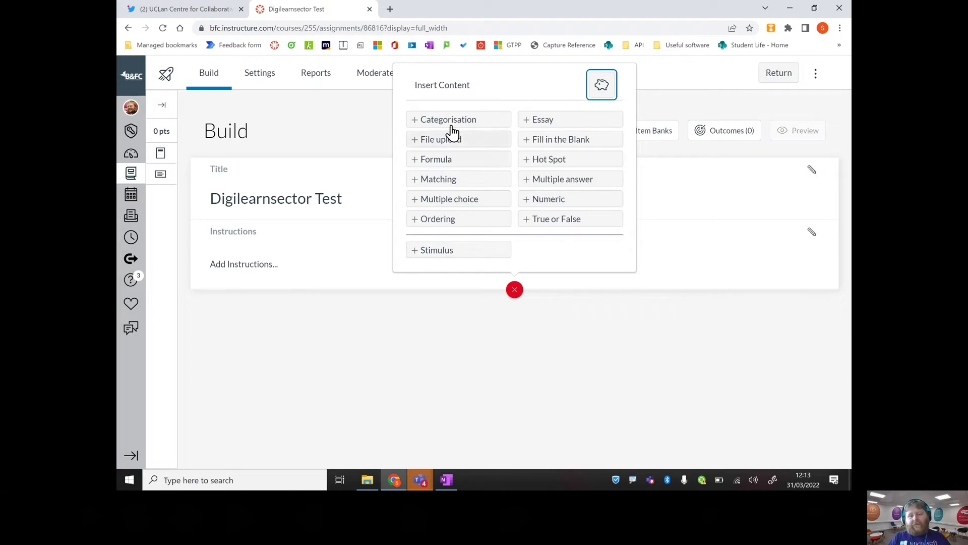
{"action": "left_click", "coordinate": [461, 251]}
{"action": "left_click", "coordinate": [460, 256]}
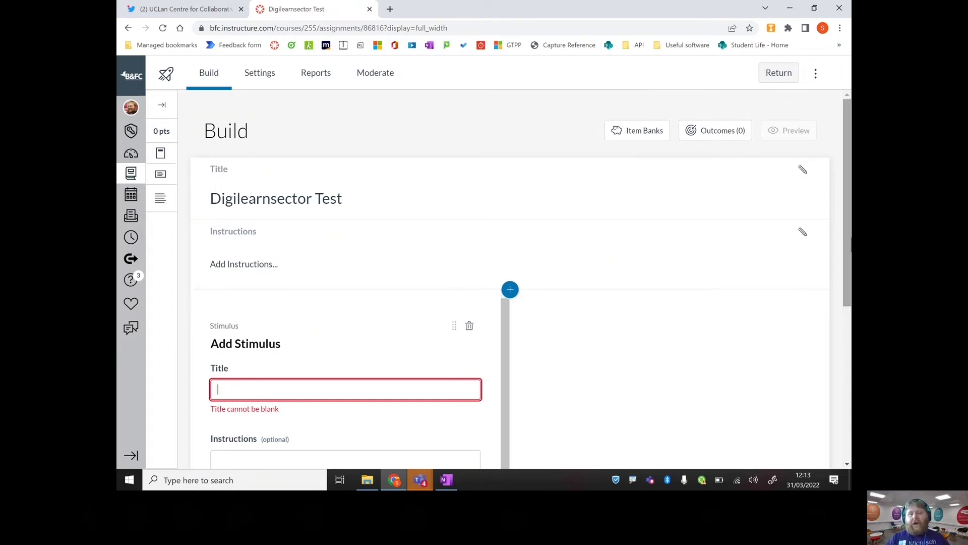
{"action": "left_click_drag", "start_coordinate": [849, 250], "coordinate": [850, 356]}
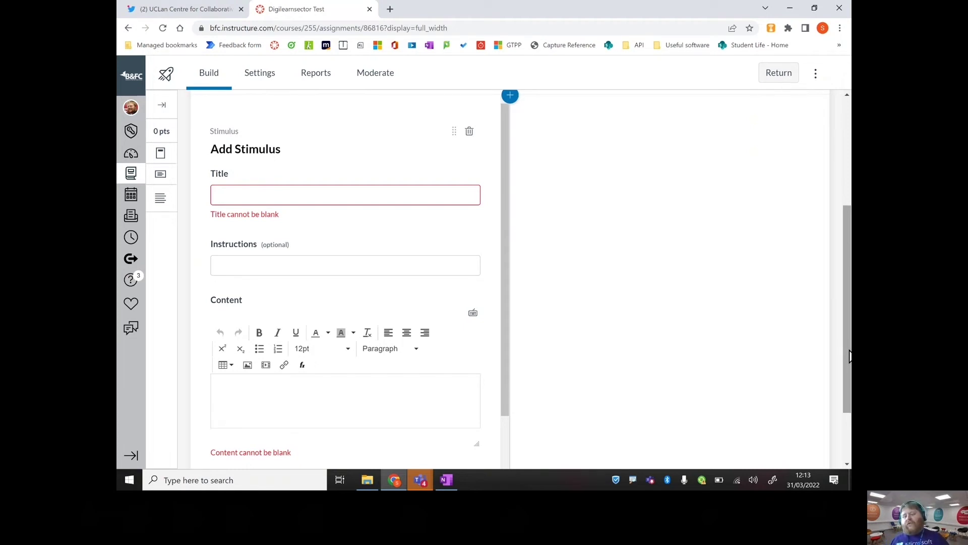
{"action": "left_click", "coordinate": [305, 195]}
{"action": "type", "text": "Cell"}
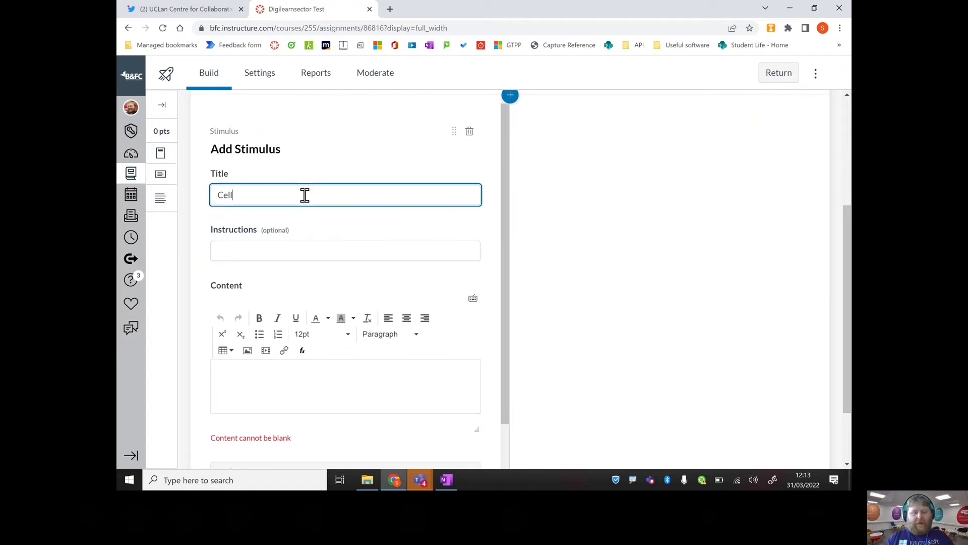
{"action": "type", "text": " Structure"}
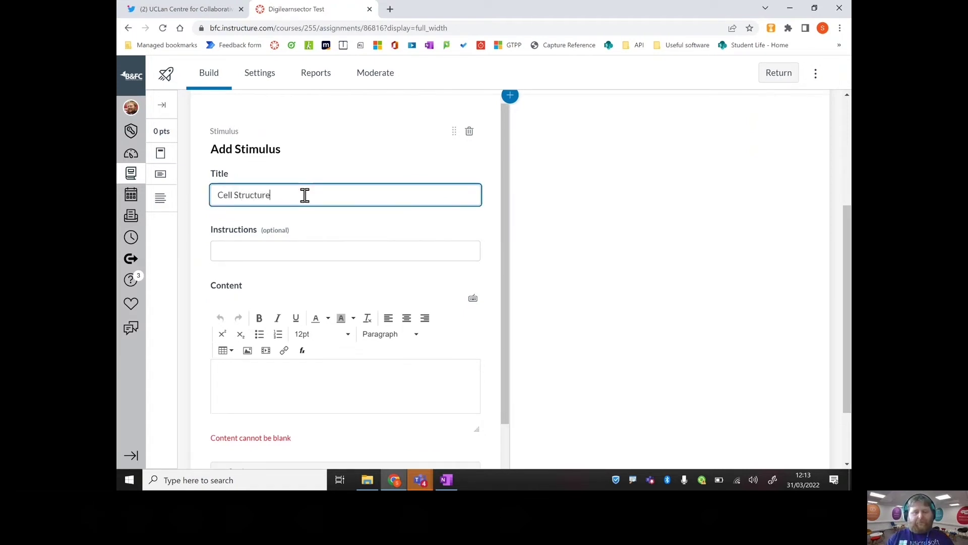
{"action": "left_click", "coordinate": [380, 376]}
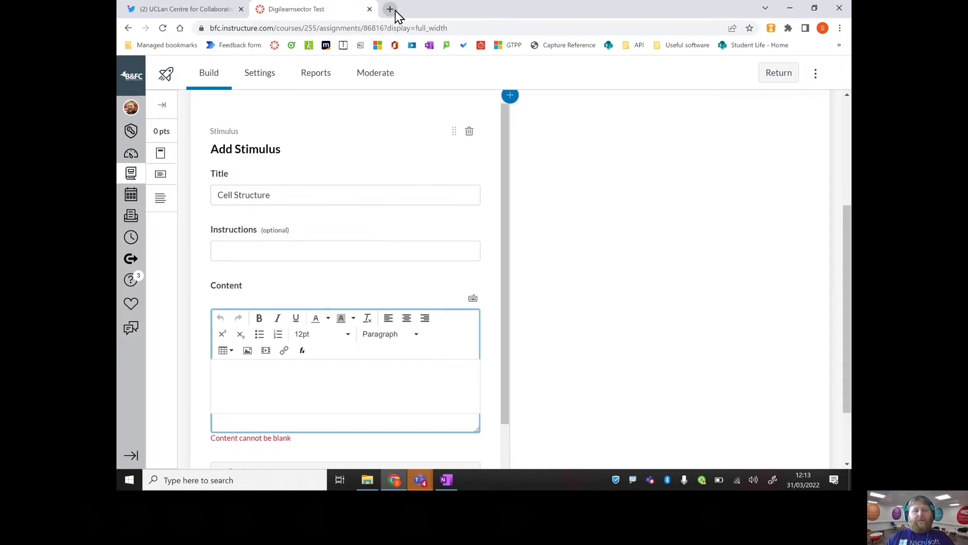
Search Google Images for "eukaryotic cell labelling" in a new browser tab
{"action": "left_click", "coordinate": [395, 11]}
{"action": "left_click", "coordinate": [390, 27]}
{"action": "type", "text": "e"}
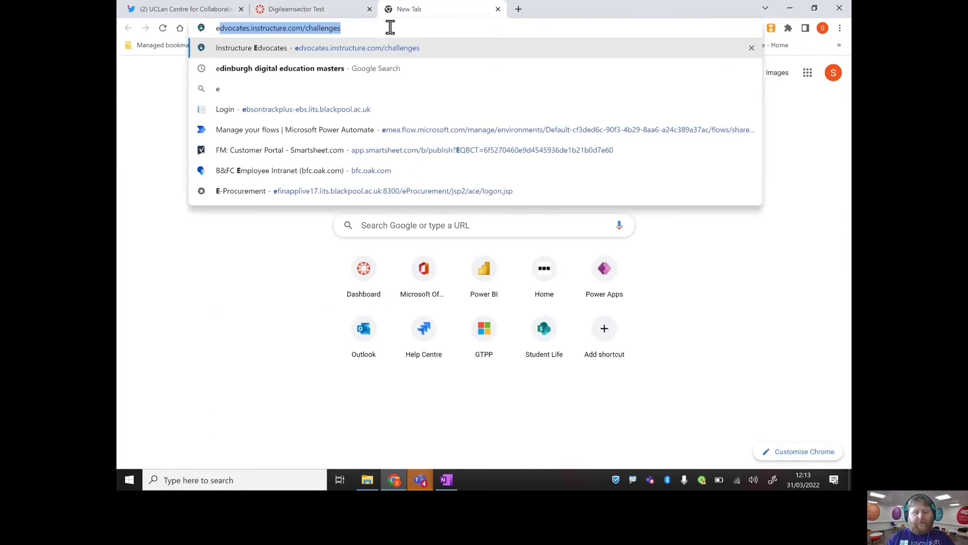
{"action": "type", "text": "uka"}
{"action": "type", "text": "otic "}
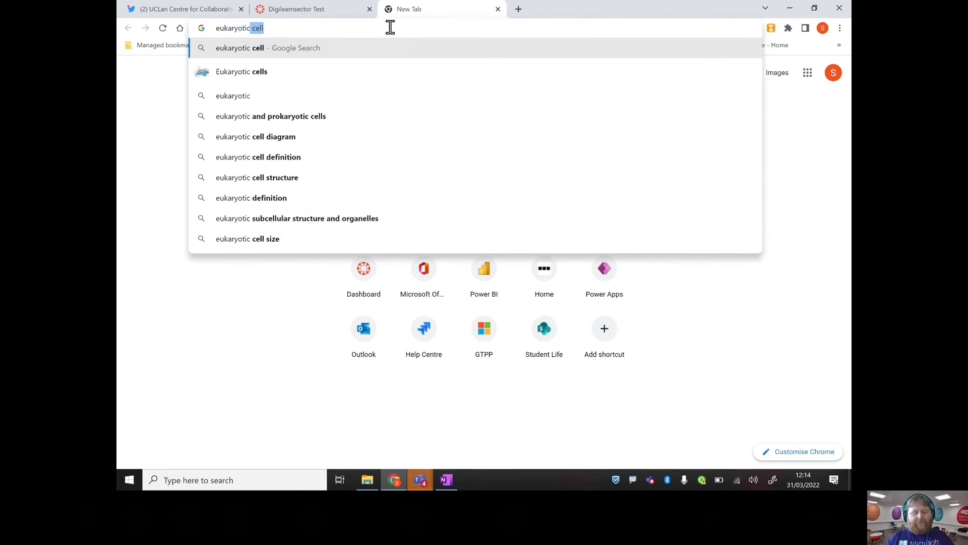
{"action": "type", "text": "cell labelling"}
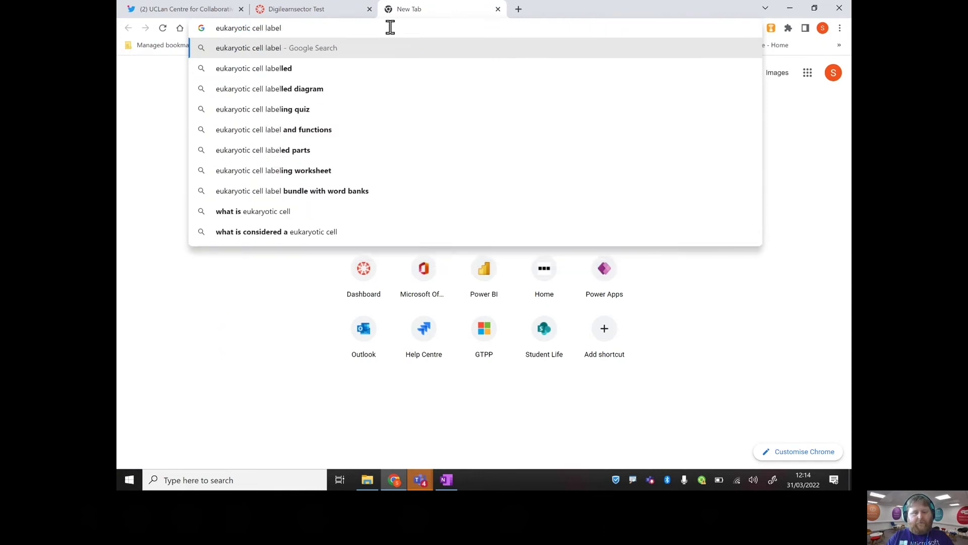
{"action": "key", "text": "Return"}
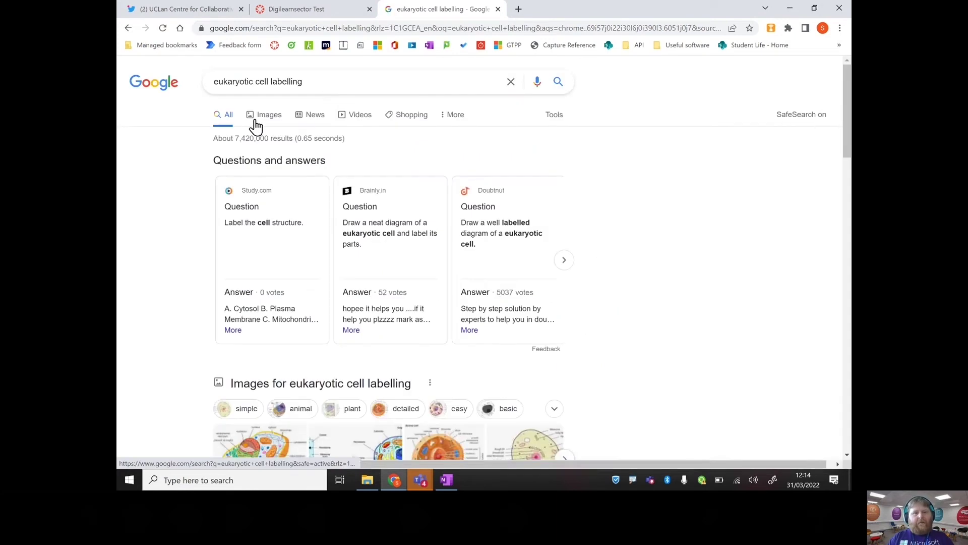
{"action": "left_click", "coordinate": [256, 124]}
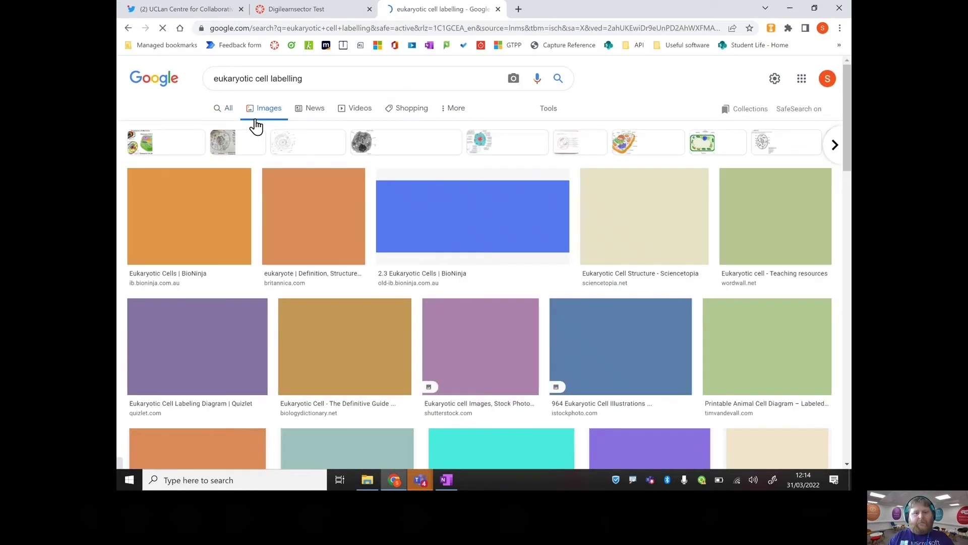
Save the BioNinja eukaryotic cell diagram to Downloads as images (2).jpg
{"action": "left_click", "coordinate": [190, 217]}
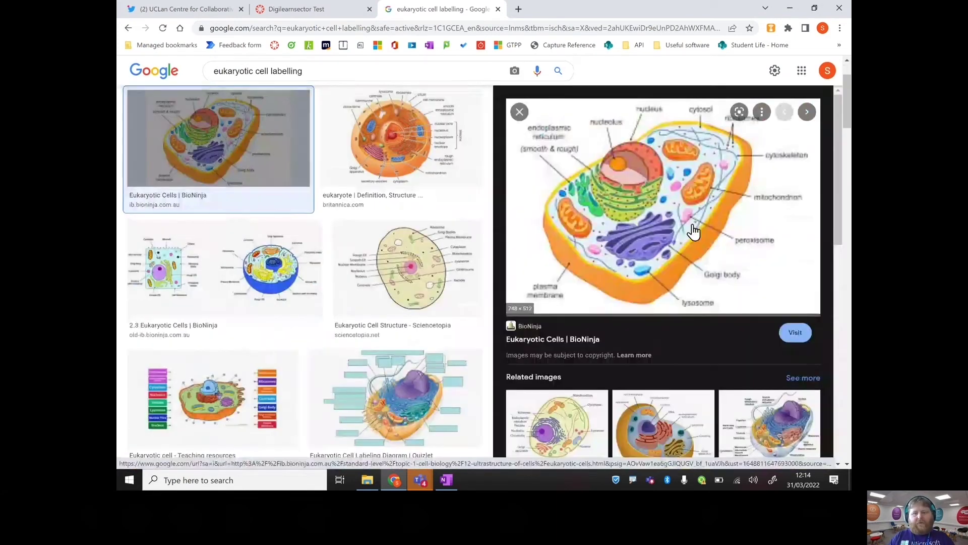
{"action": "right_click", "coordinate": [692, 225]}
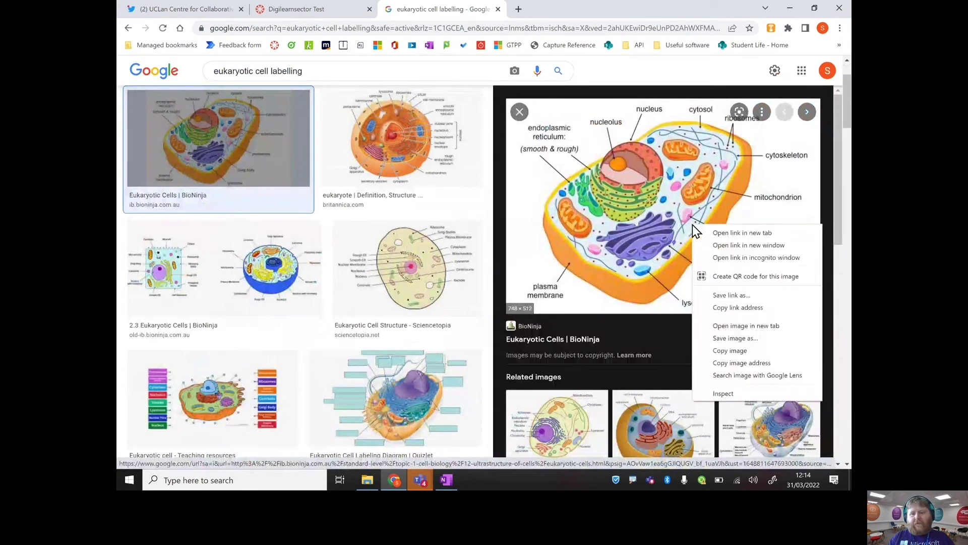
{"action": "left_click", "coordinate": [772, 350]}
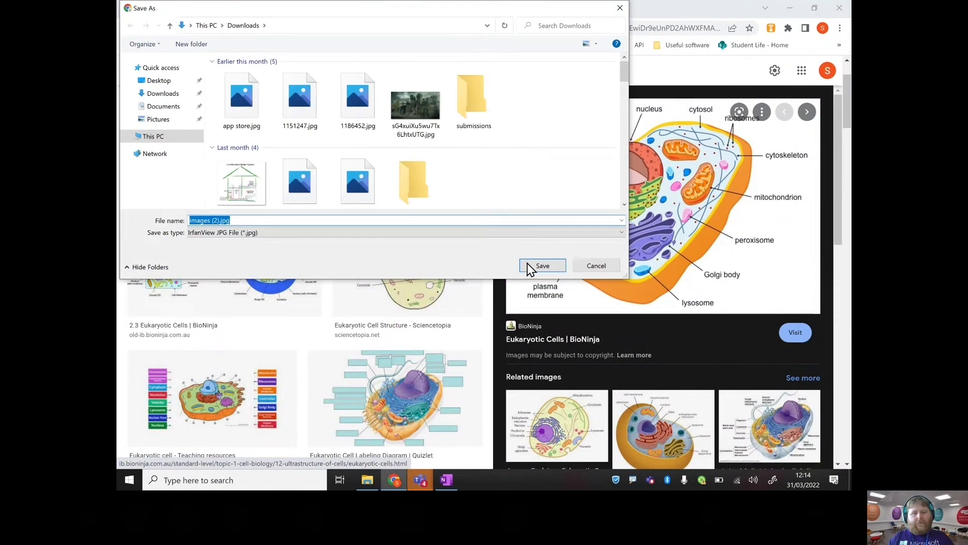
{"action": "left_click", "coordinate": [531, 265]}
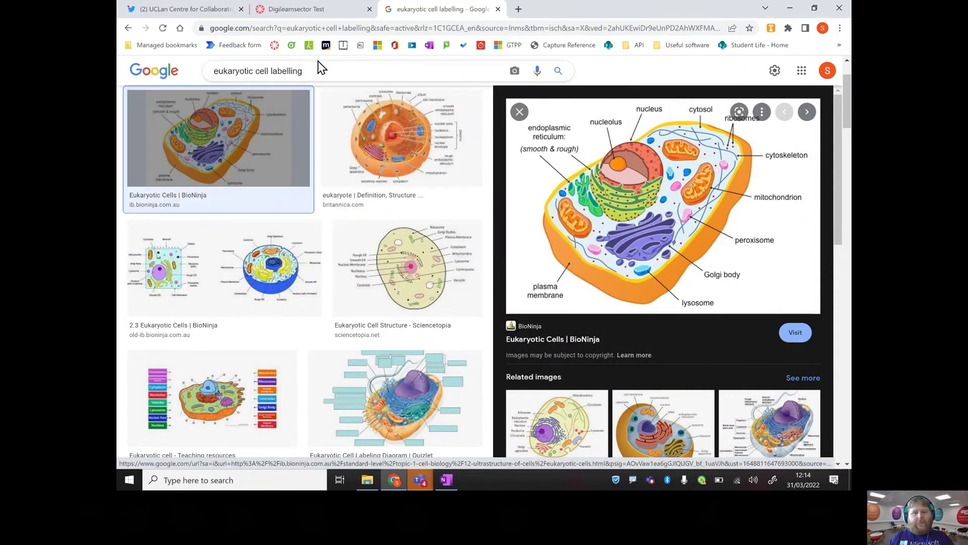
Close the image preview and filter the image results by usage rights to Creative Commons licences
{"action": "left_click", "coordinate": [774, 72]}
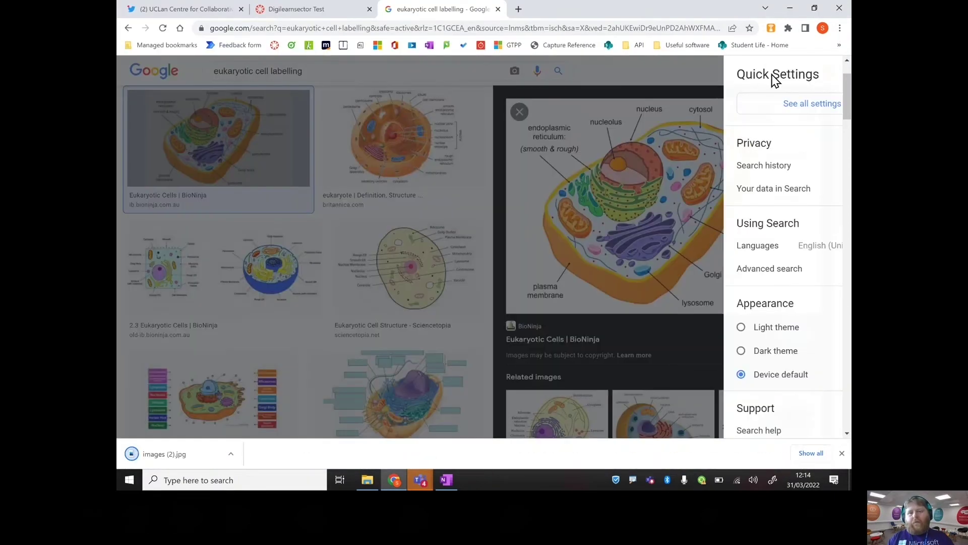
{"action": "left_click", "coordinate": [588, 77]}
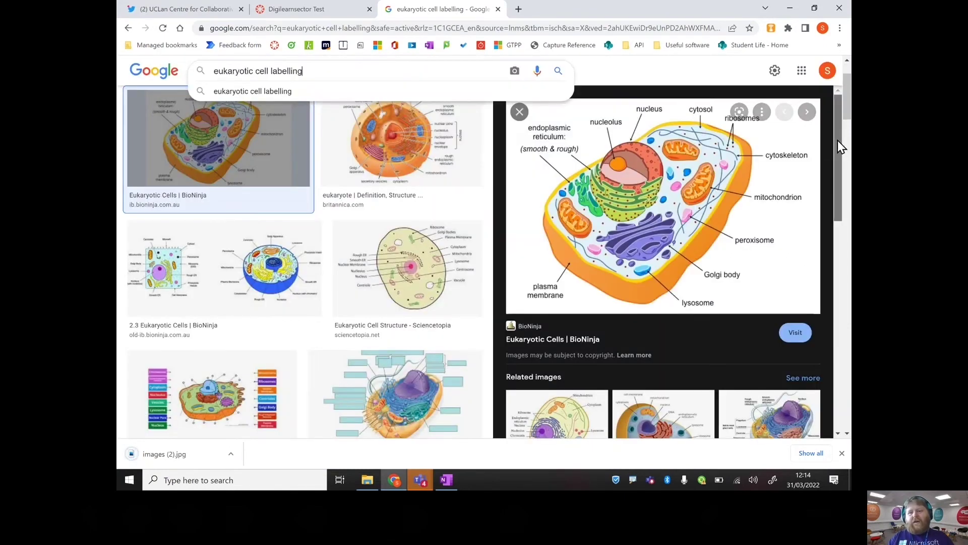
{"action": "left_click", "coordinate": [520, 112]}
{"action": "left_click", "coordinate": [161, 30]}
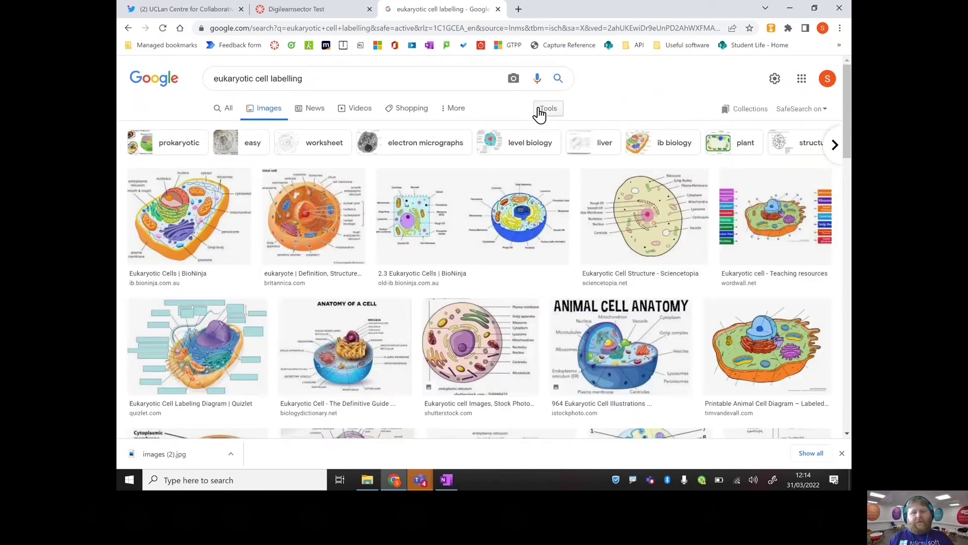
{"action": "left_click", "coordinate": [540, 111]}
{"action": "left_click", "coordinate": [364, 130]}
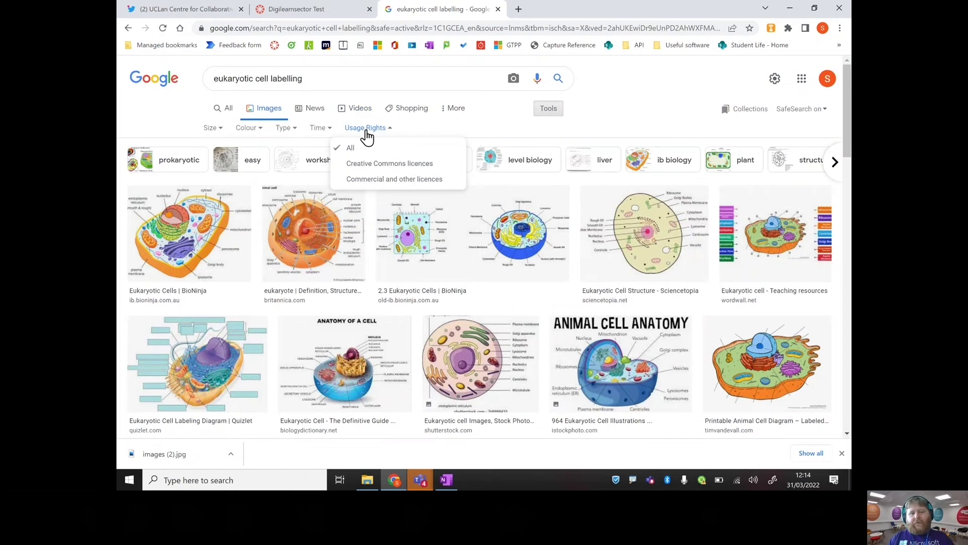
{"action": "left_click", "coordinate": [375, 167]}
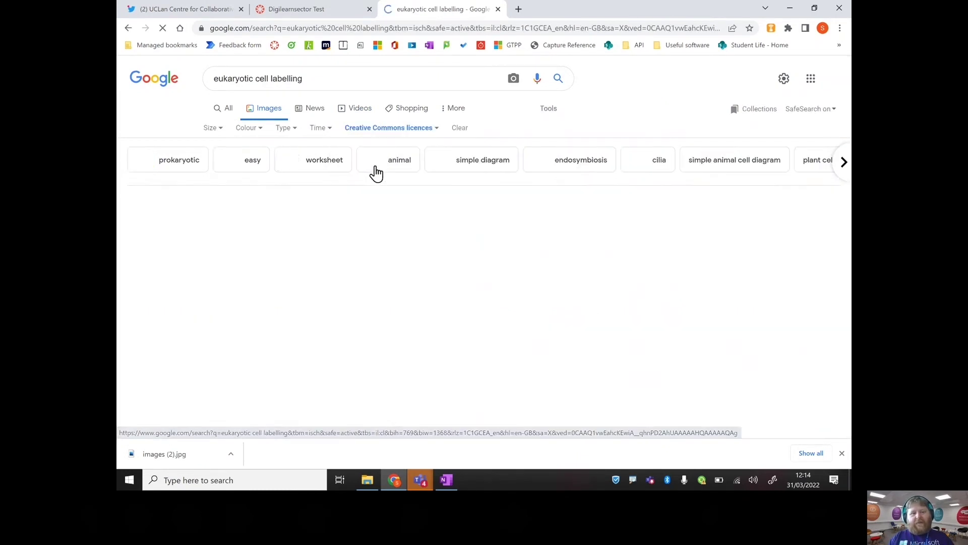
Save the Wikimedia Commons simple plant cell diagram to Downloads as images.png
{"action": "left_click", "coordinate": [196, 254]}
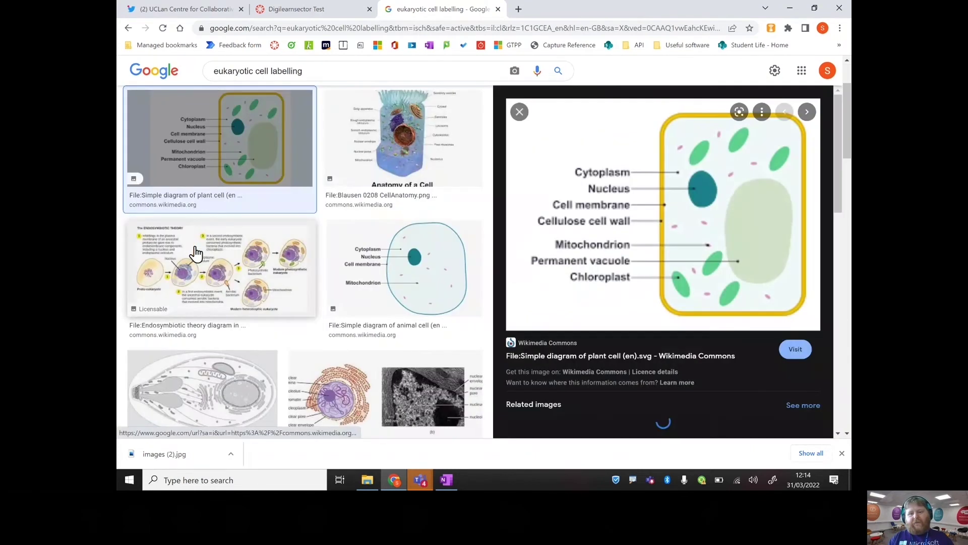
{"action": "right_click", "coordinate": [673, 207]}
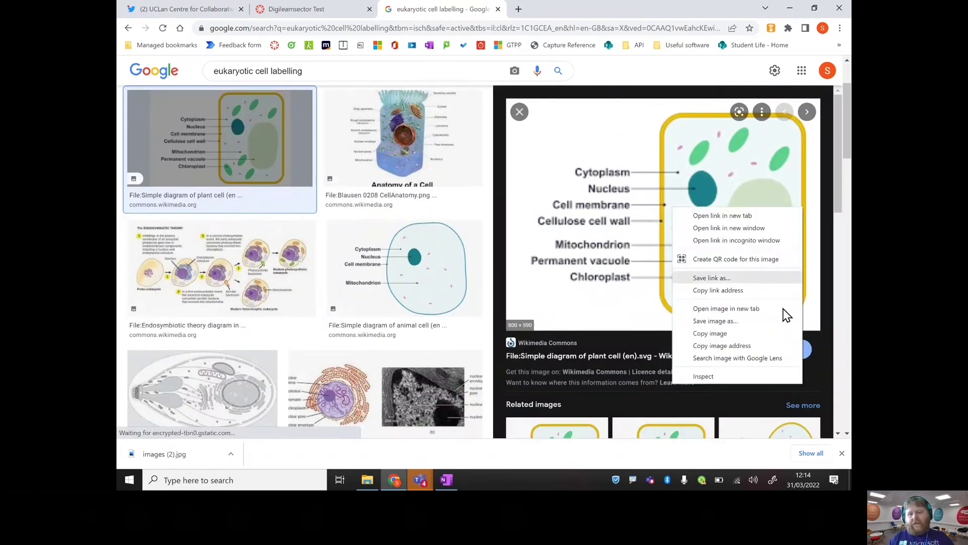
{"action": "left_click", "coordinate": [764, 331]}
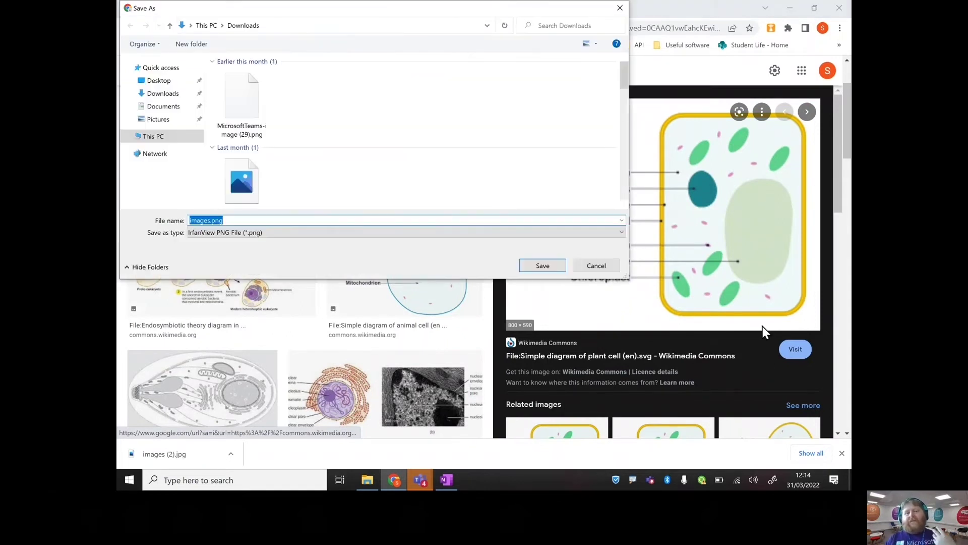
{"action": "left_click", "coordinate": [542, 266]}
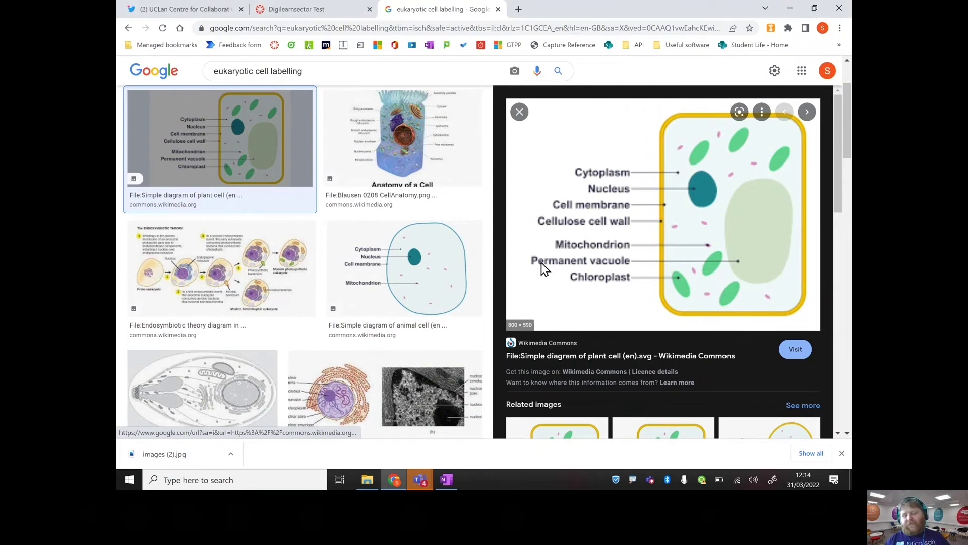
Return to the Canvas quiz and import images.png into the stimulus content with the alt text "Labelled plant cell"
{"action": "left_click", "coordinate": [269, 11]}
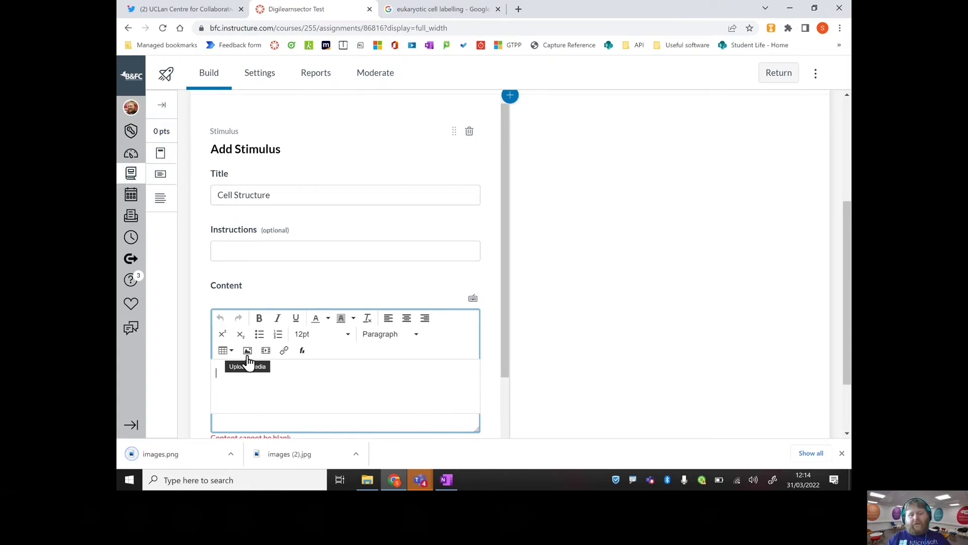
{"action": "left_click", "coordinate": [248, 357]}
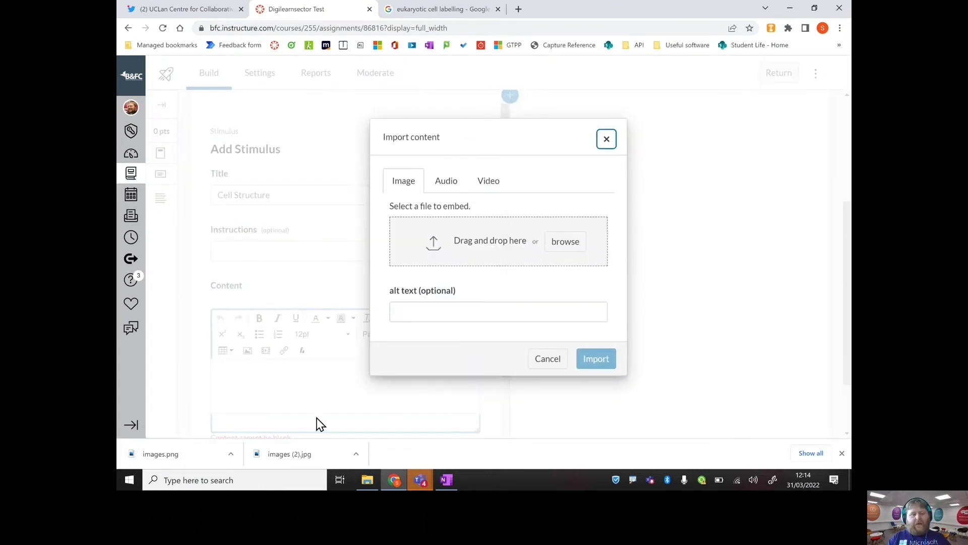
{"action": "left_click_drag", "start_coordinate": [177, 461], "coordinate": [482, 254]}
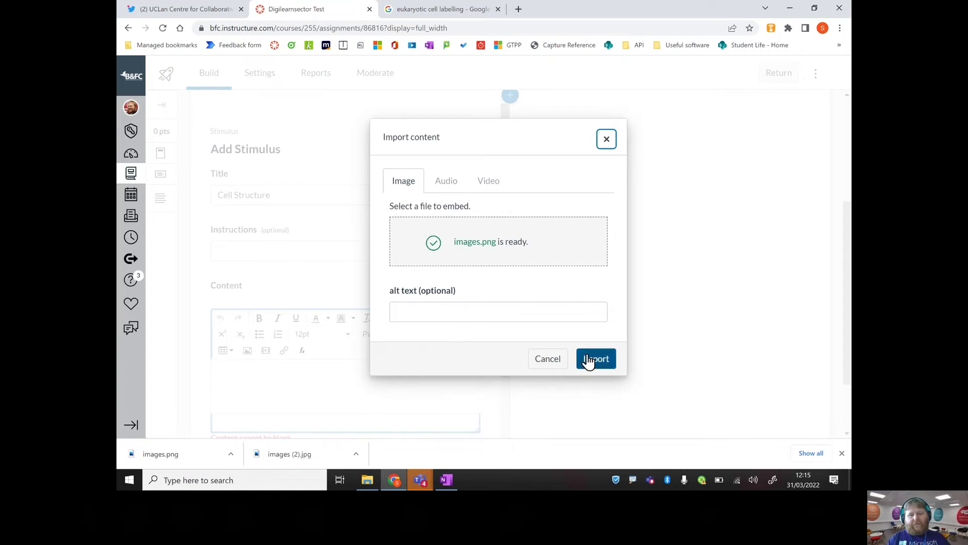
{"action": "left_click", "coordinate": [500, 316]}
{"action": "type", "text": "La"}
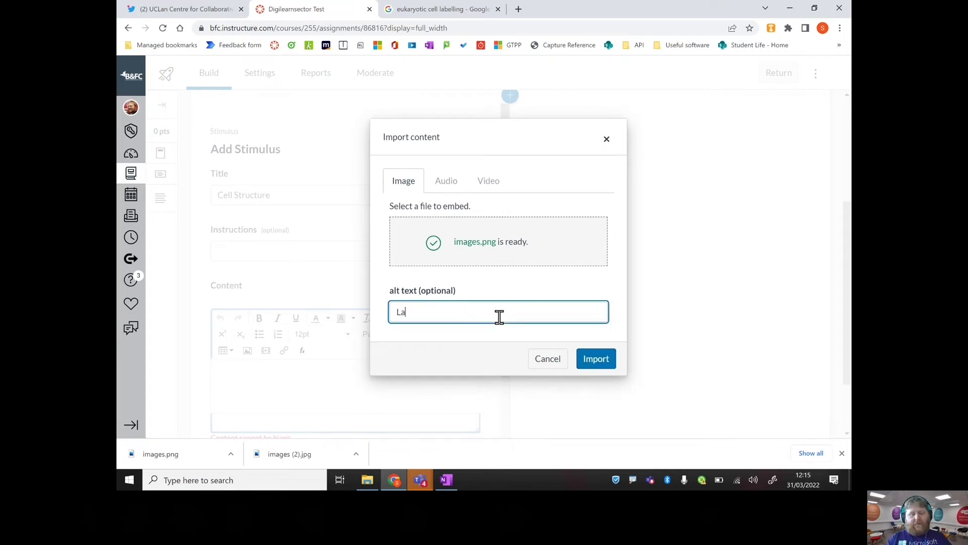
{"action": "type", "text": "belled plant cell"}
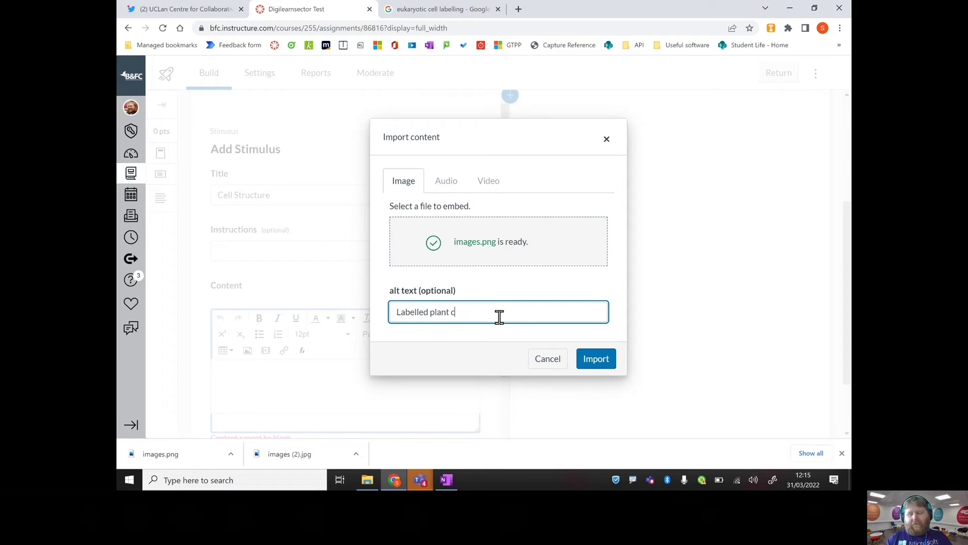
{"action": "left_click", "coordinate": [591, 360]}
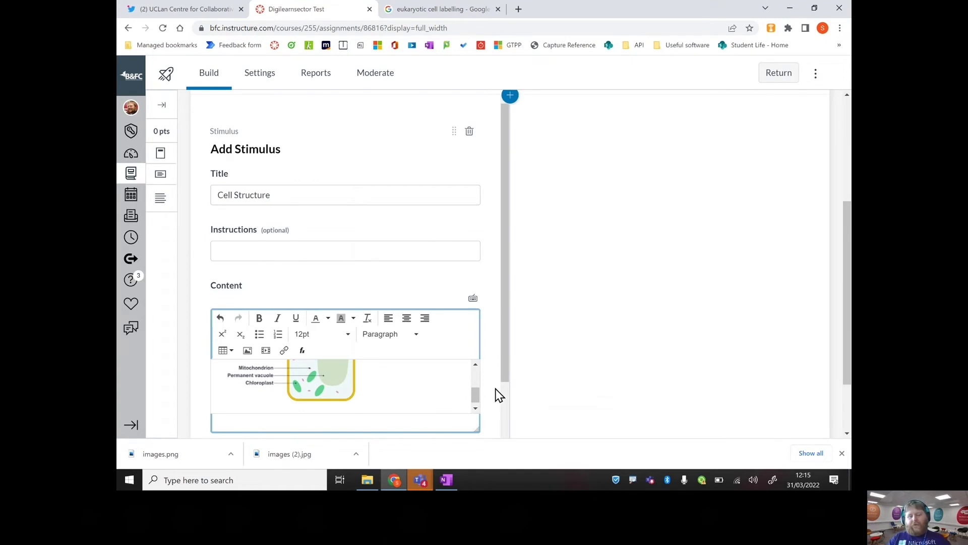
Dismiss the downloads bar and add the "Cell Structure" stimulus to the quiz with its orientation left as "Questions to the right"
{"action": "mouse_move", "coordinate": [479, 397]}
{"action": "left_mouse_down"}
{"action": "mouse_move", "coordinate": [480, 380]}
{"action": "mouse_move", "coordinate": [479, 395]}
{"action": "left_mouse_up"}
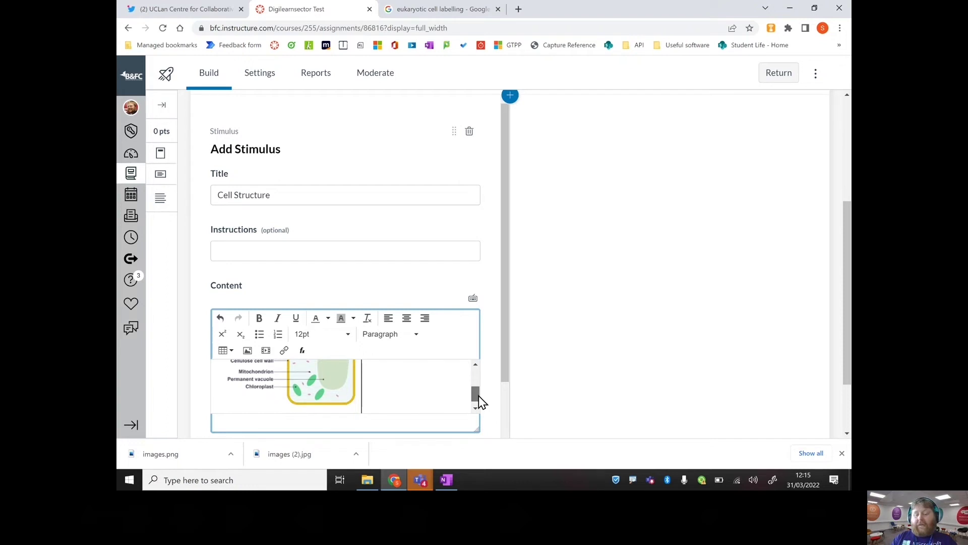
{"action": "left_click_drag", "start_coordinate": [479, 395], "coordinate": [504, 433]}
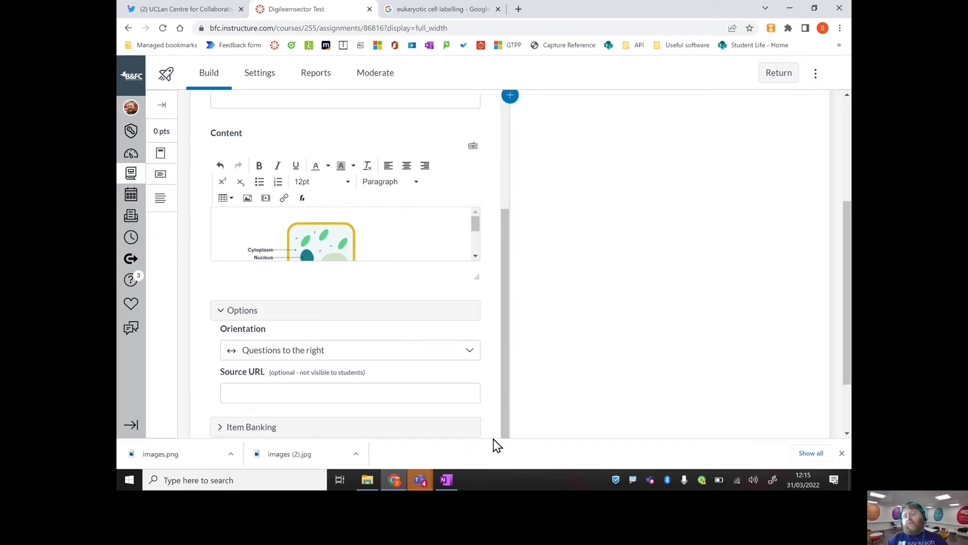
{"action": "left_click", "coordinate": [453, 358]}
{"action": "left_click", "coordinate": [455, 355]}
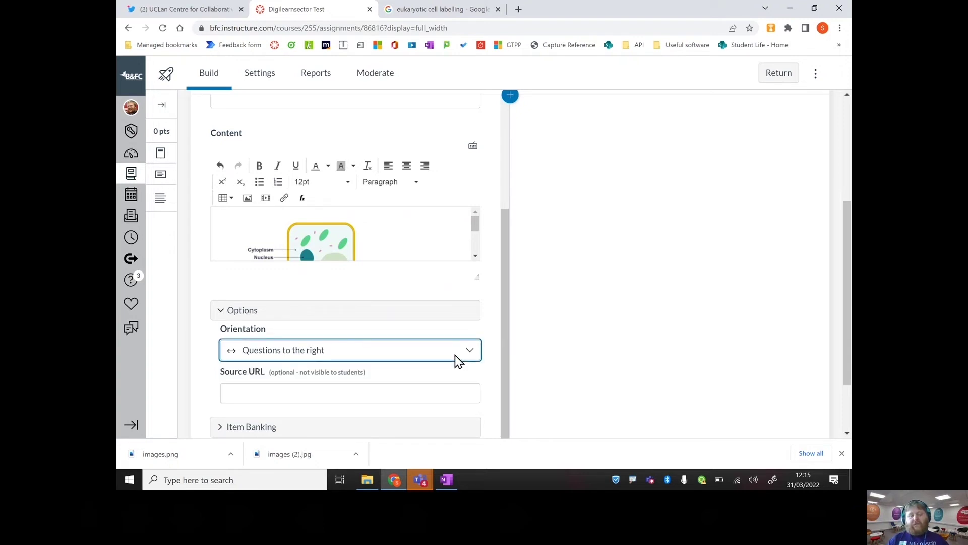
{"action": "left_click_drag", "start_coordinate": [509, 305], "coordinate": [515, 415]}
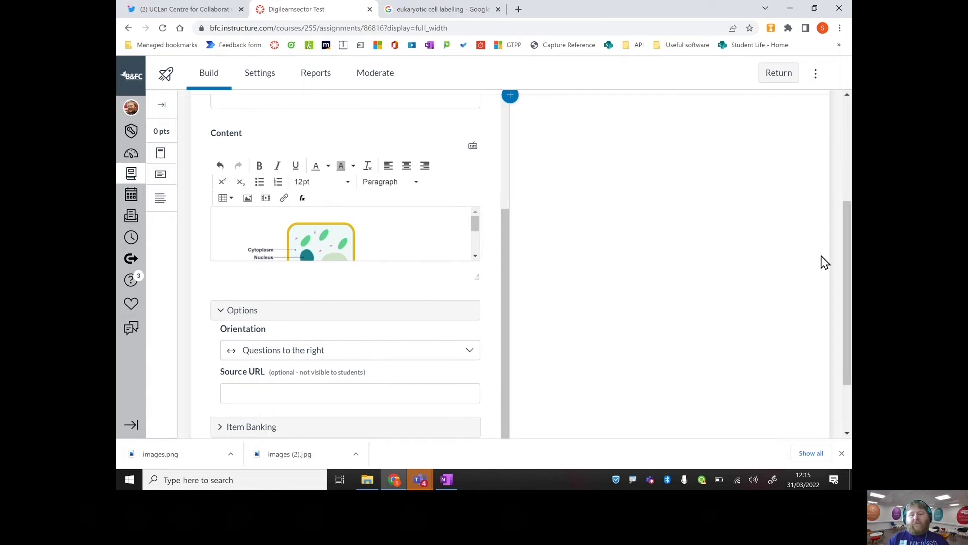
{"action": "left_click", "coordinate": [842, 453]}
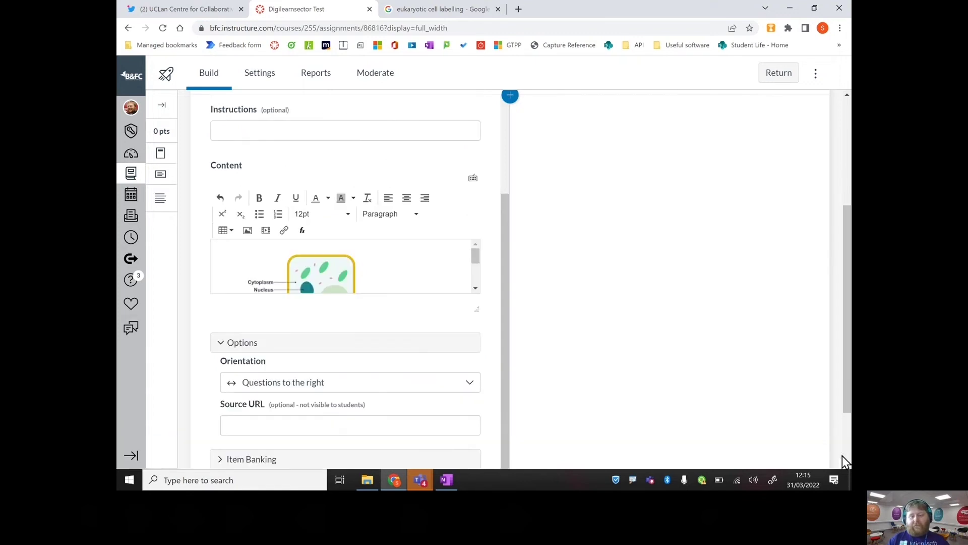
{"action": "left_click_drag", "start_coordinate": [846, 253], "coordinate": [847, 456]}
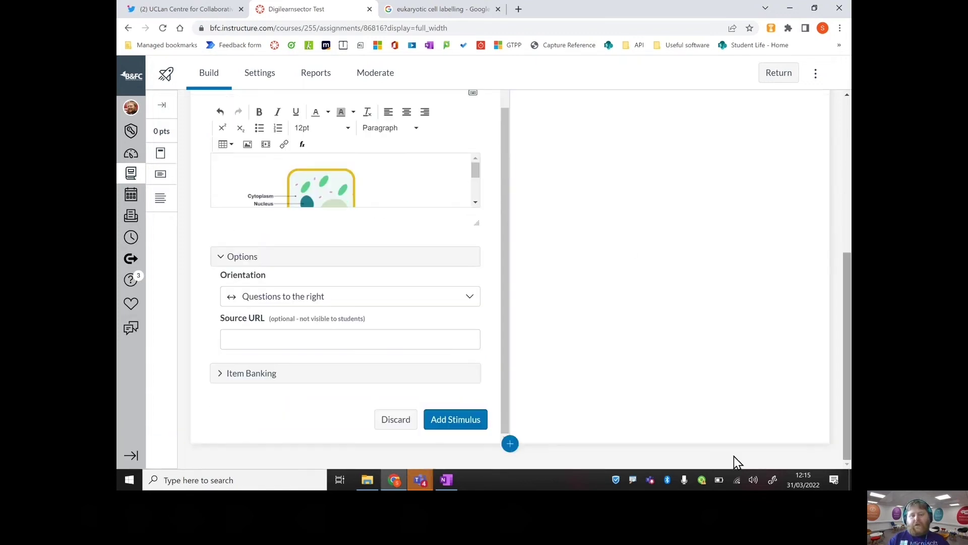
{"action": "left_click", "coordinate": [444, 425]}
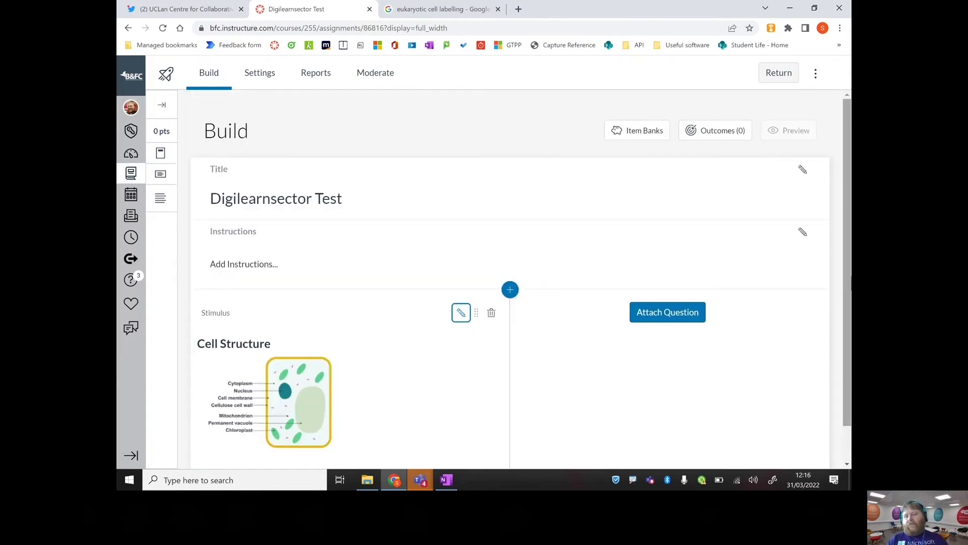
Insert a Categorisation question above the Cell Structure stimulus
{"action": "scroll", "coordinate": [846, 242], "scroll_direction": "down", "scroll_amount": 1}
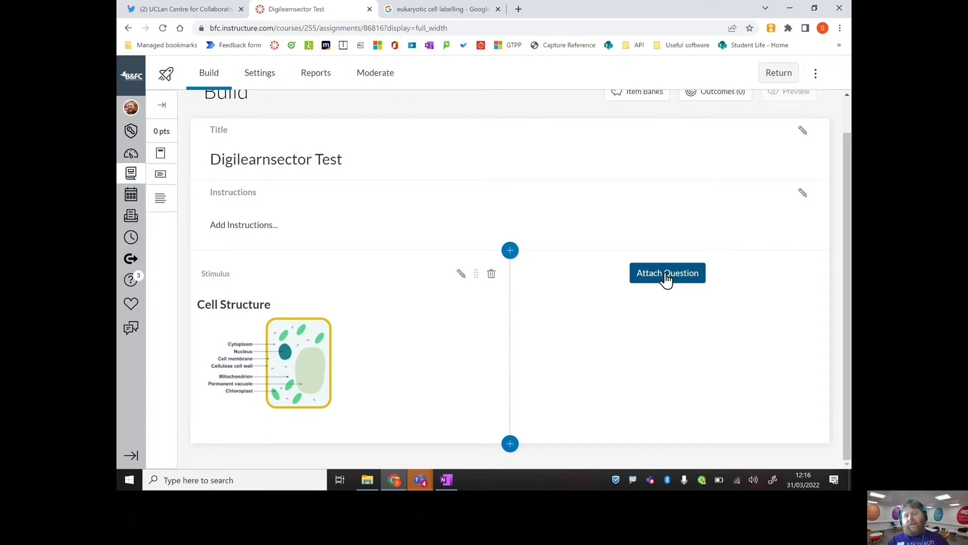
{"action": "left_click", "coordinate": [511, 251]}
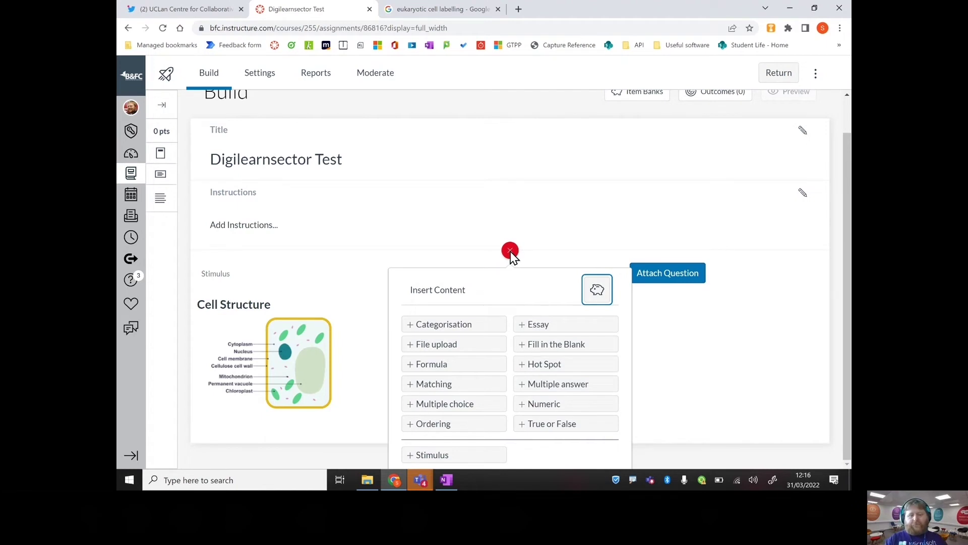
{"action": "left_click", "coordinate": [442, 331]}
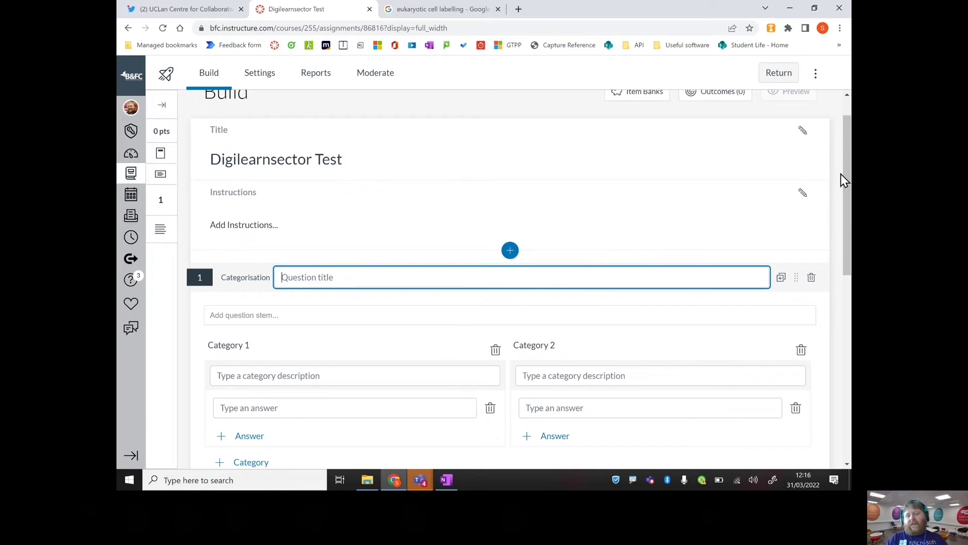
{"action": "left_click_drag", "start_coordinate": [846, 177], "coordinate": [846, 222]}
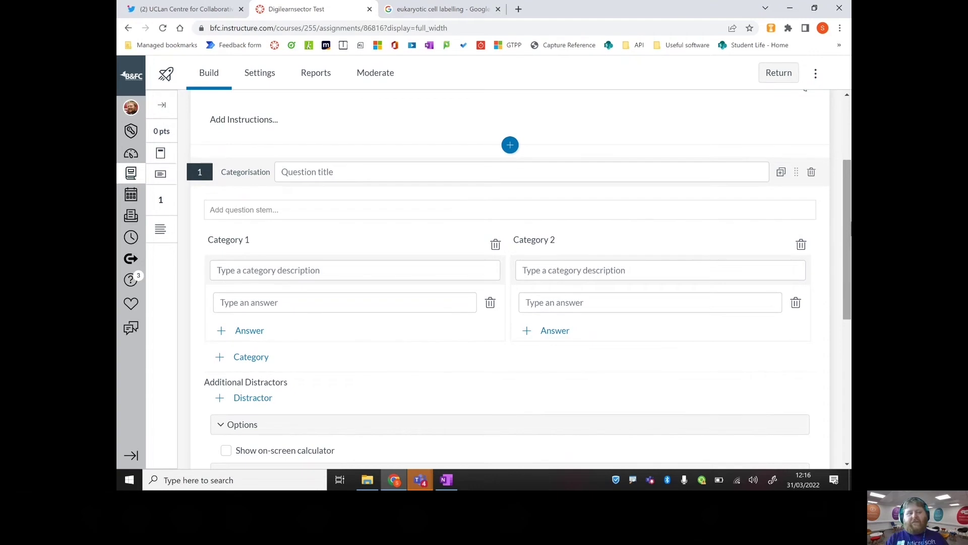
Enter the question stem "Assign cell structures to whether they are from prokaryotes or eukaryotes"
{"action": "left_click", "coordinate": [405, 175]}
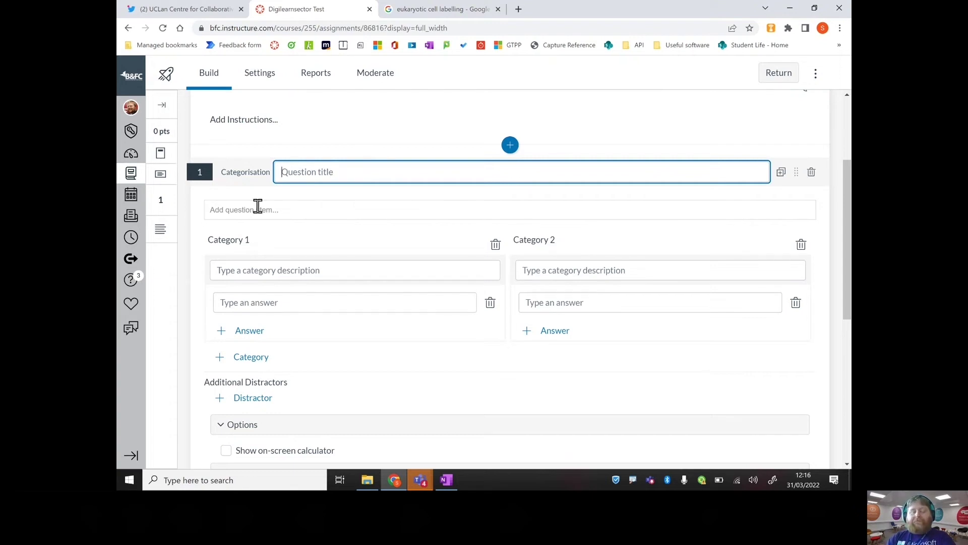
{"action": "left_click", "coordinate": [227, 209]}
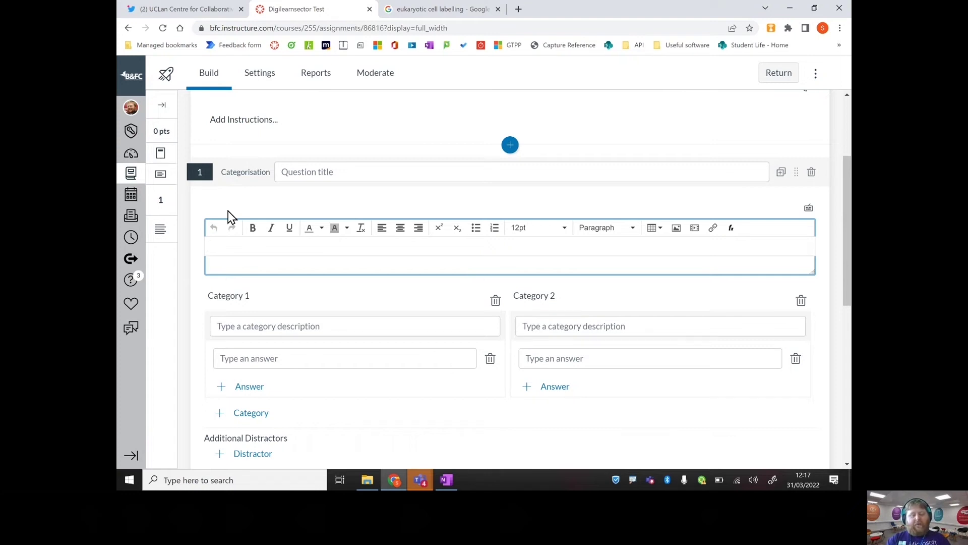
{"action": "type", "text": "Assign cell st"}
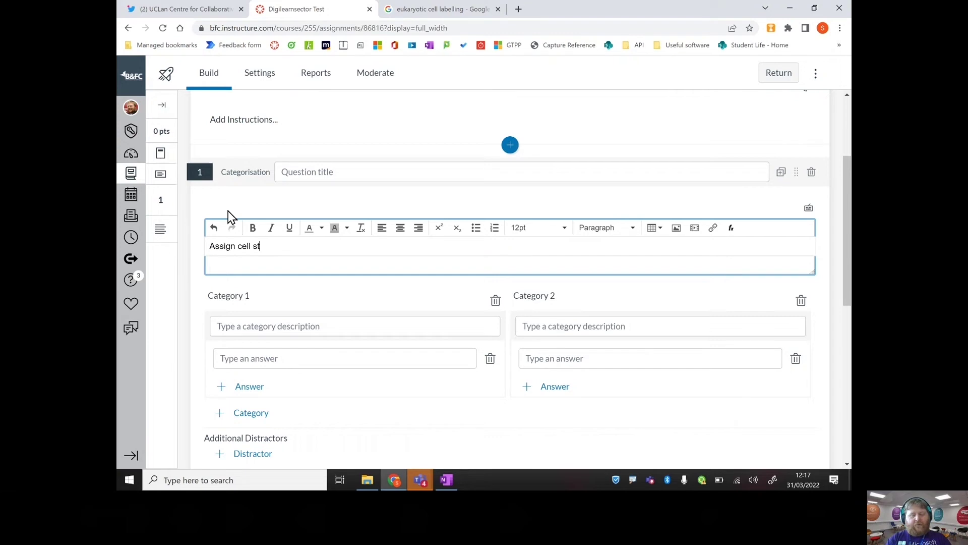
{"action": "type", "text": "ructures to whether they are f"}
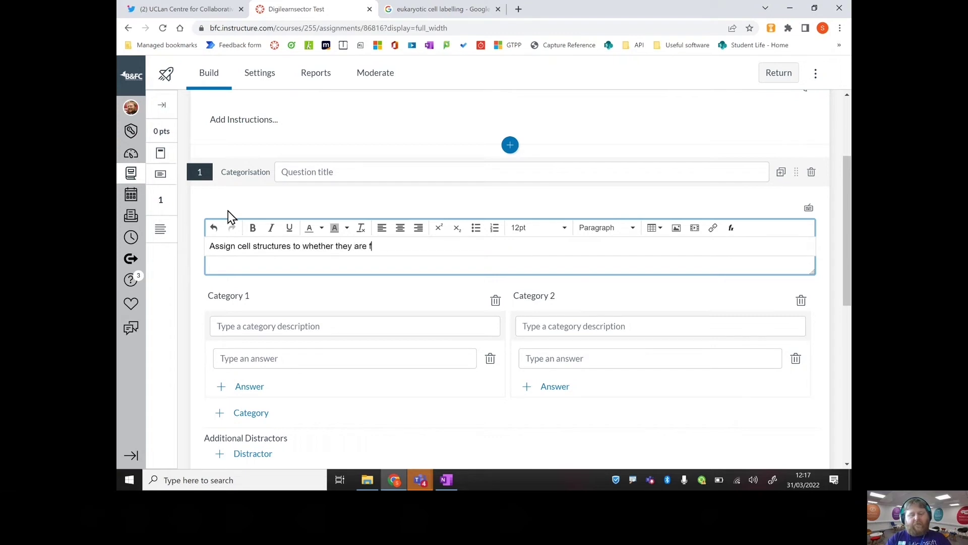
{"action": "type", "text": "rom prokaryotes or eukar"}
{"action": "type", "text": "yotes"}
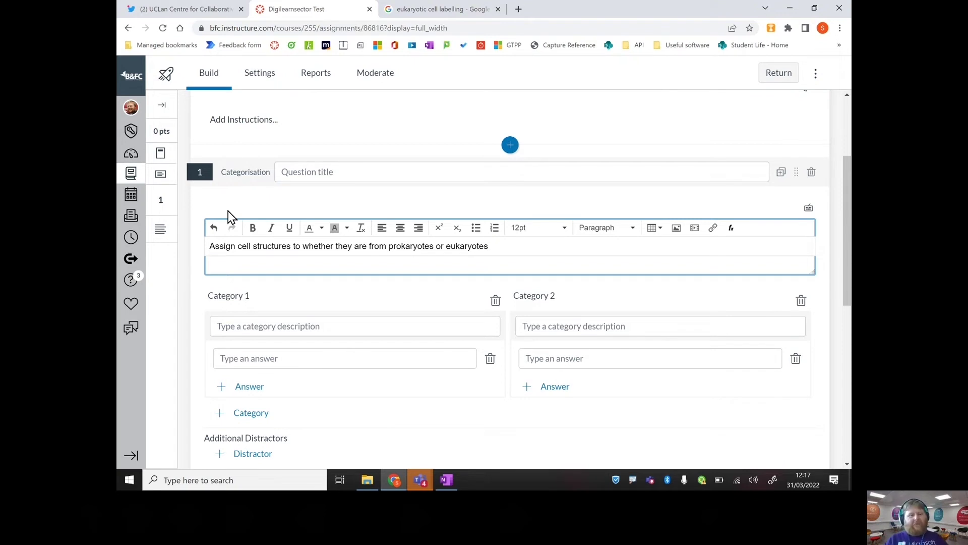
Describe Category 1 as "Prokaryotes" and Category 2 as "Eukaryotes"
{"action": "left_click", "coordinate": [329, 327]}
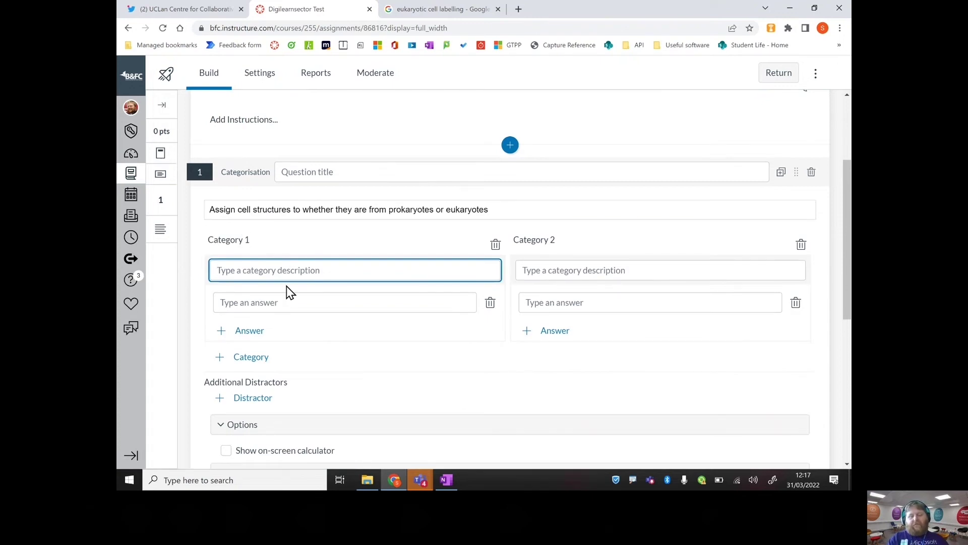
{"action": "type", "text": "Prokaryotes"}
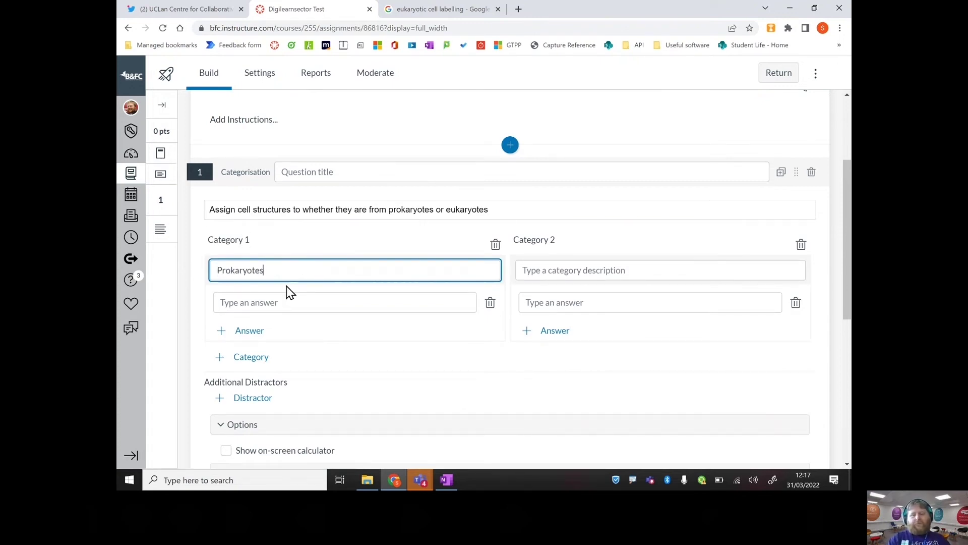
{"action": "left_click", "coordinate": [582, 277]}
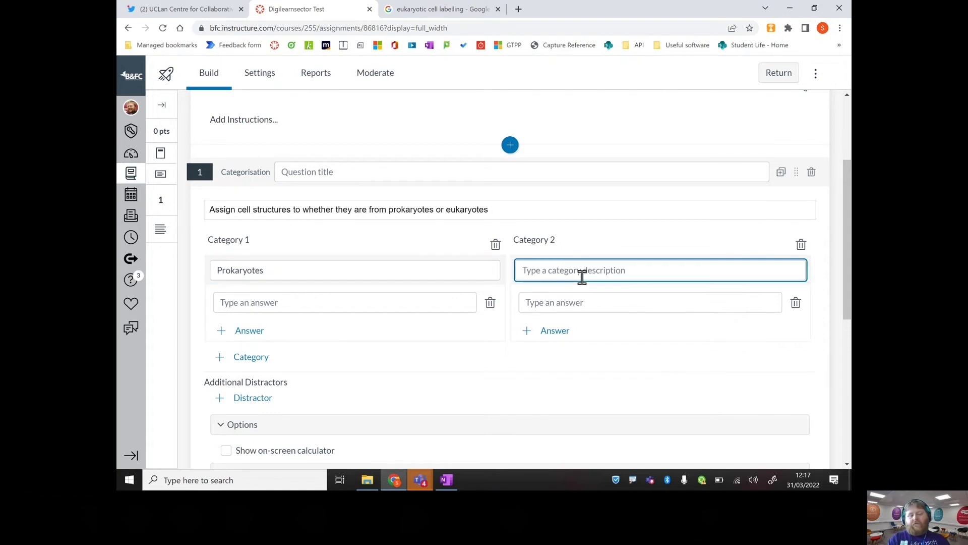
{"action": "type", "text": "Eukryote"}
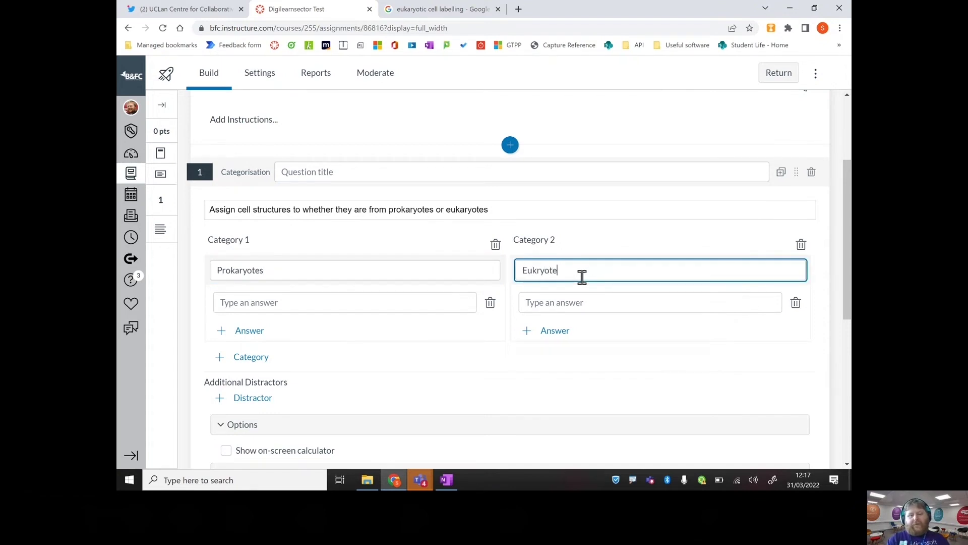
{"action": "type", "text": "s"}
{"action": "key", "text": "BackSpace"}
{"action": "key", "text": "BackSpace"}
{"action": "key", "text": "BackSpace"}
{"action": "key", "text": "BackSpace"}
{"action": "key", "text": "BackSpace"}
{"action": "type", "text": "aryotes"}
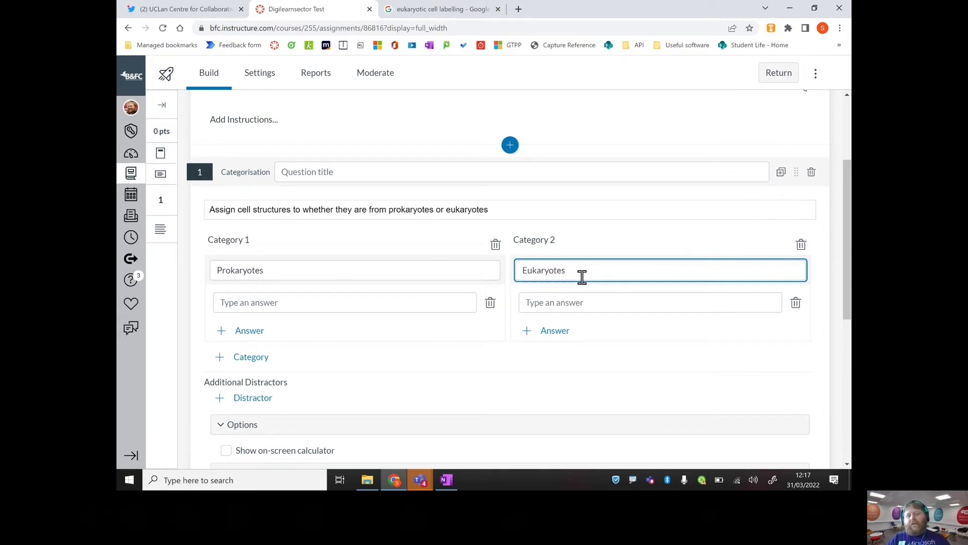
Enter "Cell Membrane" as the Prokaryotes answer and "Nucleus" as the Eukaryotes answer
{"action": "left_click", "coordinate": [537, 303]}
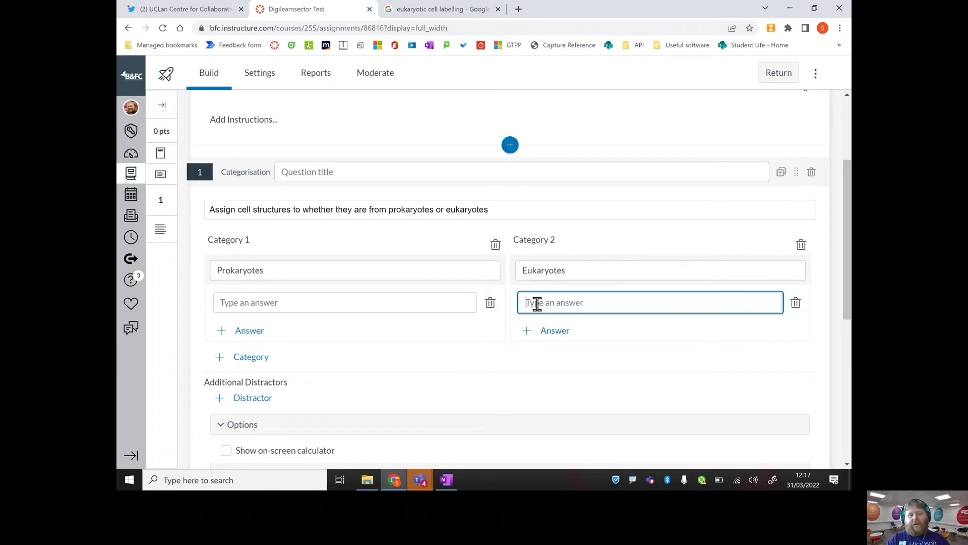
{"action": "left_click", "coordinate": [338, 301]}
{"action": "type", "text": "Cell Membrane"}
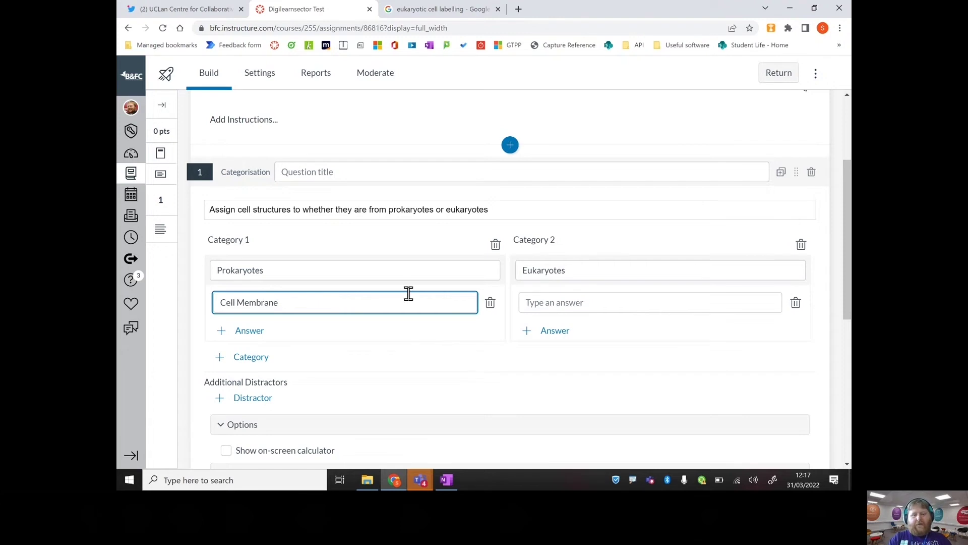
{"action": "left_click", "coordinate": [536, 302]}
{"action": "type", "text": "Nucleus"}
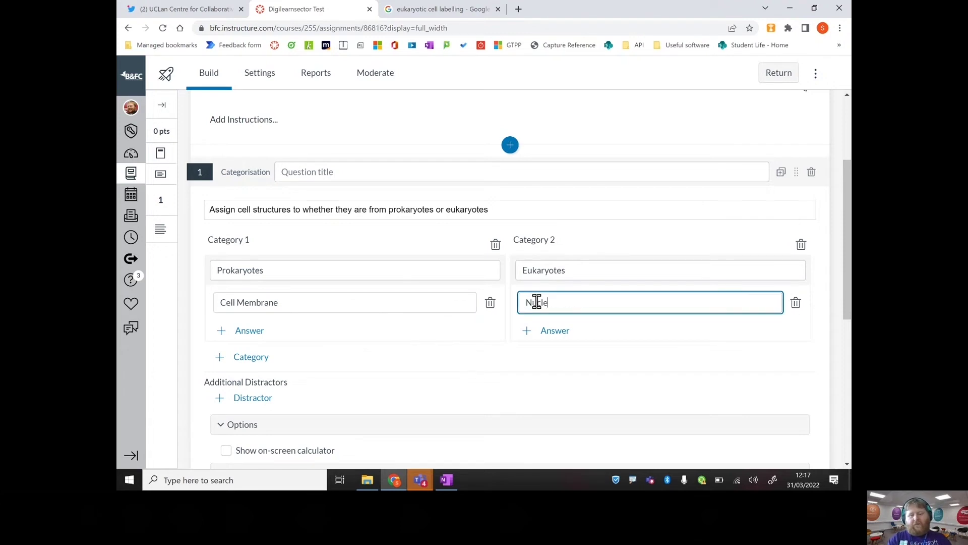
{"action": "left_click_drag", "start_coordinate": [536, 302], "coordinate": [694, 328]}
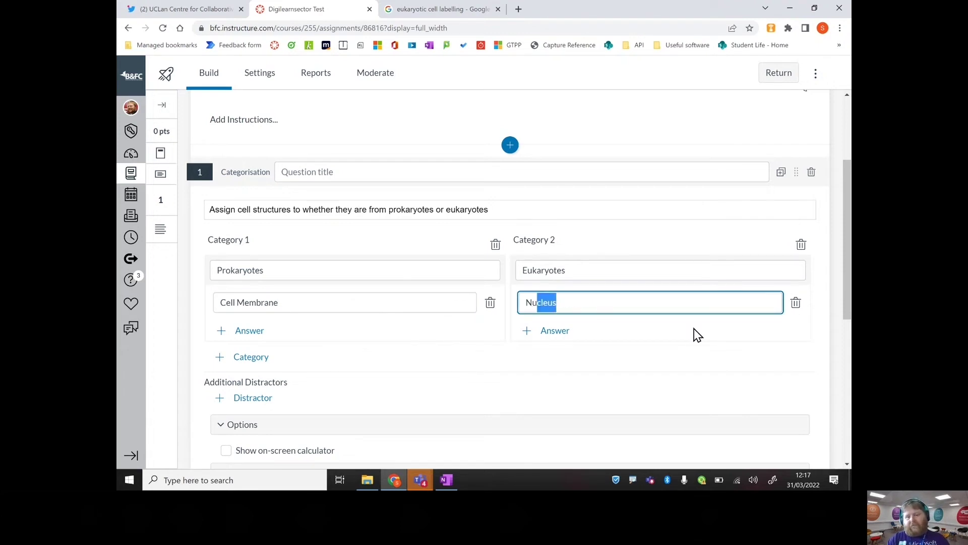
{"action": "left_click", "coordinate": [705, 358]}
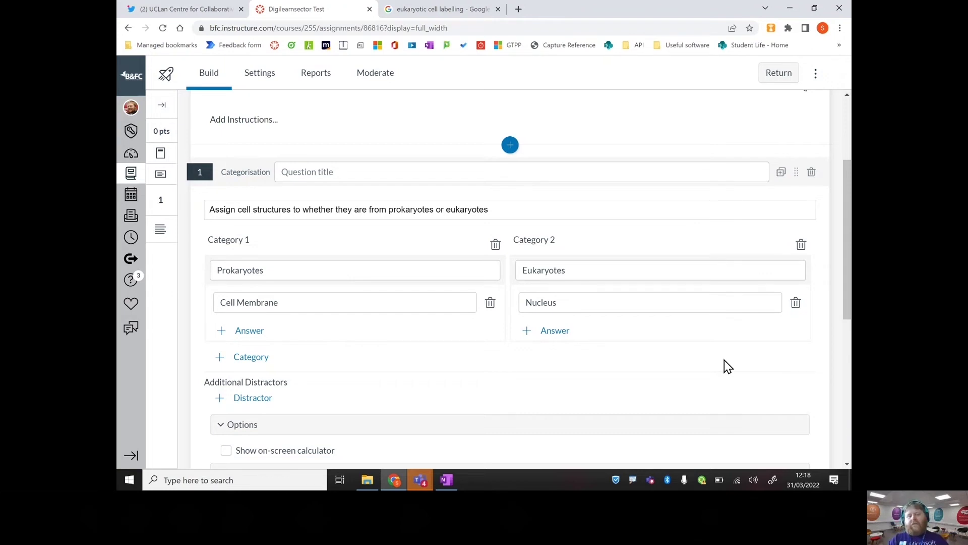
Add the additional distractor "Cell battery" to the categorisation question
{"action": "left_click", "coordinate": [252, 400]}
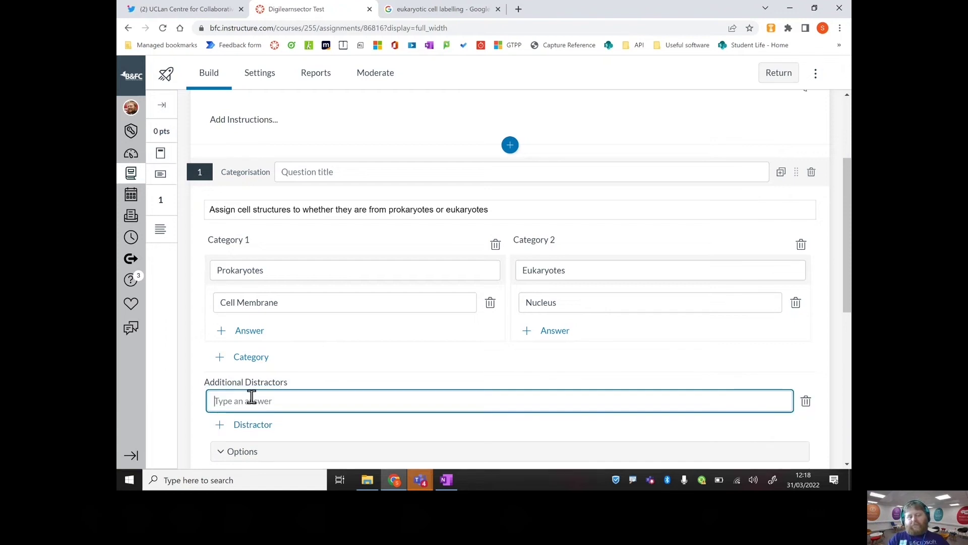
{"action": "type", "text": "Cell"}
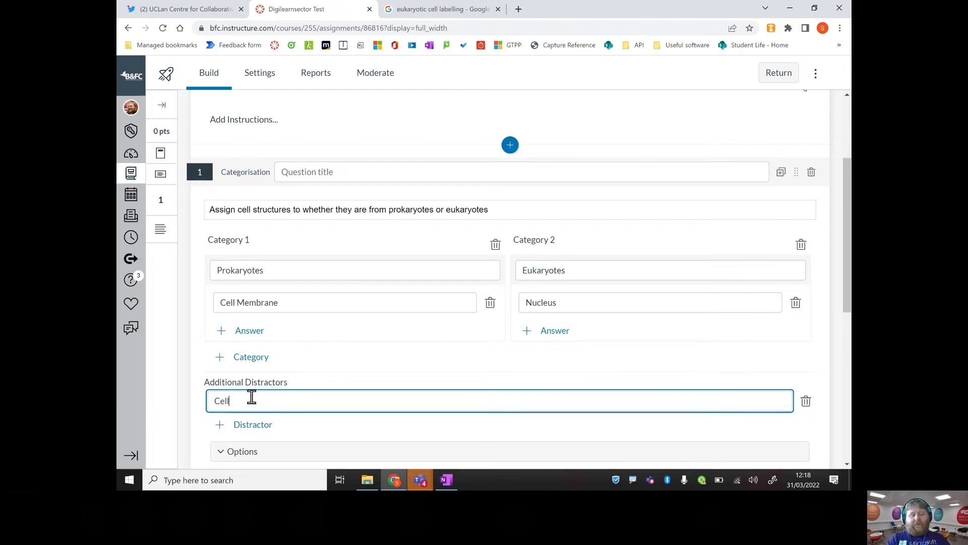
{"action": "type", "text": " battery"}
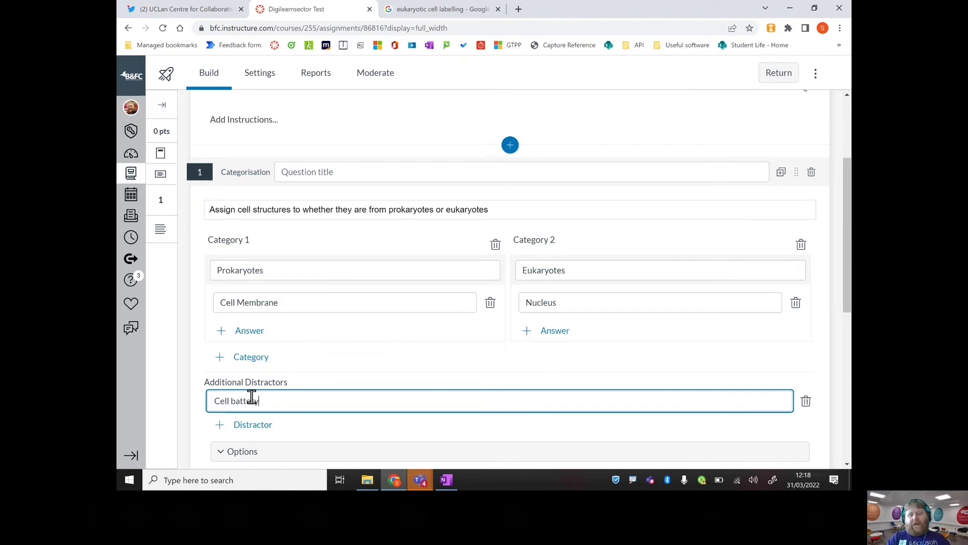
{"action": "left_click", "coordinate": [710, 371]}
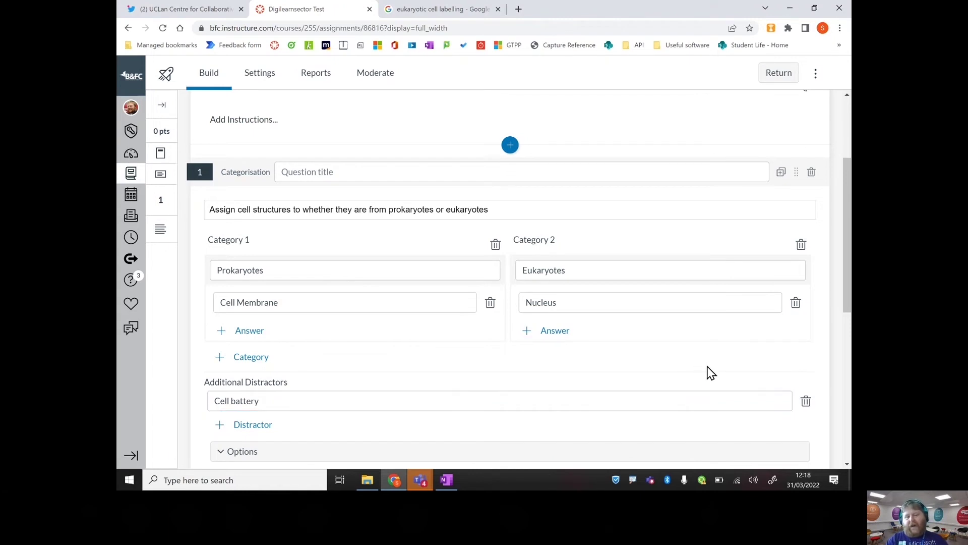
Examine the categorisation question's calculator, outcome alignment, item banking and points settings, expanding the collapsed sections, and review the question from its start
{"action": "left_click_drag", "start_coordinate": [846, 250], "coordinate": [846, 283]}
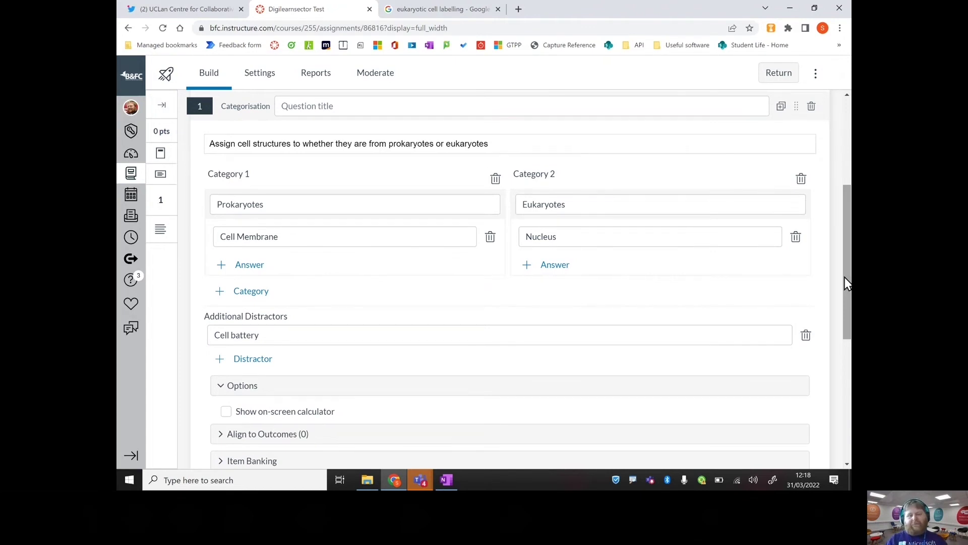
{"action": "left_click_drag", "start_coordinate": [846, 277], "coordinate": [845, 289]}
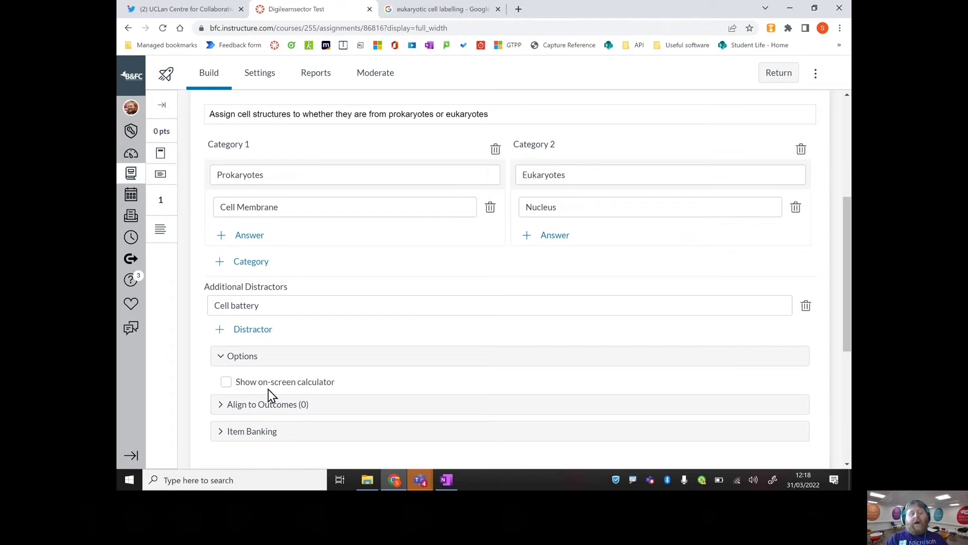
{"action": "left_click", "coordinate": [278, 413]}
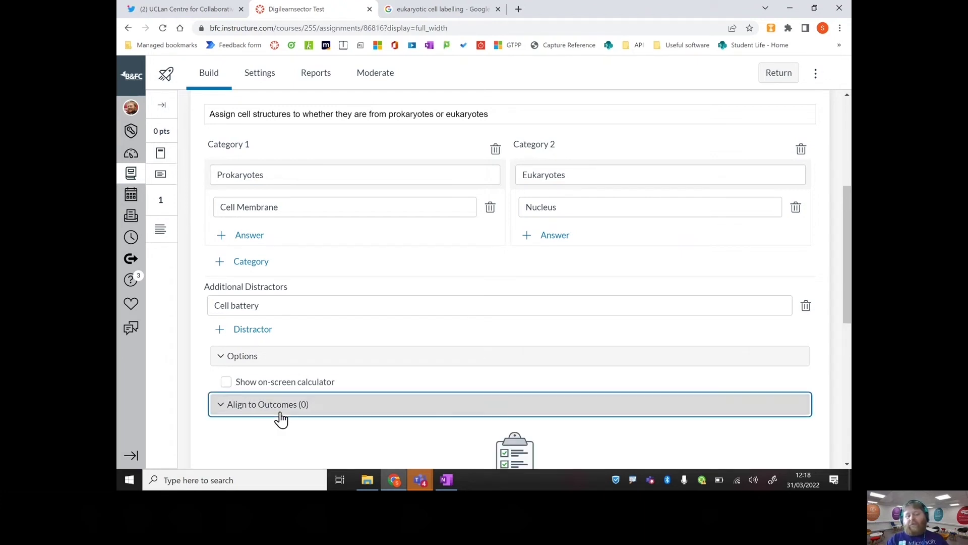
{"action": "left_click_drag", "start_coordinate": [844, 295], "coordinate": [843, 361]}
{"action": "left_click", "coordinate": [651, 364]}
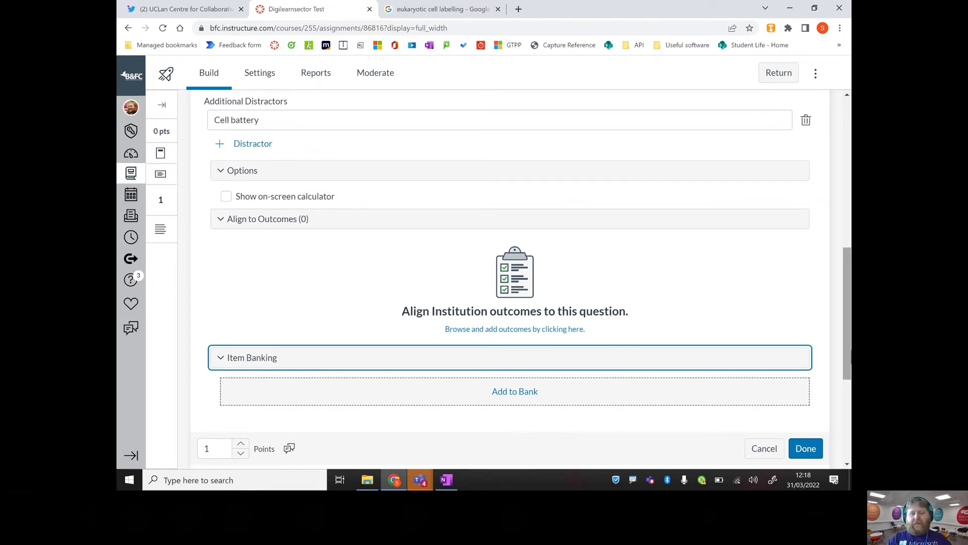
{"action": "scroll", "coordinate": [521, 279], "scroll_direction": "down", "scroll_amount": 2}
{"action": "scroll", "coordinate": [521, 279], "scroll_direction": "up", "scroll_amount": 6}
{"action": "scroll", "coordinate": [519, 278], "scroll_direction": "up", "scroll_amount": 1}
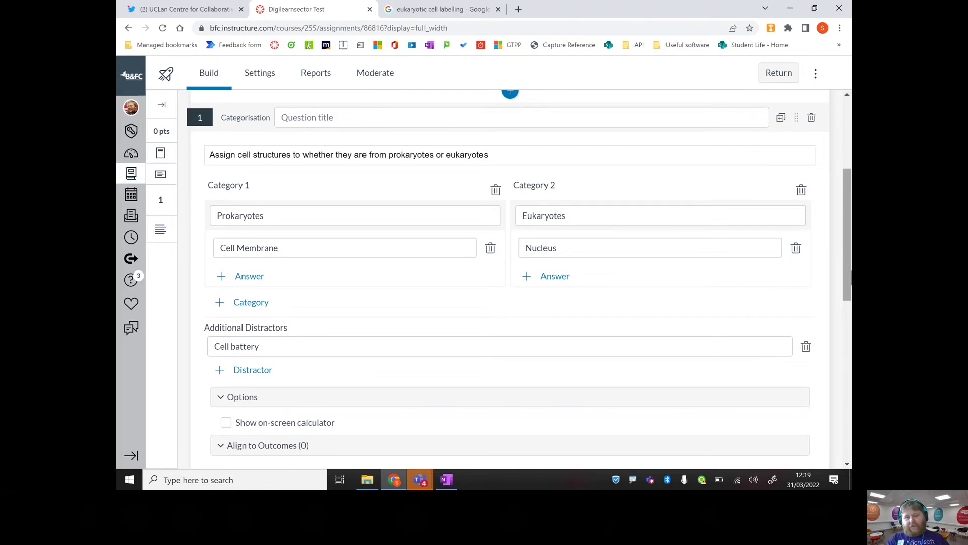
Examine the categorisation question's student feedback fields for correct answers, incorrect answers and general feedback, and leave without adding any
{"action": "scroll", "coordinate": [844, 250], "scroll_direction": "down", "scroll_amount": 5}
{"action": "scroll", "coordinate": [521, 280], "scroll_direction": "down", "scroll_amount": 1}
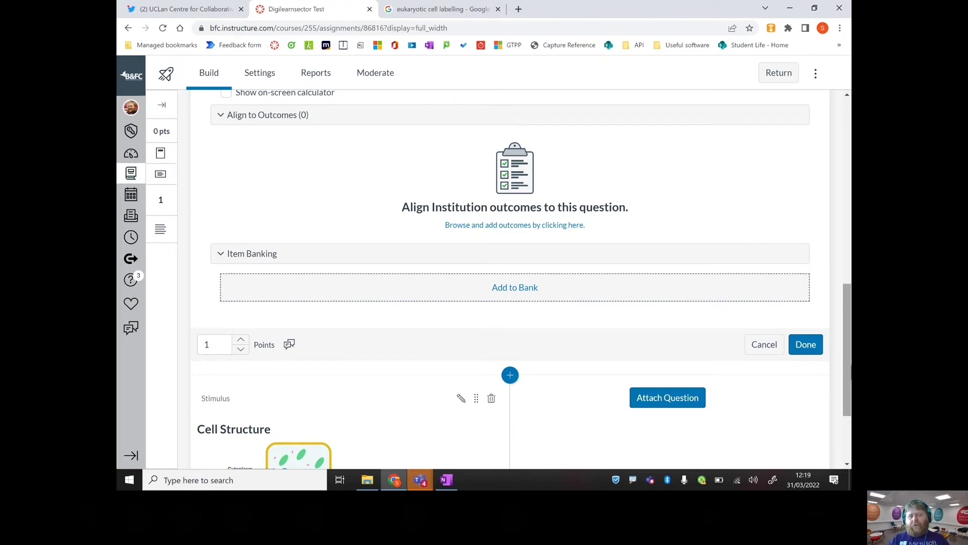
{"action": "left_click", "coordinate": [288, 344]}
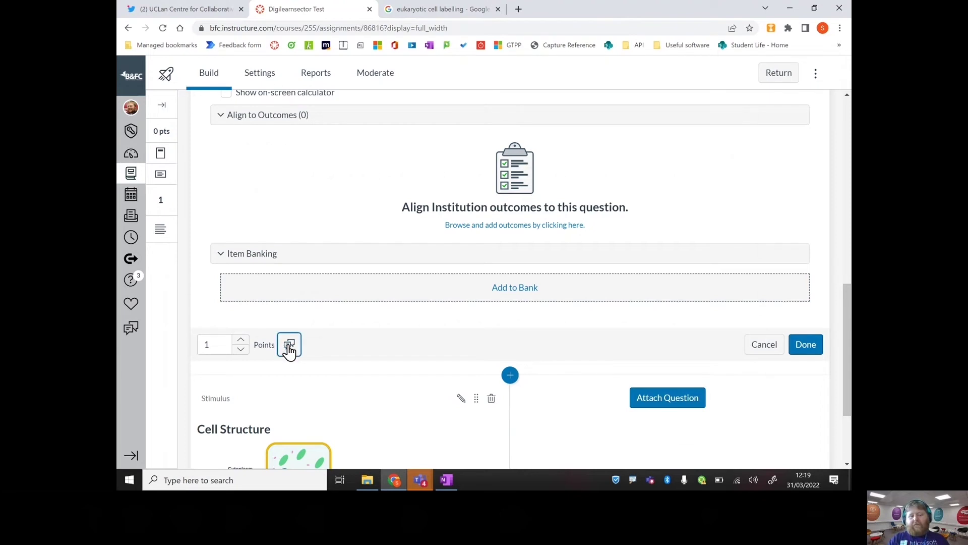
{"action": "left_click", "coordinate": [340, 237]}
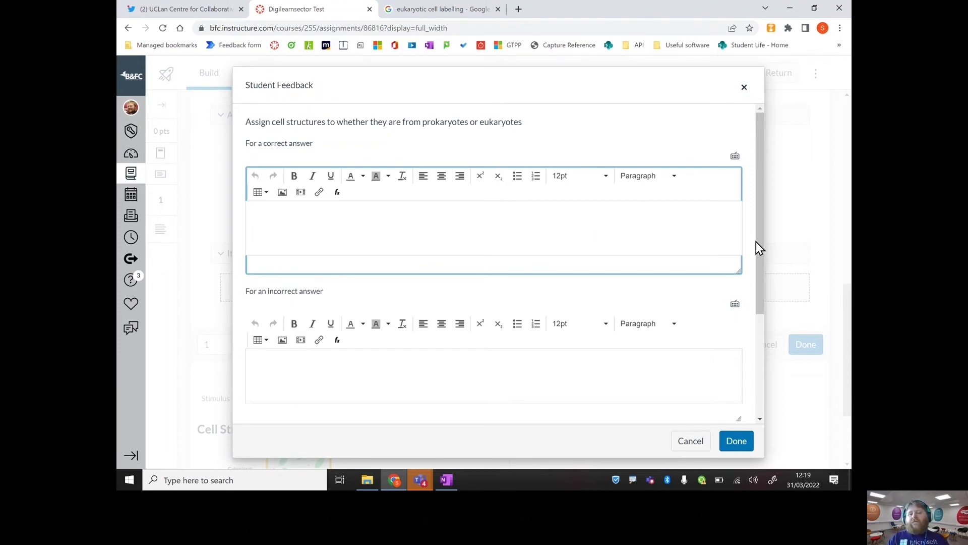
{"action": "scroll", "coordinate": [758, 252], "scroll_direction": "down", "scroll_amount": 2}
{"action": "left_click", "coordinate": [654, 266]}
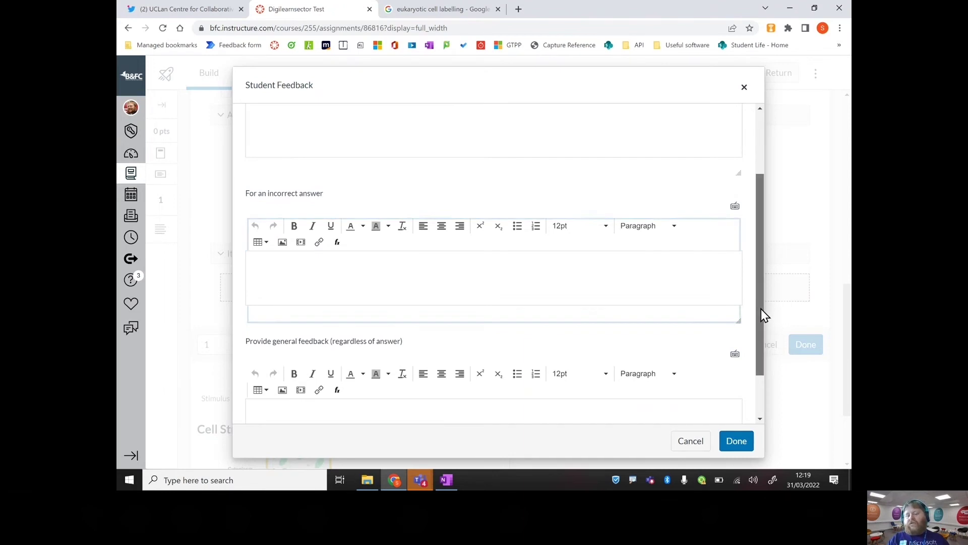
{"action": "scroll", "coordinate": [736, 338], "scroll_direction": "down", "scroll_amount": 1}
{"action": "left_click", "coordinate": [688, 370]}
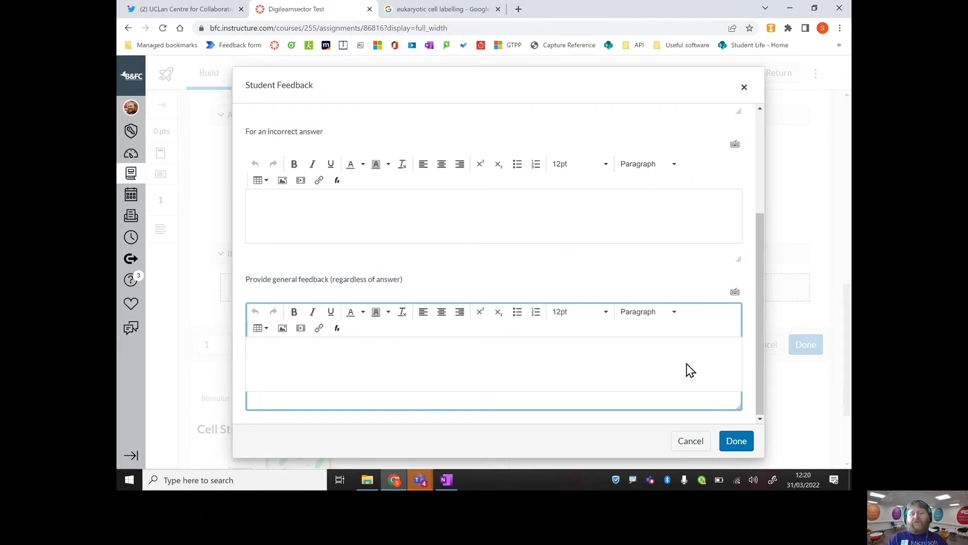
{"action": "left_click_drag", "start_coordinate": [760, 316], "coordinate": [764, 214]}
{"action": "left_click", "coordinate": [695, 233]}
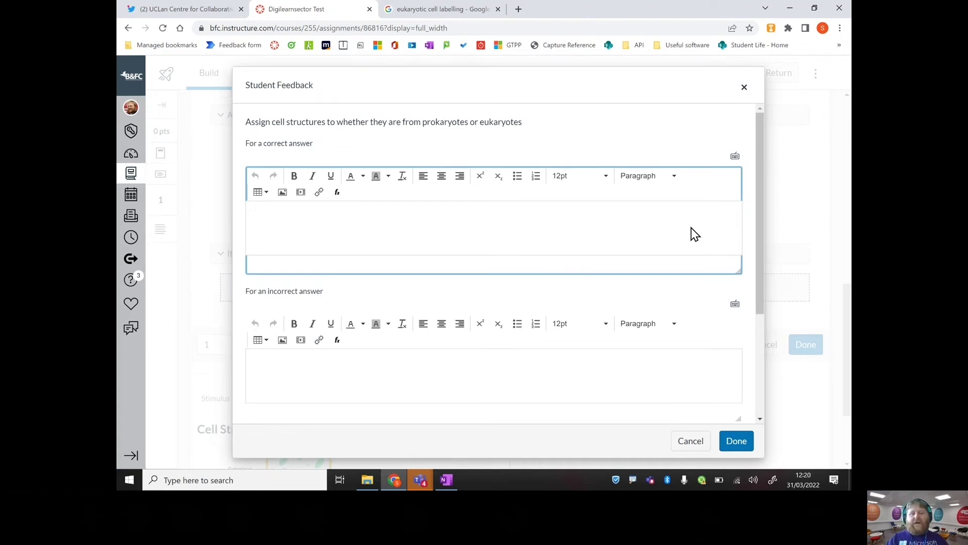
{"action": "left_click_drag", "start_coordinate": [761, 236], "coordinate": [757, 412]}
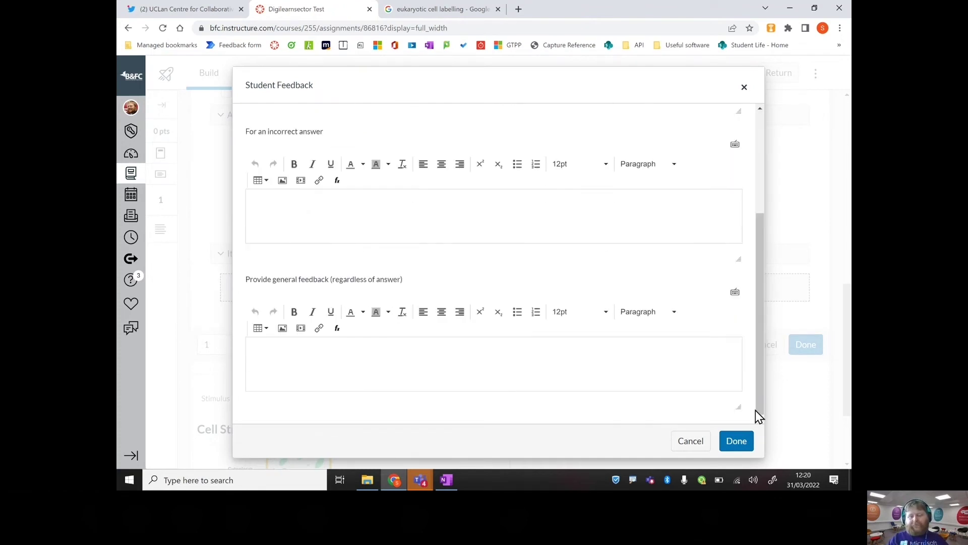
{"action": "left_click", "coordinate": [695, 442]}
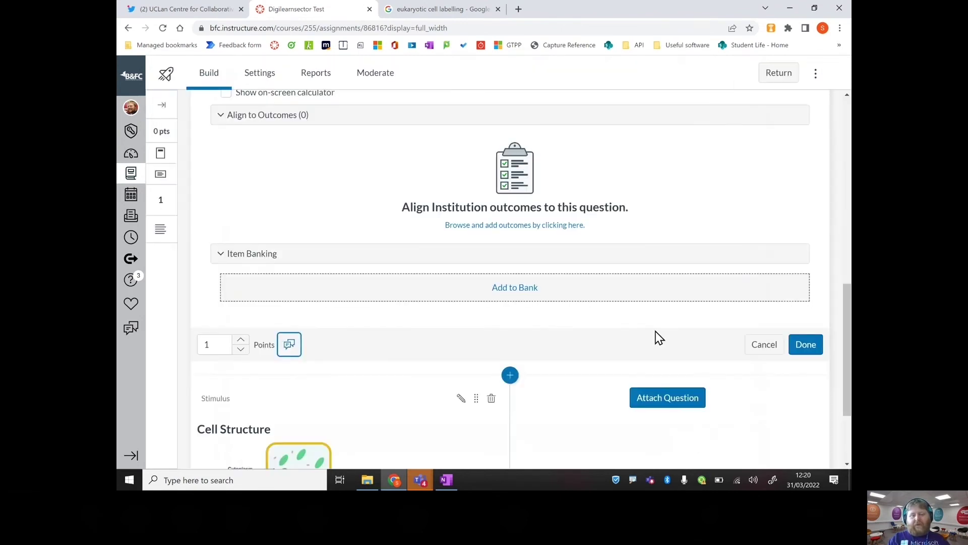
Save the categorisation question and open the quiz preview
{"action": "left_click", "coordinate": [805, 348]}
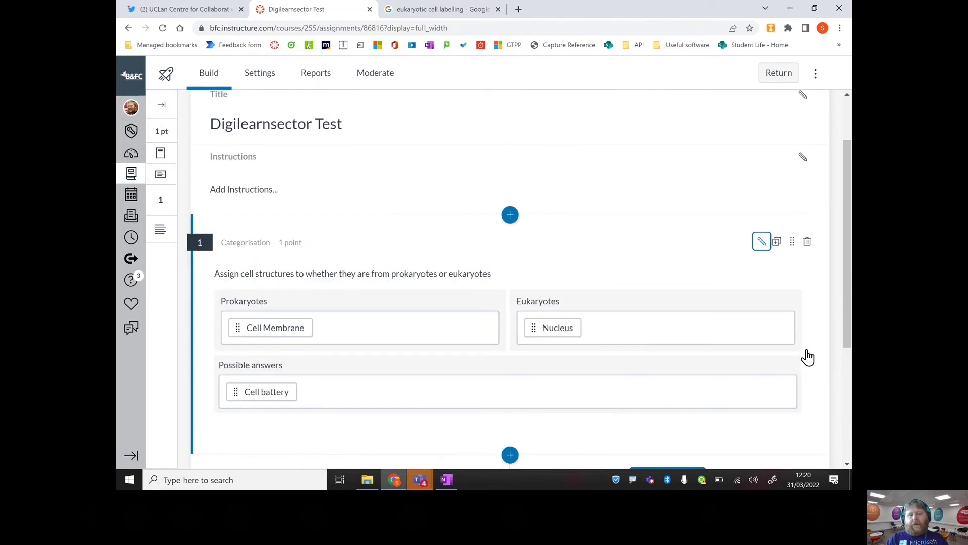
{"action": "scroll", "coordinate": [851, 256], "scroll_direction": "down", "scroll_amount": 2}
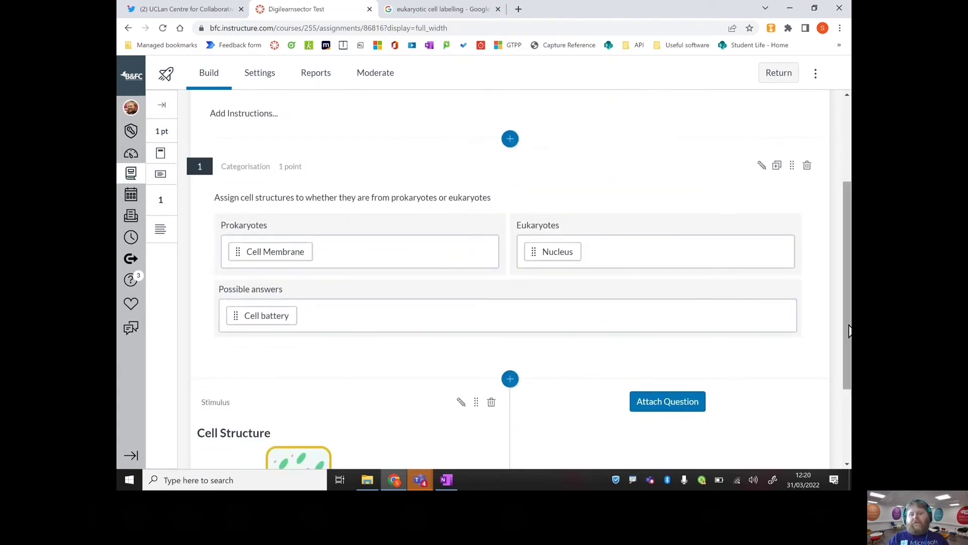
{"action": "scroll", "coordinate": [848, 282], "scroll_direction": "up", "scroll_amount": 3}
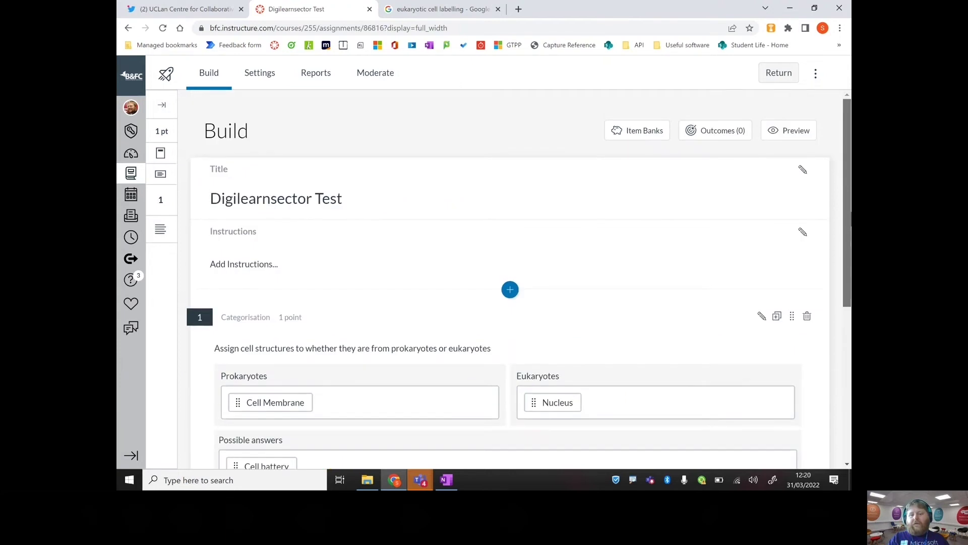
{"action": "left_click", "coordinate": [795, 136]}
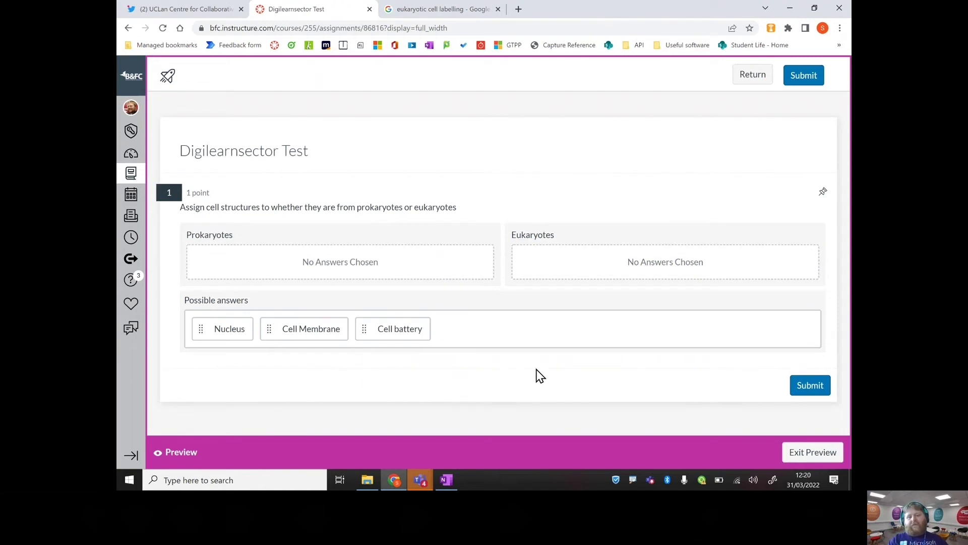
Test the question by assigning Nucleus to Eukaryotes and Cell Membrane to Prokaryotes, submitting the attempt, and reviewing its results before exiting the preview
{"action": "left_click_drag", "start_coordinate": [225, 335], "coordinate": [634, 258]}
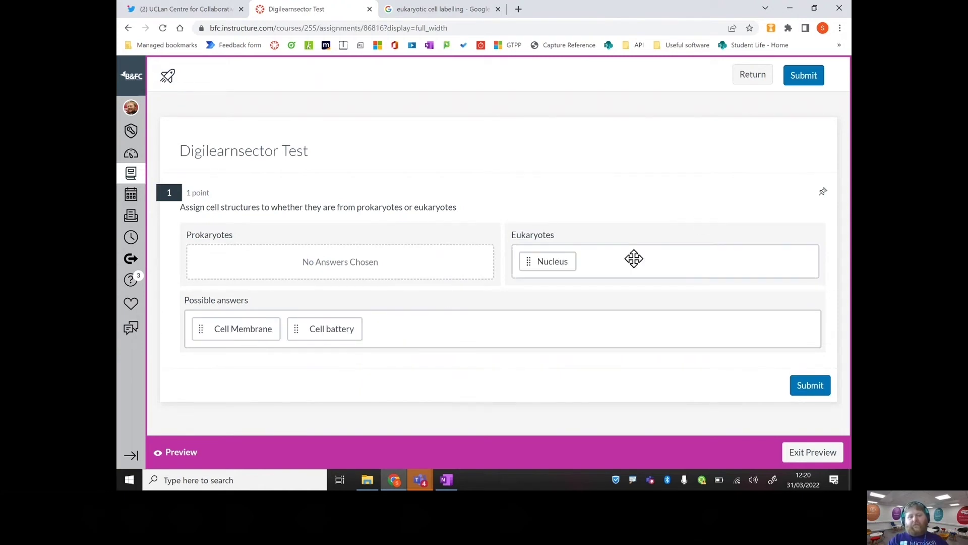
{"action": "left_click_drag", "start_coordinate": [240, 322], "coordinate": [281, 250]}
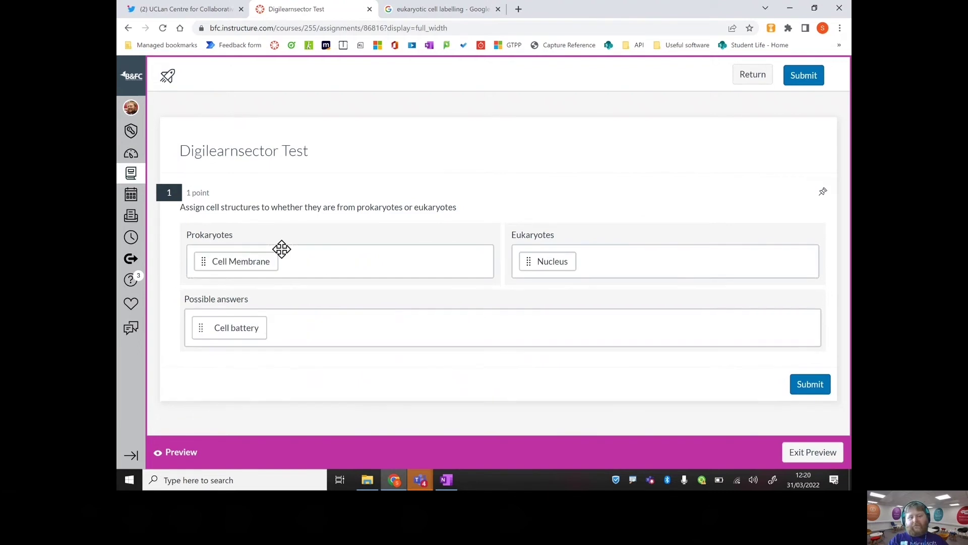
{"action": "left_click", "coordinate": [813, 391]}
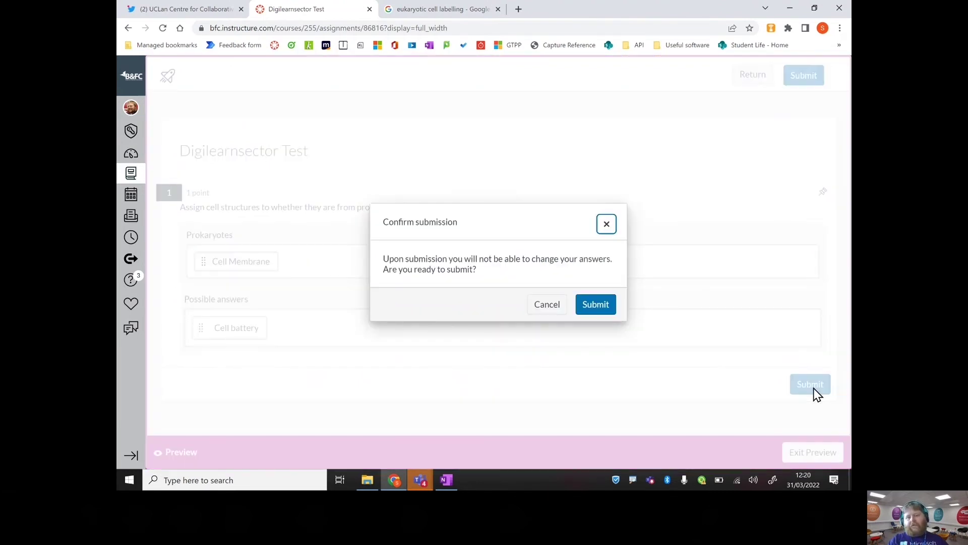
{"action": "left_click", "coordinate": [596, 310]}
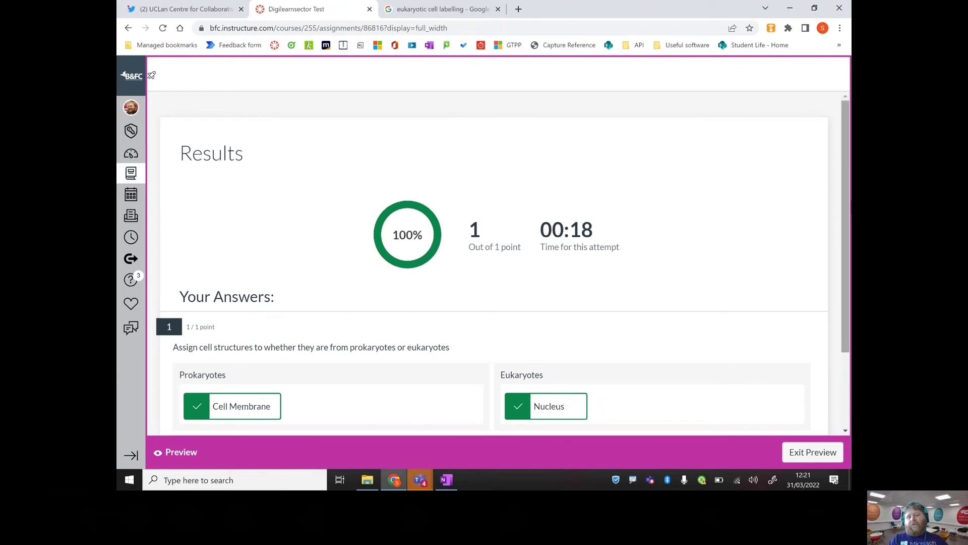
{"action": "left_click_drag", "start_coordinate": [847, 247], "coordinate": [845, 382]}
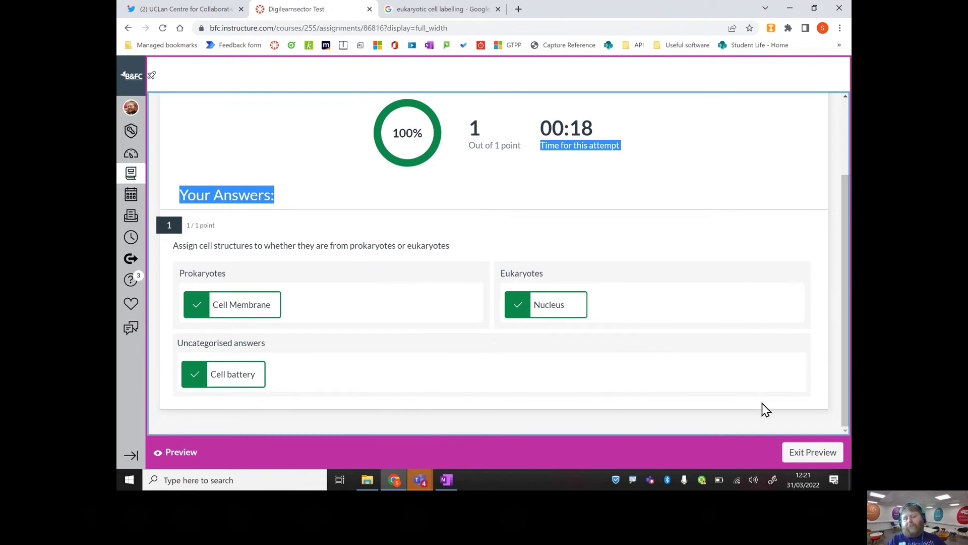
{"action": "left_click", "coordinate": [813, 452]}
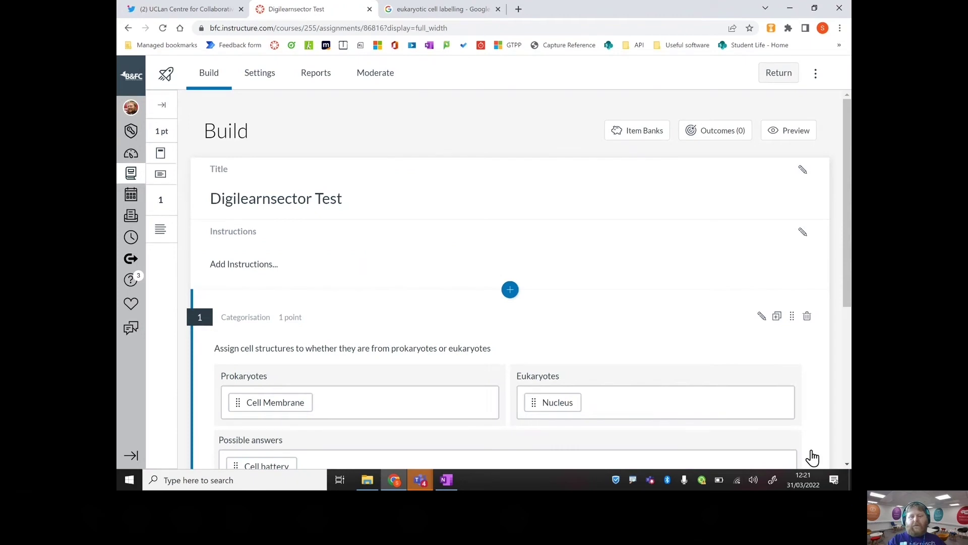
Attach the categorisation question to the Cell Structure stimulus and check their side-by-side layout in the quiz preview
{"action": "left_click_drag", "start_coordinate": [844, 277], "coordinate": [850, 385]}
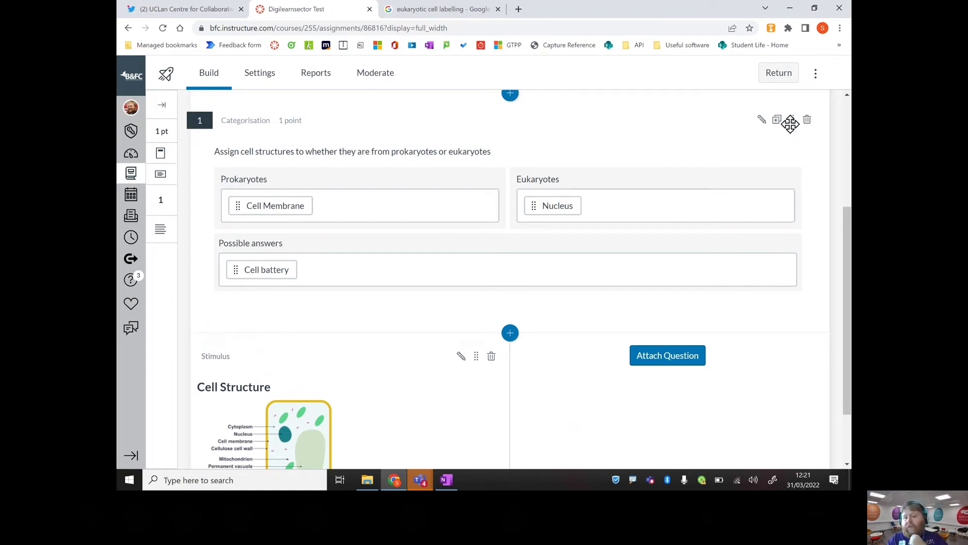
{"action": "left_click_drag", "start_coordinate": [792, 119], "coordinate": [650, 364]}
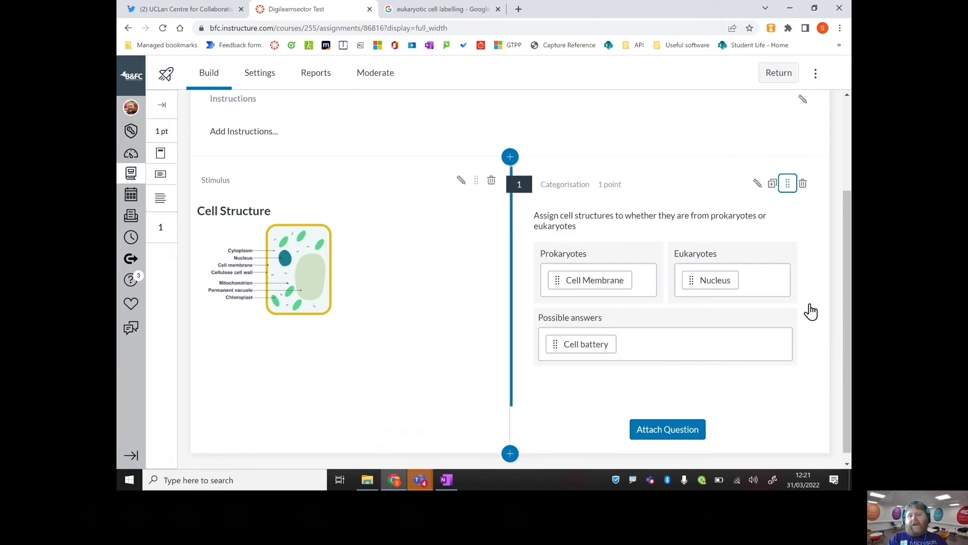
{"action": "left_click_drag", "start_coordinate": [849, 305], "coordinate": [850, 212]}
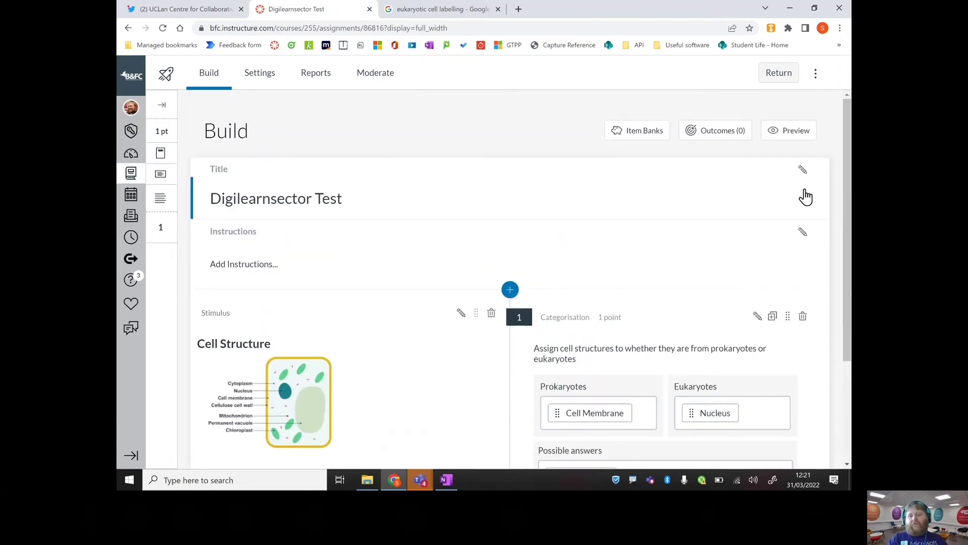
{"action": "left_click", "coordinate": [787, 132]}
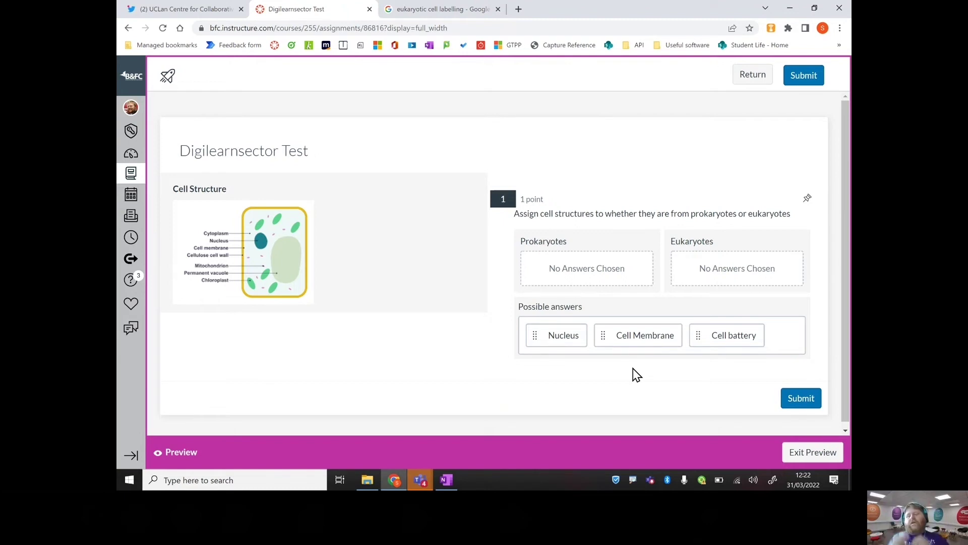
{"action": "left_click", "coordinate": [787, 454]}
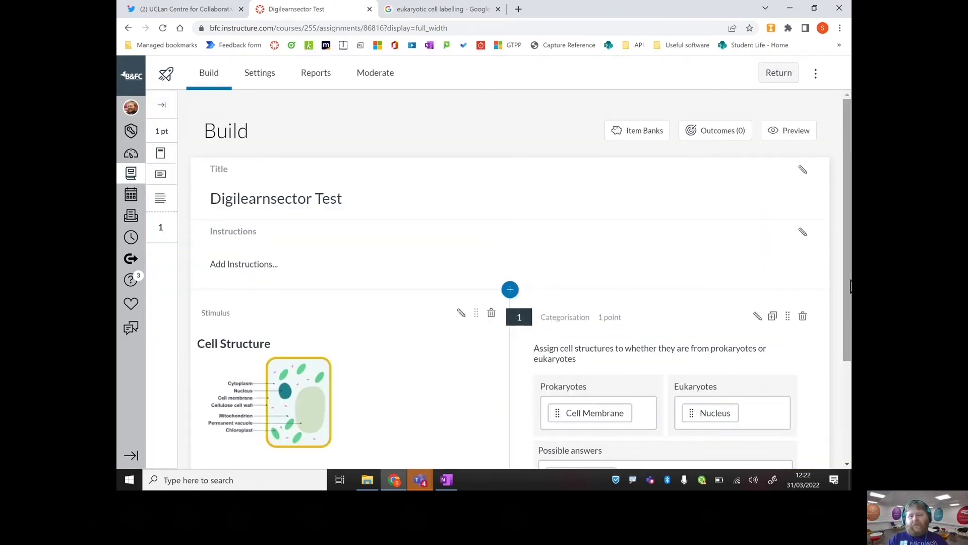
Add an essay question to the quiz below the Cell Structure stimulus
{"action": "scroll", "coordinate": [850, 288], "scroll_direction": "down", "scroll_amount": 3}
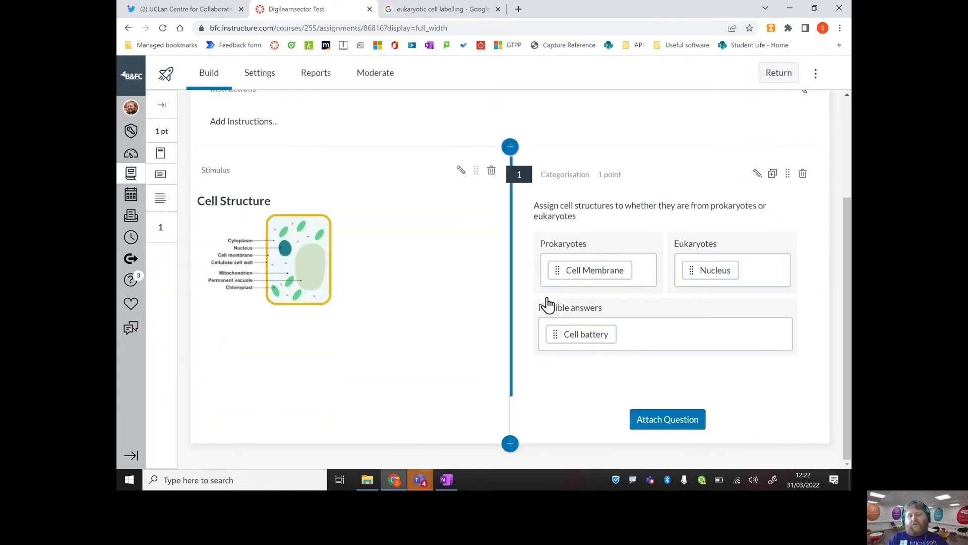
{"action": "left_click", "coordinate": [510, 444]}
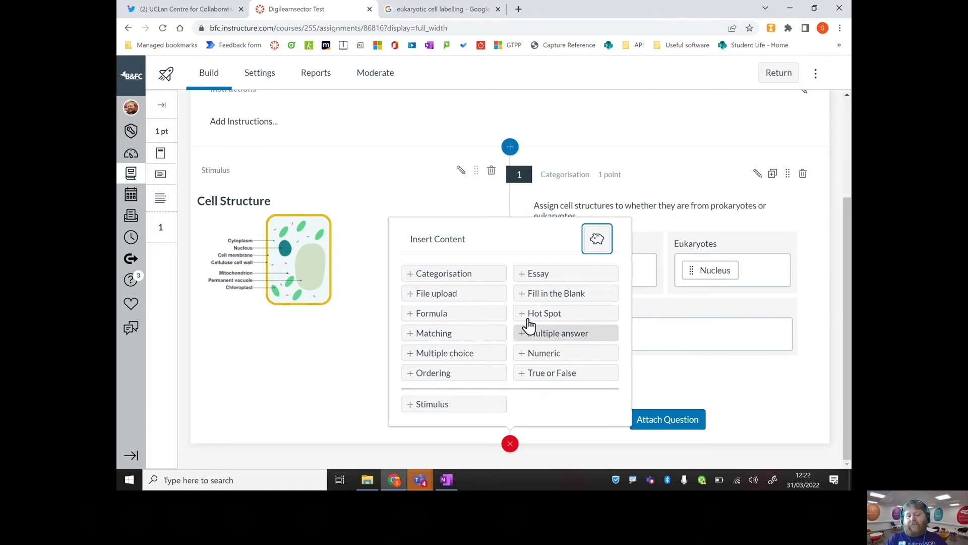
{"action": "left_click", "coordinate": [548, 282]}
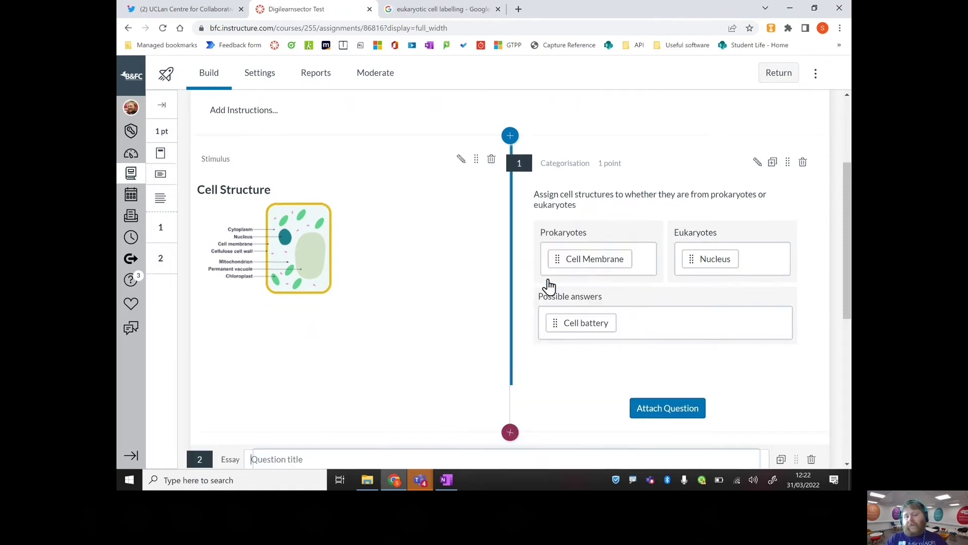
Enter "Write your essay answer" as the essay question's prompt, correcting the misspelt word "your"
{"action": "scroll", "coordinate": [851, 362], "scroll_direction": "down", "scroll_amount": 5}
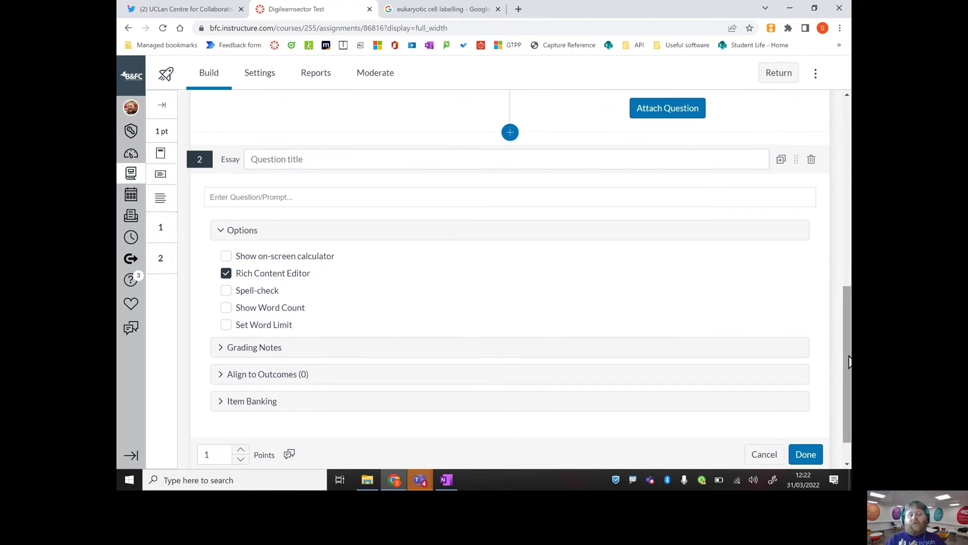
{"action": "left_click", "coordinate": [232, 197]}
{"action": "type", "text": "W"}
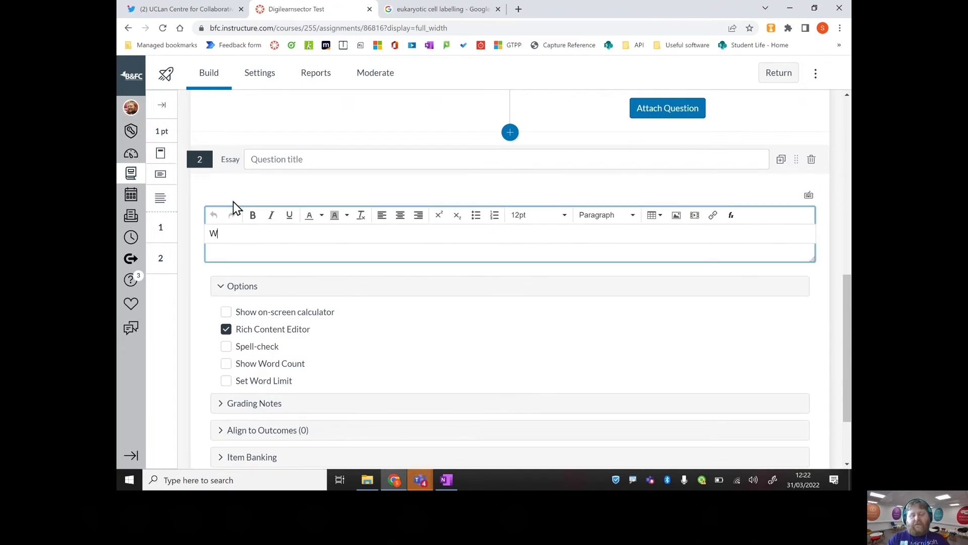
{"action": "type", "text": "rite yoru essay answer"}
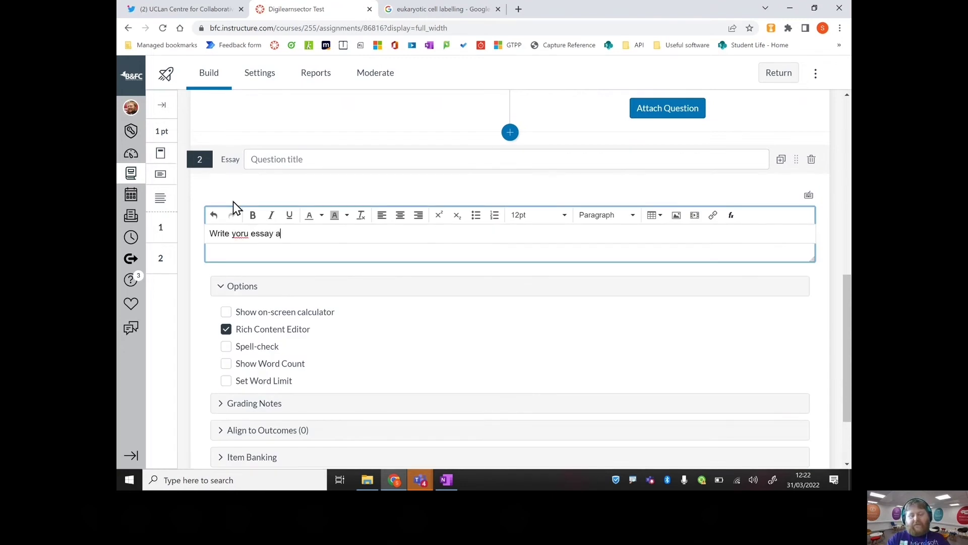
{"action": "key", "text": "ctrl+Left"}
{"action": "key", "text": "ctrl+Left"}
{"action": "key", "text": "ctrl+Left"}
{"action": "key", "text": "Right"}
{"action": "key", "text": "Right"}
{"action": "key", "text": "Delete"}
{"action": "key", "text": "Delete"}
{"action": "type", "text": "ur"}
{"action": "key", "text": "Right"}
Try the essay question's word limit option, turn it back off, and expand the grading notes
{"action": "left_click", "coordinate": [525, 288]}
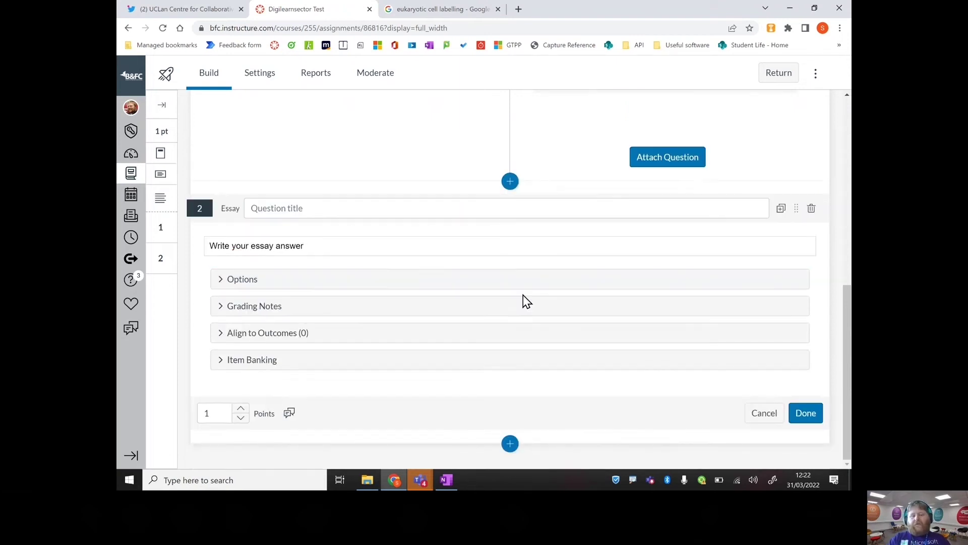
{"action": "left_click", "coordinate": [515, 285]}
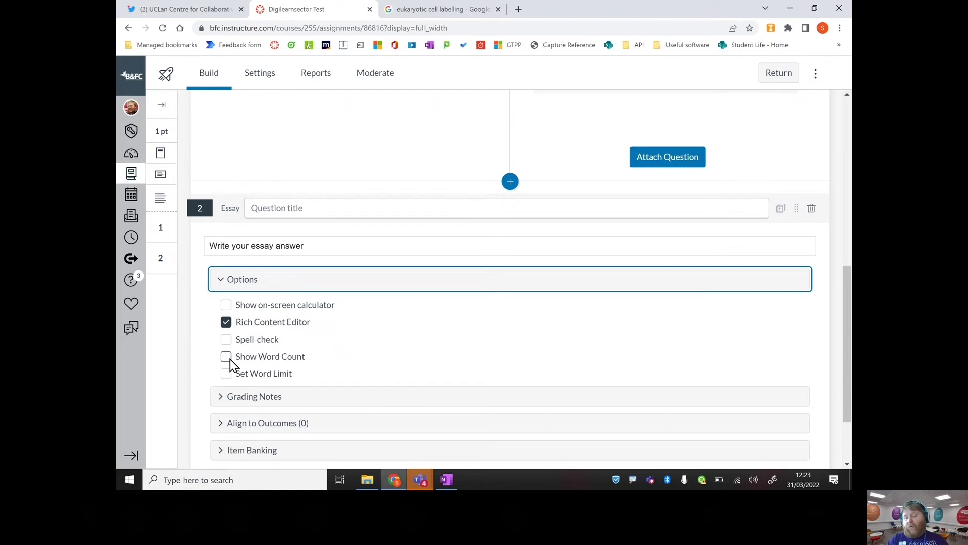
{"action": "left_click", "coordinate": [229, 377]}
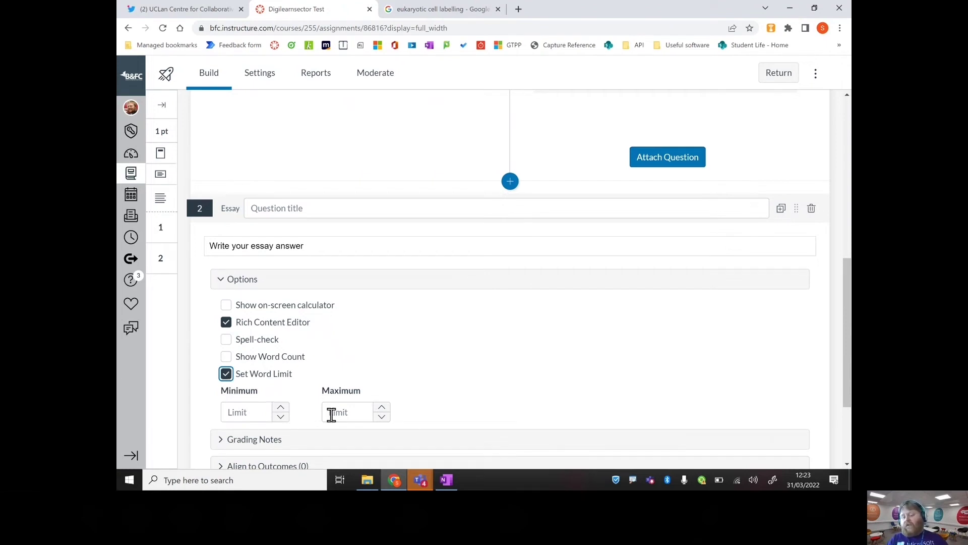
{"action": "left_click", "coordinate": [226, 374]}
{"action": "scroll", "coordinate": [819, 383], "scroll_direction": "down", "scroll_amount": 2}
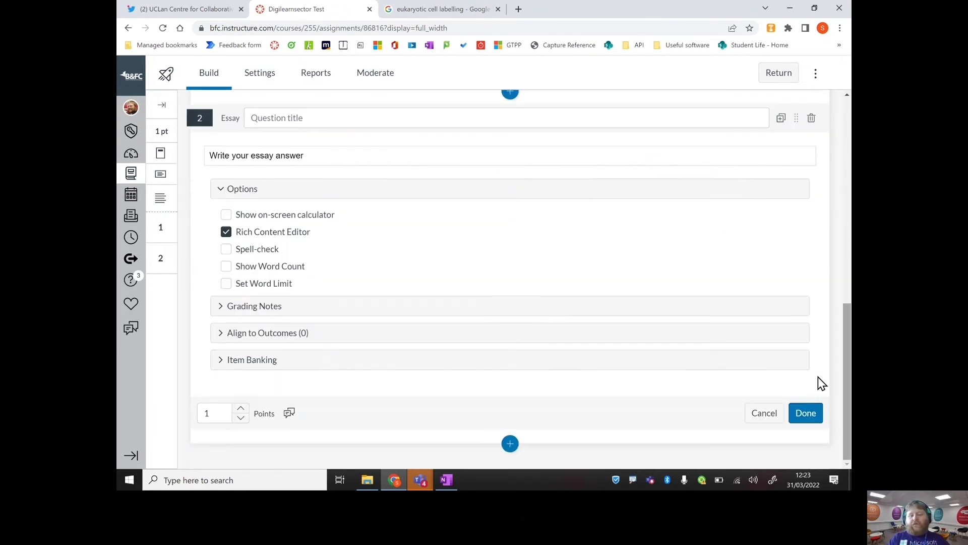
{"action": "left_click", "coordinate": [539, 317]}
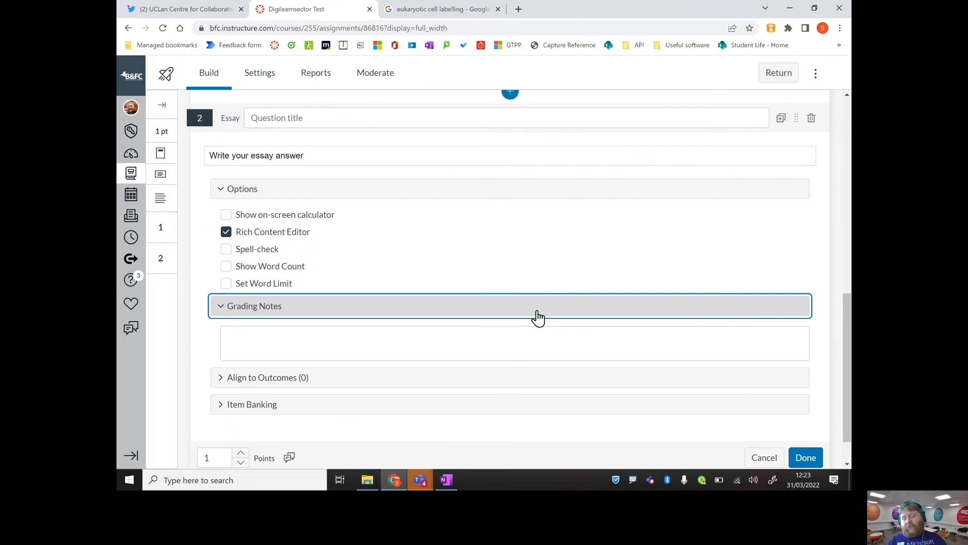
{"action": "left_click", "coordinate": [429, 338]}
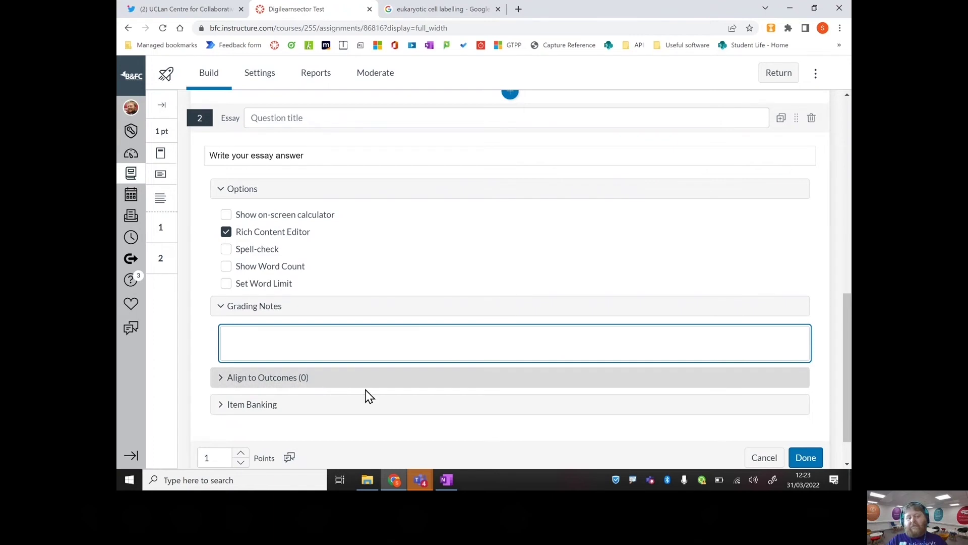
Set the essay question's score to 10 points
{"action": "left_click_drag", "start_coordinate": [849, 407], "coordinate": [850, 424]}
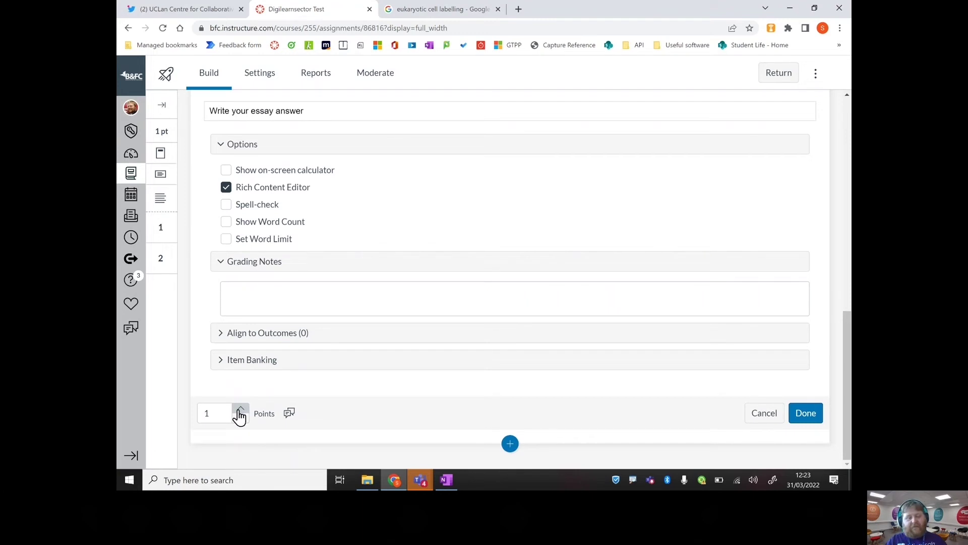
{"action": "double_click", "coordinate": [222, 415]}
{"action": "type", "text": "6"}
{"action": "left_click", "coordinate": [240, 409]}
{"action": "left_click", "coordinate": [240, 409]}
{"action": "left_click", "coordinate": [240, 410]}
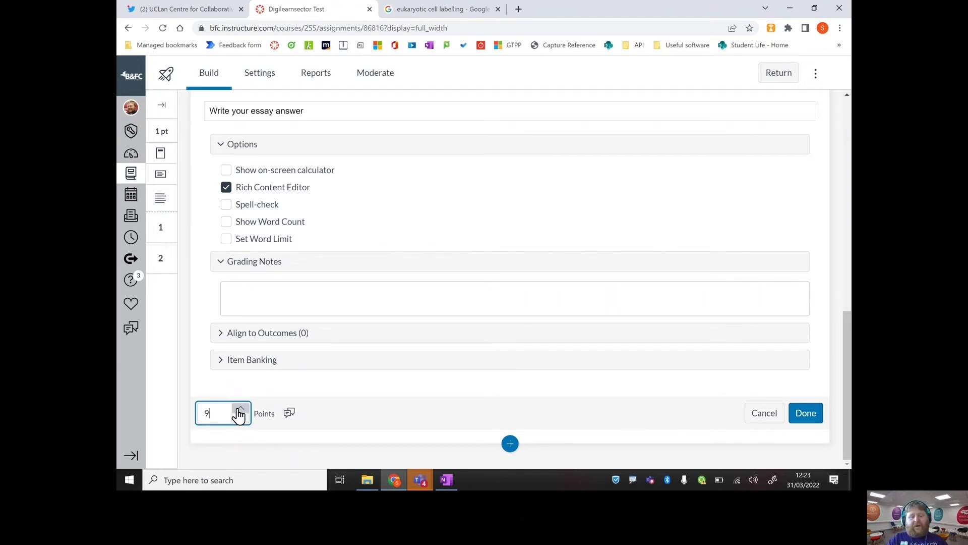
{"action": "left_click", "coordinate": [241, 410]}
{"action": "left_click", "coordinate": [297, 403]}
Check the essay question's student feedback fields, close them without adding feedback, and save the question
{"action": "left_click", "coordinate": [289, 416]}
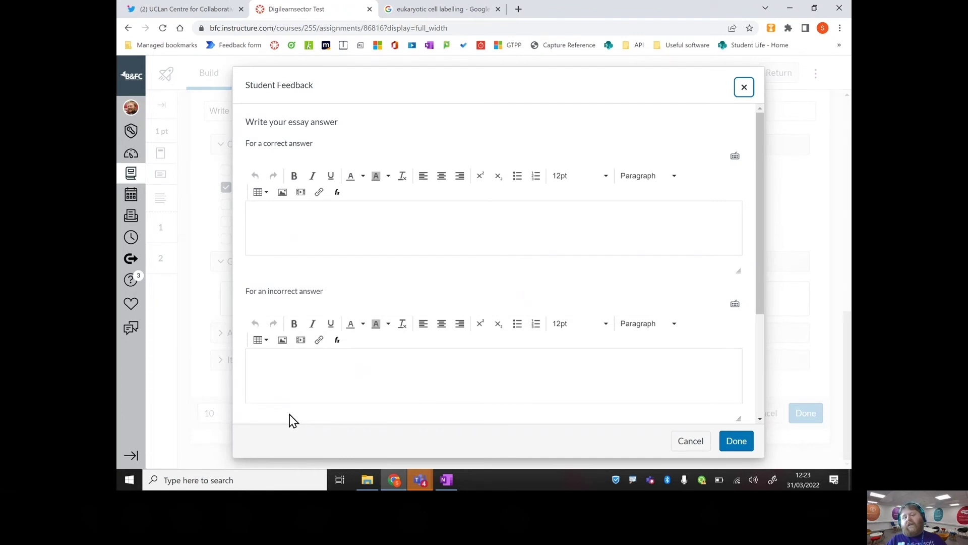
{"action": "mouse_move", "coordinate": [758, 287]}
{"action": "left_mouse_down"}
{"action": "mouse_move", "coordinate": [760, 409]}
{"action": "mouse_move", "coordinate": [774, 295]}
{"action": "left_mouse_up"}
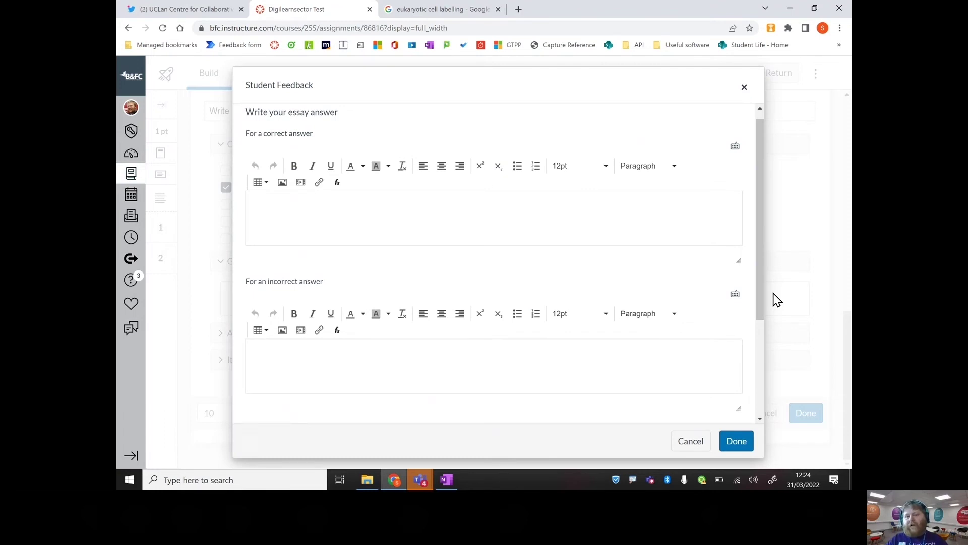
{"action": "left_click", "coordinate": [745, 88]}
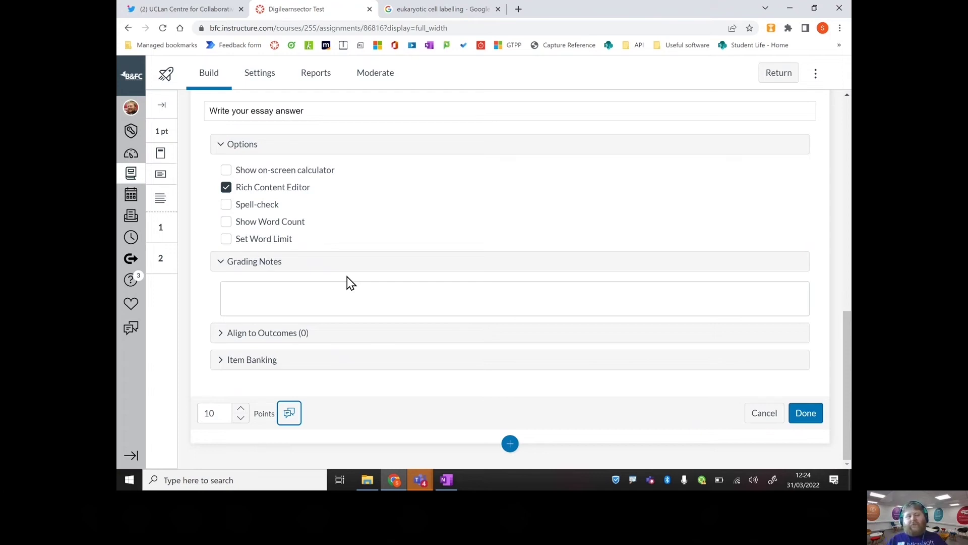
{"action": "left_click", "coordinate": [810, 421]}
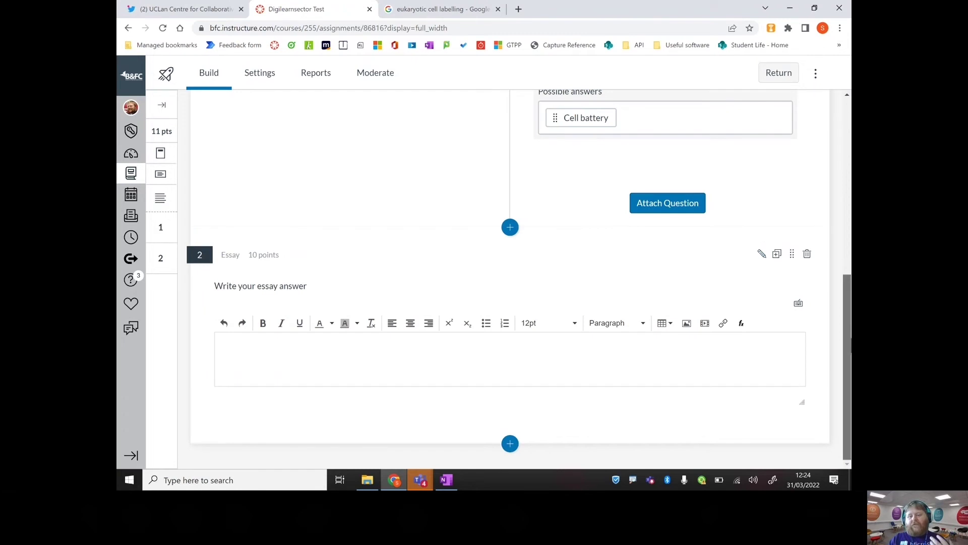
Add a file upload question below the essay with the question stem "Upload your diagram"
{"action": "left_click", "coordinate": [510, 443]}
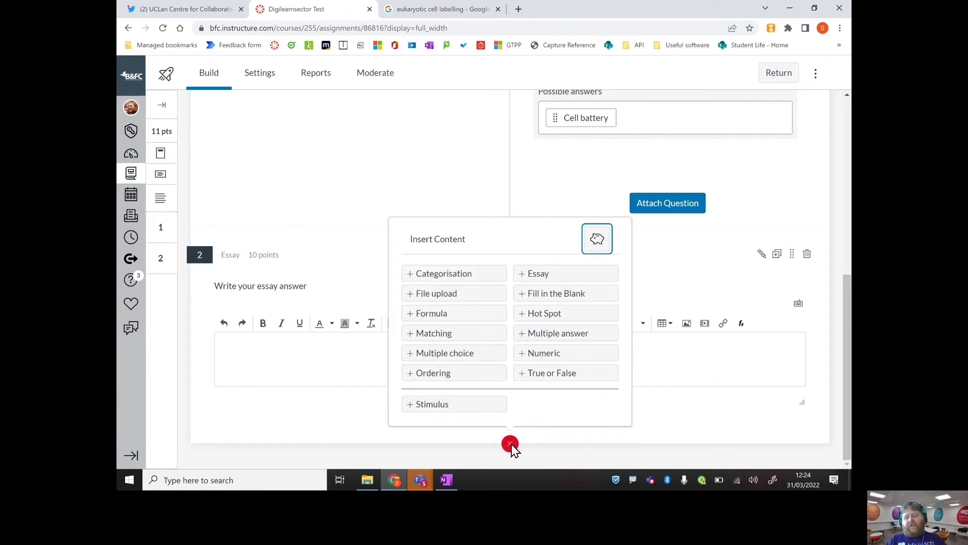
{"action": "left_click", "coordinate": [458, 300]}
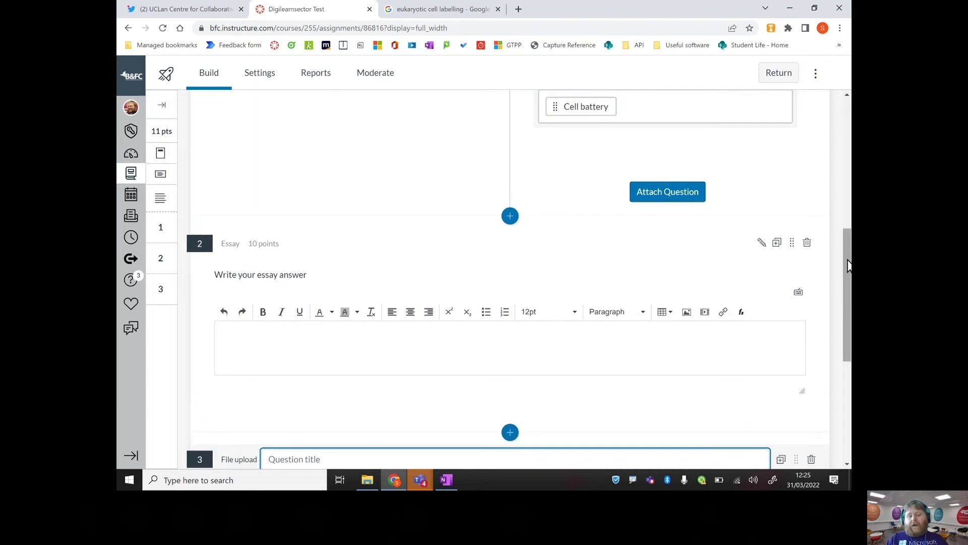
{"action": "left_click_drag", "start_coordinate": [849, 266], "coordinate": [847, 372]}
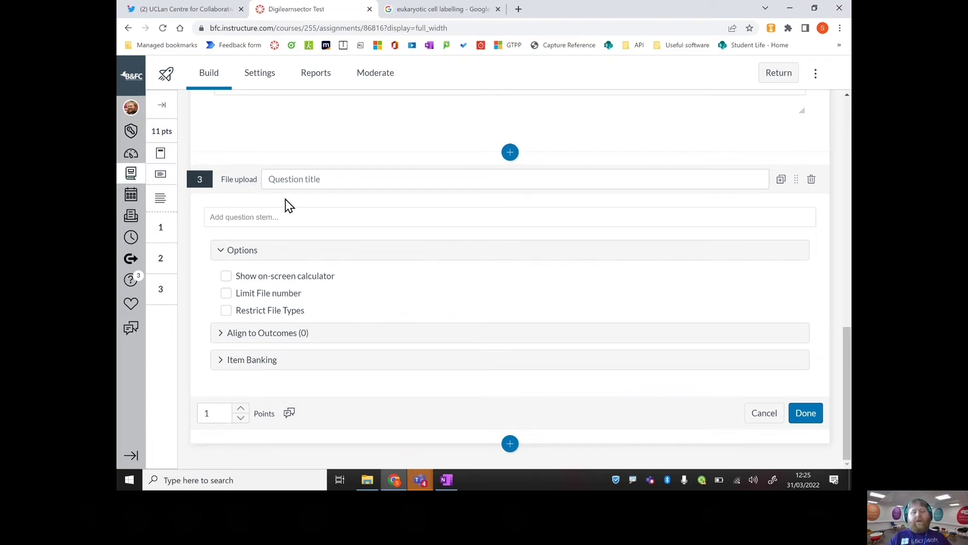
{"action": "left_click", "coordinate": [284, 218]}
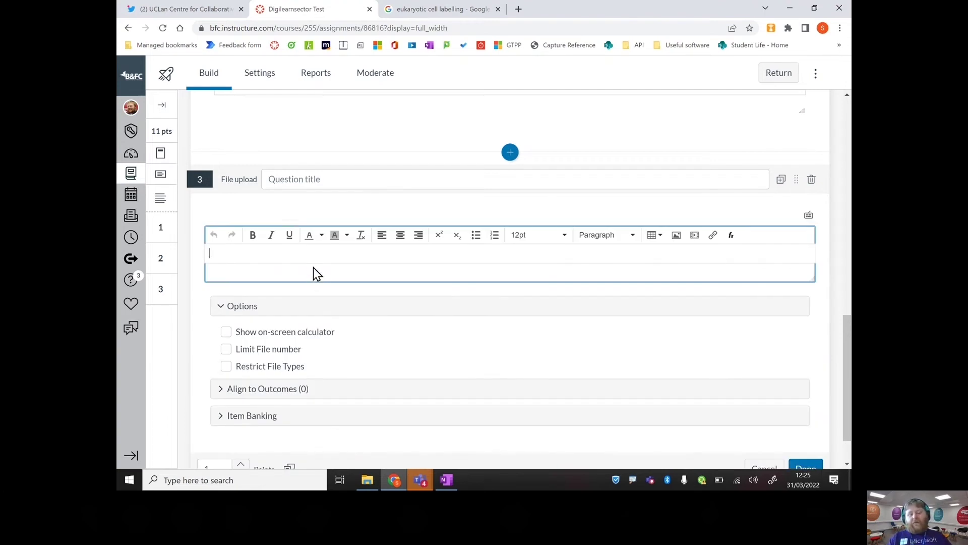
{"action": "type", "text": "Upload your diagram"}
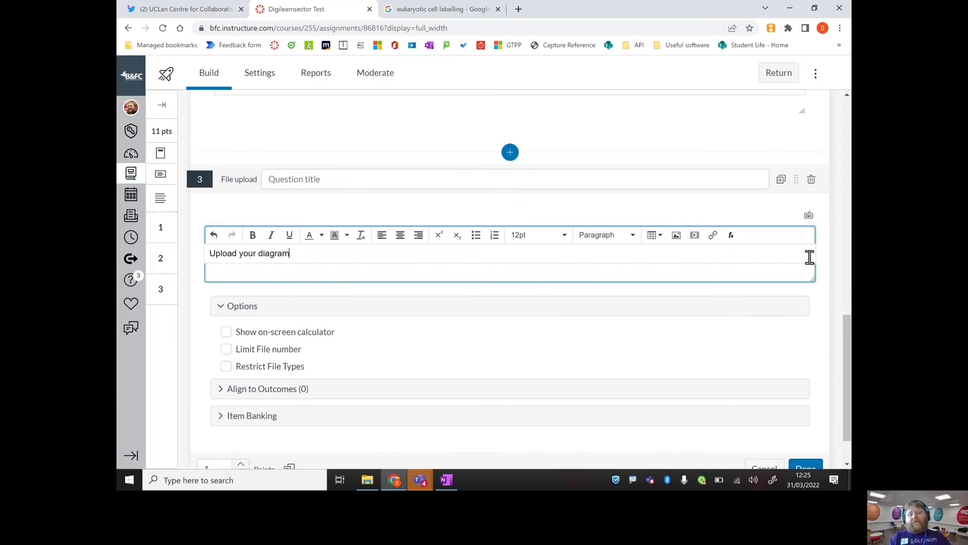
{"action": "left_click", "coordinate": [847, 335]}
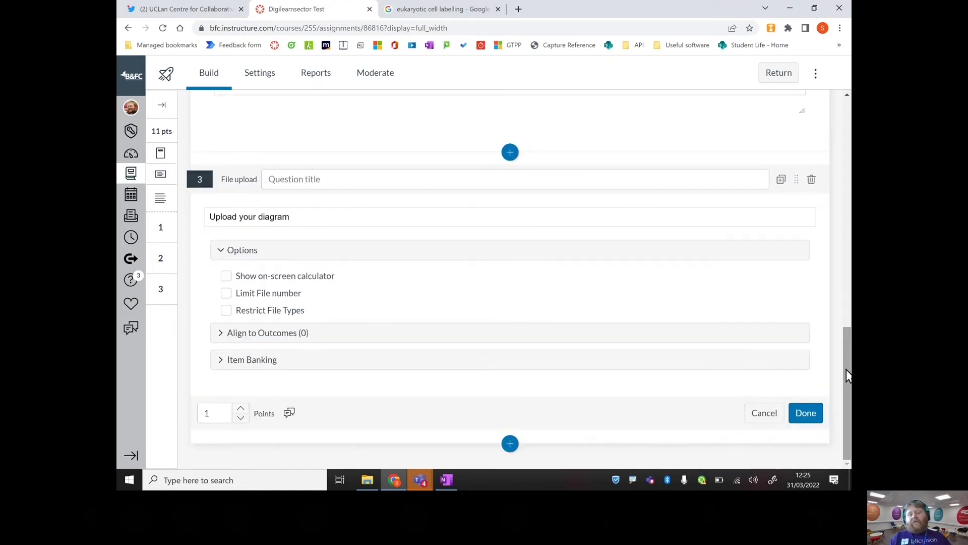
Try the file upload question's Restrict File Types option, turn it back off, and save the question
{"action": "left_click", "coordinate": [280, 310]}
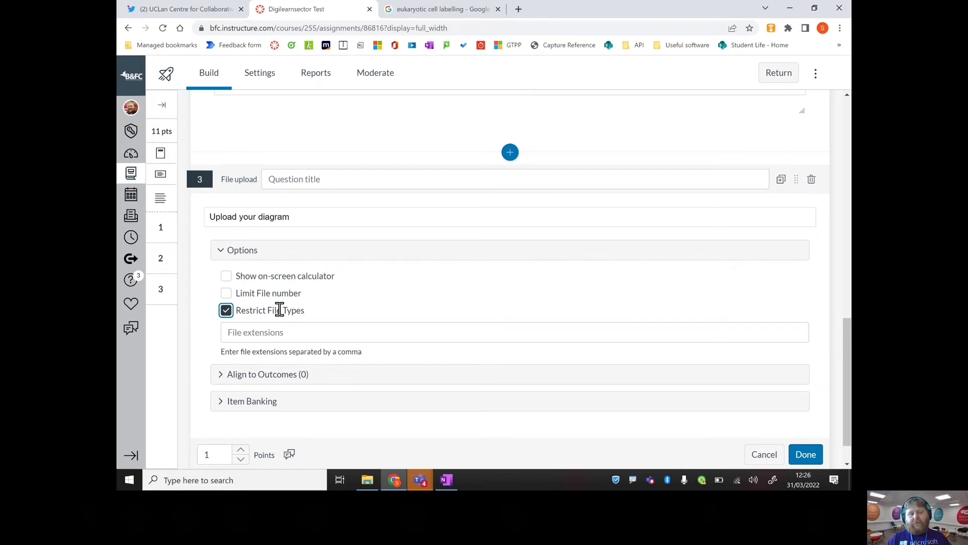
{"action": "left_click", "coordinate": [279, 310]}
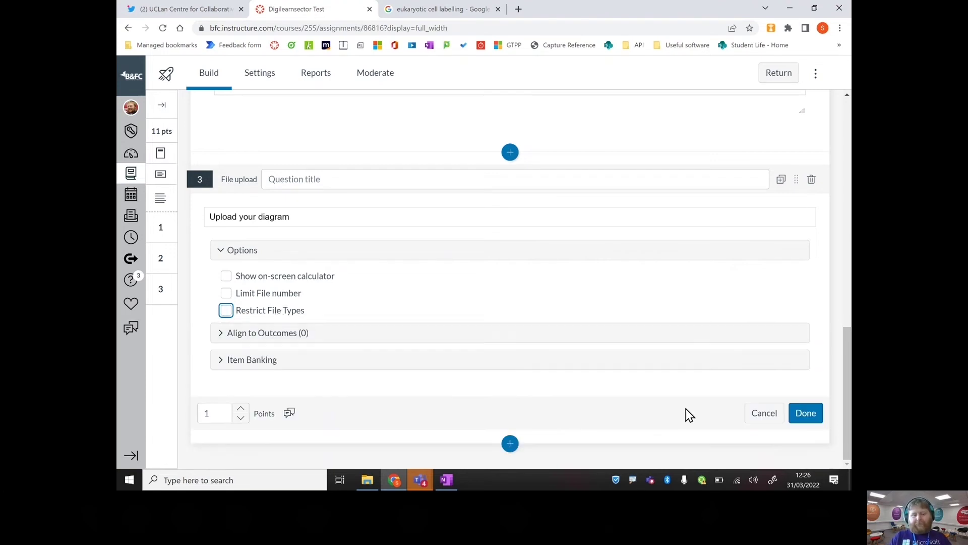
{"action": "left_click", "coordinate": [807, 420]}
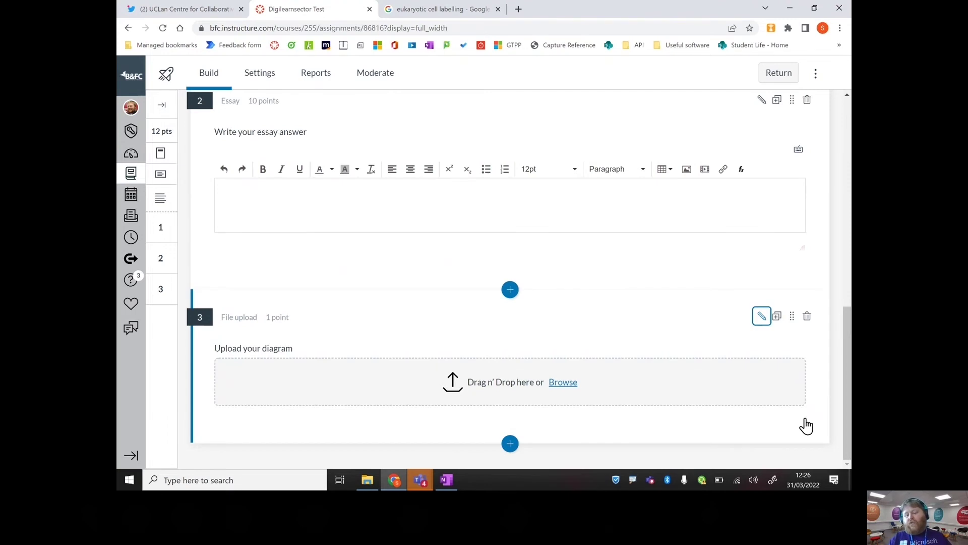
Add a Fill in the Blank question below the file upload question
{"action": "left_click", "coordinate": [510, 445]}
{"action": "left_click", "coordinate": [542, 295]}
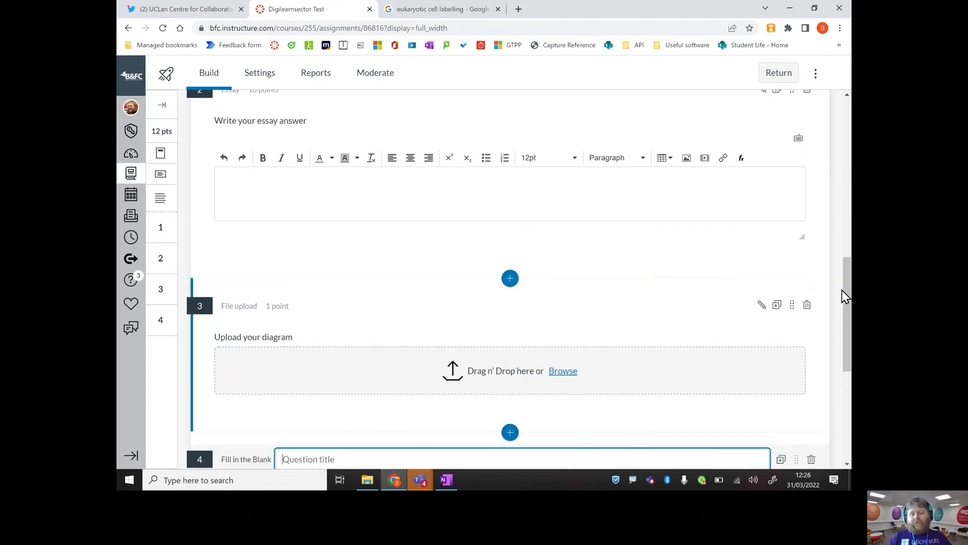
{"action": "left_click_drag", "start_coordinate": [847, 293], "coordinate": [845, 415]}
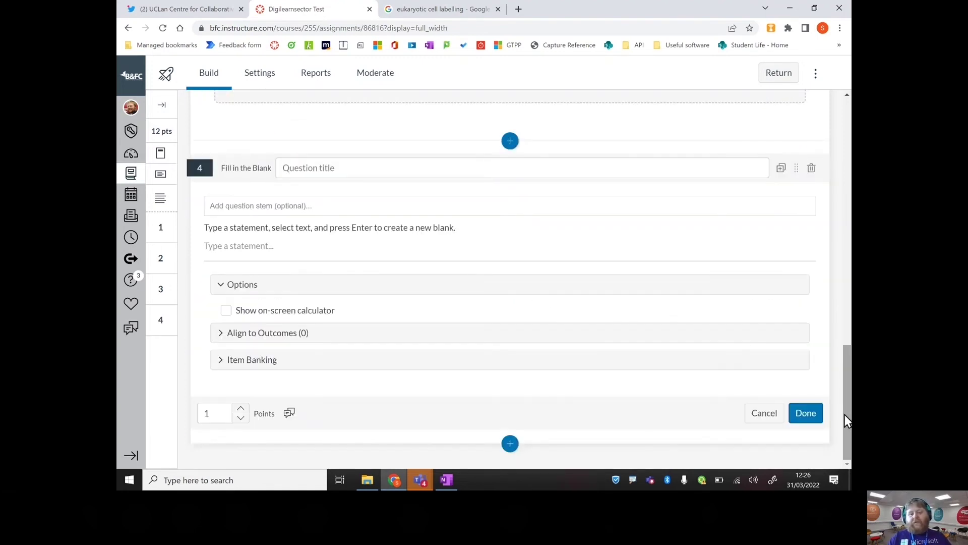
Enter "The digilearn sector is the best PLN out there" as the Fill in the Blank question's stem
{"action": "left_click", "coordinate": [254, 204]}
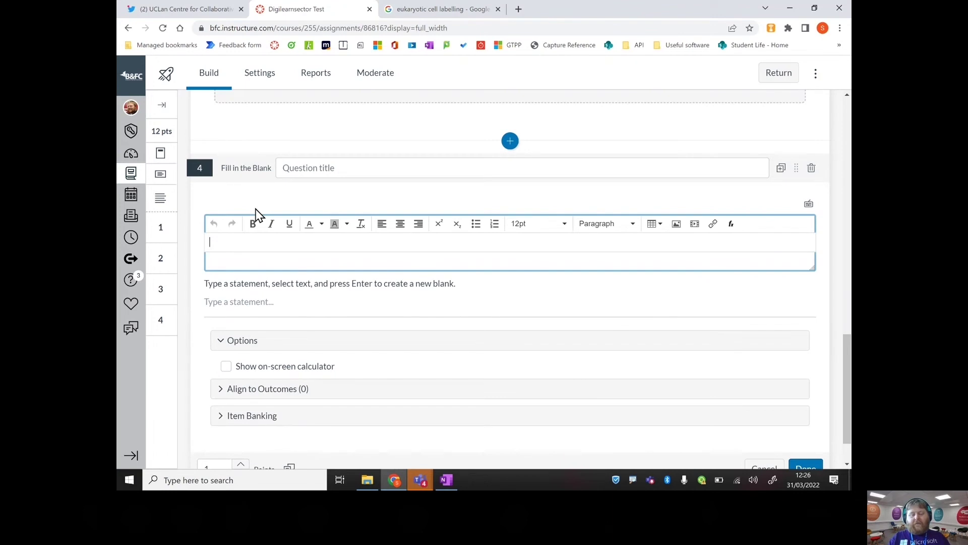
{"action": "type", "text": "Th"}
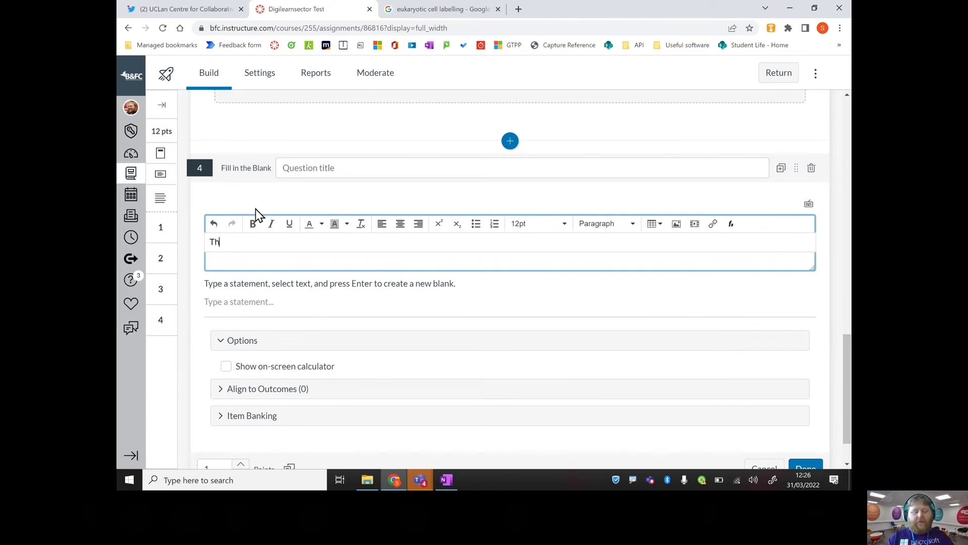
{"action": "type", "text": "e digilearn se"}
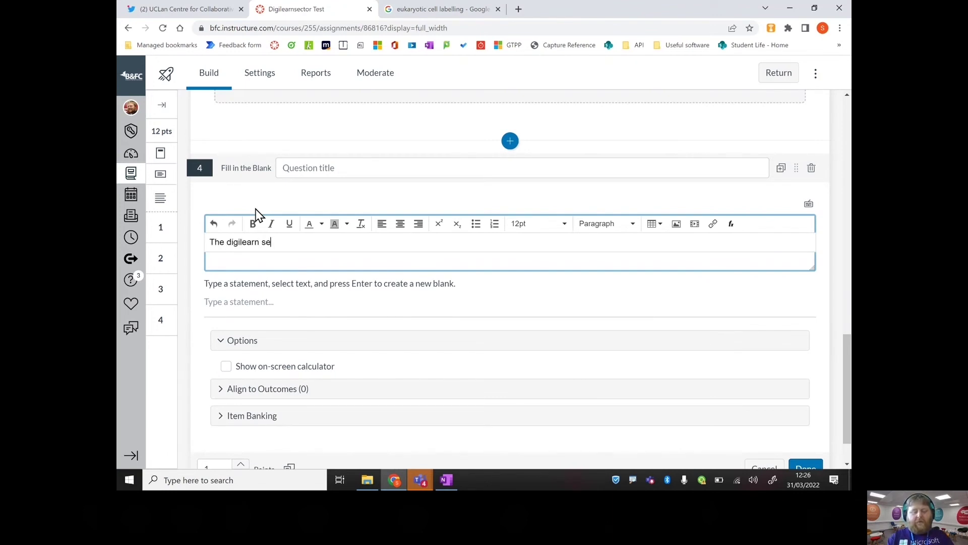
{"action": "type", "text": "ctor is the best "}
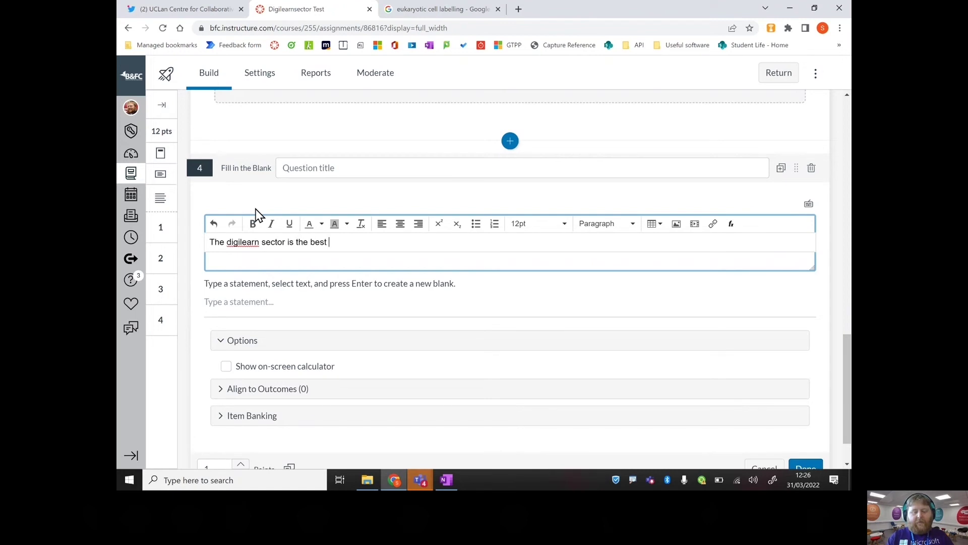
{"action": "type", "text": "PLN out there"}
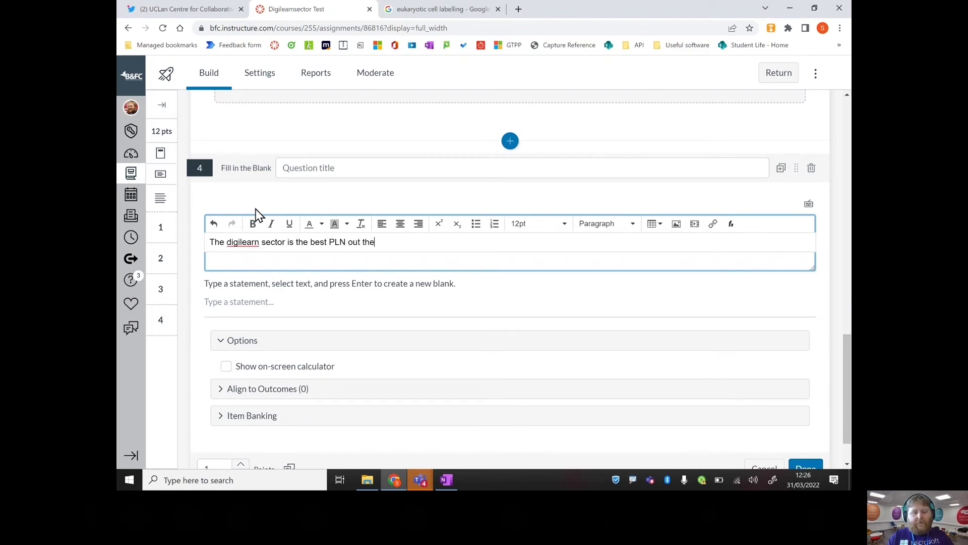
Try to turn "digilearn sector" in the question stem into a blank, undo the edits, and clear the stem
{"action": "key", "text": "ctrl+Left"}
{"action": "key", "text": "ctrl+Left"}
{"action": "key", "text": "ctrl+Left"}
{"action": "key", "text": "ctrl+Left"}
{"action": "key", "text": "ctrl+Left"}
{"action": "key", "text": "ctrl+Left"}
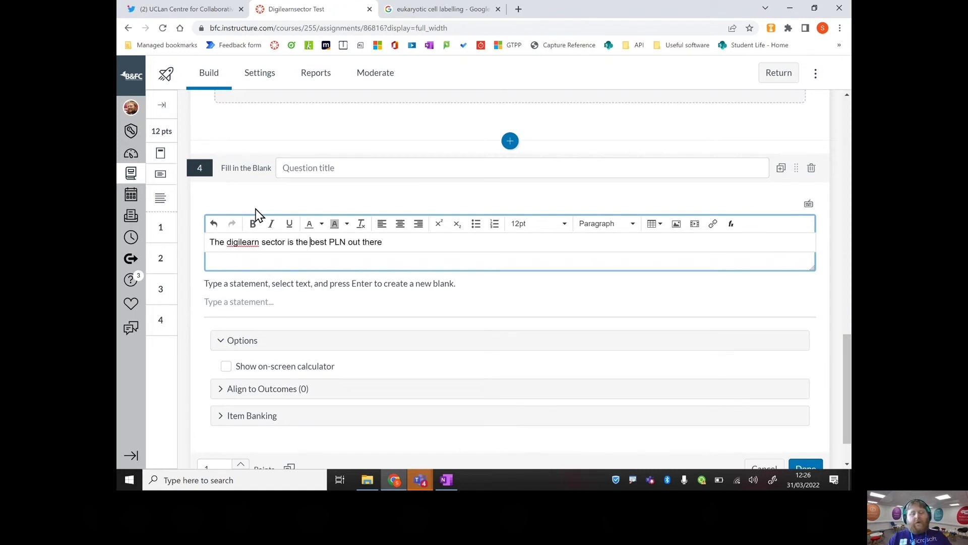
{"action": "key", "text": "Left"}
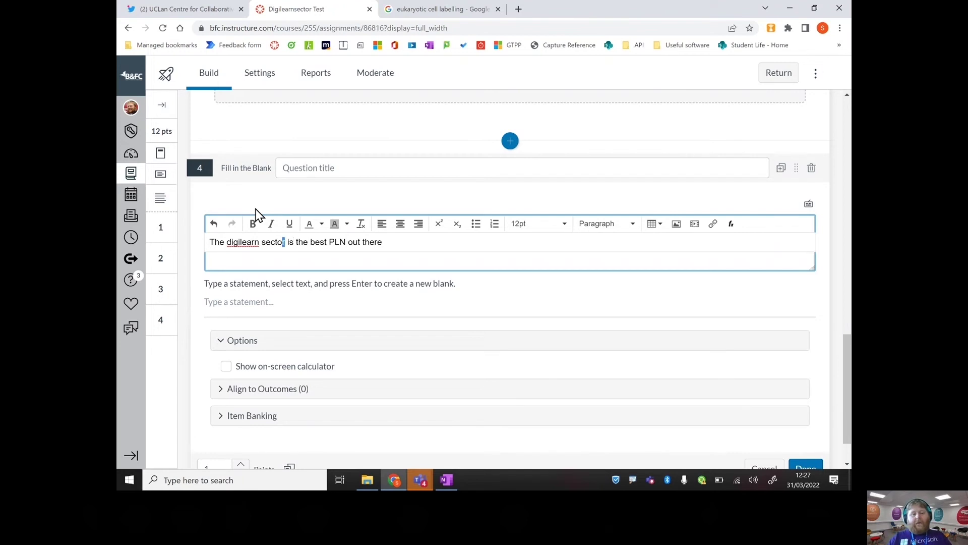
{"action": "key", "text": "ctrl+shift+Left"}
{"action": "key", "text": "ctrl+shift+Left"}
{"action": "key", "text": "Return"}
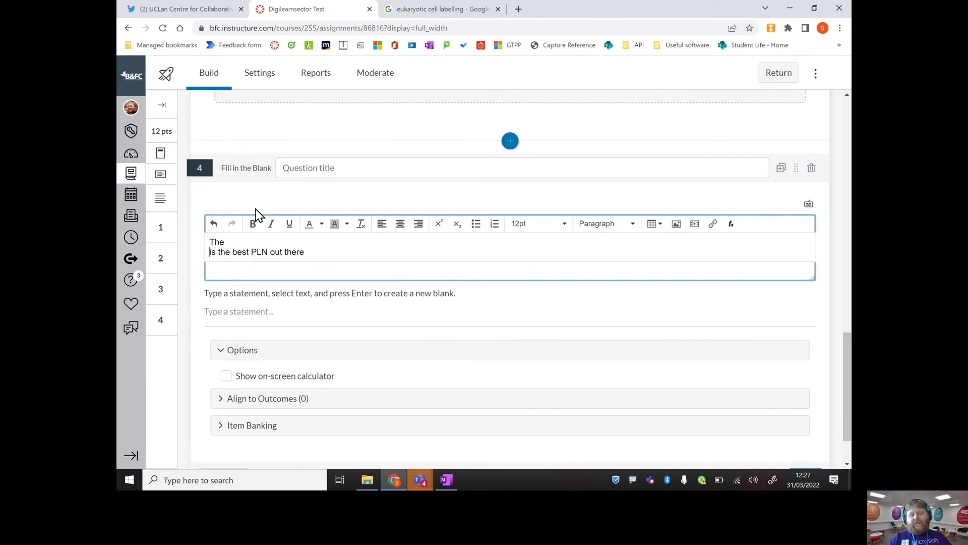
{"action": "key", "text": "BackSpace"}
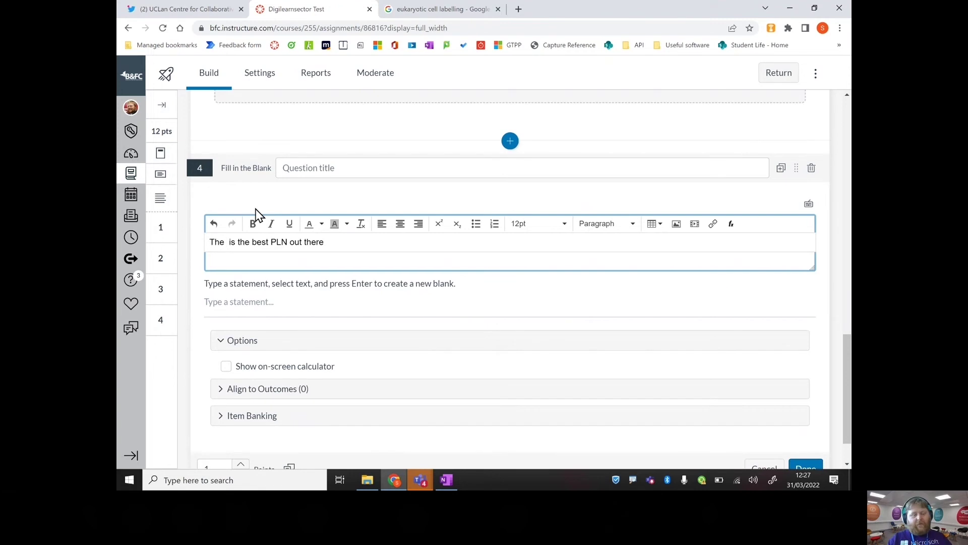
{"action": "key", "text": "ctrl+z"}
{"action": "key", "text": "ctrl+z"}
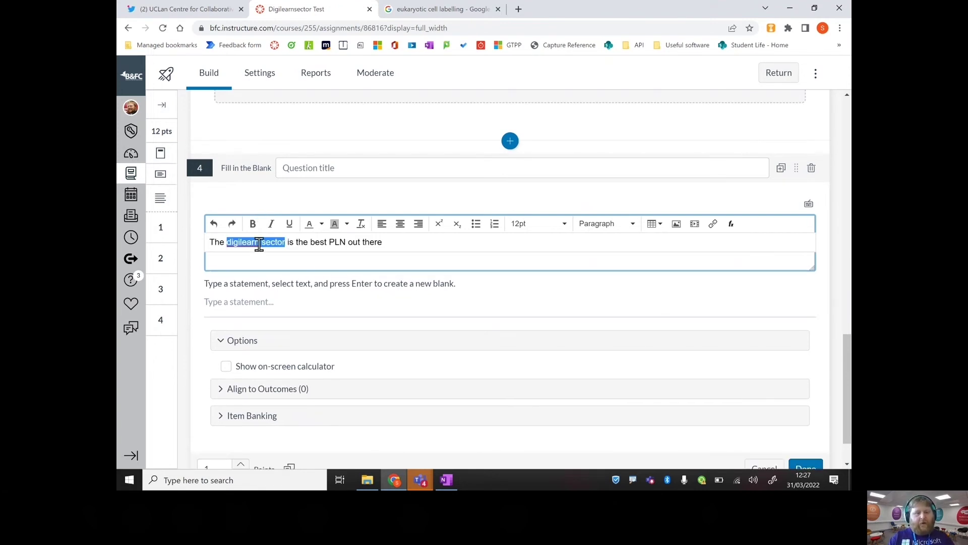
{"action": "key", "text": "ctrl+a"}
{"action": "key", "text": "BackSpace"}
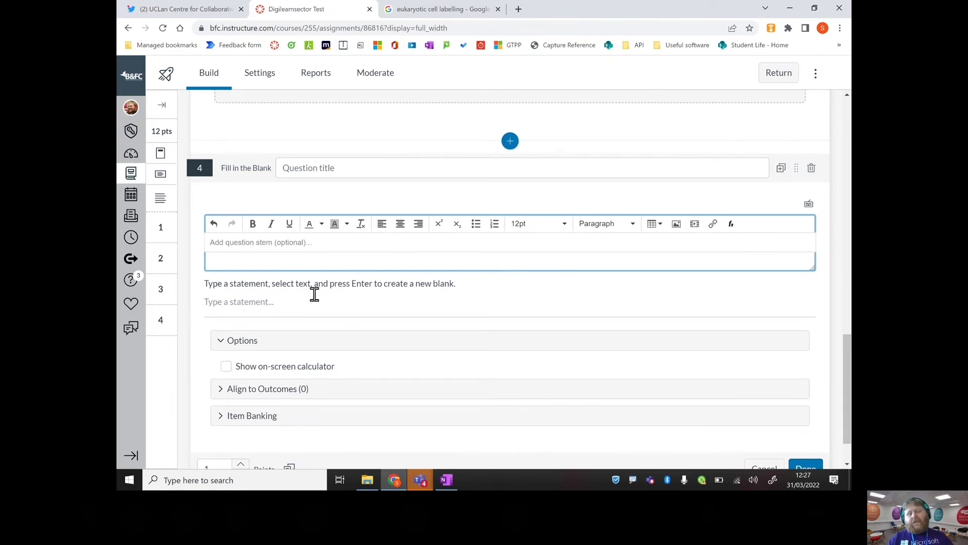
Turn on the on-screen calculator for the Fill in the Blank question and enter the statement "The digilearn sector is the best PLN out there"
{"action": "left_click", "coordinate": [252, 318]}
{"action": "left_click", "coordinate": [250, 309]}
{"action": "left_click", "coordinate": [241, 246]}
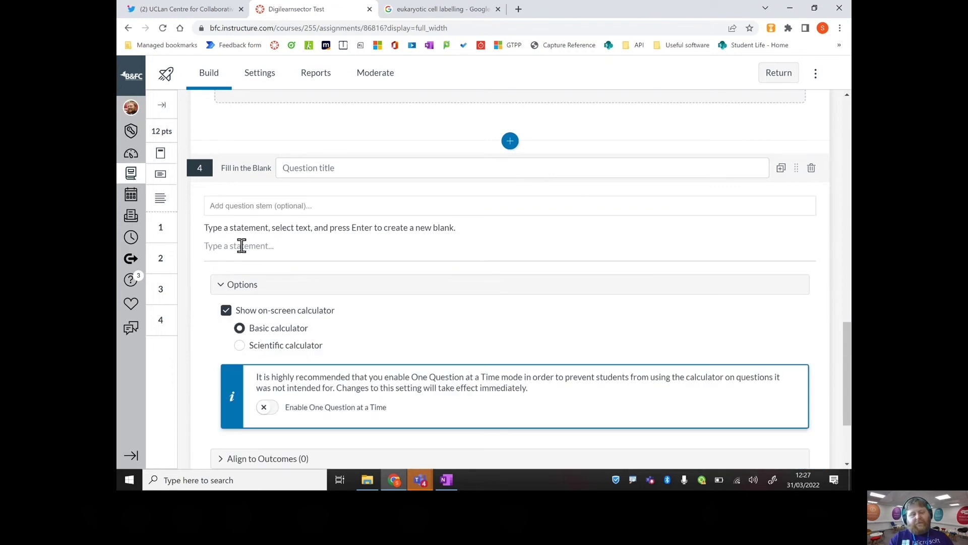
{"action": "type", "text": "The digilearn sector is the best PLN out there"}
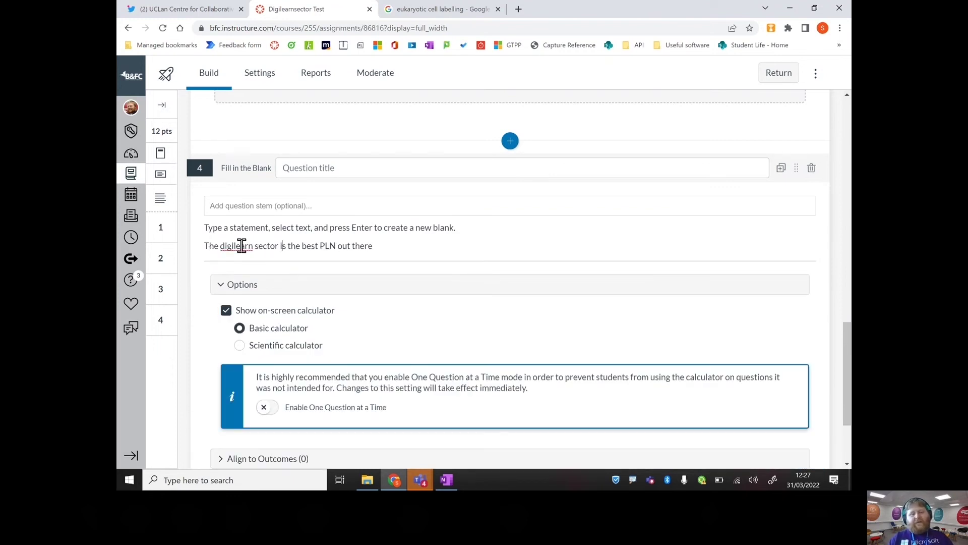
Turn the words "digilearn sector" in the statement into a blank
{"action": "key", "text": "Left"}
{"action": "key", "text": "shift+Left"}
{"action": "key", "text": "shift+Left"}
{"action": "key", "text": "shift+Left"}
{"action": "key", "text": "shift+Left"}
{"action": "key", "text": "shift+Left"}
{"action": "key", "text": "shift+Left"}
{"action": "key", "text": "shift+Left"}
{"action": "key", "text": "shift+Left"}
{"action": "key", "text": "shift+Left"}
{"action": "key", "text": "shift+Left"}
{"action": "key", "text": "shift+Left"}
{"action": "key", "text": "shift+Left"}
{"action": "key", "text": "shift+Left"}
{"action": "key", "text": "shift+Left"}
{"action": "key", "text": "Return"}
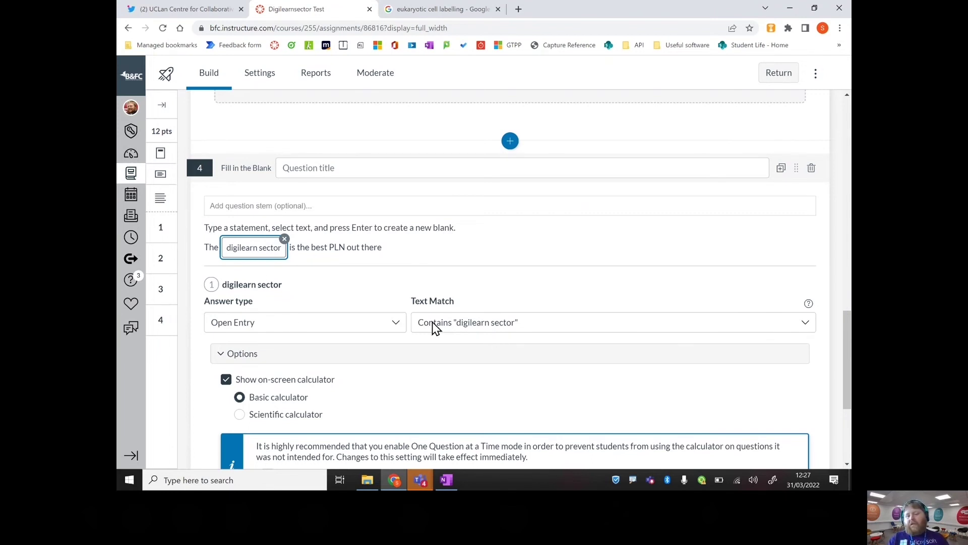
Try the blank's Close enough text match with Spelling Only (Ignore Case) turned on, followed by Exact Match
{"action": "left_click", "coordinate": [554, 325]}
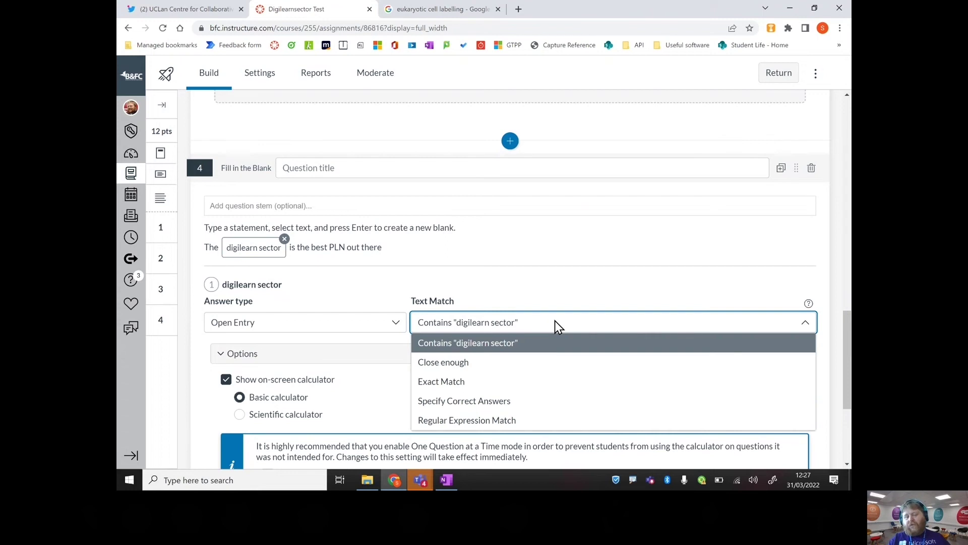
{"action": "left_click", "coordinate": [554, 362]}
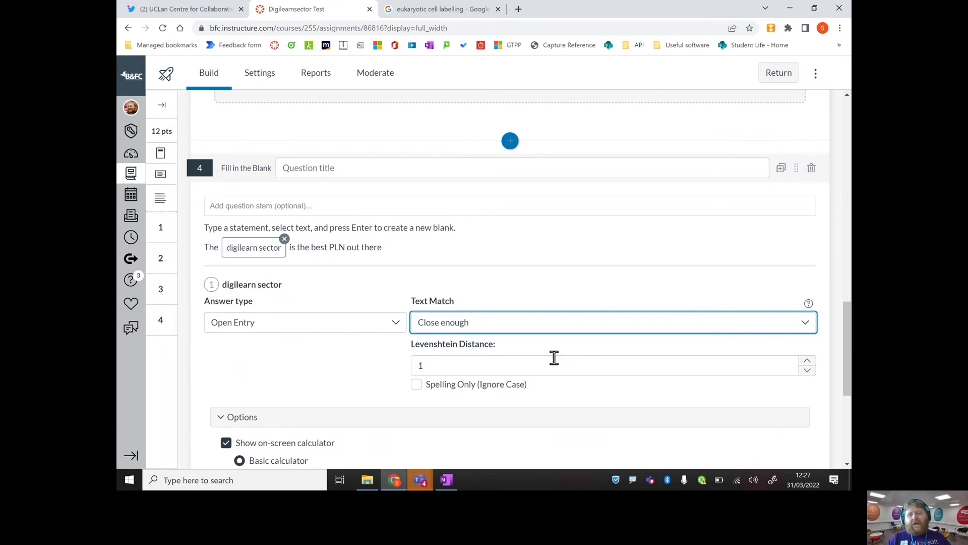
{"action": "left_click", "coordinate": [416, 385]}
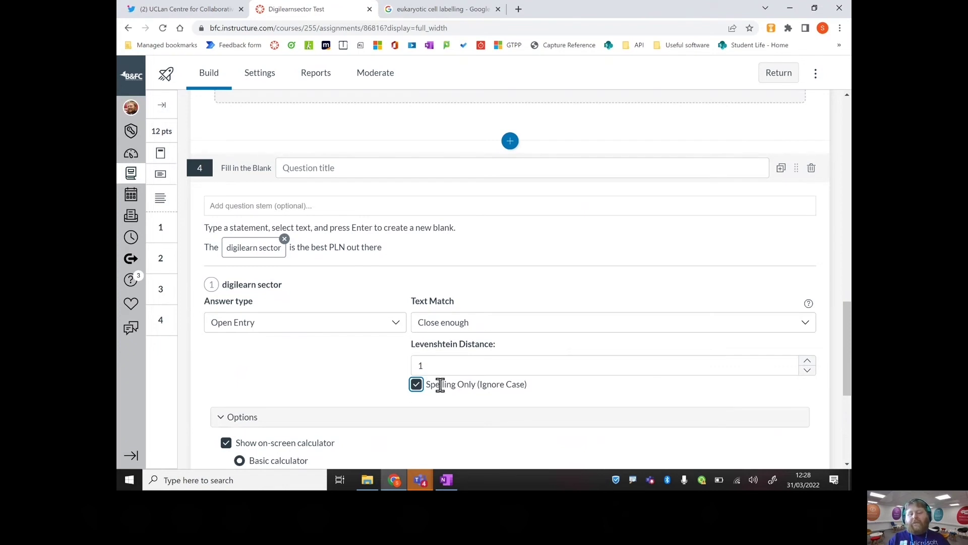
{"action": "left_click", "coordinate": [807, 324]}
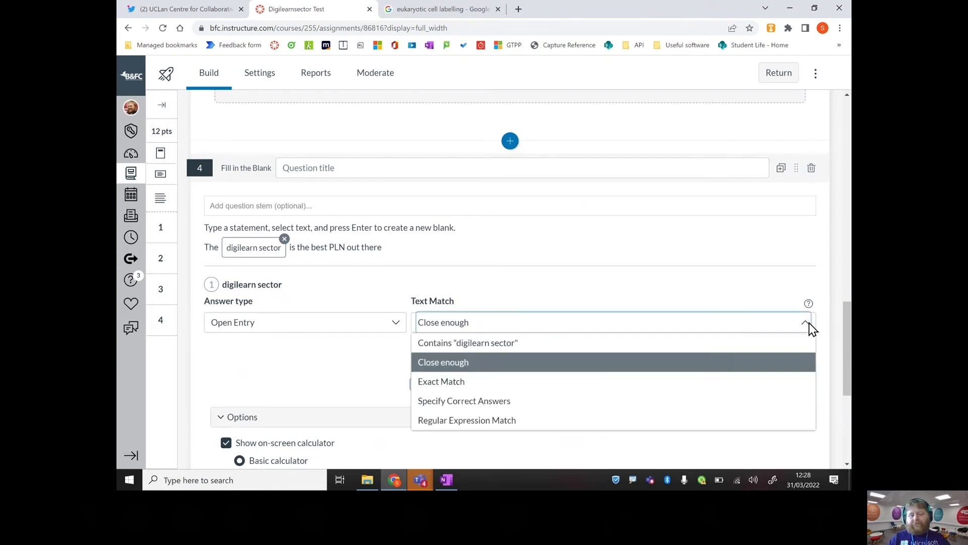
{"action": "left_click", "coordinate": [696, 388]}
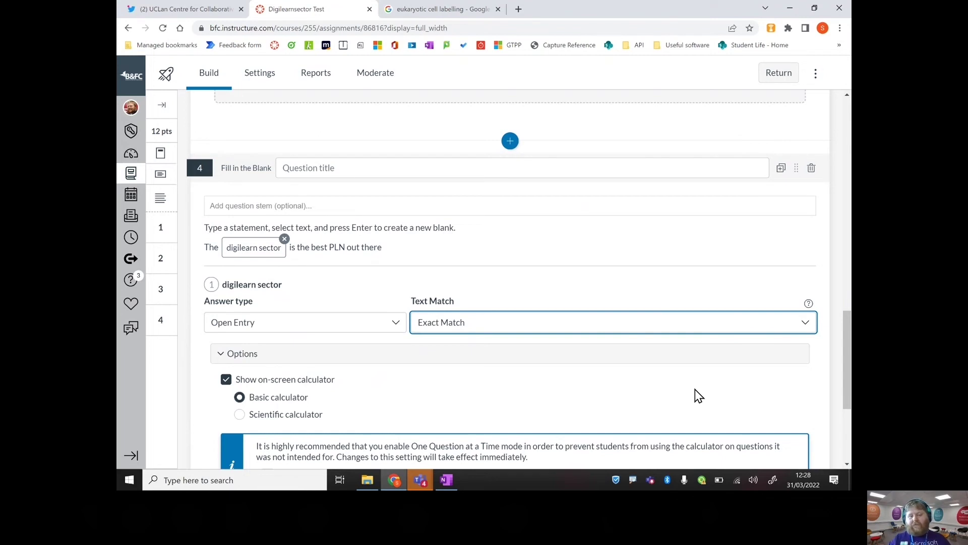
Try the Specify Correct Answers text match, adding the answers "1/4", "1 / 4", "25%" and "0.25" for the blank
{"action": "left_click", "coordinate": [669, 327]}
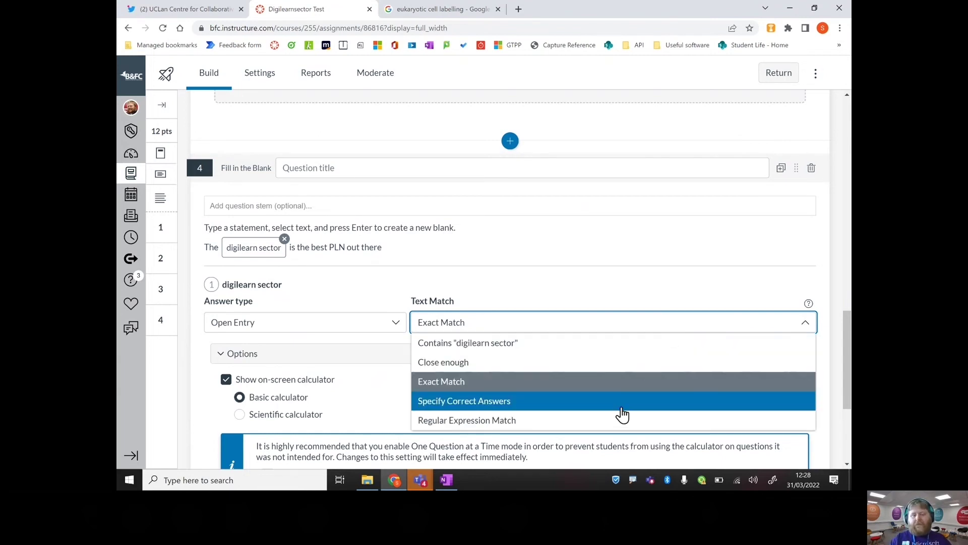
{"action": "left_click", "coordinate": [622, 402]}
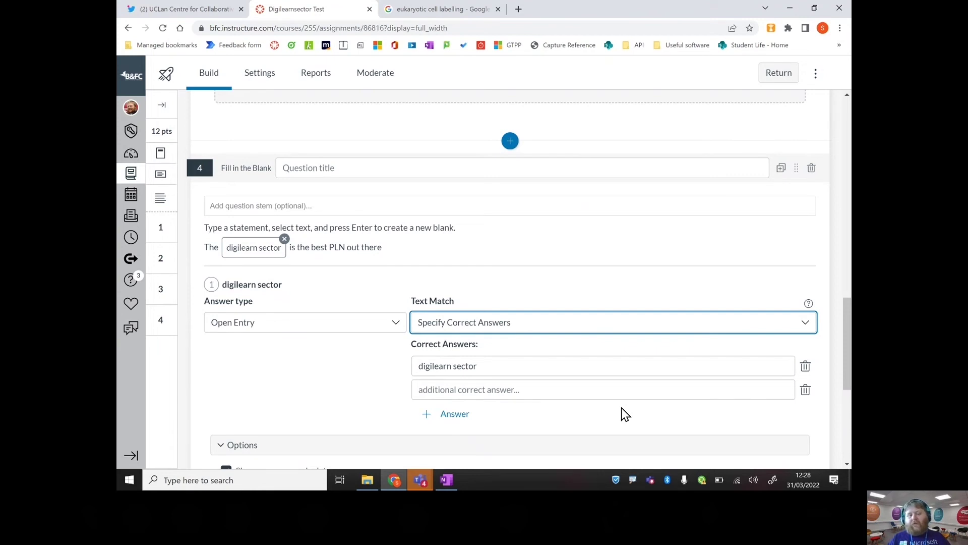
{"action": "left_click", "coordinate": [569, 396]}
{"action": "type", "text": "1/4"}
{"action": "left_click", "coordinate": [454, 413]}
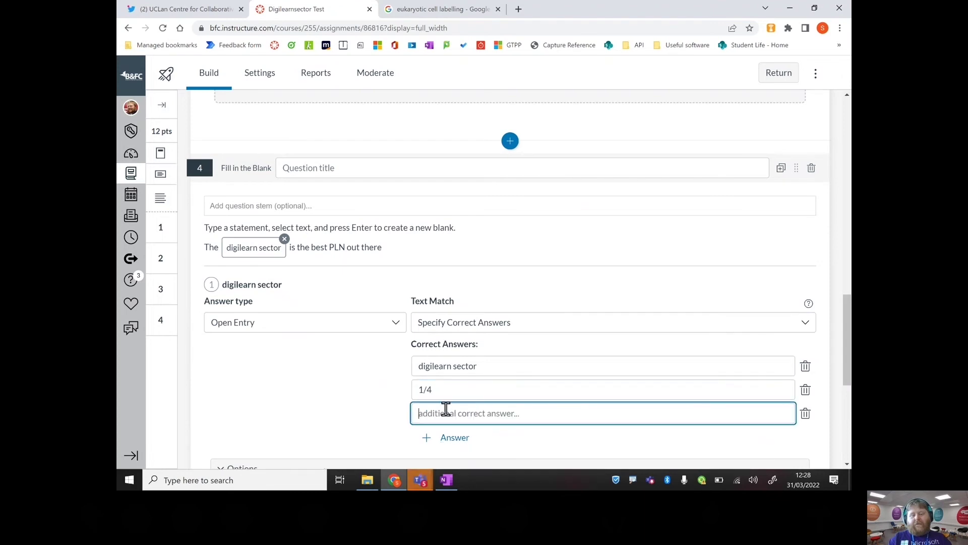
{"action": "type", "text": "1 / 4"}
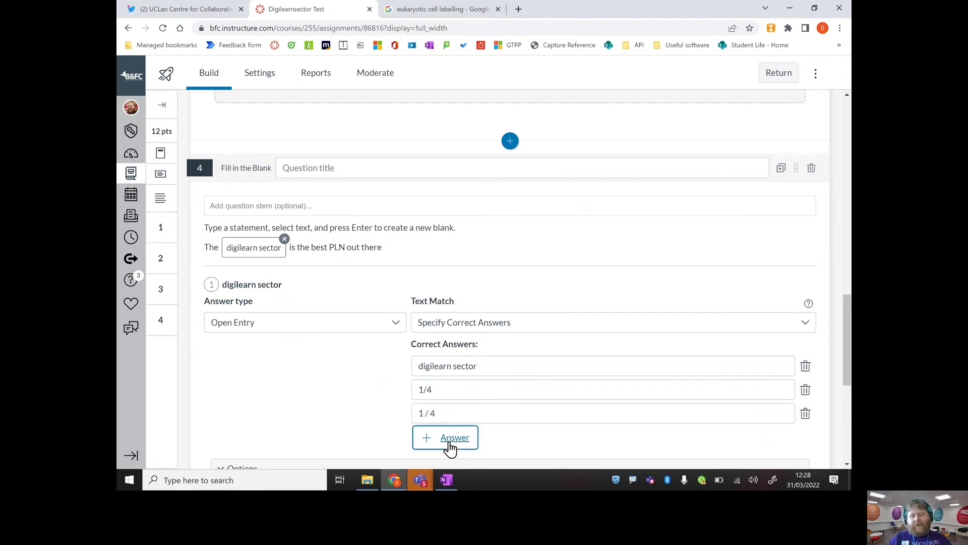
{"action": "left_click", "coordinate": [448, 440]}
{"action": "type", "text": "25%"}
{"action": "left_click", "coordinate": [453, 461]}
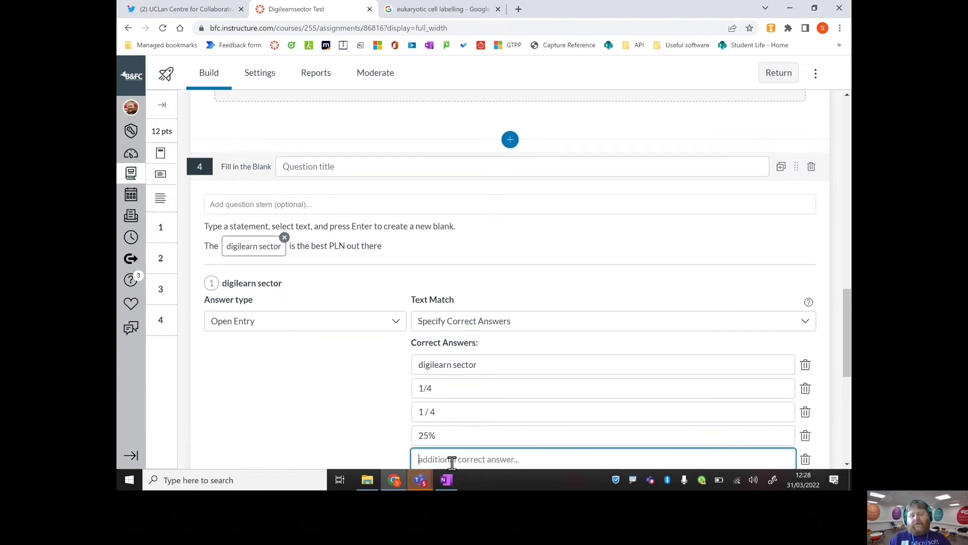
{"action": "type", "text": "0.25"}
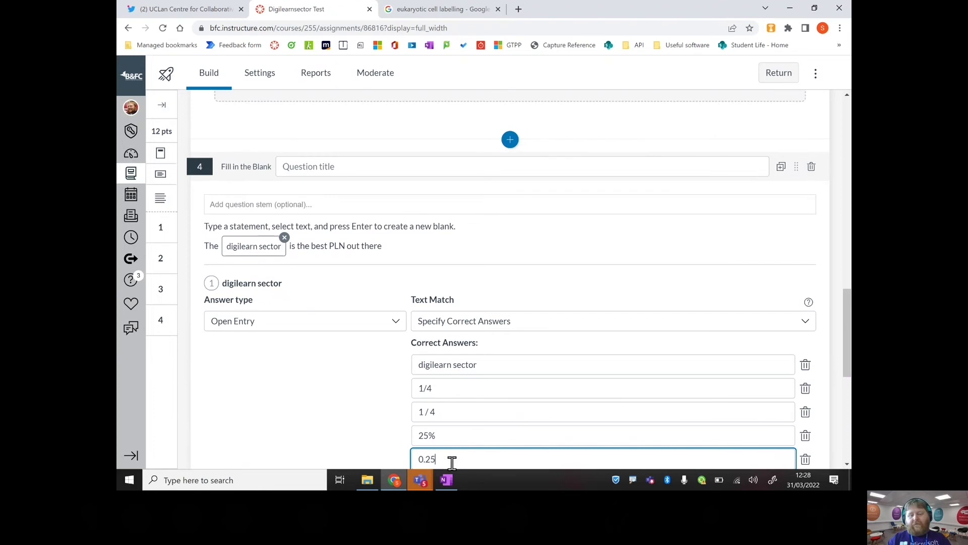
Add "a quarter", "one quarter" and "1 quarter" as further correct answers for the blank
{"action": "scroll", "coordinate": [848, 343], "scroll_direction": "down", "scroll_amount": 5}
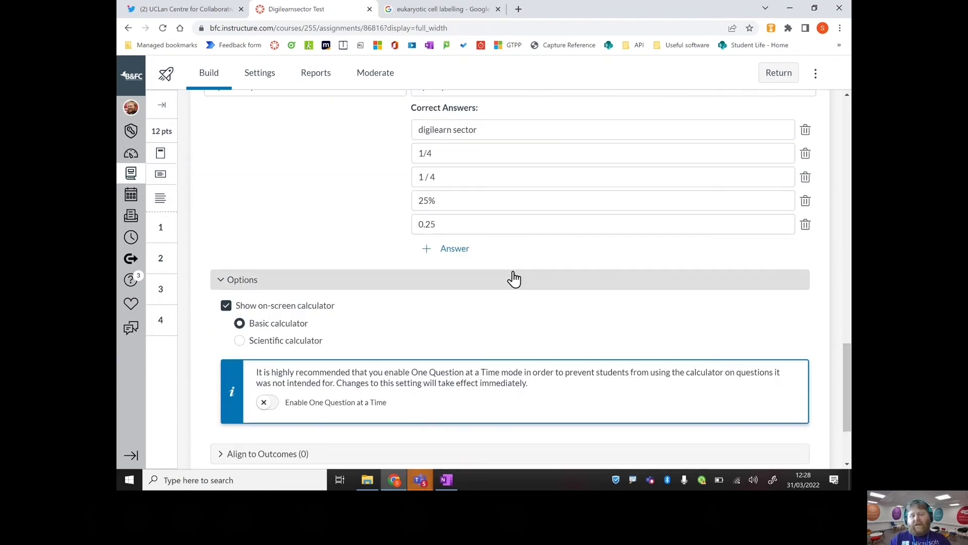
{"action": "left_click", "coordinate": [451, 248]}
{"action": "type", "text": "a quarter"}
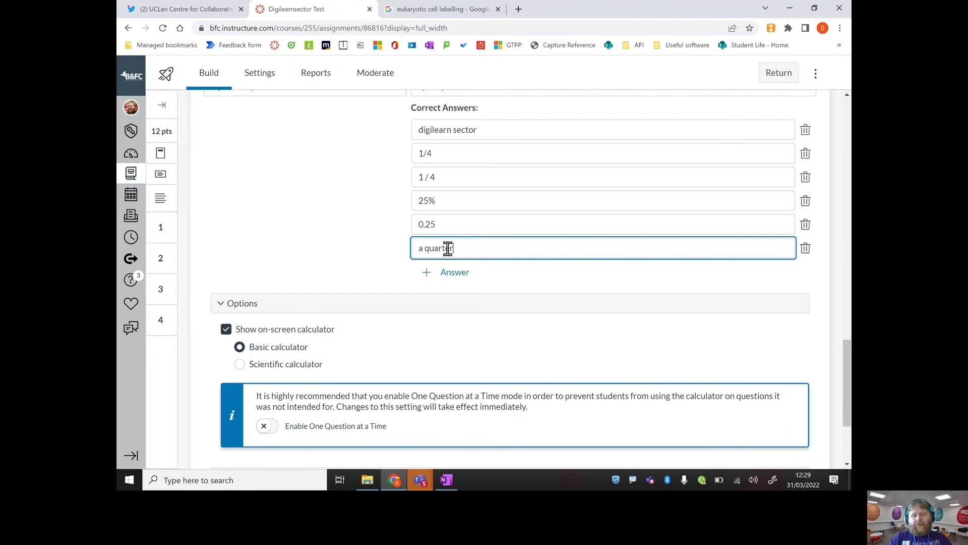
{"action": "left_click", "coordinate": [454, 273]}
{"action": "type", "text": "one quarter"}
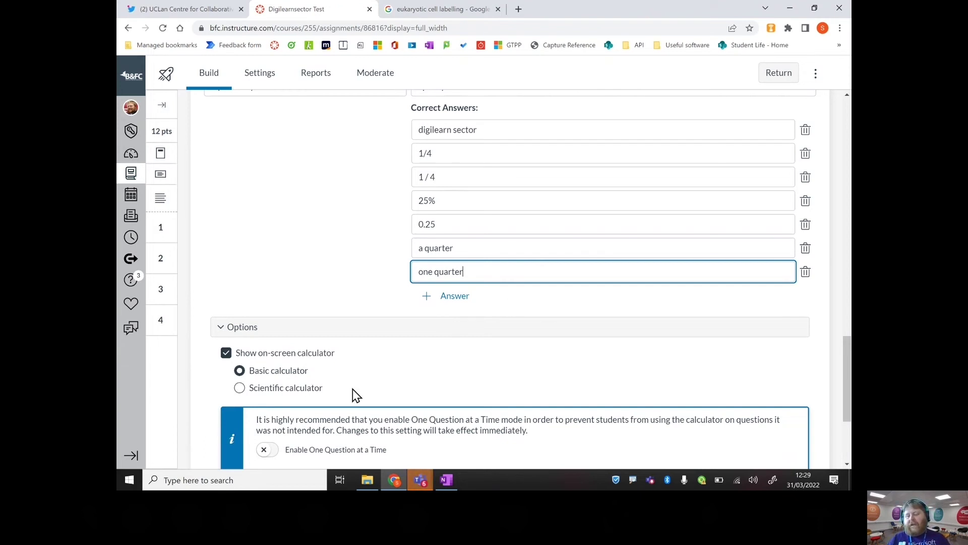
{"action": "left_click", "coordinate": [450, 298]}
{"action": "type", "text": "1 quarter"}
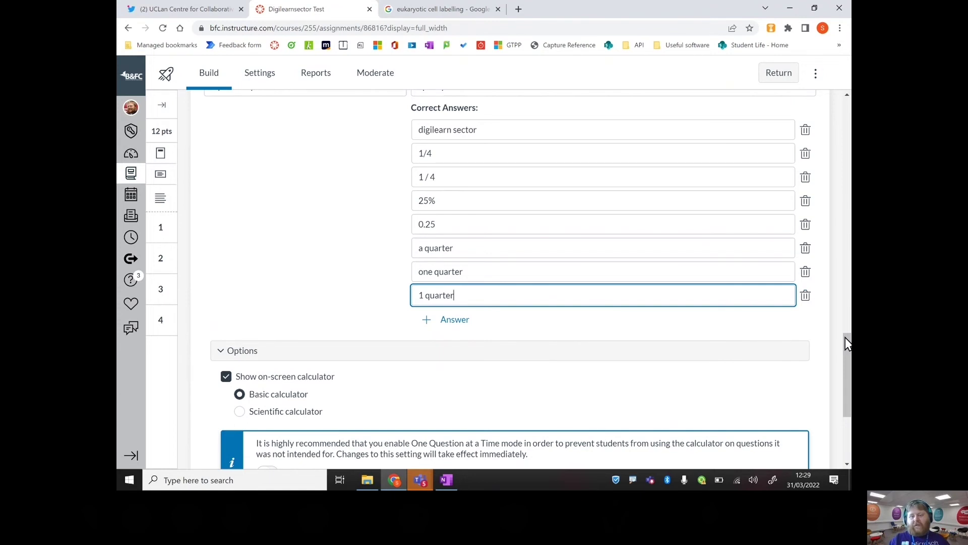
Try the Regular Expression Match option for the blank and return the text match to Contains "digilearn sector"
{"action": "scroll", "coordinate": [847, 343], "scroll_direction": "up", "scroll_amount": 5}
{"action": "left_click", "coordinate": [784, 331]}
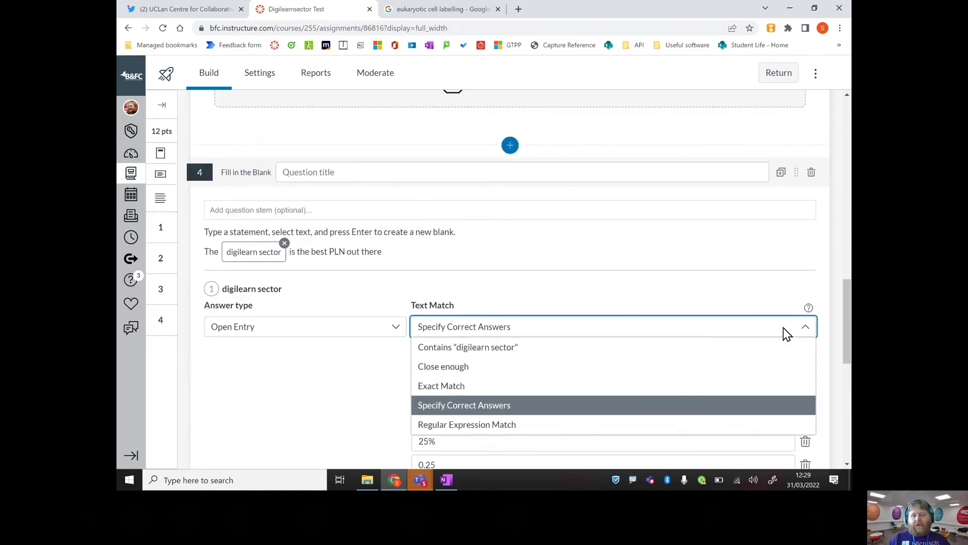
{"action": "left_click", "coordinate": [595, 426]}
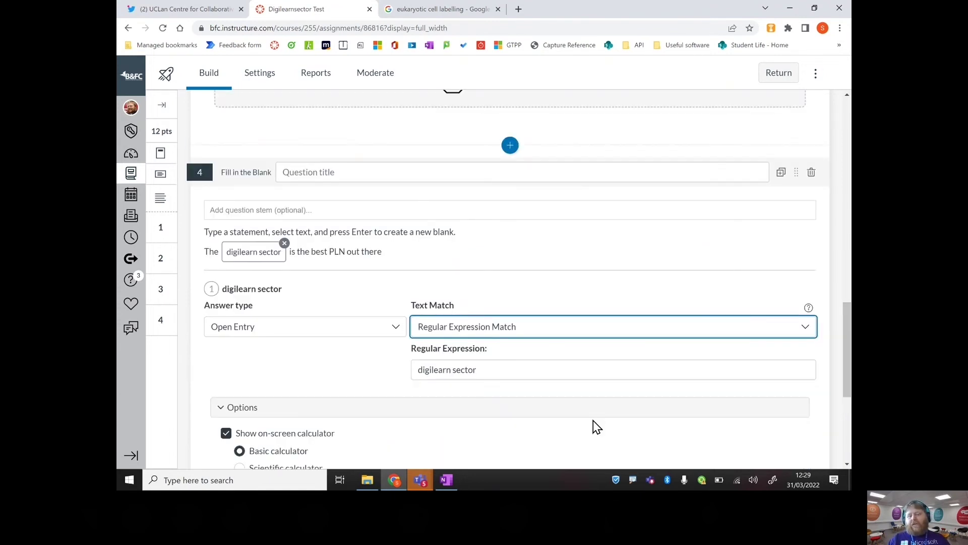
{"action": "left_click", "coordinate": [577, 373]}
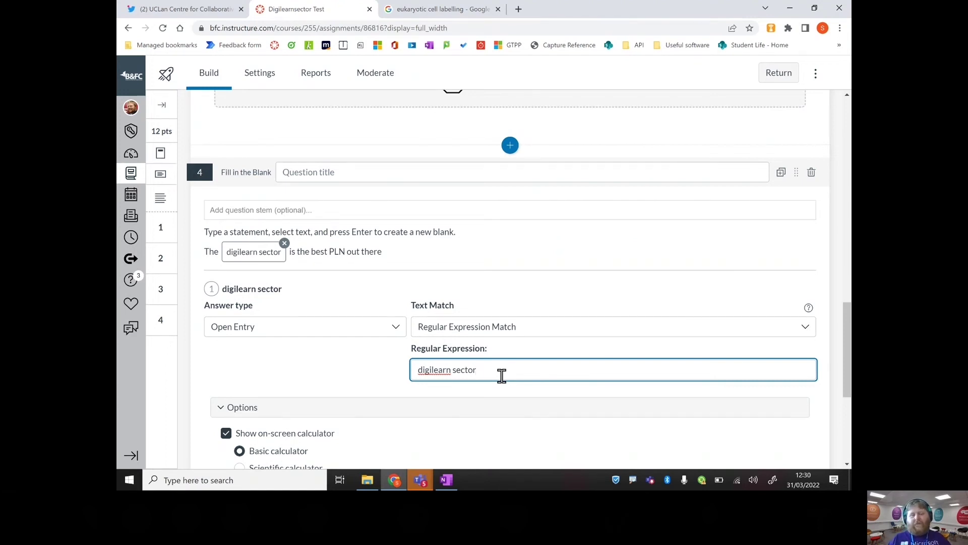
{"action": "left_click", "coordinate": [788, 334]}
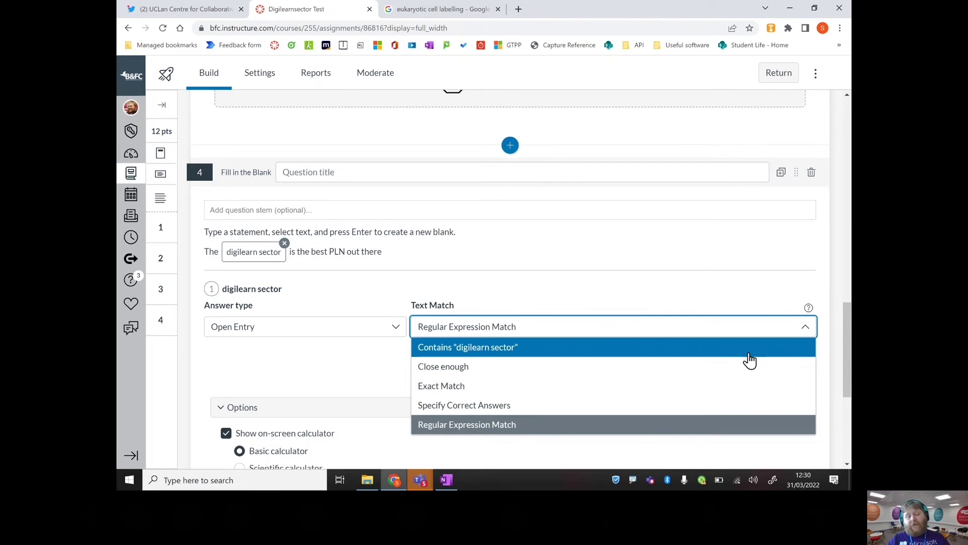
{"action": "left_click", "coordinate": [750, 360]}
Set the blank's answer type to Dropdown, add the distractor "Microsoft innovative educator community" and delete the unused choice
{"action": "left_click", "coordinate": [368, 327]}
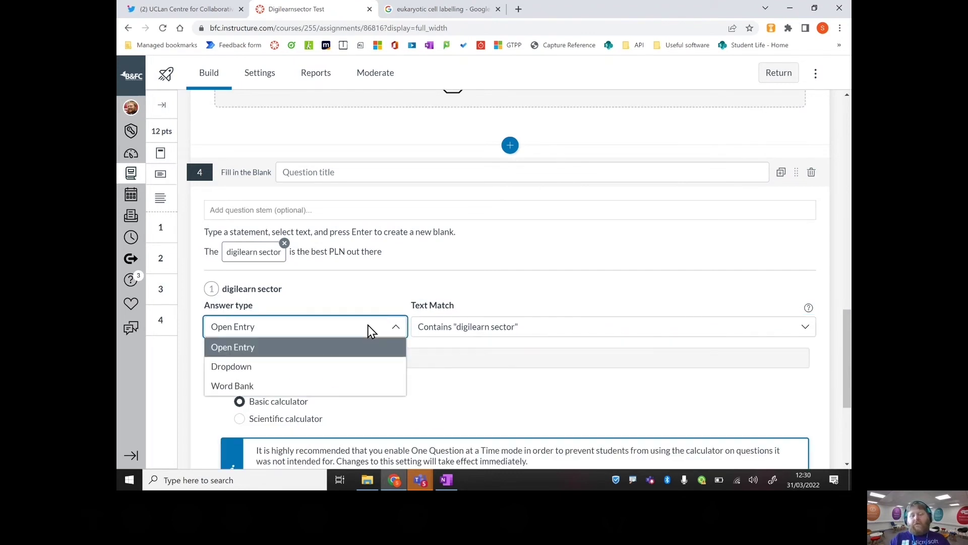
{"action": "left_click", "coordinate": [359, 369]}
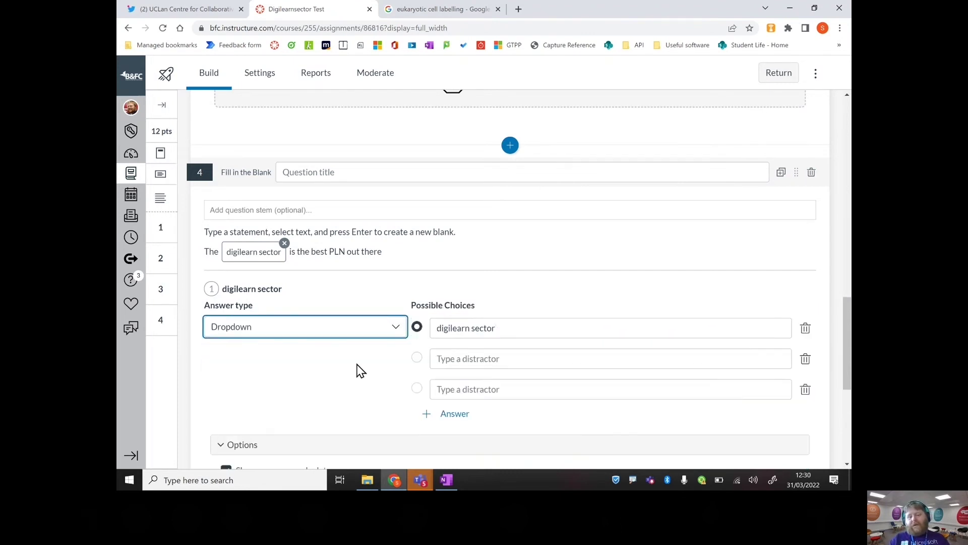
{"action": "left_click", "coordinate": [464, 360]}
{"action": "type", "text": "MI"}
{"action": "key", "text": "BackSpace"}
{"action": "type", "text": "icrosoft innivative educator community"}
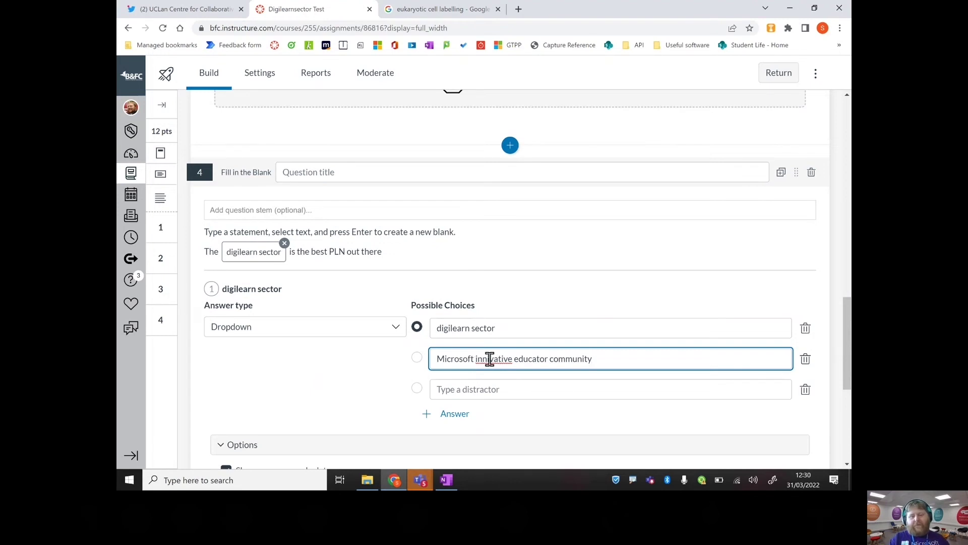
{"action": "key", "text": "BackSpace"}
{"action": "type", "text": "o"}
{"action": "left_click", "coordinate": [805, 390]}
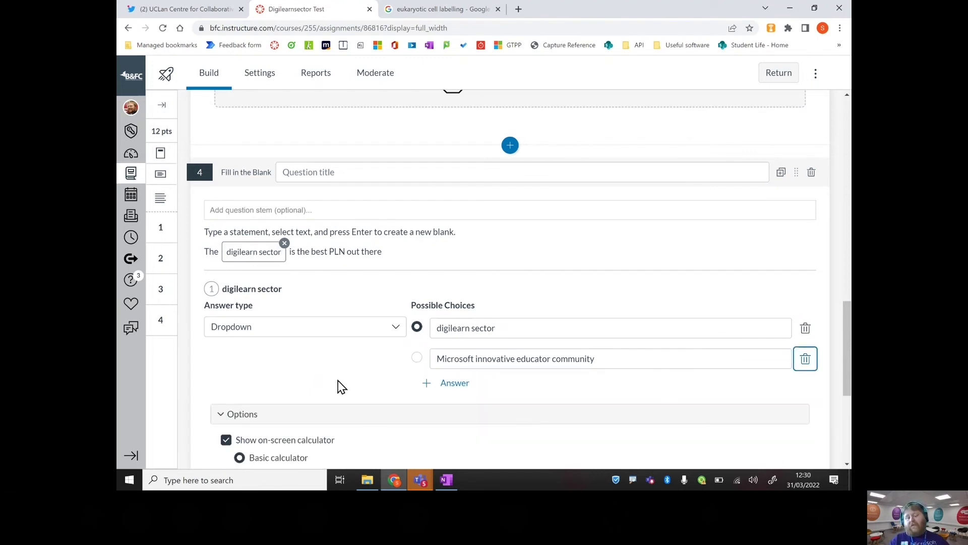
Change the first blank's answer type to Word Bank and extend the statement with "followed closely by the Microsoft innovative educator community"
{"action": "left_click", "coordinate": [394, 333]}
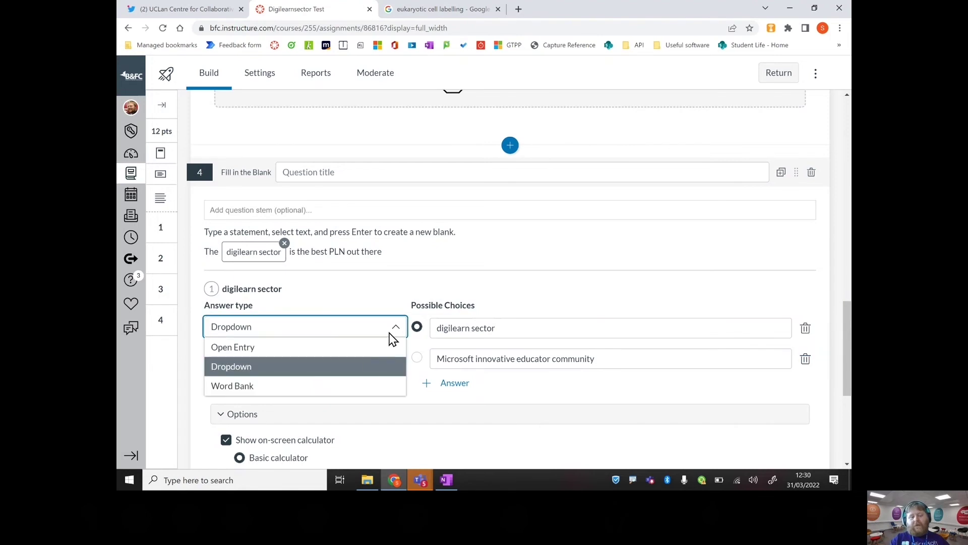
{"action": "left_click", "coordinate": [354, 391]}
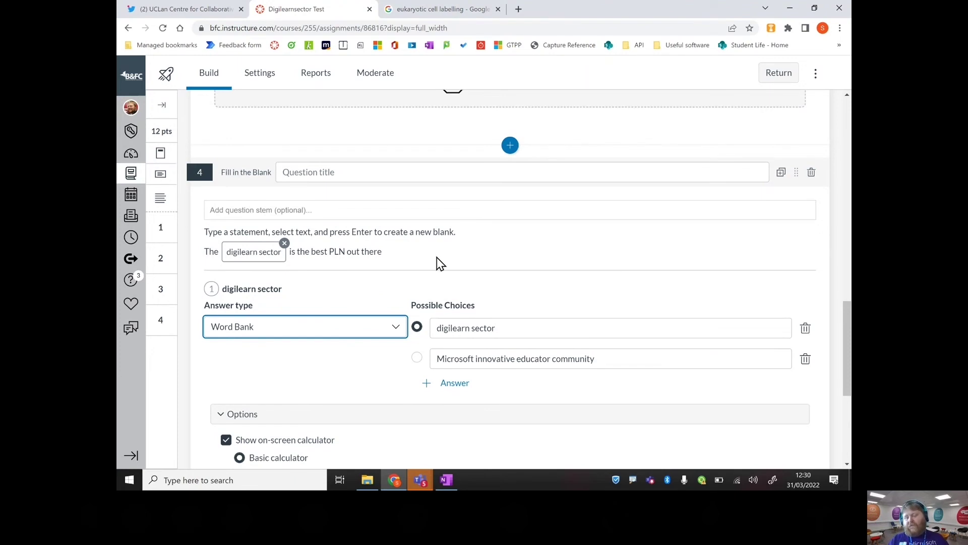
{"action": "left_click", "coordinate": [396, 251]}
{"action": "type", "text": "followe"}
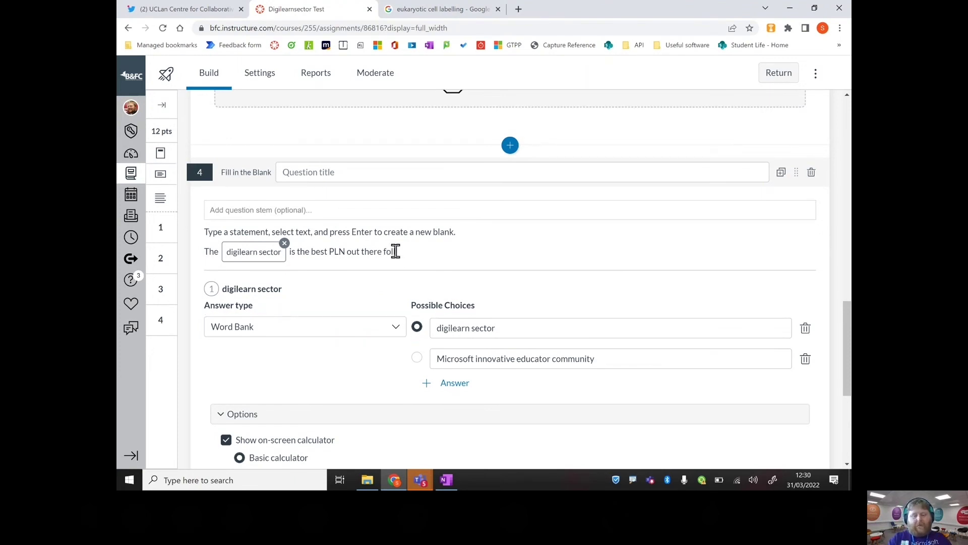
{"action": "type", "text": "d closely by the Microsoft innovative educ"}
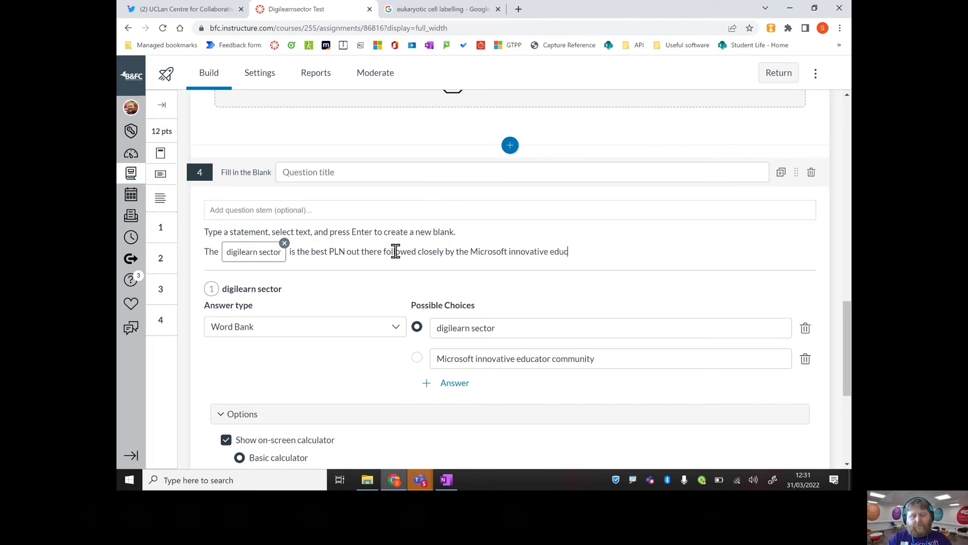
Turn "Microsoft innovative educator community" at the end of the statement into a second blank
{"action": "key", "text": "shift+Left"}
{"action": "key", "text": "shift+Left"}
{"action": "key", "text": "shift+Left"}
{"action": "key", "text": "shift+Left"}
{"action": "key", "text": "shift+Left"}
{"action": "key", "text": "shift+Left"}
{"action": "key", "text": "shift+Left"}
{"action": "key", "text": "shift+Left"}
{"action": "key", "text": "shift+Left"}
{"action": "key", "text": "shift+Left"}
{"action": "key", "text": "shift+Left"}
{"action": "key", "text": "shift+Left"}
{"action": "key", "text": "shift+Left"}
{"action": "key", "text": "shift+Left"}
{"action": "key", "text": "shift+Left"}
{"action": "key", "text": "shift+Left"}
{"action": "key", "text": "shift+Left"}
{"action": "key", "text": "shift+Left"}
{"action": "key", "text": "shift+Left"}
{"action": "key", "text": "shift+Left"}
{"action": "key", "text": "shift+Left"}
{"action": "key", "text": "shift+Left"}
{"action": "key", "text": "shift+Left"}
{"action": "key", "text": "shift+Left"}
{"action": "key", "text": "Return"}
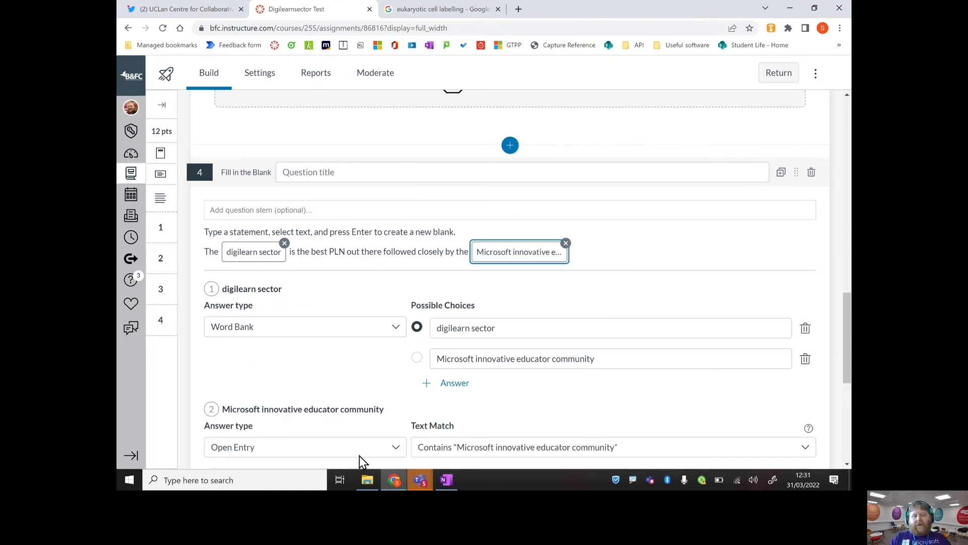
Make the second blank a Dropdown with "digilearn sector" as its only distractor, delete the unused choice, and save the question
{"action": "left_click", "coordinate": [379, 449]}
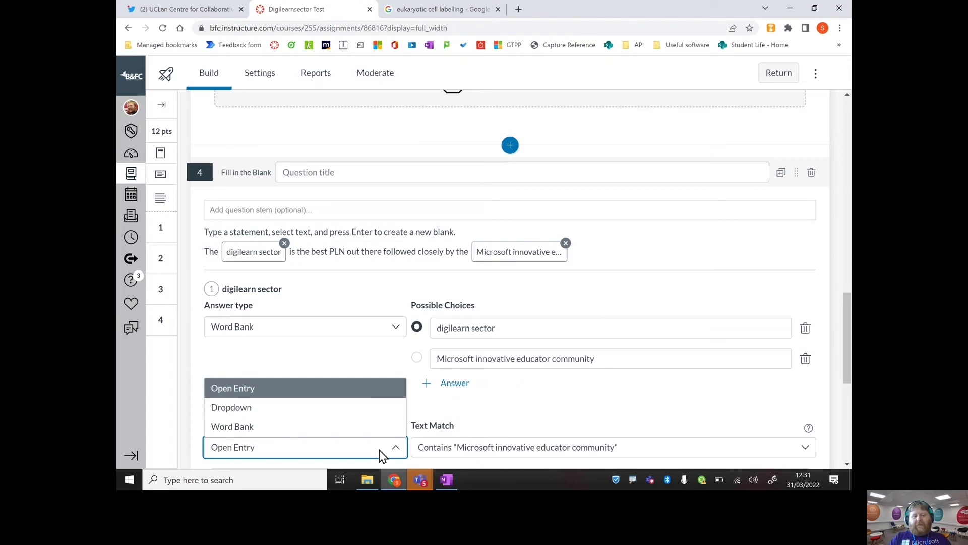
{"action": "left_click", "coordinate": [328, 409]}
{"action": "left_click_drag", "start_coordinate": [849, 323], "coordinate": [849, 366]}
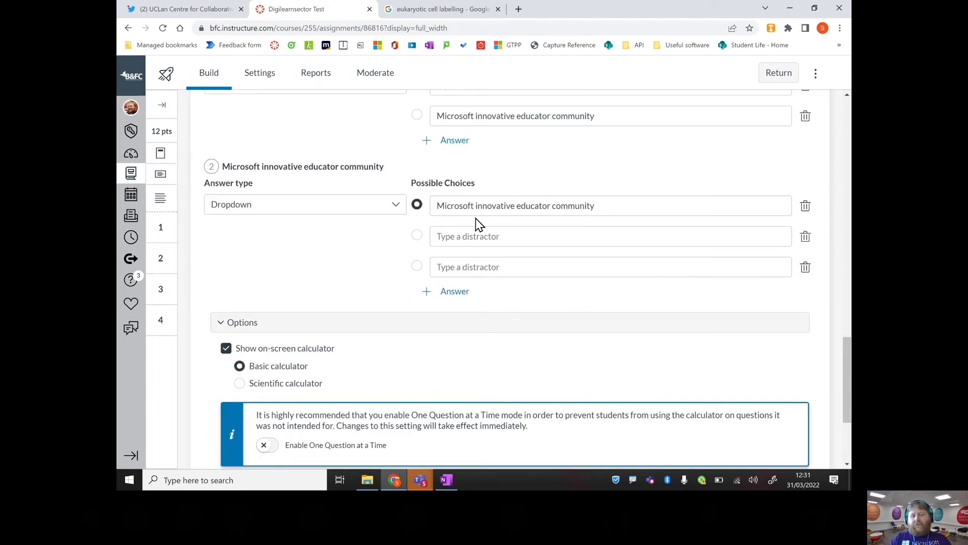
{"action": "left_click", "coordinate": [459, 235]}
{"action": "type", "text": "digilearn sector"}
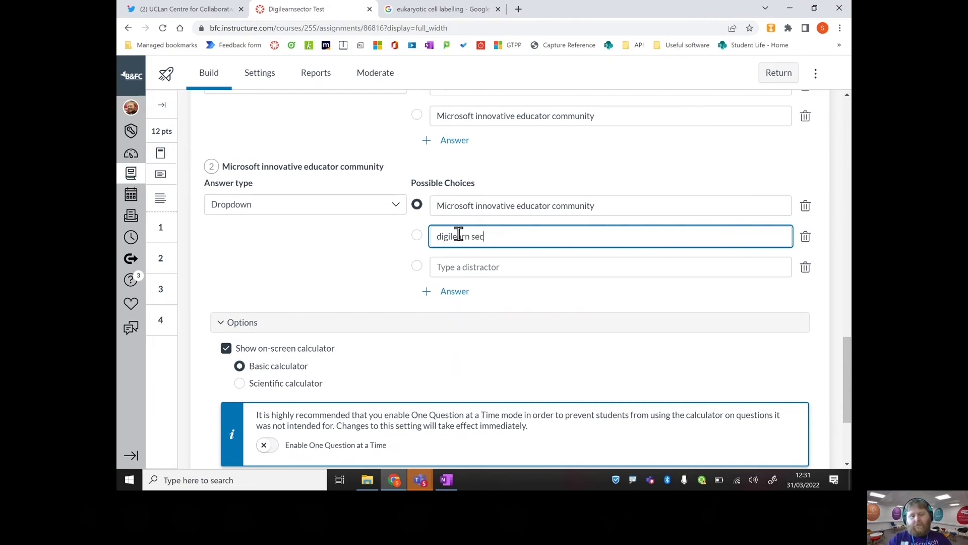
{"action": "left_click", "coordinate": [805, 268]}
{"action": "left_click_drag", "start_coordinate": [847, 367], "coordinate": [851, 333]}
{"action": "key", "text": "Escape"}
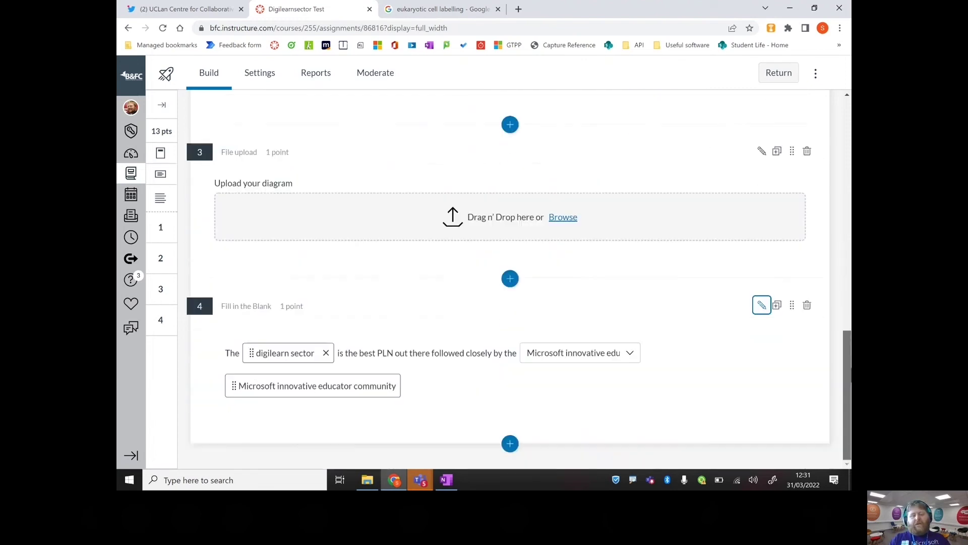
Reopen the Fill in the Blank question, change the second blank's answer type to Word Bank, and save it
{"action": "left_click", "coordinate": [698, 367]}
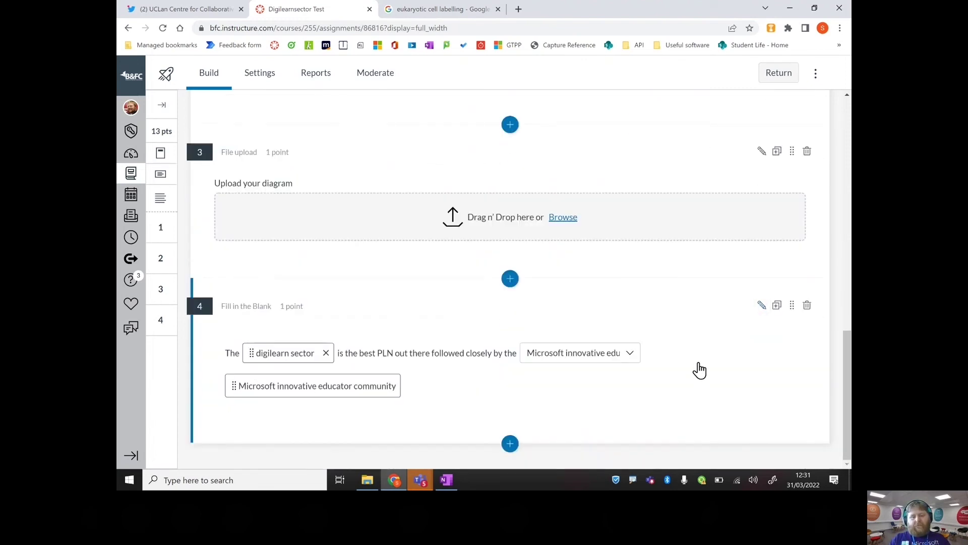
{"action": "left_click_drag", "start_coordinate": [849, 285], "coordinate": [849, 349]}
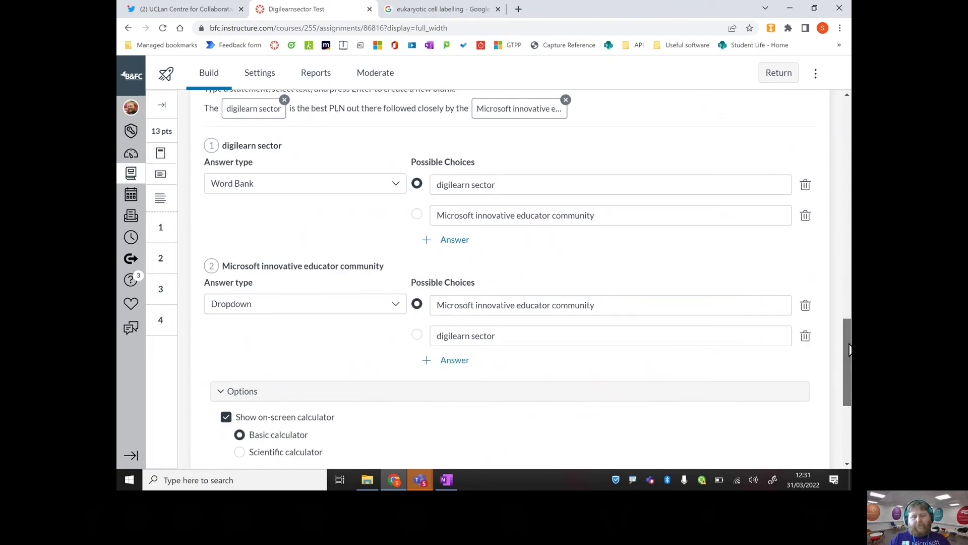
{"action": "left_click", "coordinate": [345, 298]}
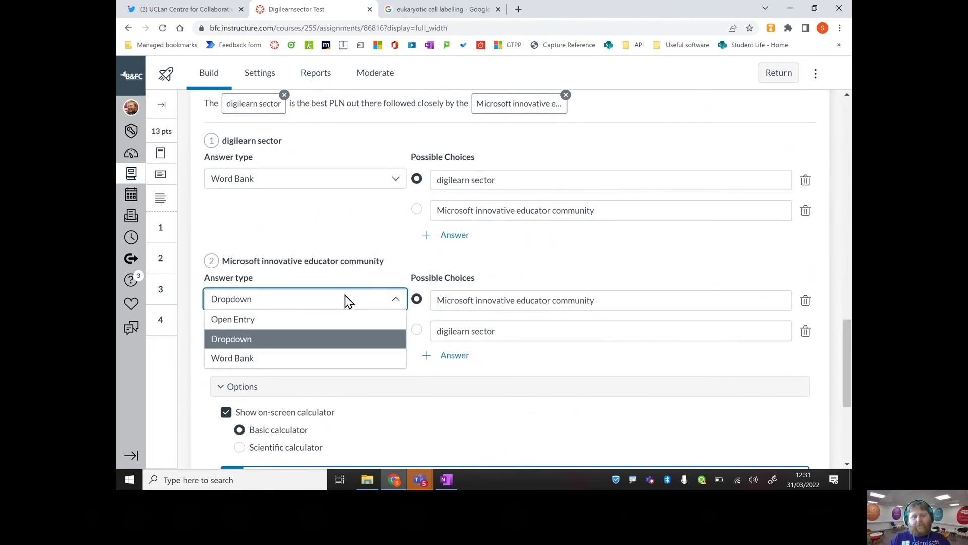
{"action": "left_click", "coordinate": [302, 358]}
{"action": "left_click_drag", "start_coordinate": [849, 376], "coordinate": [849, 429]}
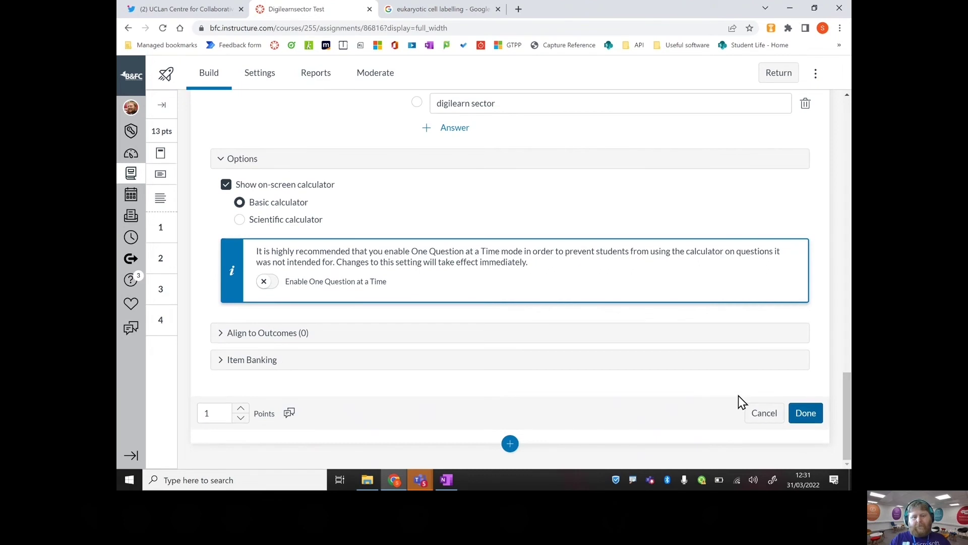
{"action": "left_click", "coordinate": [806, 413]}
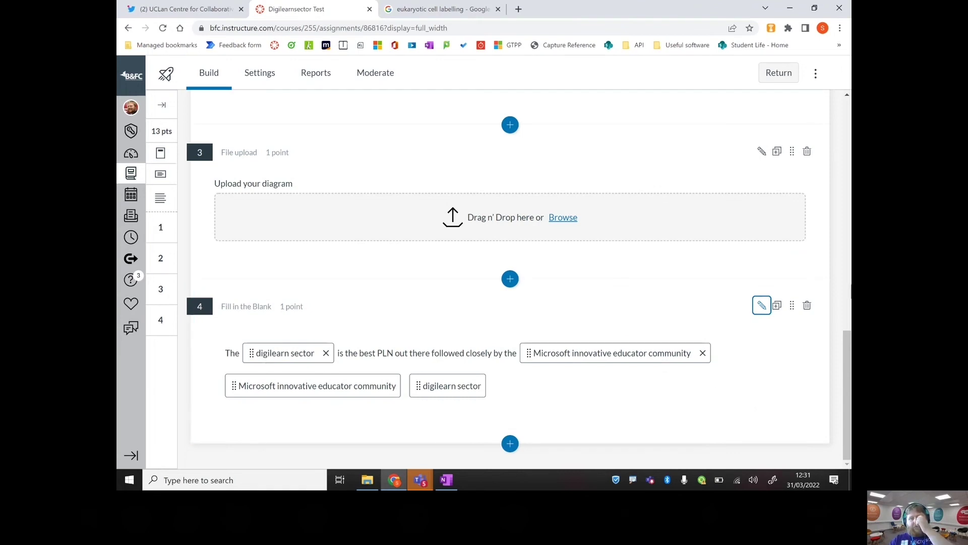
Preview the quiz as a student to check the fill-in-the-blank question's word bank, and return to building
{"action": "left_click_drag", "start_coordinate": [846, 389], "coordinate": [850, 101]}
{"action": "left_click", "coordinate": [781, 132]}
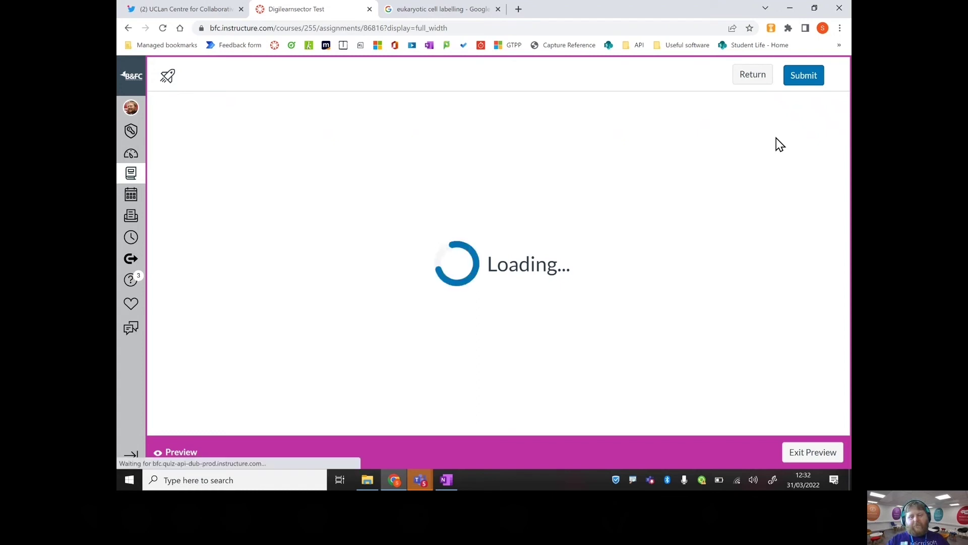
{"action": "scroll", "coordinate": [804, 152], "scroll_direction": "down", "scroll_amount": 6}
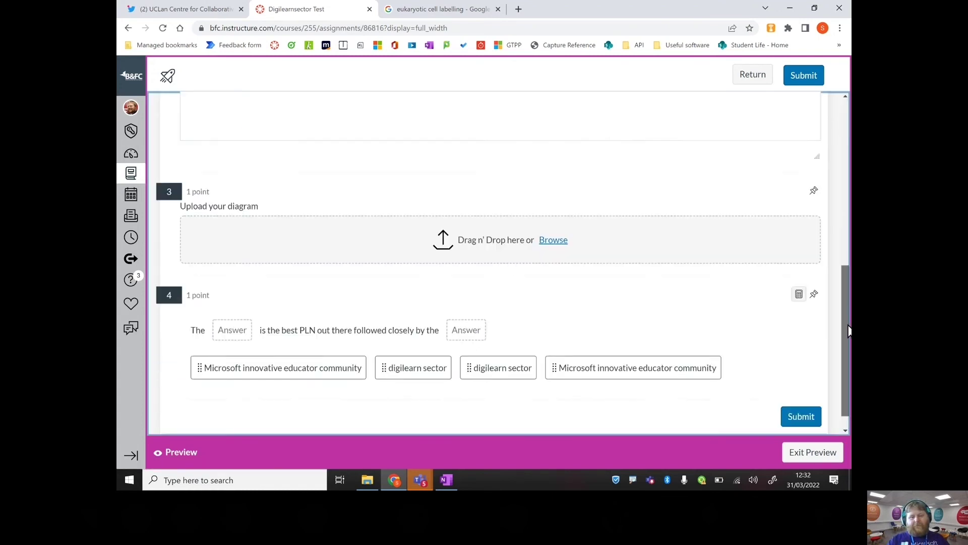
{"action": "scroll", "coordinate": [499, 262], "scroll_direction": "down", "scroll_amount": 2}
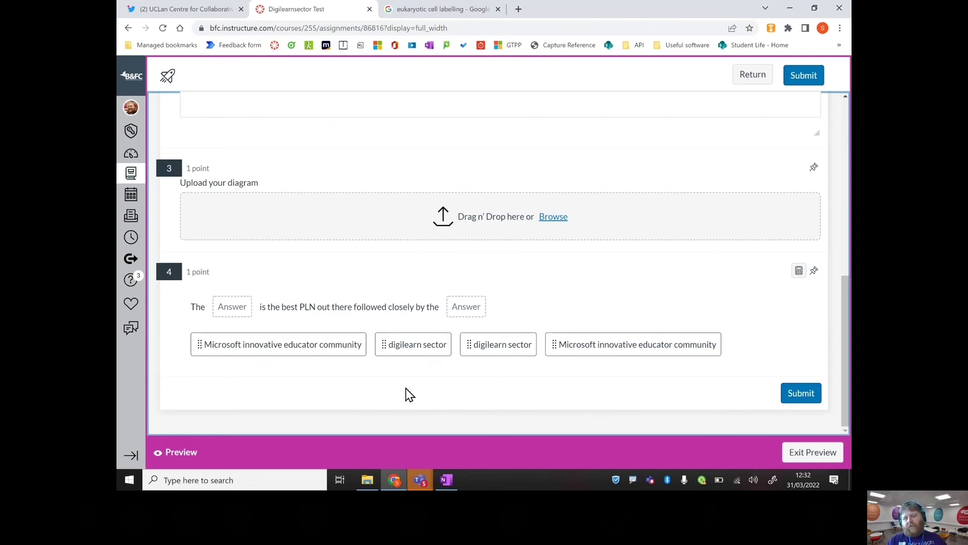
{"action": "left_click", "coordinate": [806, 457]}
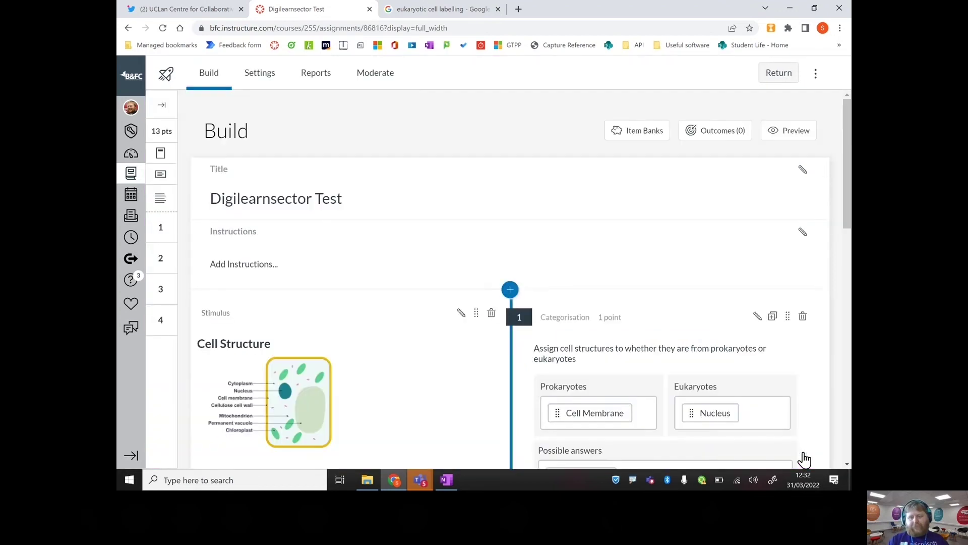
Turn off the on-screen calculator for the fill-in-the-blank question 4 and save the question
{"action": "left_click_drag", "start_coordinate": [845, 155], "coordinate": [846, 388]}
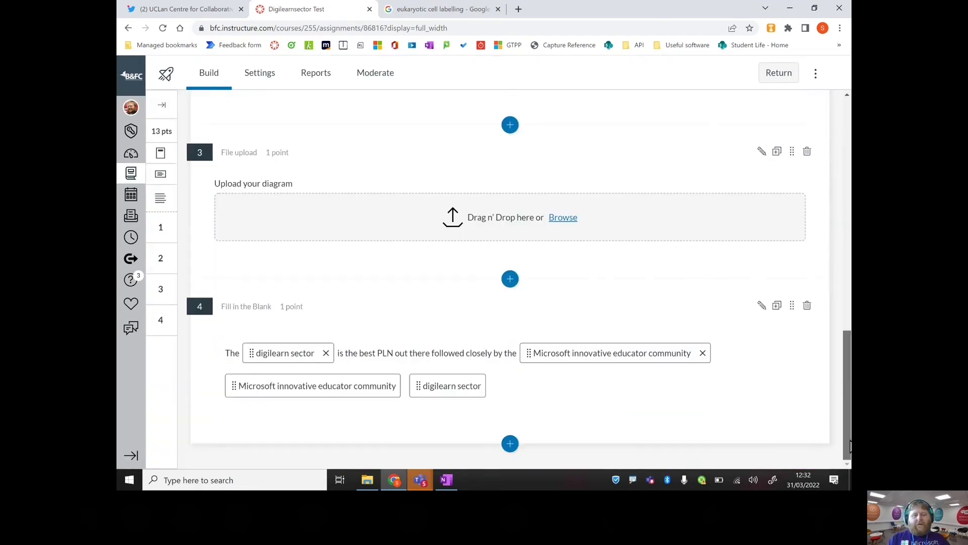
{"action": "left_click", "coordinate": [516, 447]}
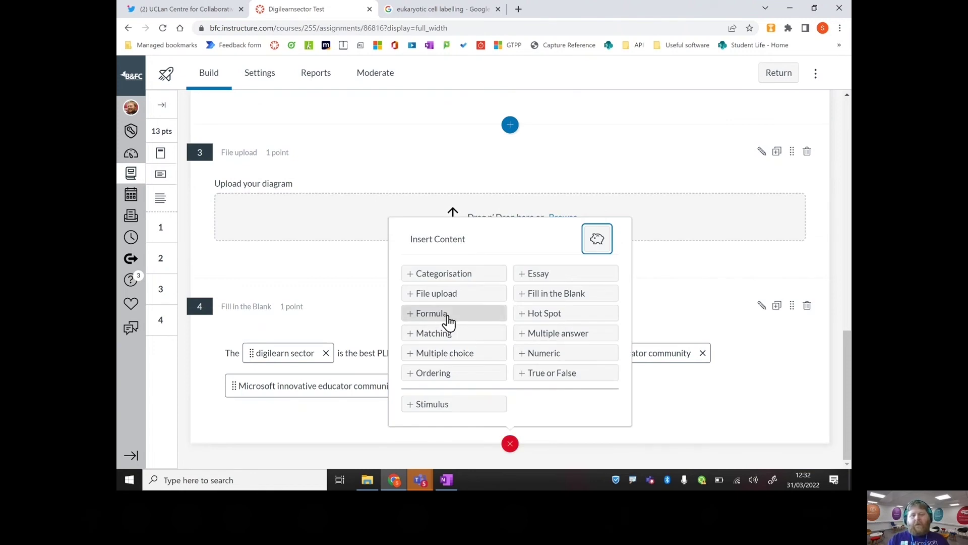
{"action": "left_click", "coordinate": [732, 420]}
{"action": "left_click_drag", "start_coordinate": [848, 298], "coordinate": [850, 410]}
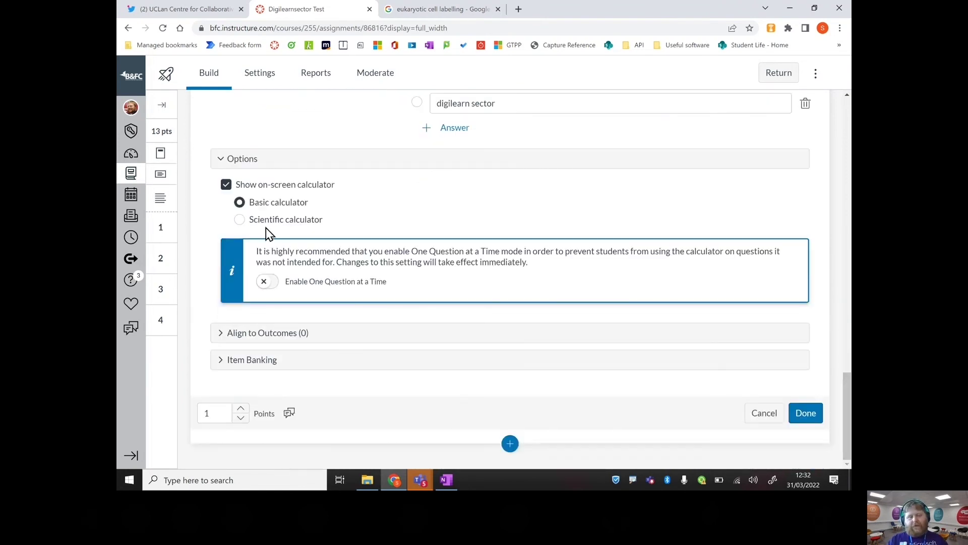
{"action": "left_click", "coordinate": [226, 185]}
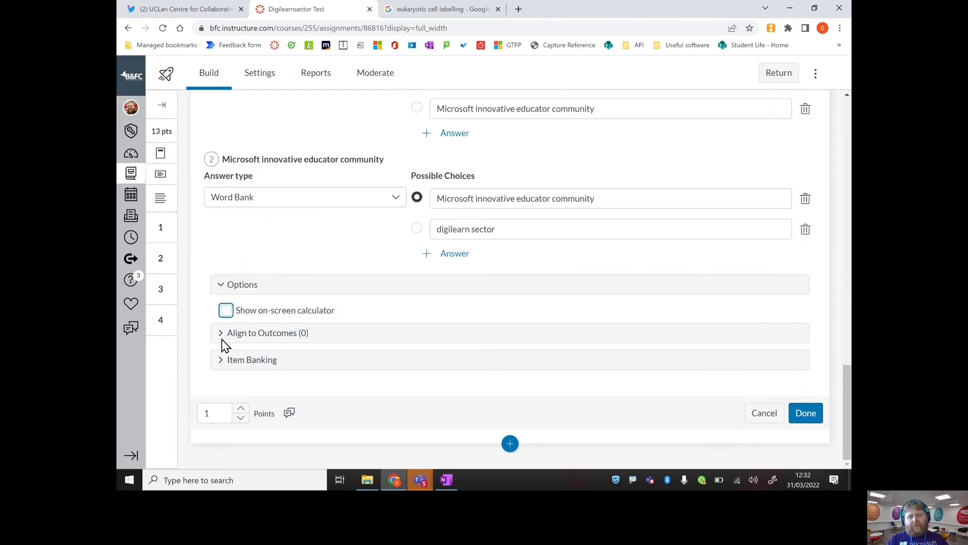
{"action": "left_click", "coordinate": [847, 414]}
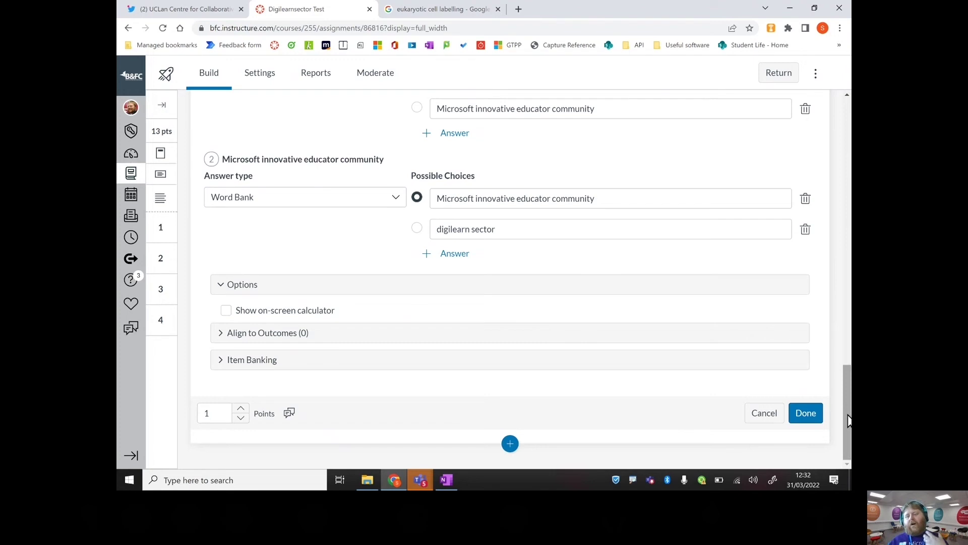
{"action": "left_click", "coordinate": [806, 413]}
Add a Formula question after question 4 with the question stem "what is 5 plus `x`?"
{"action": "left_click", "coordinate": [847, 386]}
{"action": "left_click", "coordinate": [512, 446]}
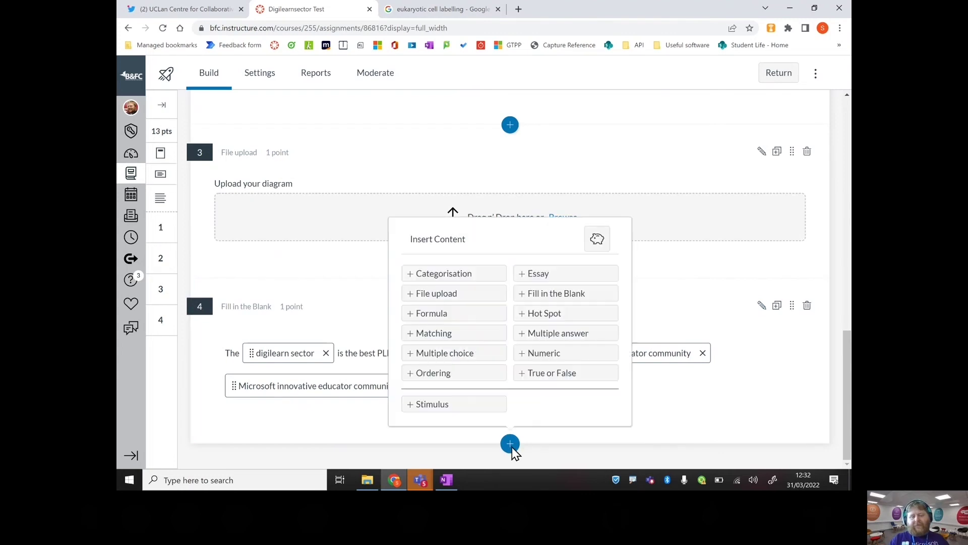
{"action": "left_click", "coordinate": [437, 313]}
{"action": "left_click_drag", "start_coordinate": [845, 254], "coordinate": [845, 333]}
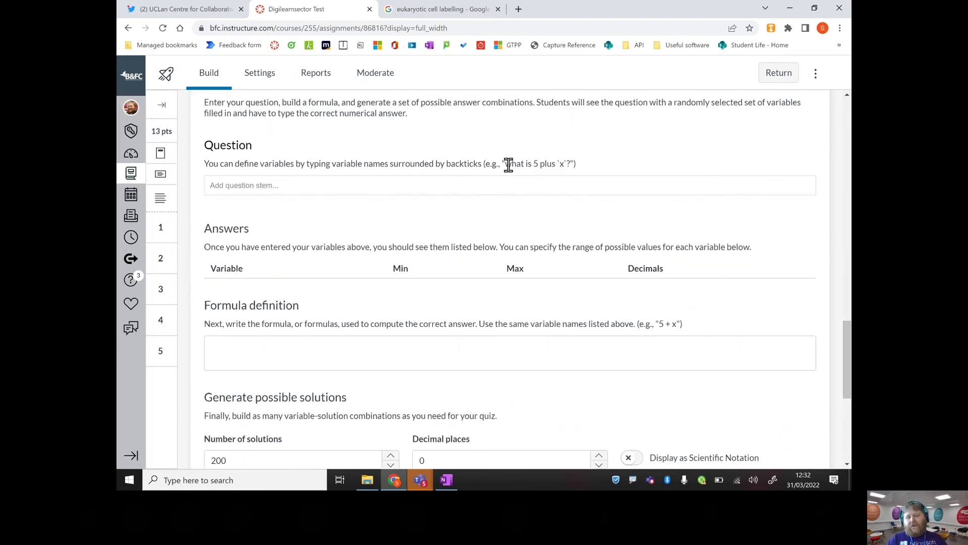
{"action": "left_click_drag", "start_coordinate": [505, 163], "coordinate": [567, 164]}
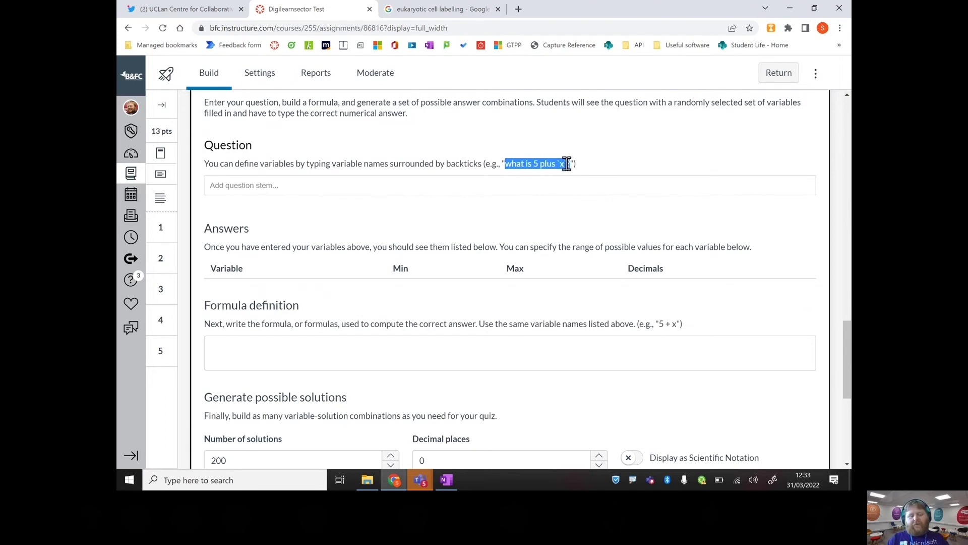
{"action": "left_click", "coordinate": [480, 187]}
{"action": "type", "text": "what is 5 plus `x`?"}
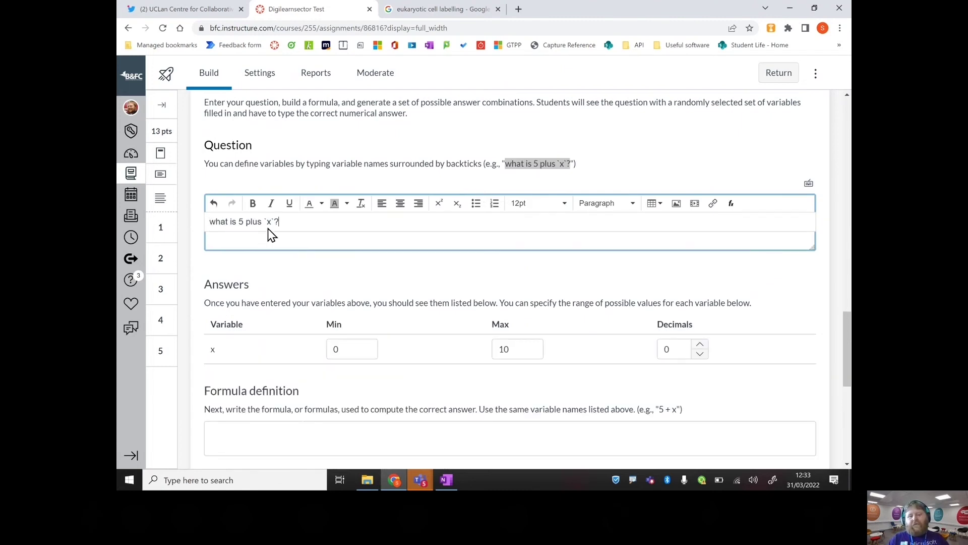
Set the maximum of variable x to 100 and define the formula as 5 + x
{"action": "left_click", "coordinate": [389, 290]}
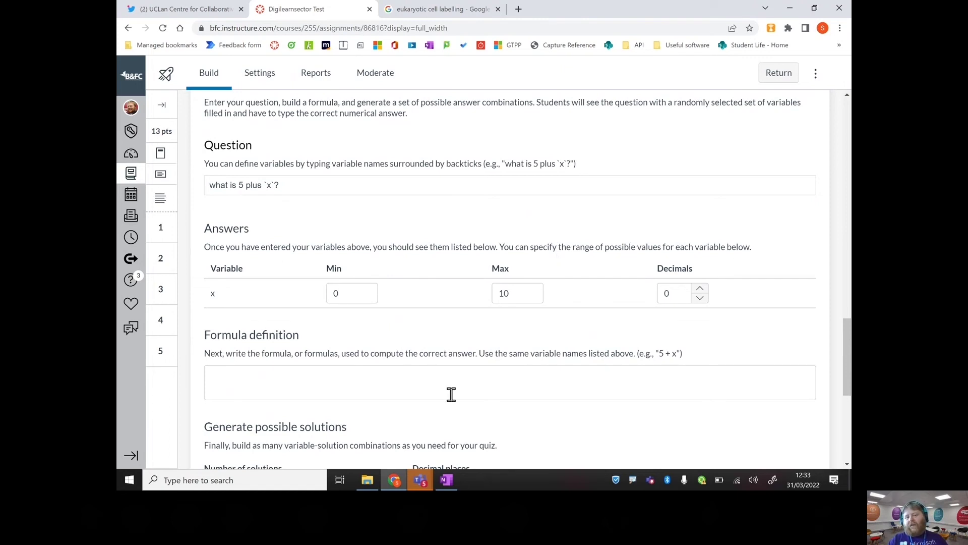
{"action": "left_click", "coordinate": [521, 292]}
{"action": "left_click", "coordinate": [537, 343]}
{"action": "left_click", "coordinate": [404, 382]}
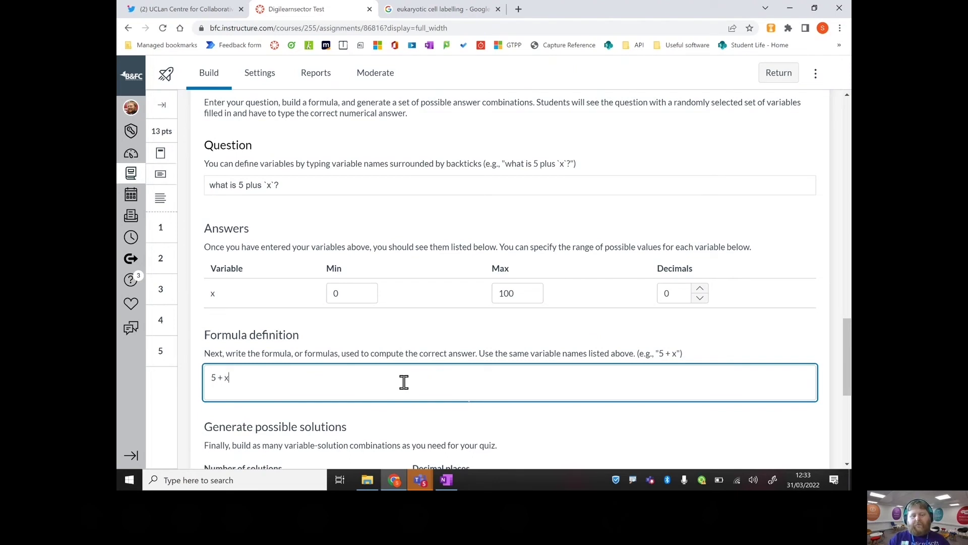
Keep the margin type Absolute and generate the possible solutions for the formula question
{"action": "left_click_drag", "start_coordinate": [846, 348], "coordinate": [846, 378]}
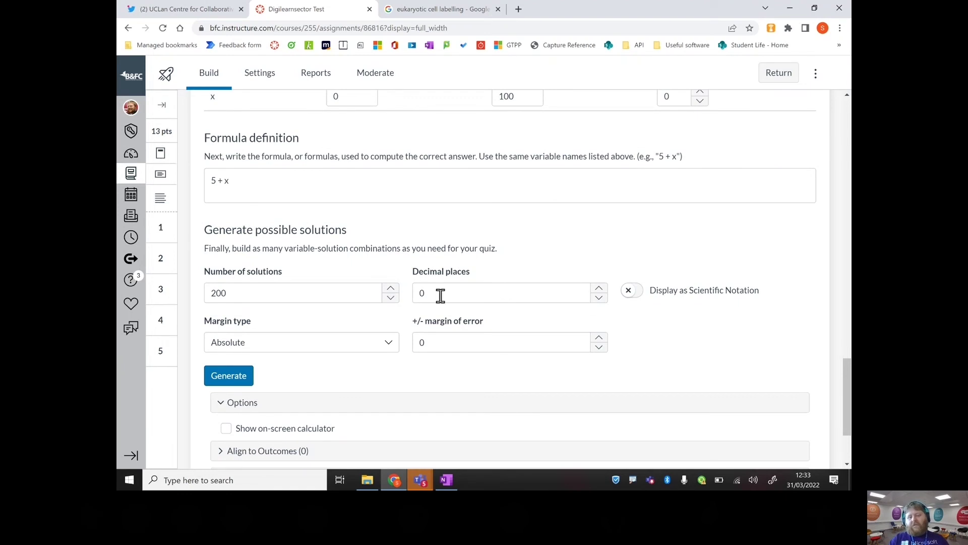
{"action": "left_click", "coordinate": [381, 344]}
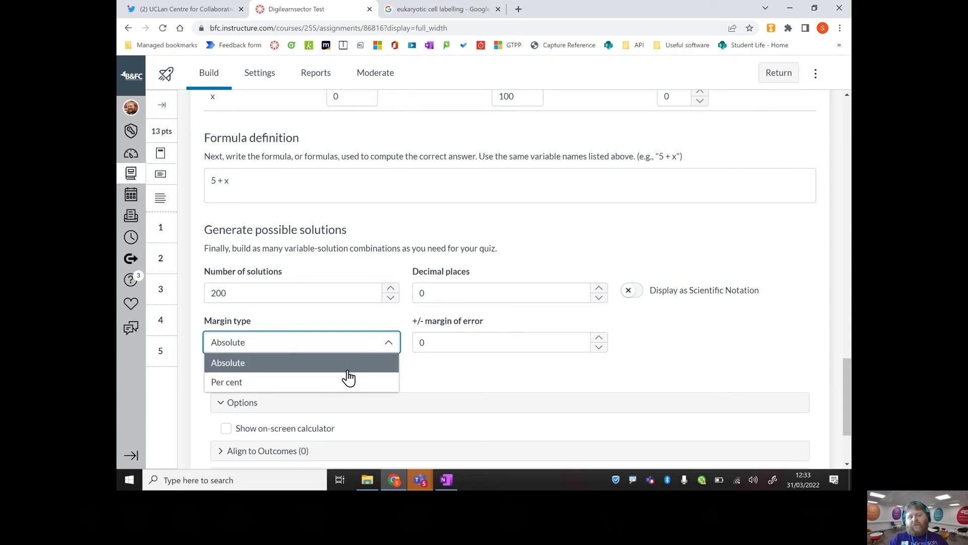
{"action": "left_click", "coordinate": [694, 352]}
{"action": "left_click", "coordinate": [228, 383]}
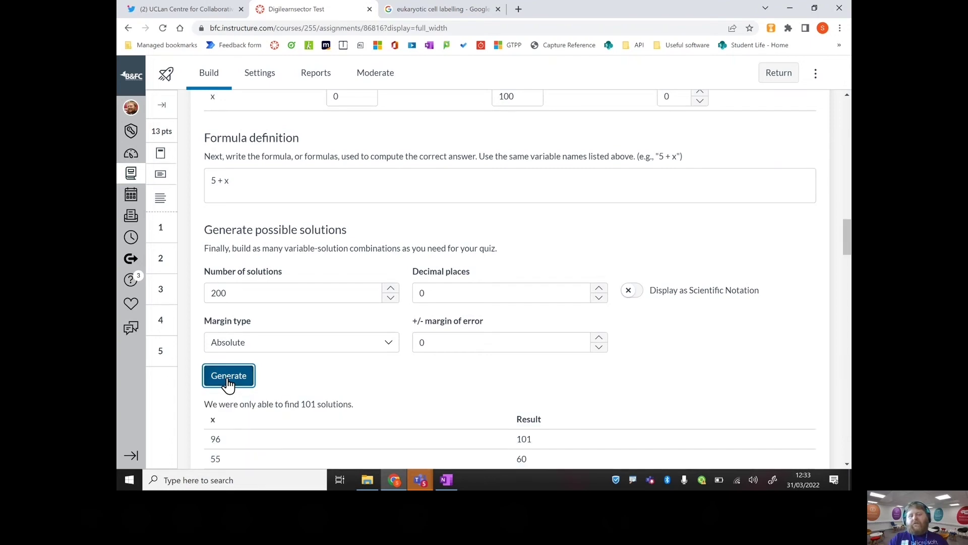
Review the generated solutions and save the formula question
{"action": "left_click_drag", "start_coordinate": [848, 245], "coordinate": [850, 297]}
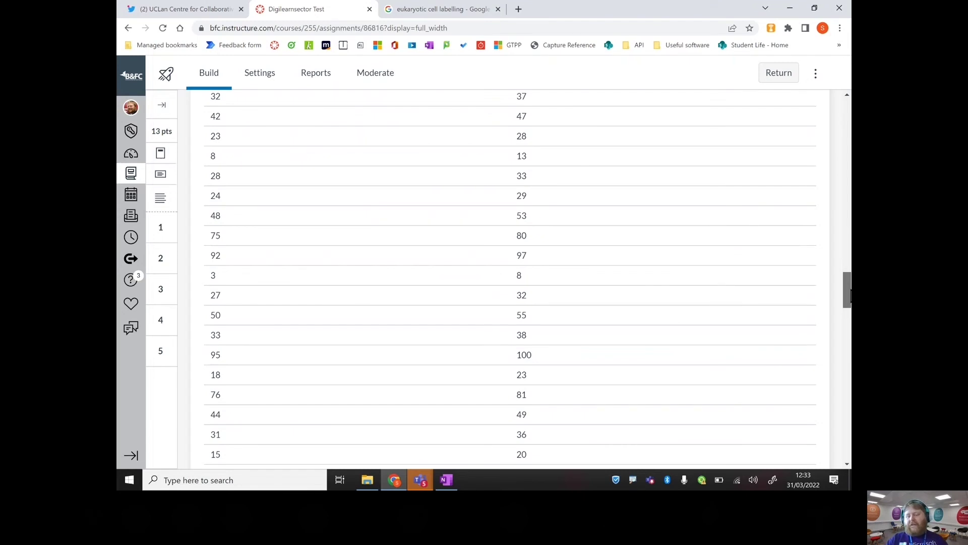
{"action": "left_click_drag", "start_coordinate": [850, 297], "coordinate": [850, 207]}
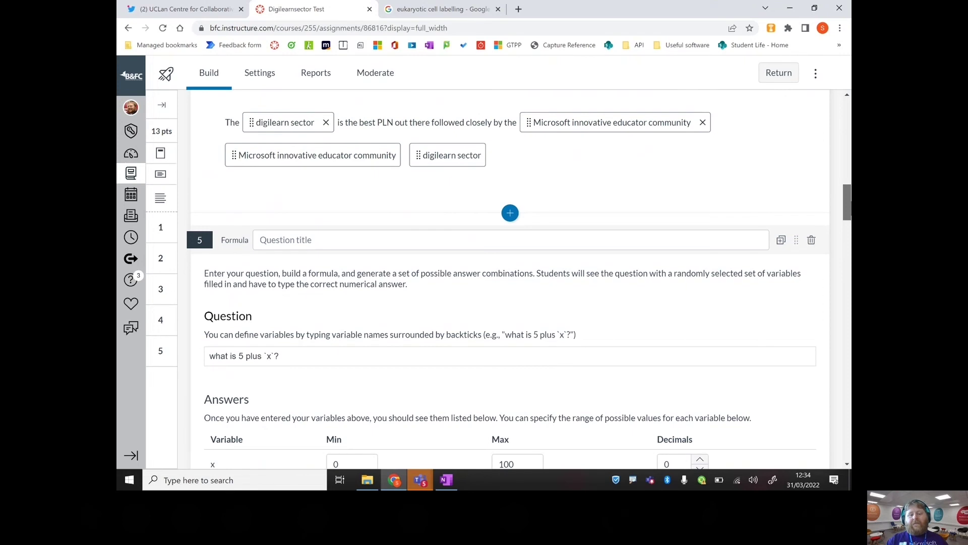
{"action": "left_click_drag", "start_coordinate": [850, 207], "coordinate": [848, 419]}
{"action": "left_click", "coordinate": [724, 218]}
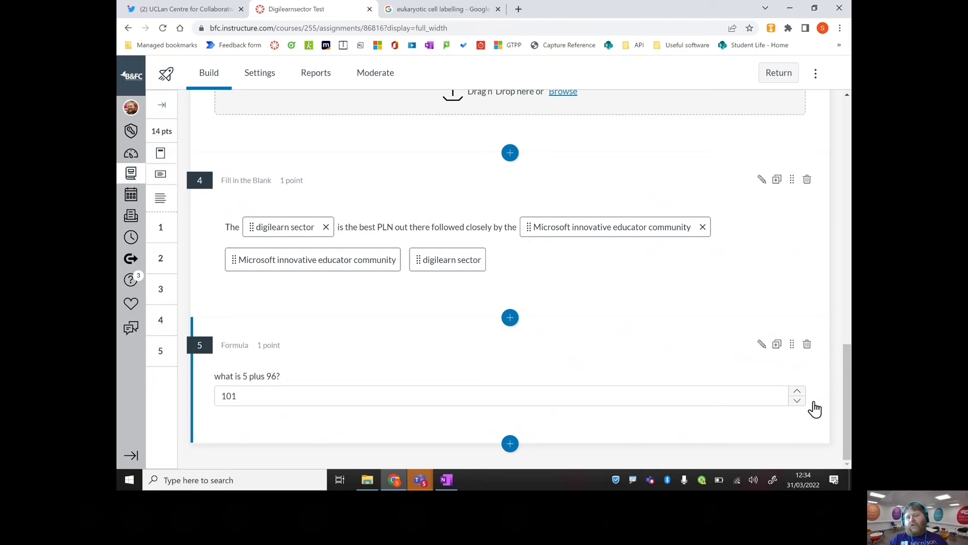
Duplicate the formula question and save the copy as question 6
{"action": "left_click", "coordinate": [777, 345]}
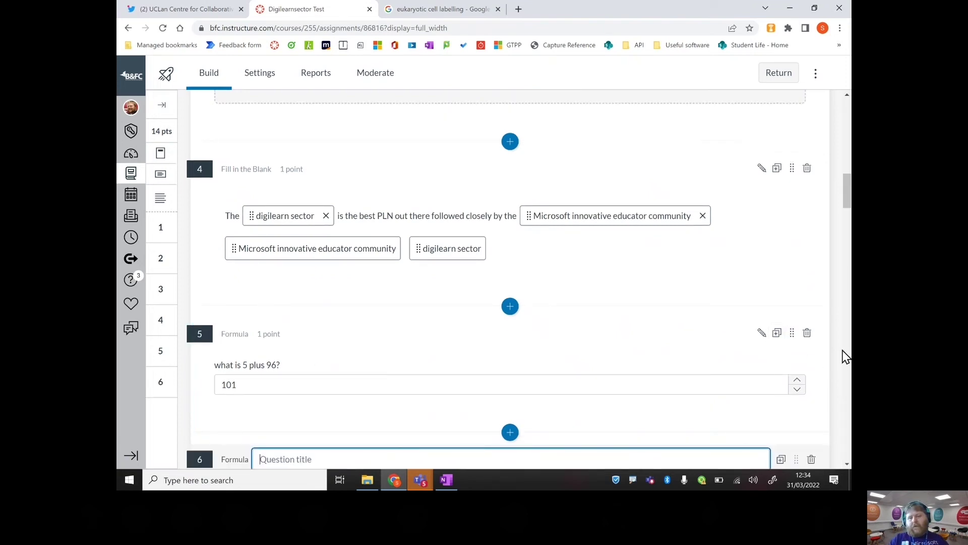
{"action": "left_click", "coordinate": [848, 216]}
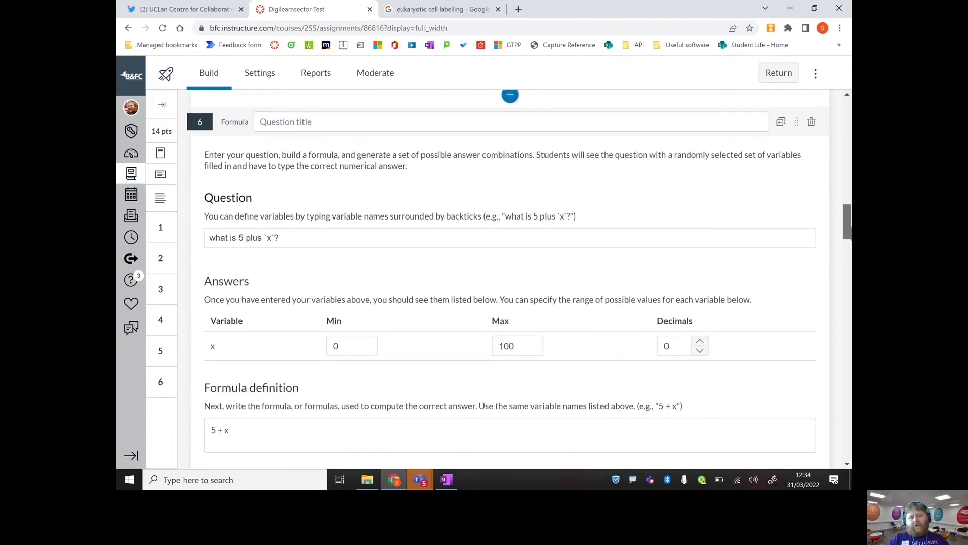
{"action": "left_click_drag", "start_coordinate": [848, 230], "coordinate": [849, 456]}
{"action": "left_click", "coordinate": [805, 417]}
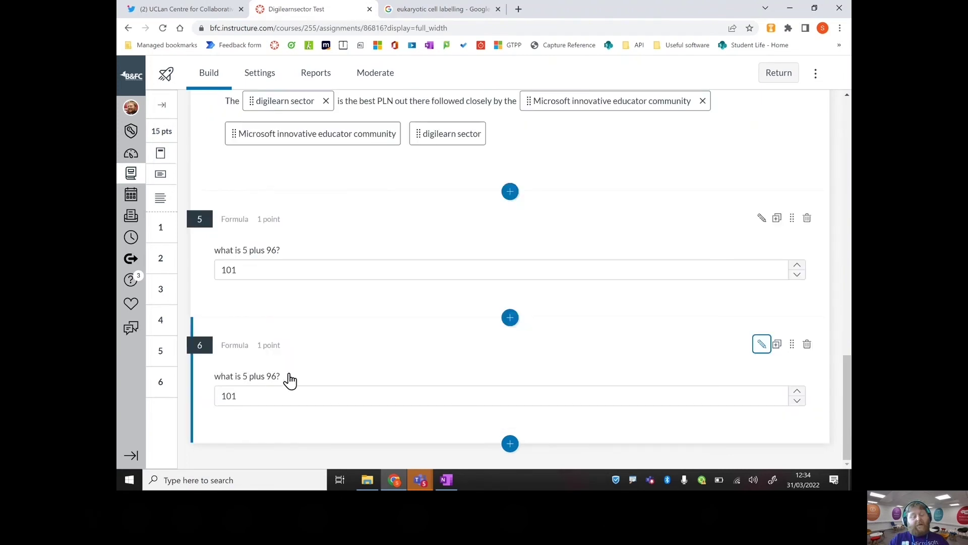
Reopen question 6 for editing and set the maximum of variable x to 90
{"action": "left_click", "coordinate": [331, 366]}
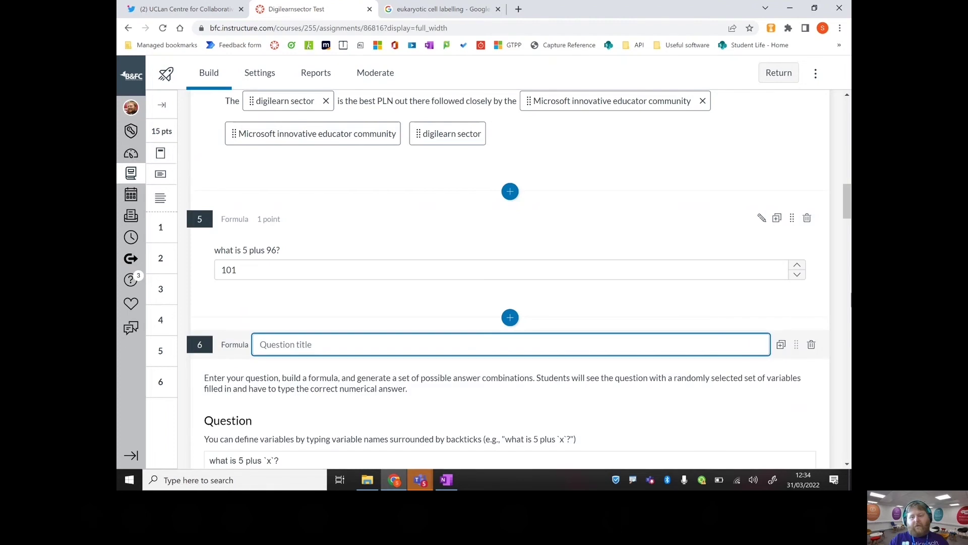
{"action": "scroll", "coordinate": [849, 204], "scroll_direction": "down", "scroll_amount": 1}
{"action": "scroll", "coordinate": [849, 204], "scroll_direction": "down", "scroll_amount": 7}
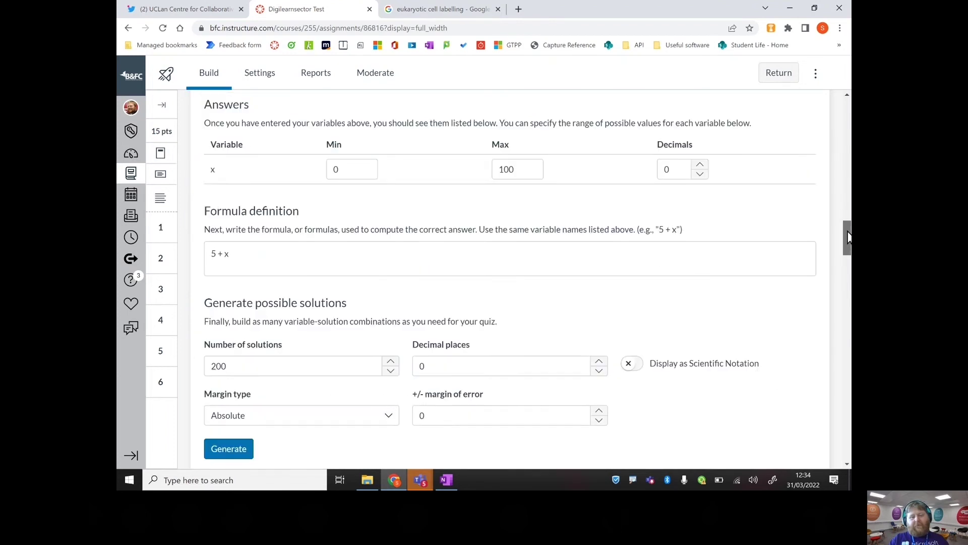
{"action": "left_click_drag", "start_coordinate": [522, 158], "coordinate": [502, 155]}
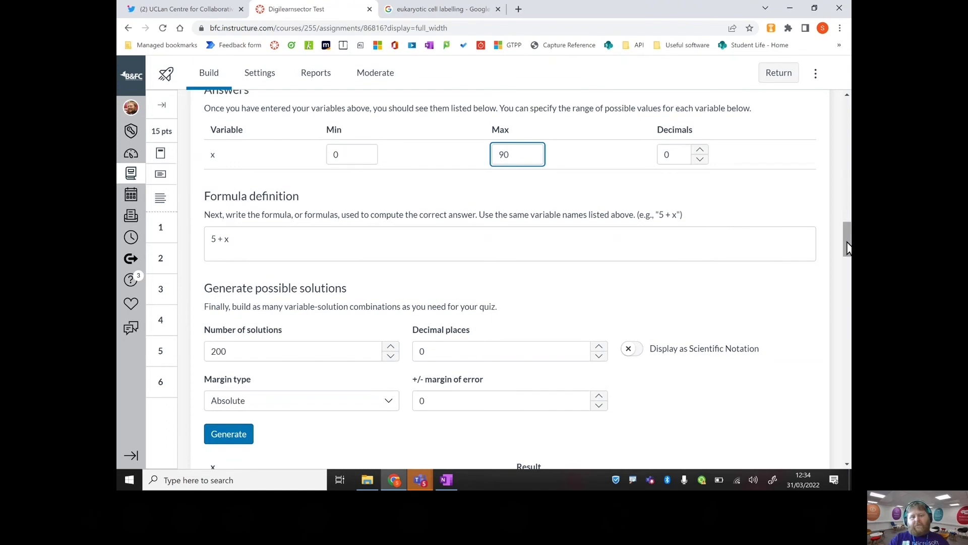
Regenerate the possible solutions for question 6 and save it
{"action": "left_click_drag", "start_coordinate": [847, 247], "coordinate": [837, 428]}
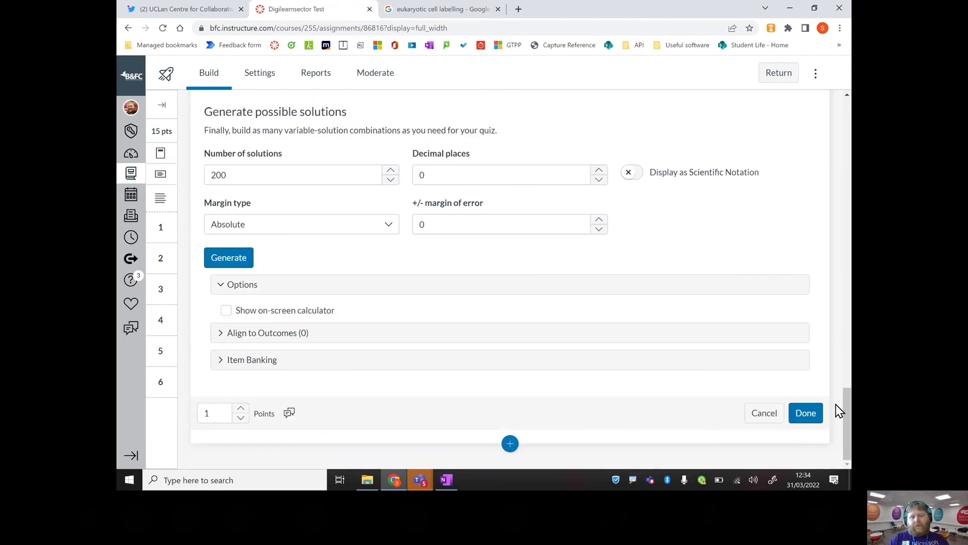
{"action": "left_click", "coordinate": [803, 414]}
{"action": "left_click", "coordinate": [350, 177]}
{"action": "left_click", "coordinate": [220, 276]}
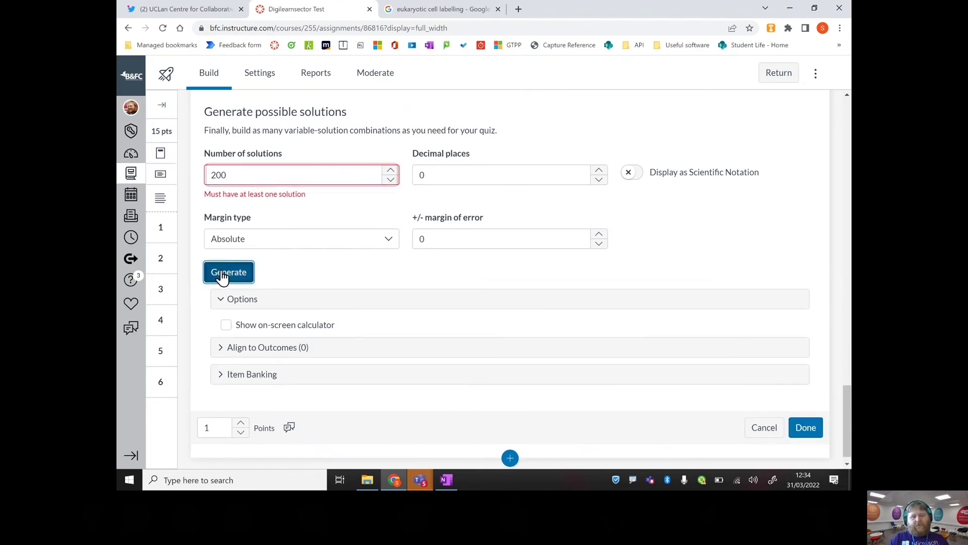
{"action": "left_click_drag", "start_coordinate": [847, 270], "coordinate": [849, 479]}
{"action": "left_click", "coordinate": [816, 424]}
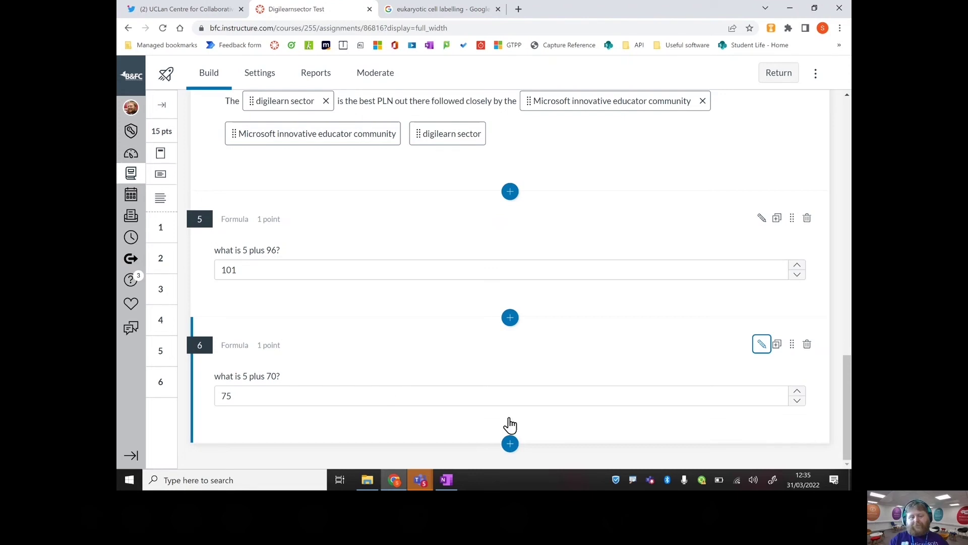
Add a Hot Spot question after question 6 and upload images.png from the Downloads folder as its image
{"action": "left_click", "coordinate": [510, 444]}
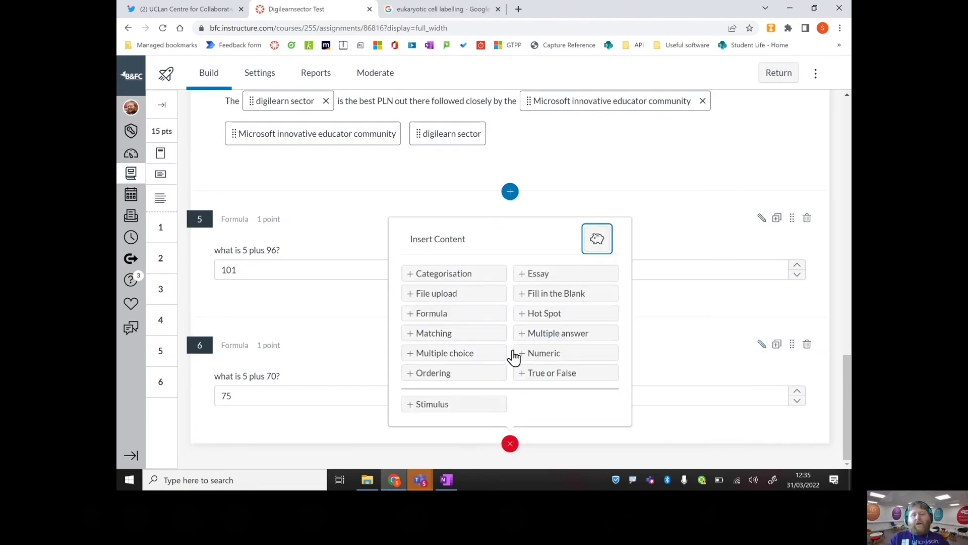
{"action": "left_click", "coordinate": [527, 319]}
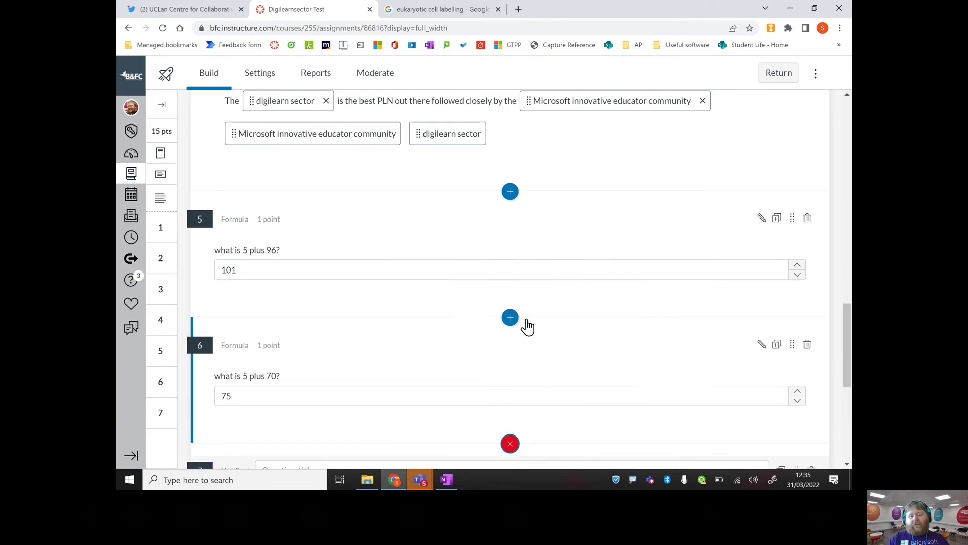
{"action": "left_click_drag", "start_coordinate": [846, 326], "coordinate": [849, 403]}
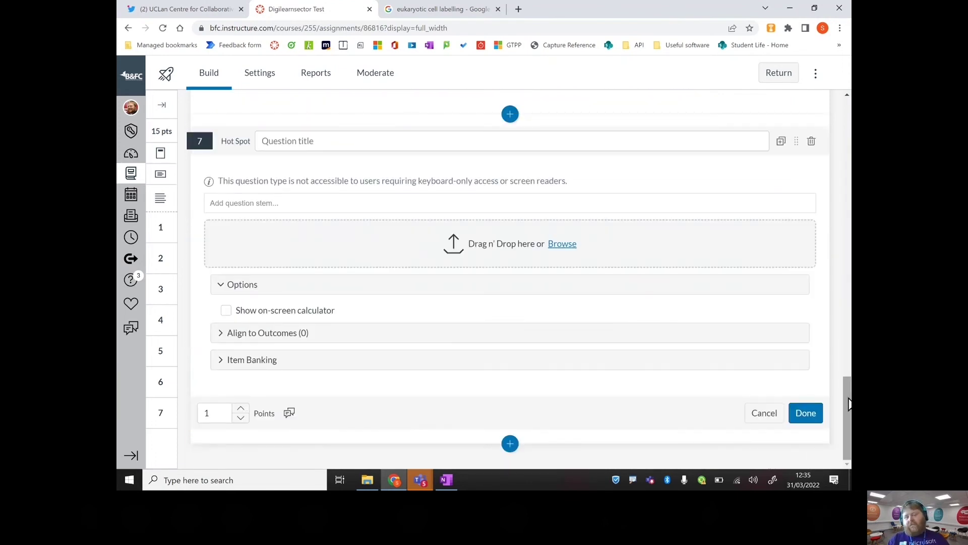
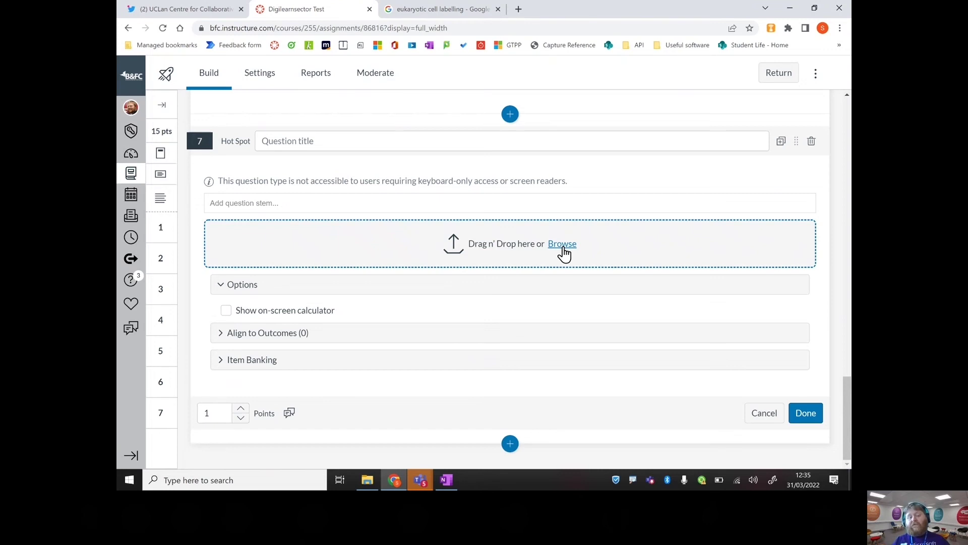
{"action": "left_click", "coordinate": [563, 247]}
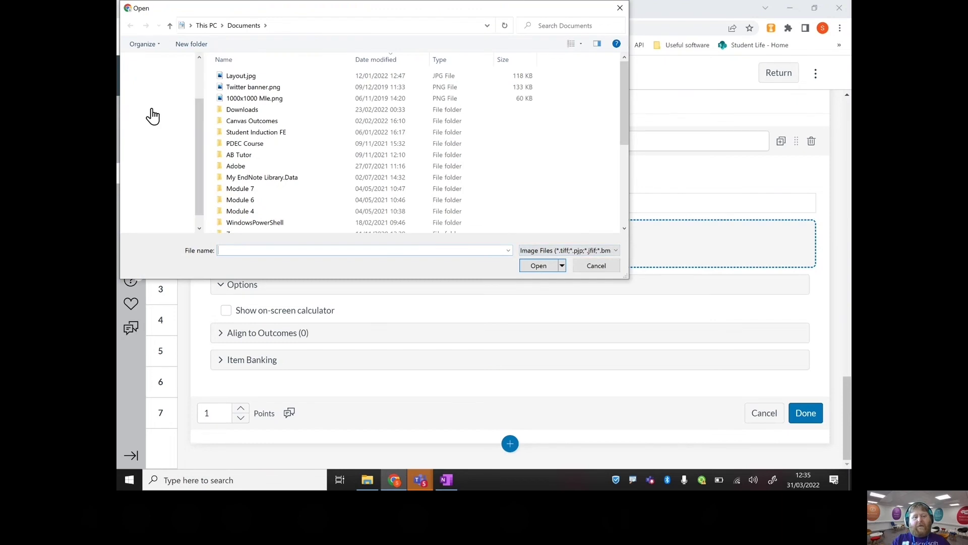
{"action": "left_click", "coordinate": [157, 131]}
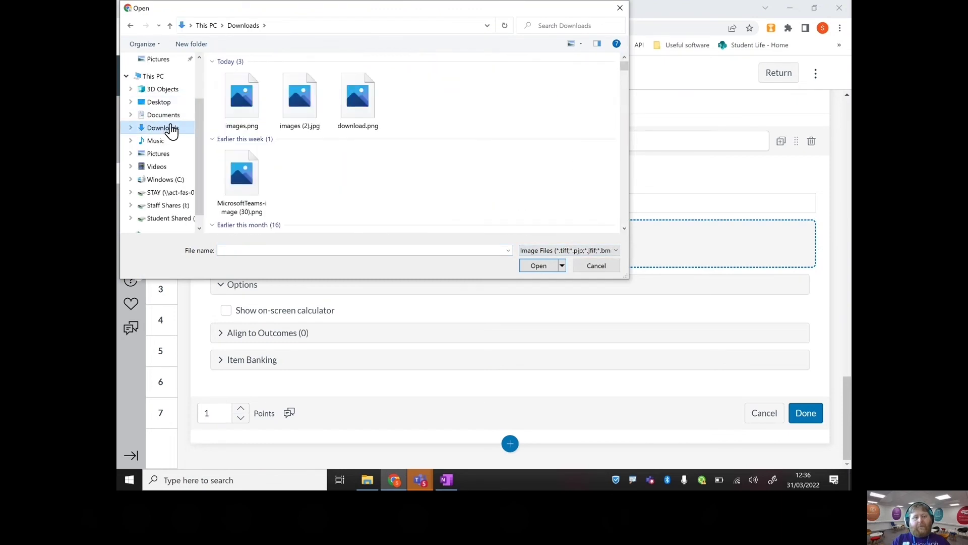
{"action": "left_click", "coordinate": [228, 106]}
{"action": "left_click", "coordinate": [540, 267]}
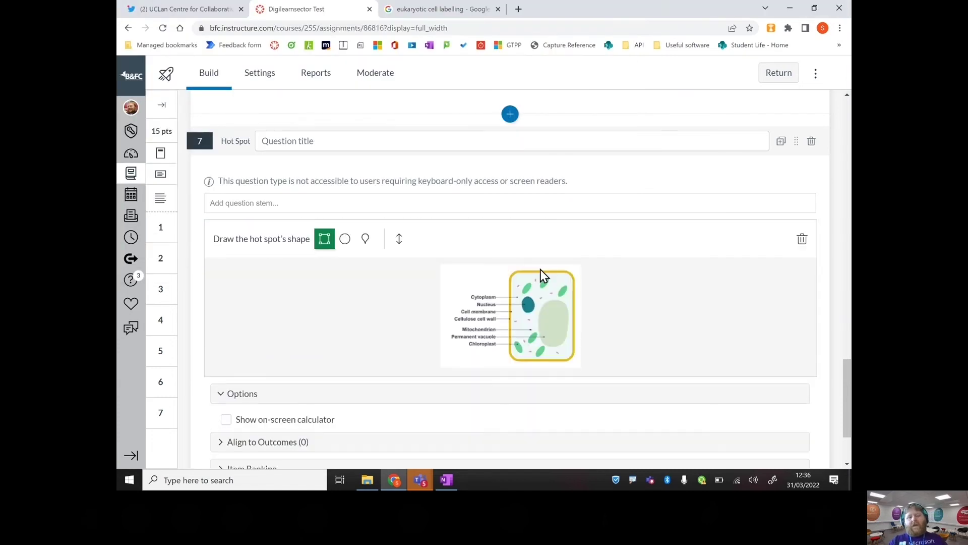
Enter "Select the vacuole" as the question stem of the hot spot question
{"action": "left_click", "coordinate": [302, 205]}
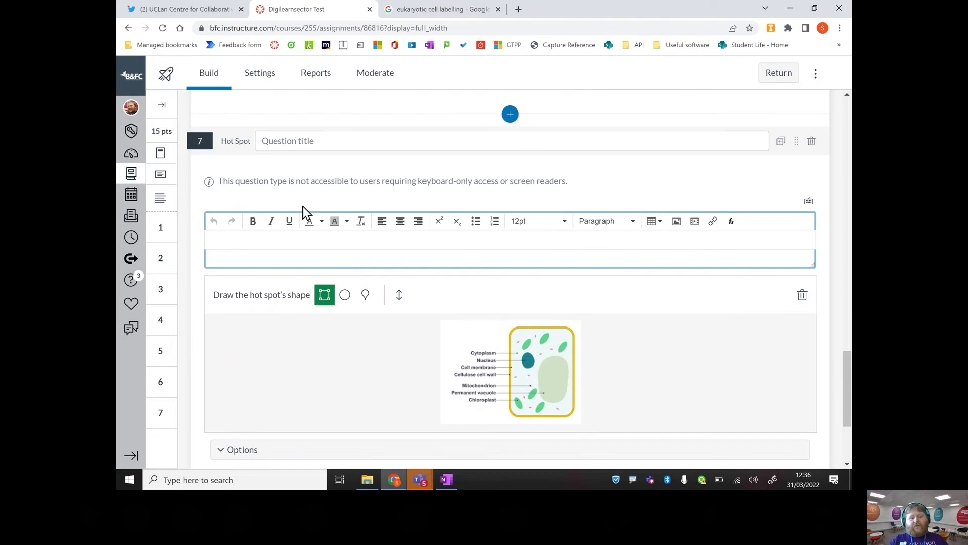
{"action": "type", "text": "Sele"}
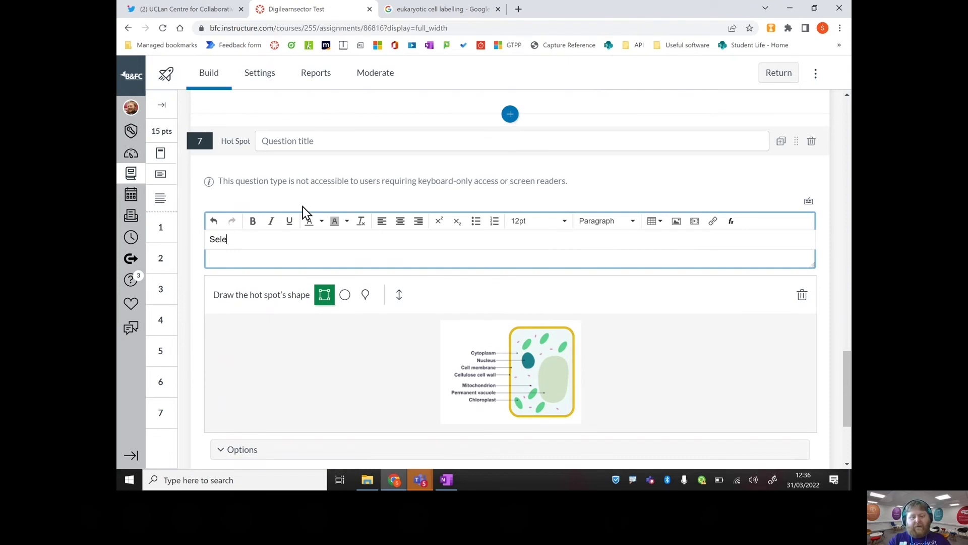
{"action": "type", "text": "ct the vac"}
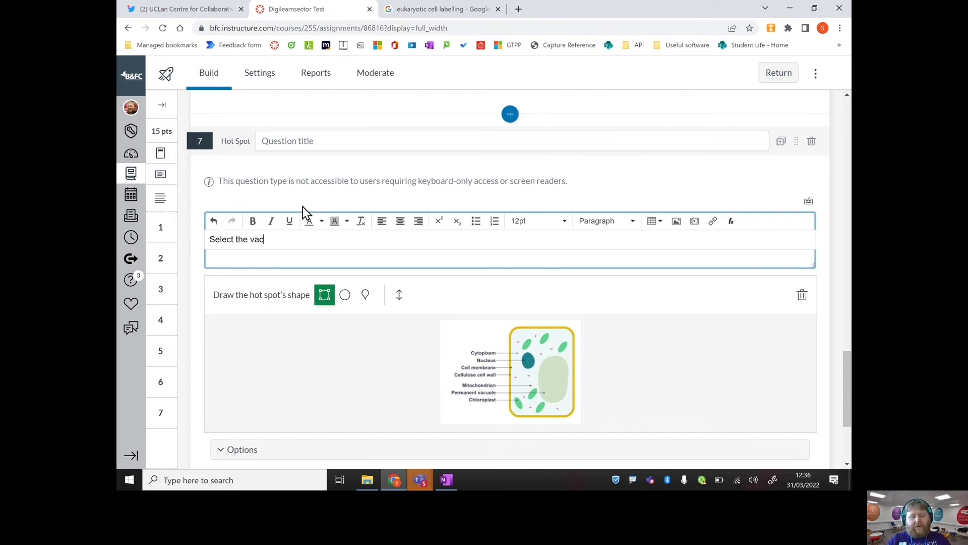
{"action": "type", "text": "uole"}
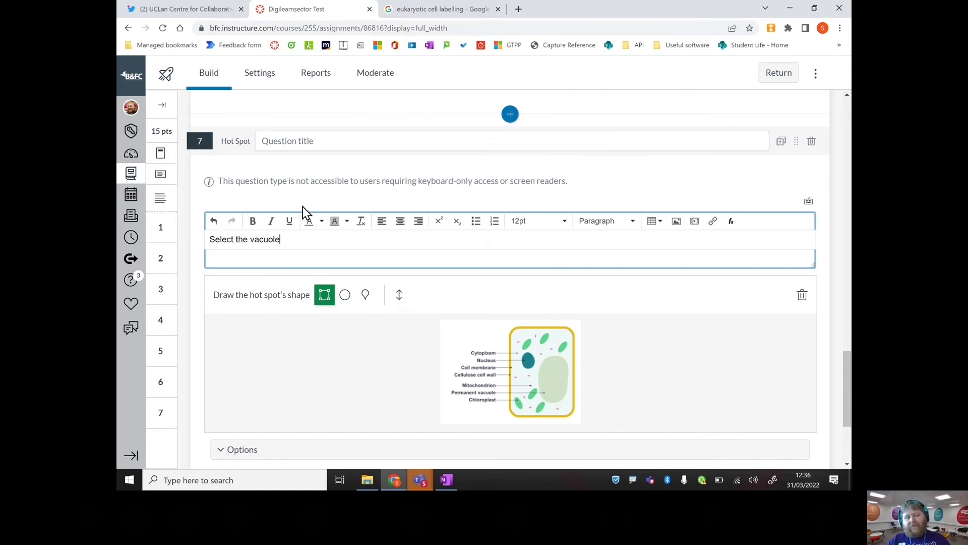
{"action": "left_click", "coordinate": [465, 290]}
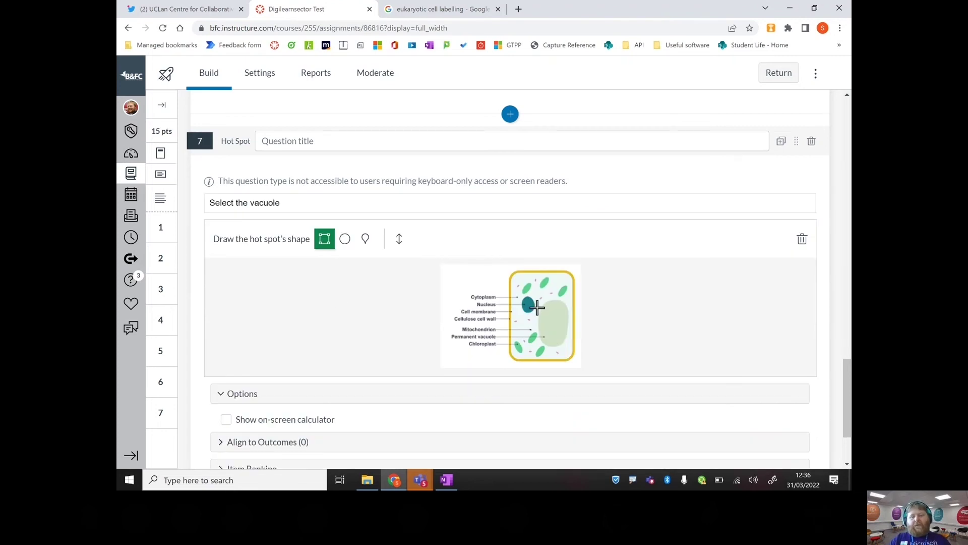
Try a rectangular and an oval hot spot over the vacuole in the cell diagram
{"action": "left_click_drag", "start_coordinate": [537, 298], "coordinate": [573, 349]}
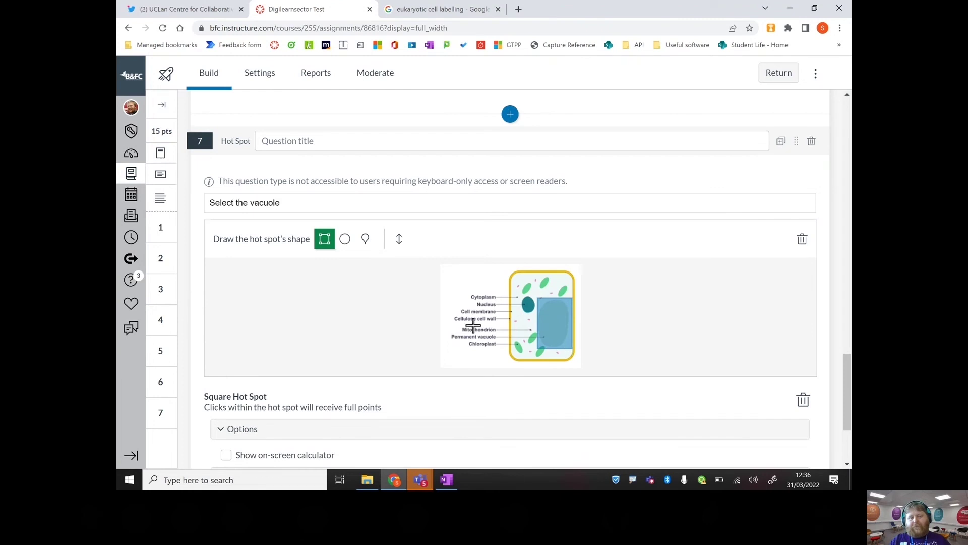
{"action": "left_click", "coordinate": [346, 239]}
{"action": "left_click_drag", "start_coordinate": [542, 301], "coordinate": [571, 346]}
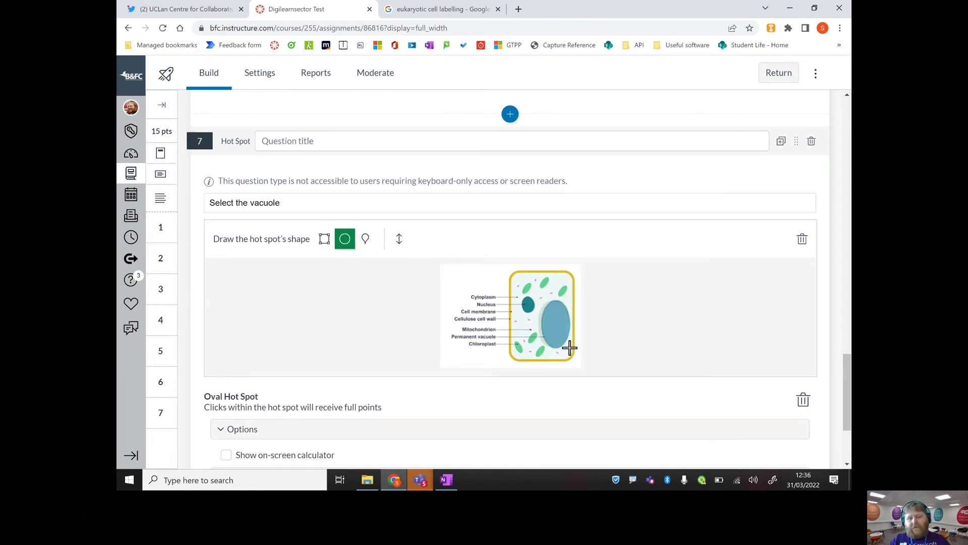
Outline the vacuole in the cell diagram with a polygon hot spot and save the question
{"action": "left_click", "coordinate": [364, 240]}
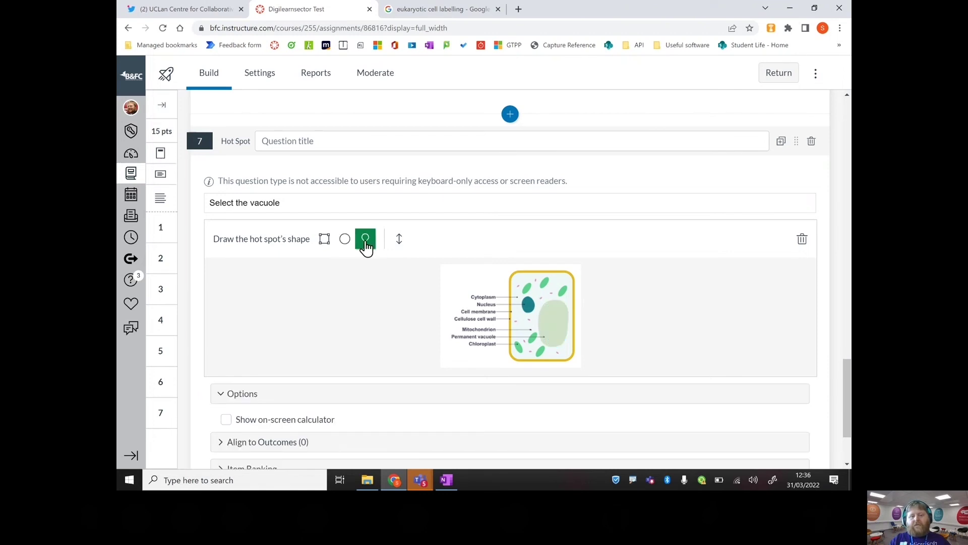
{"action": "left_click", "coordinate": [543, 302]}
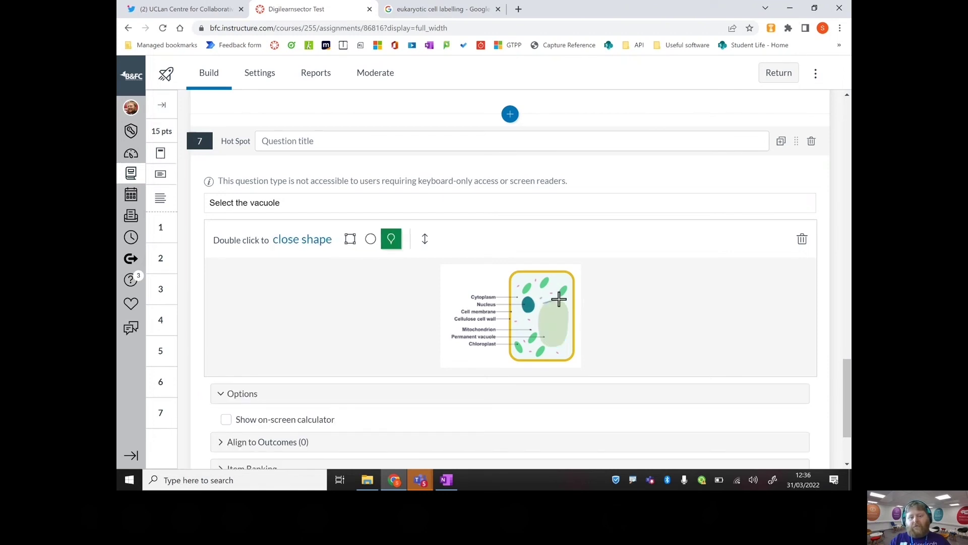
{"action": "left_click", "coordinate": [564, 302]}
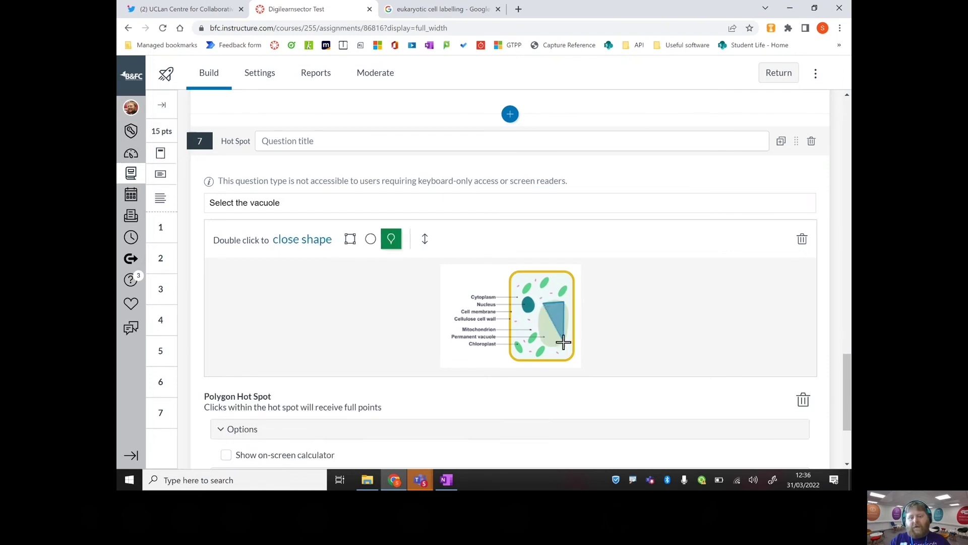
{"action": "left_click", "coordinate": [569, 314]}
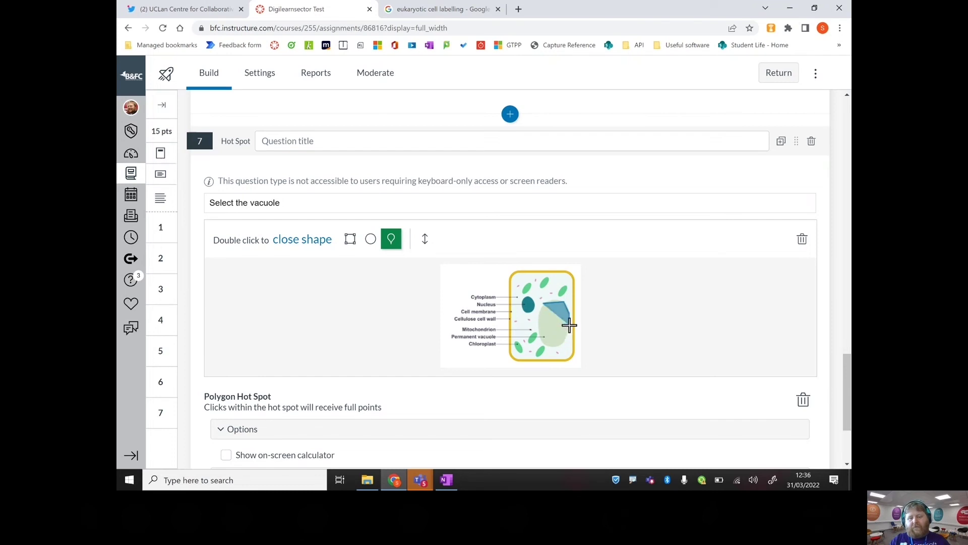
{"action": "left_click", "coordinate": [568, 335]}
{"action": "left_click", "coordinate": [558, 346]}
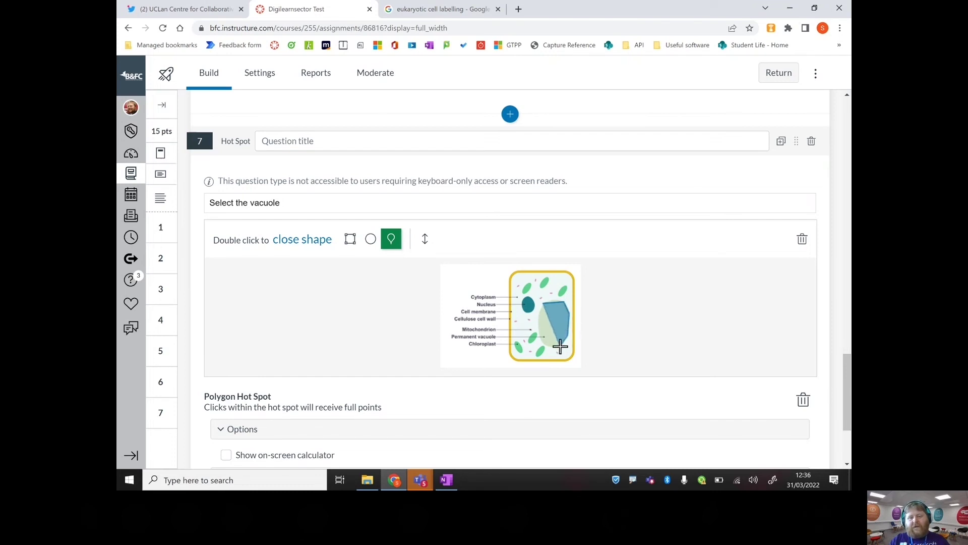
{"action": "left_click", "coordinate": [550, 348]}
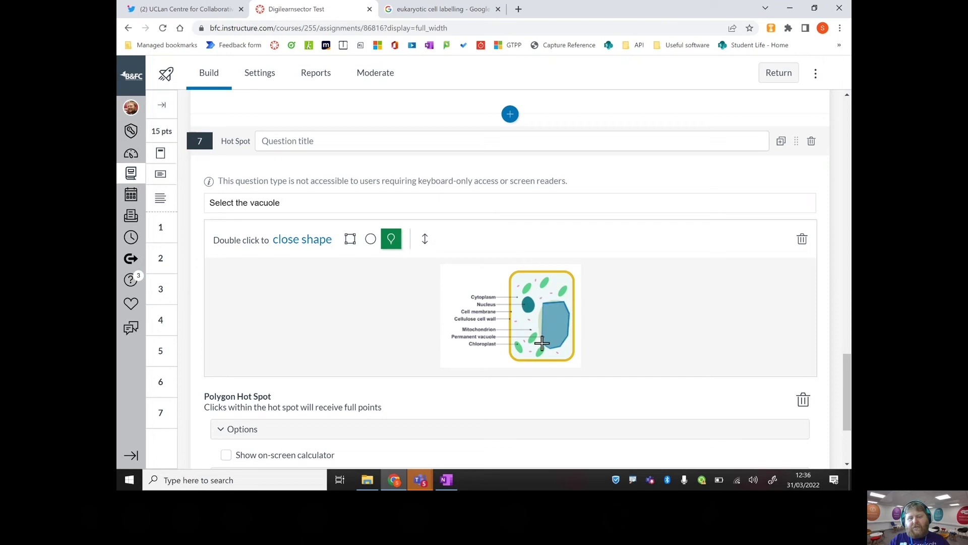
{"action": "left_click", "coordinate": [538, 329]}
{"action": "left_click", "coordinate": [543, 303]}
{"action": "double_click", "coordinate": [560, 300]}
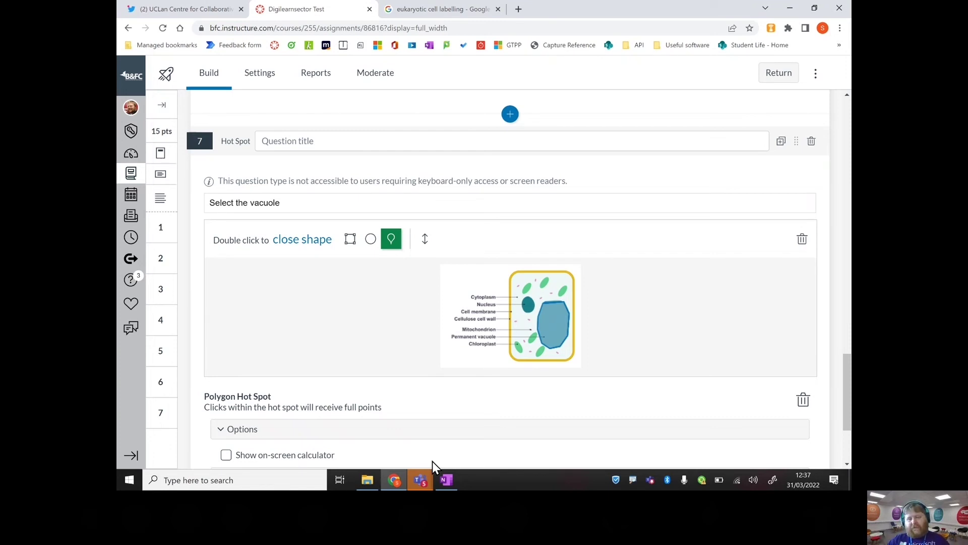
{"action": "left_click_drag", "start_coordinate": [850, 404], "coordinate": [849, 431]}
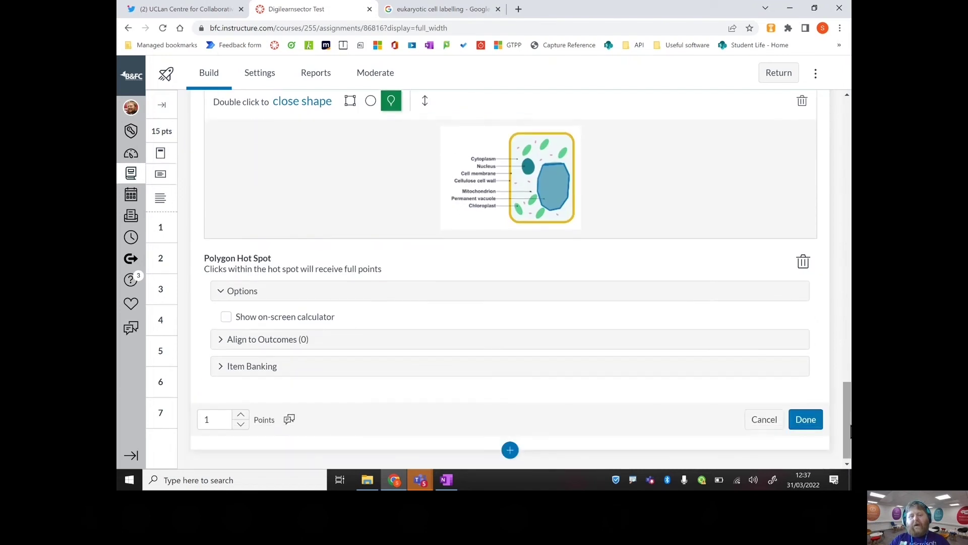
{"action": "left_click", "coordinate": [821, 419]}
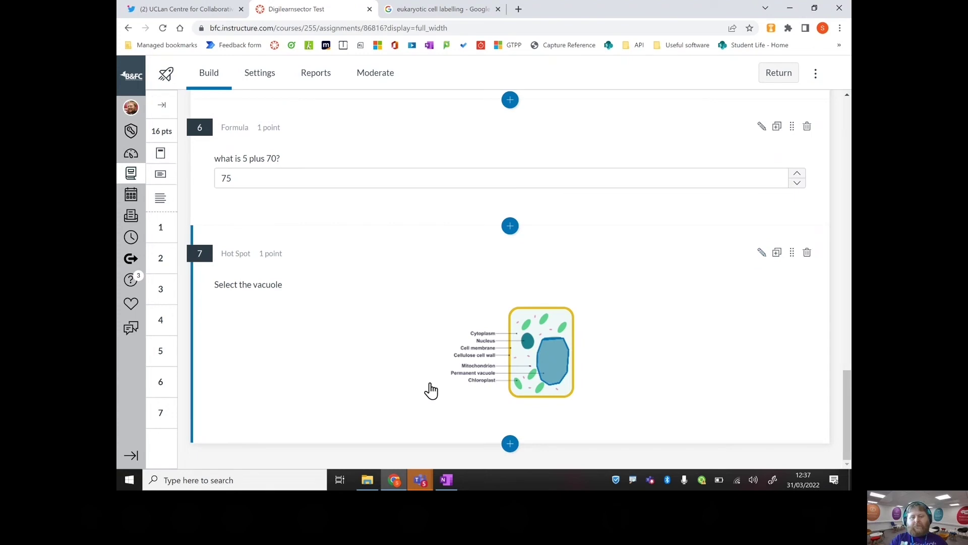
Add a Matching question after question 7 with the stem "Select the correct term for each statement"
{"action": "left_click", "coordinate": [512, 443]}
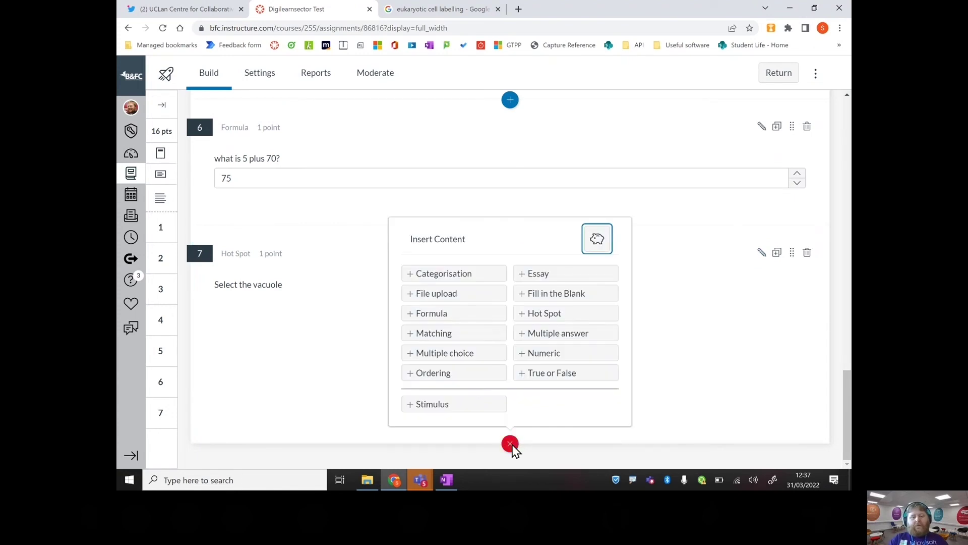
{"action": "left_click", "coordinate": [441, 339]}
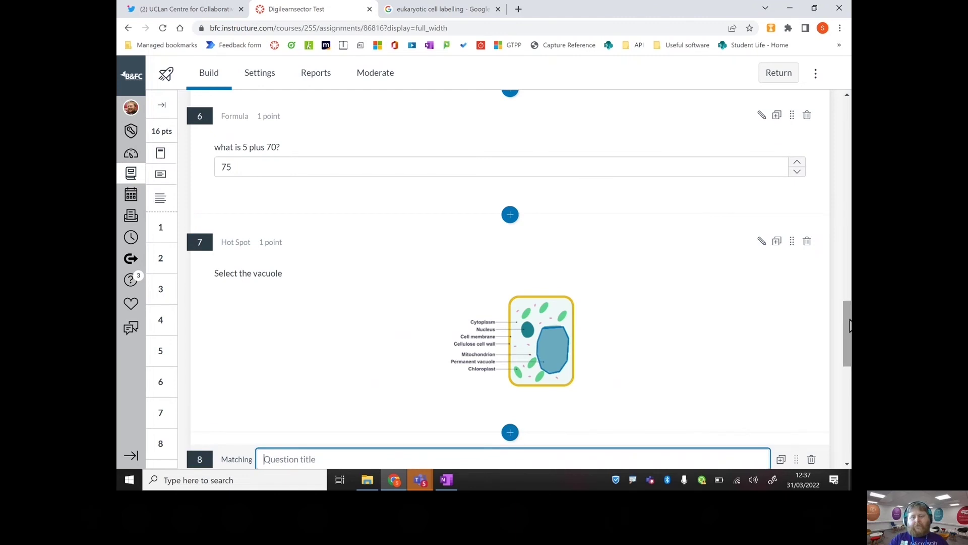
{"action": "scroll", "coordinate": [509, 278], "scroll_direction": "down", "scroll_amount": 2}
{"action": "scroll", "coordinate": [325, 284], "scroll_direction": "up", "scroll_amount": 1}
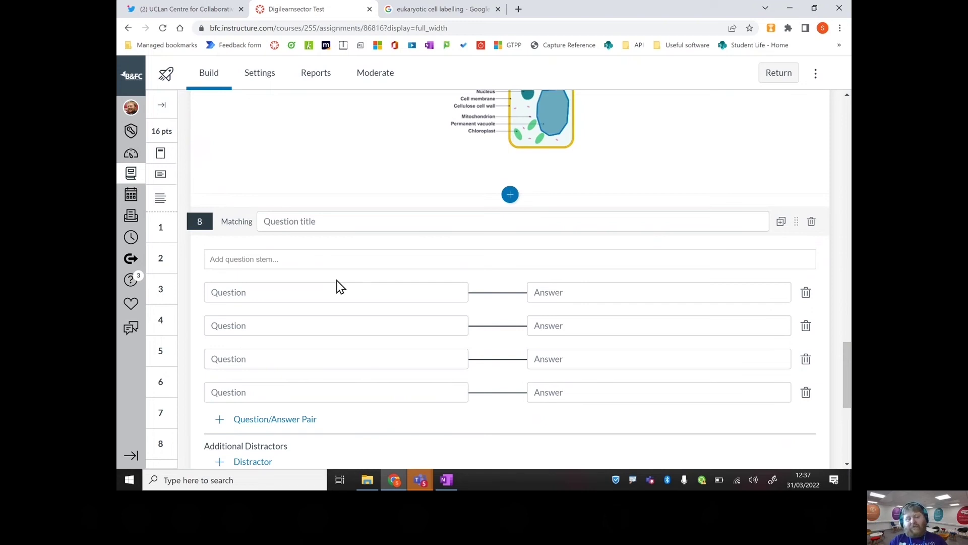
{"action": "left_click", "coordinate": [315, 260]}
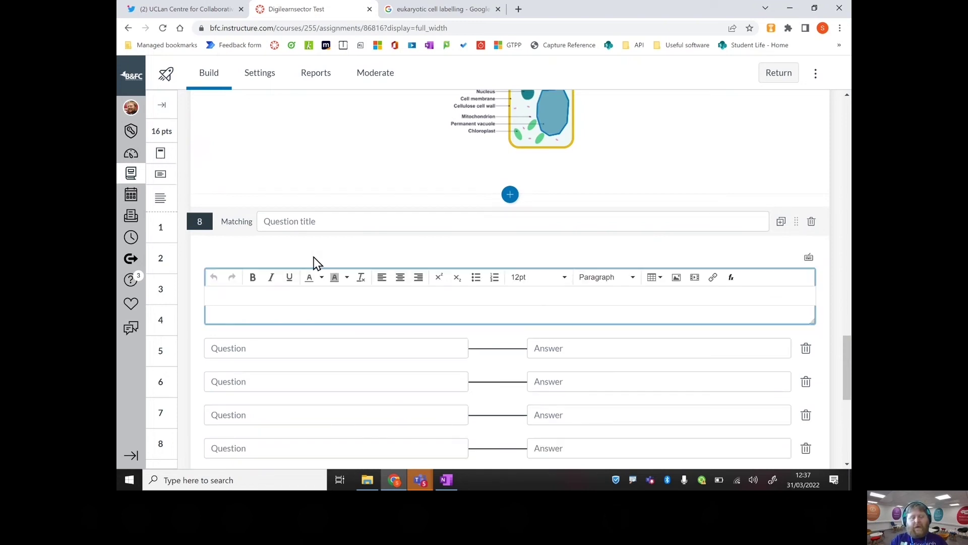
{"action": "type", "text": "Sele"}
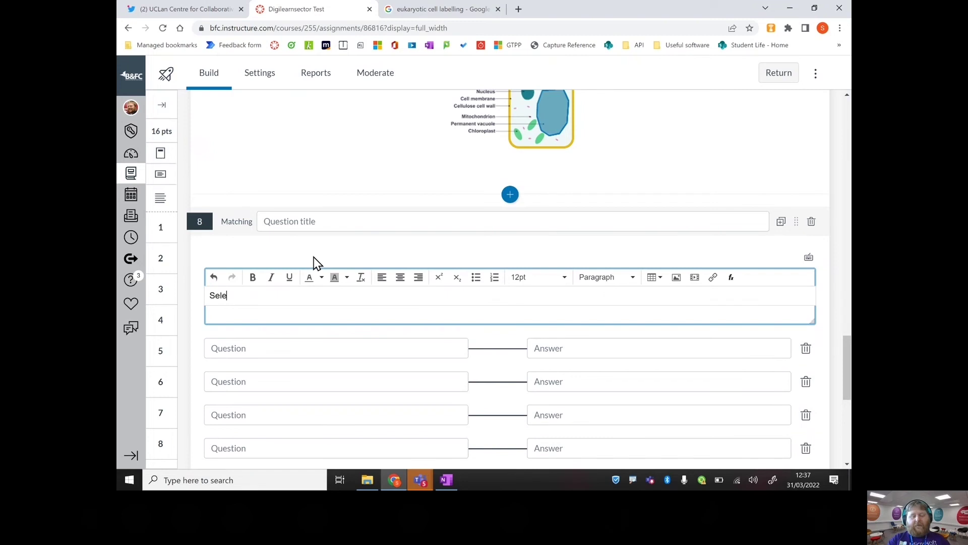
{"action": "type", "text": "ct the correct te"}
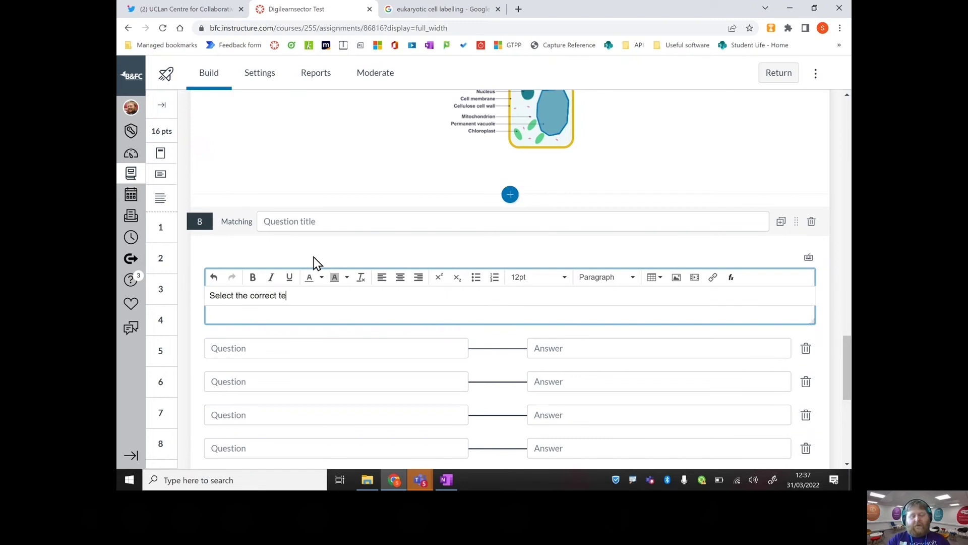
{"action": "type", "text": "rm for each statement"}
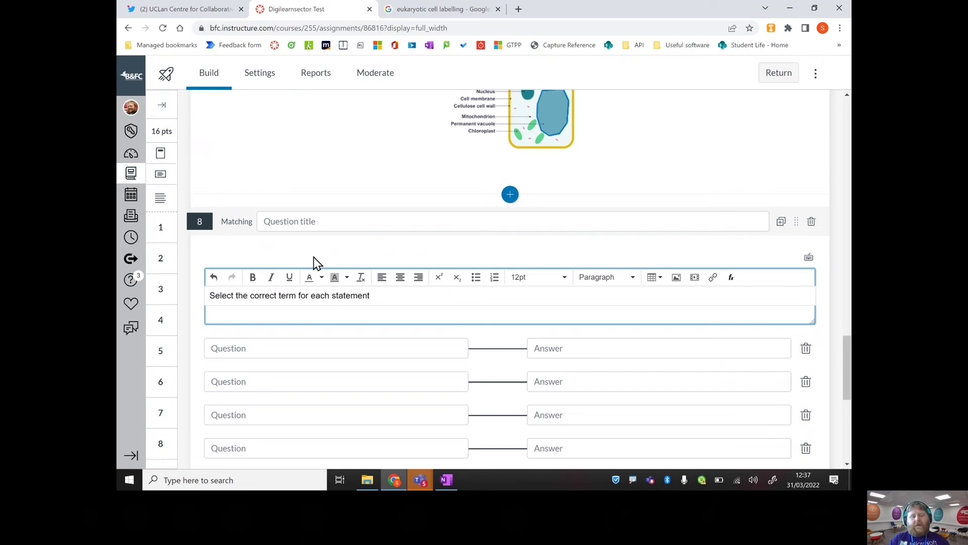
Fill the first matching pair with the question "The art of using tech to enable learning by students" and the answer "Digital Pedagogy"
{"action": "left_click", "coordinate": [218, 347]}
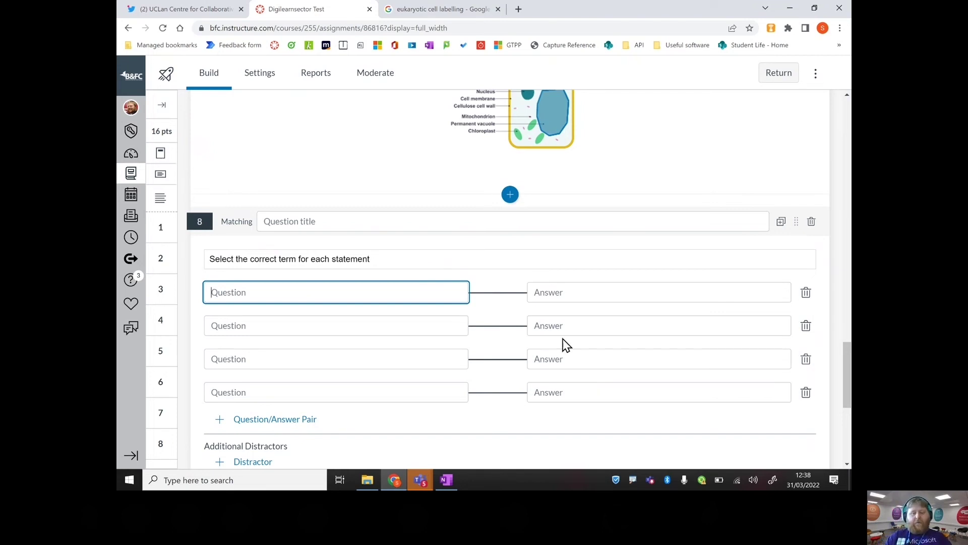
{"action": "left_click", "coordinate": [539, 296]}
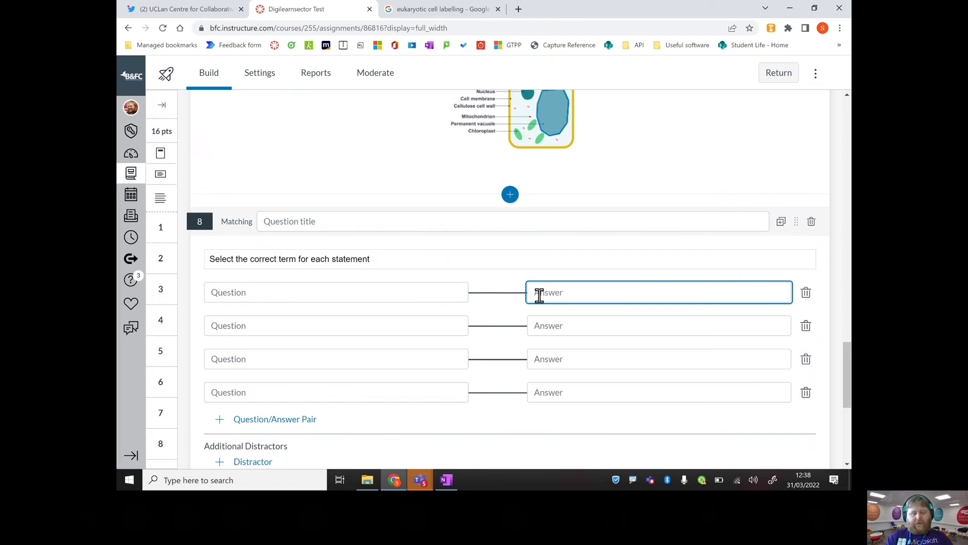
{"action": "type", "text": "Digital Pedagogy"}
{"action": "left_click", "coordinate": [308, 291]}
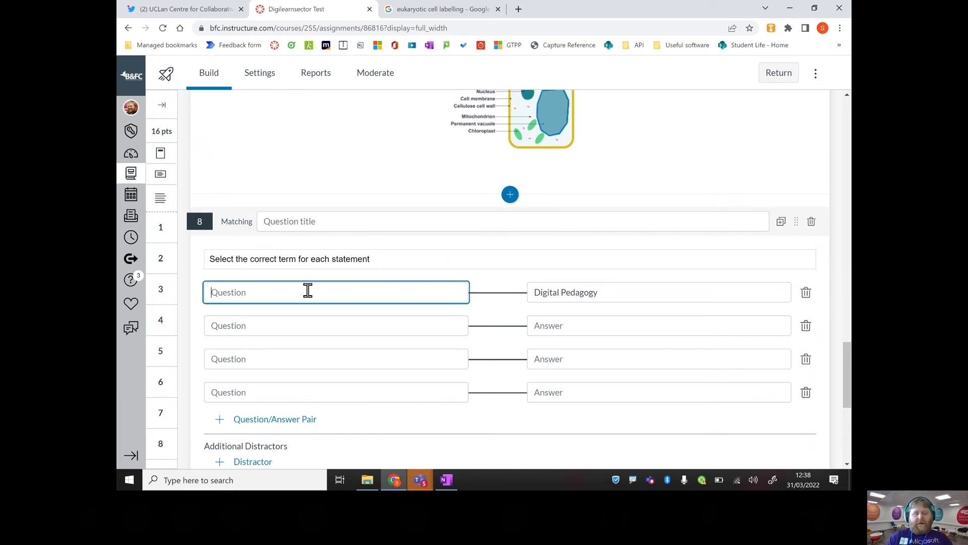
{"action": "type", "text": "The art of using tech to "}
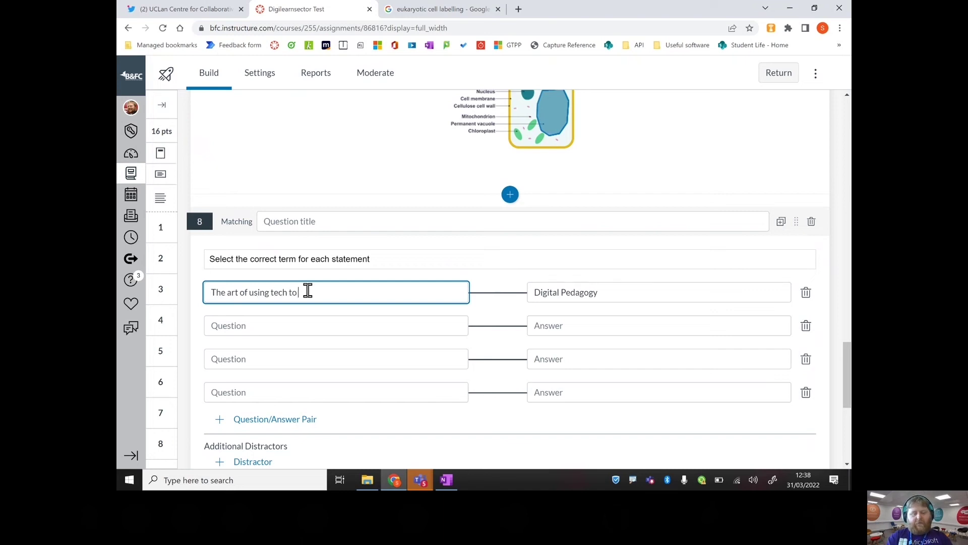
{"action": "type", "text": "enable learning by students"}
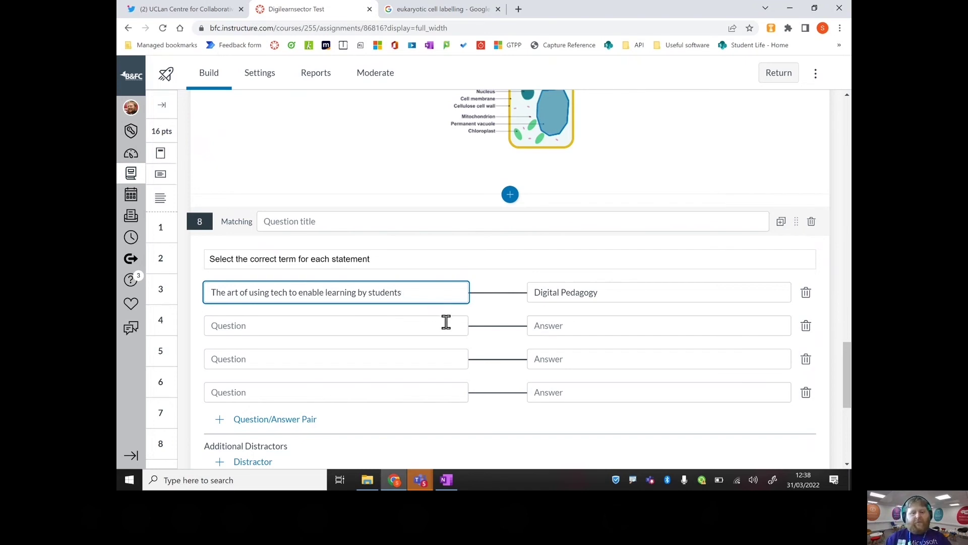
Fill the second matching pair with the question "allows students to click and move content" and the answer "Interactive"
{"action": "left_click", "coordinate": [572, 328]}
{"action": "type", "text": "Interat"}
{"action": "type", "text": "ive"}
{"action": "key", "text": "BackSpace"}
{"action": "key", "text": "BackSpace"}
{"action": "key", "text": "BackSpace"}
{"action": "type", "text": "ctive"}
{"action": "left_click", "coordinate": [402, 324]}
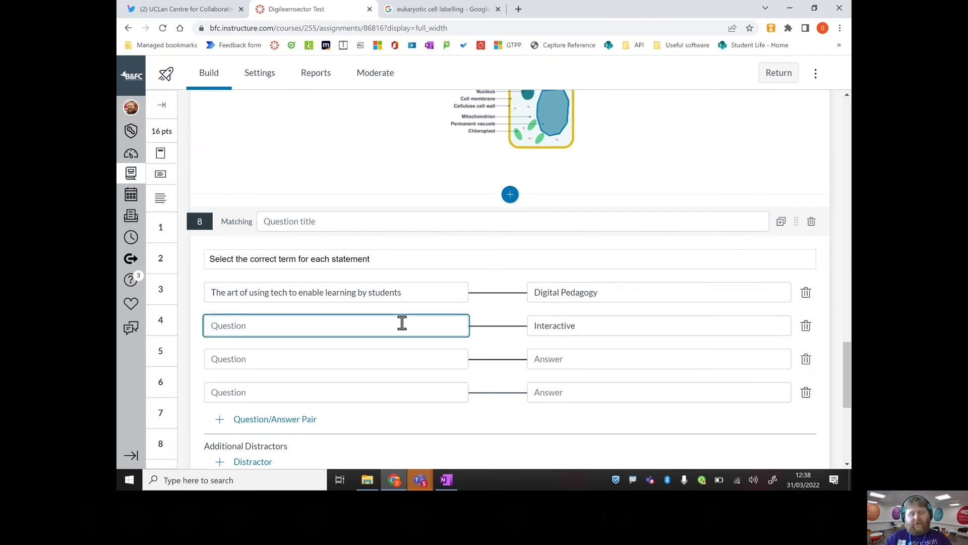
{"action": "type", "text": "allows stud"}
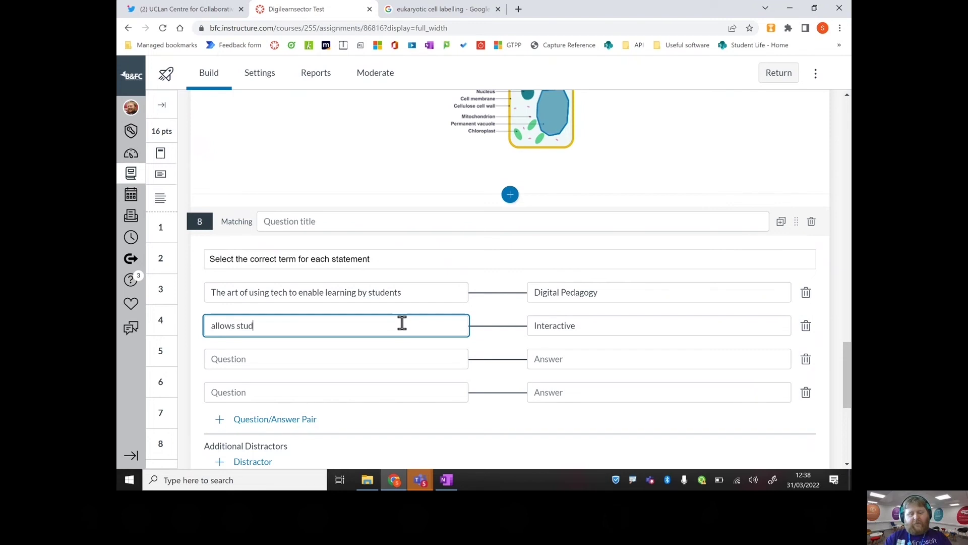
{"action": "type", "text": "ents to c click and move content t"}
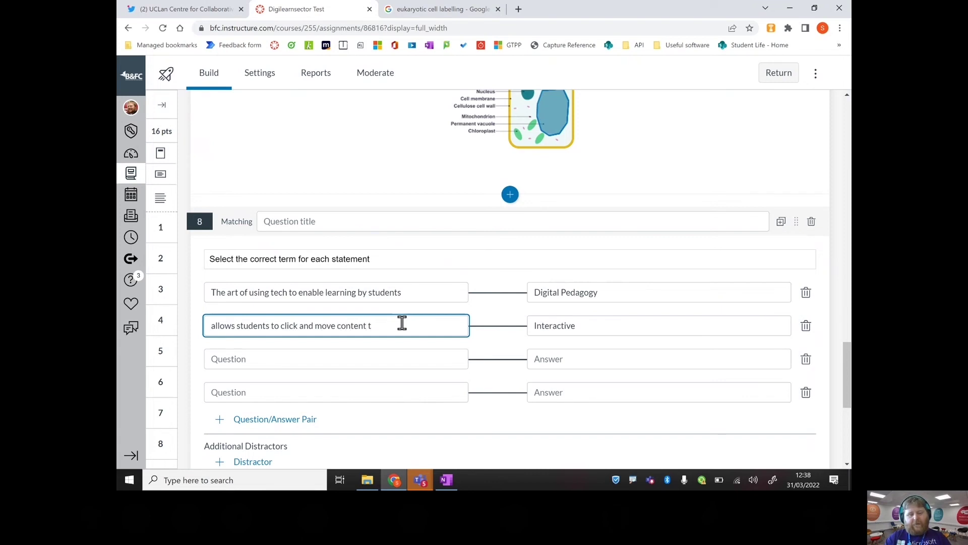
{"action": "key", "text": "BackSpace"}
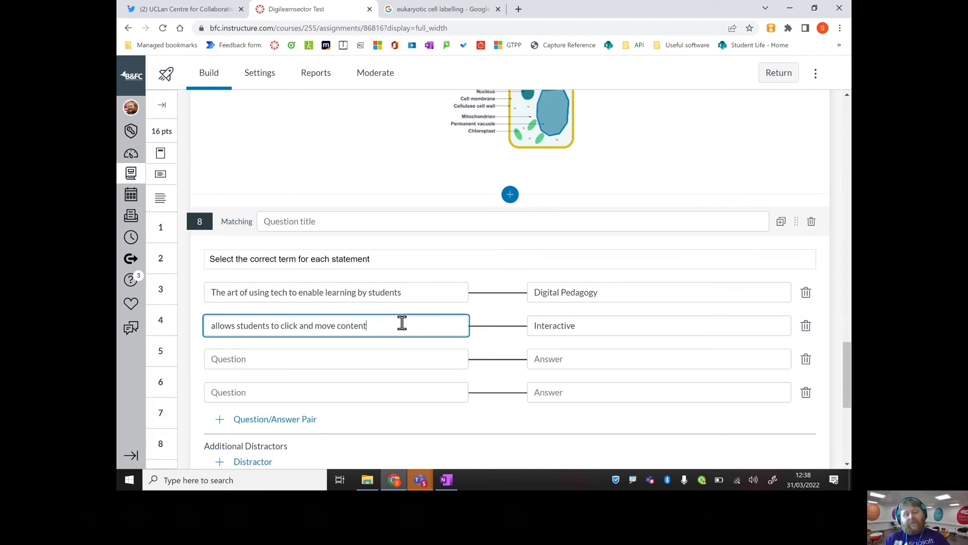
{"action": "left_click", "coordinate": [482, 326]}
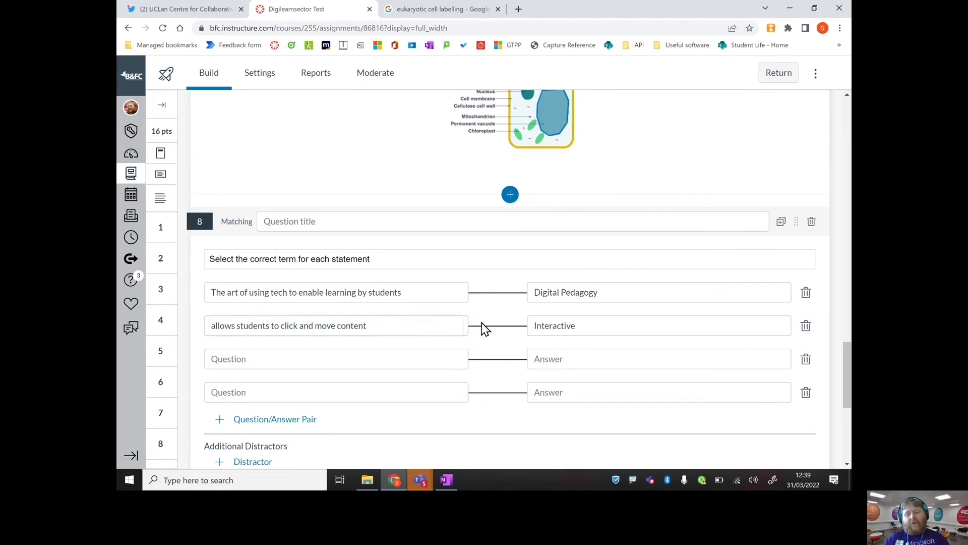
Delete the two empty question/answer pairs, and try an additional distractor field before removing it again
{"action": "left_click", "coordinate": [804, 367]}
{"action": "left_click", "coordinate": [804, 367]}
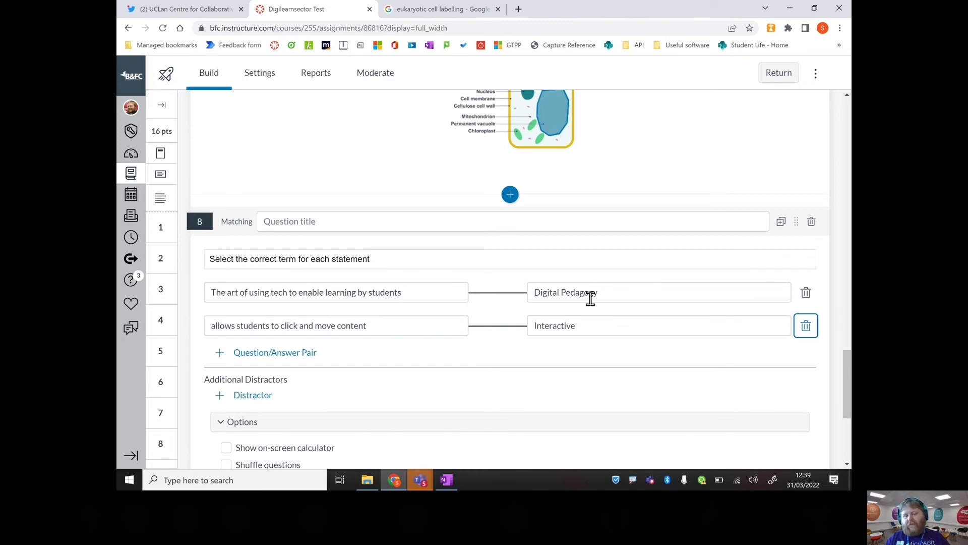
{"action": "left_click", "coordinate": [246, 397]}
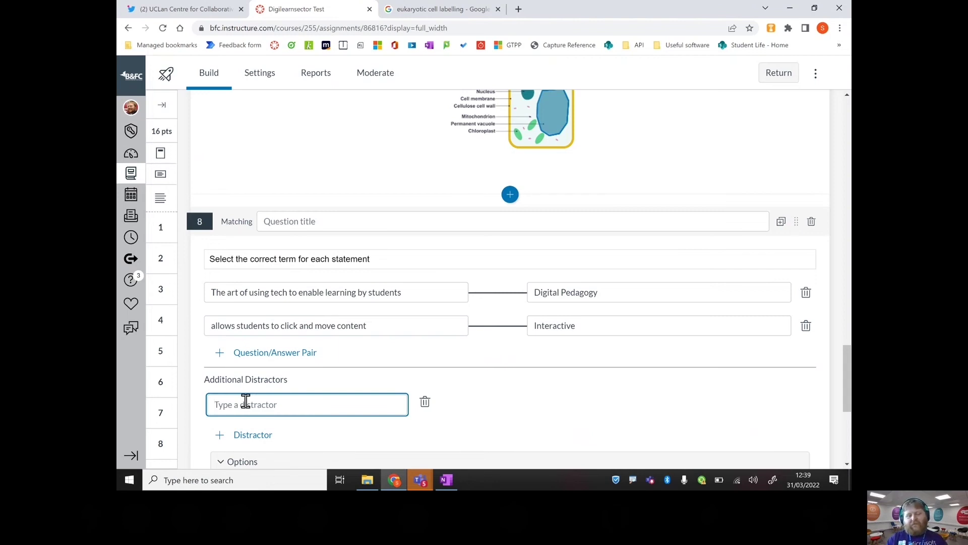
{"action": "left_click", "coordinate": [424, 403]}
Review the grading and other options of the Matching question and turn on Shuffle questions
{"action": "scroll", "coordinate": [849, 398], "scroll_direction": "down", "scroll_amount": 4}
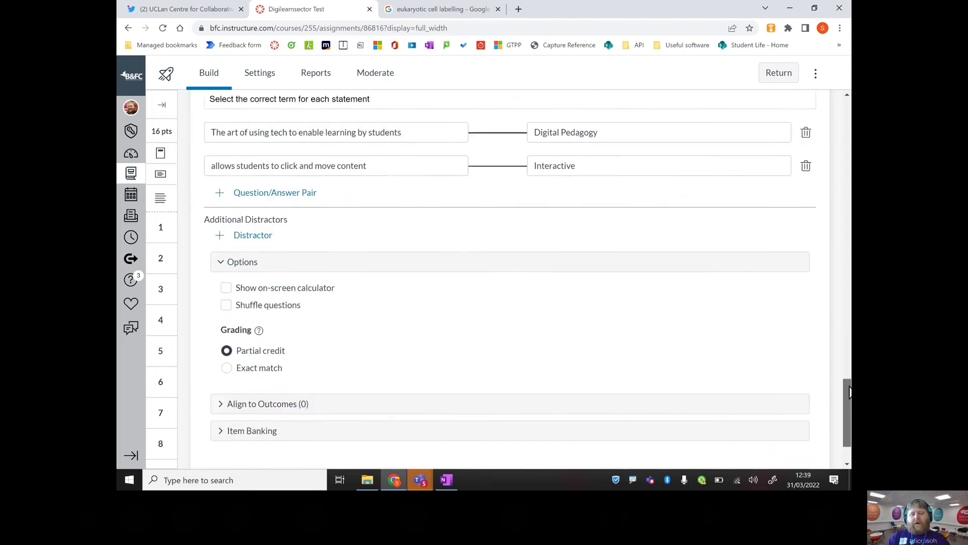
{"action": "scroll", "coordinate": [849, 398], "scroll_direction": "up", "scroll_amount": 1}
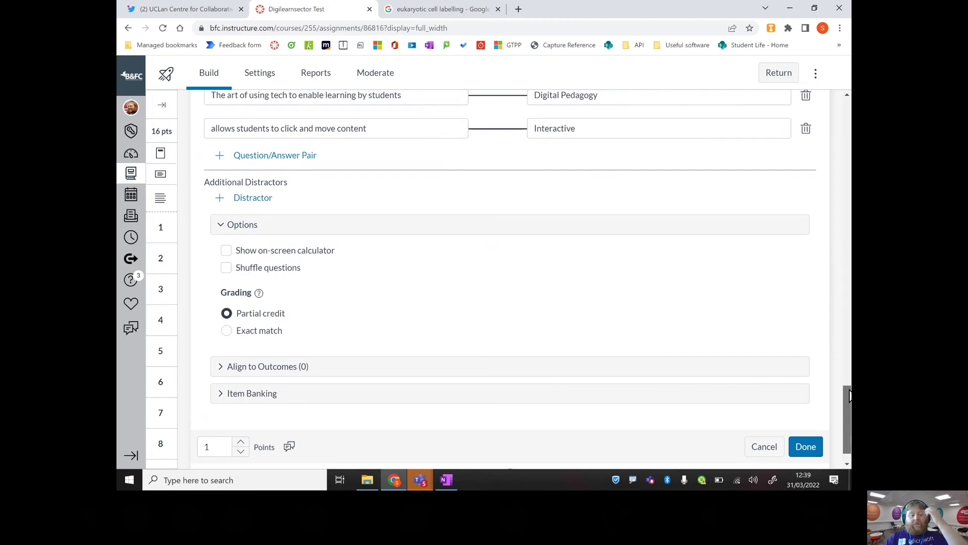
{"action": "scroll", "coordinate": [847, 394], "scroll_direction": "up", "scroll_amount": 2}
{"action": "scroll", "coordinate": [848, 394], "scroll_direction": "down", "scroll_amount": 2}
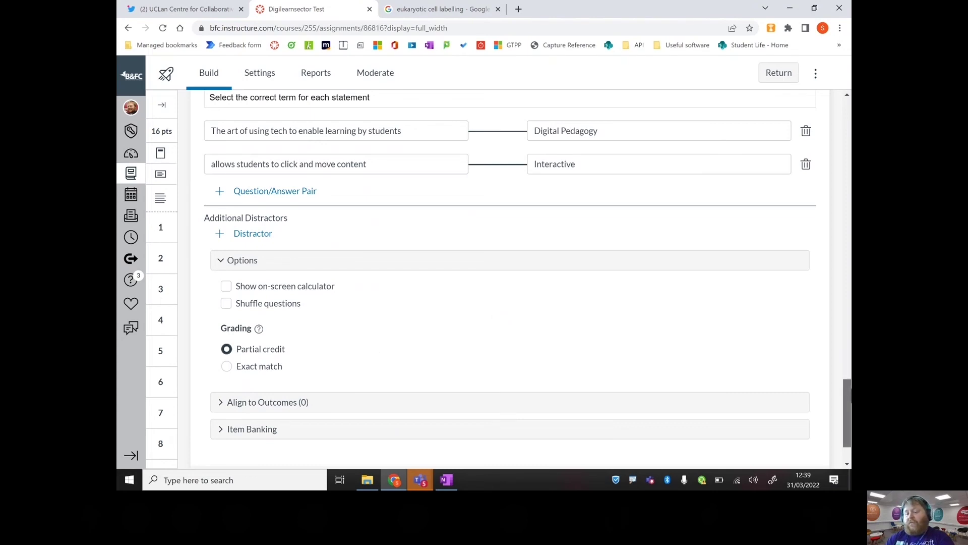
{"action": "scroll", "coordinate": [848, 413], "scroll_direction": "down", "scroll_amount": 2}
{"action": "scroll", "coordinate": [484, 169], "scroll_direction": "up", "scroll_amount": 1}
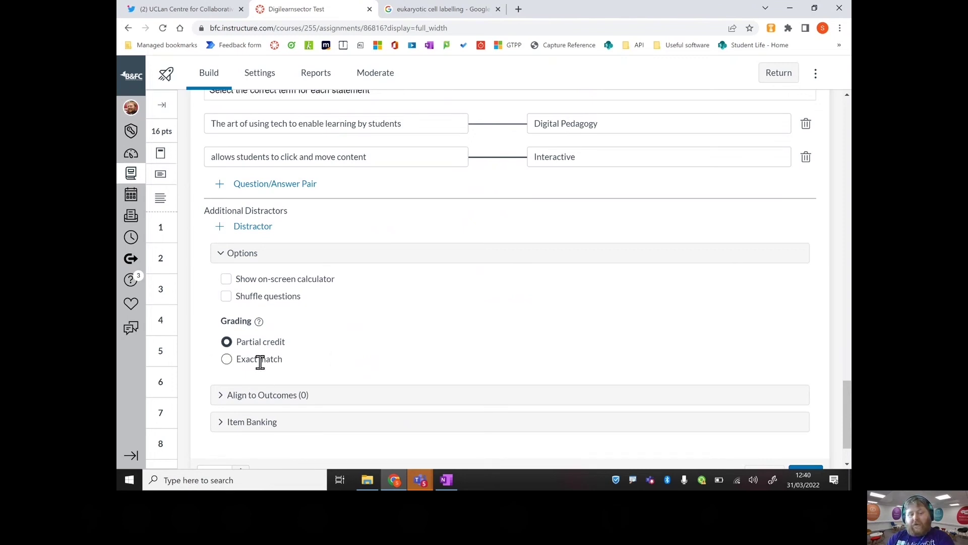
{"action": "left_click", "coordinate": [232, 299]}
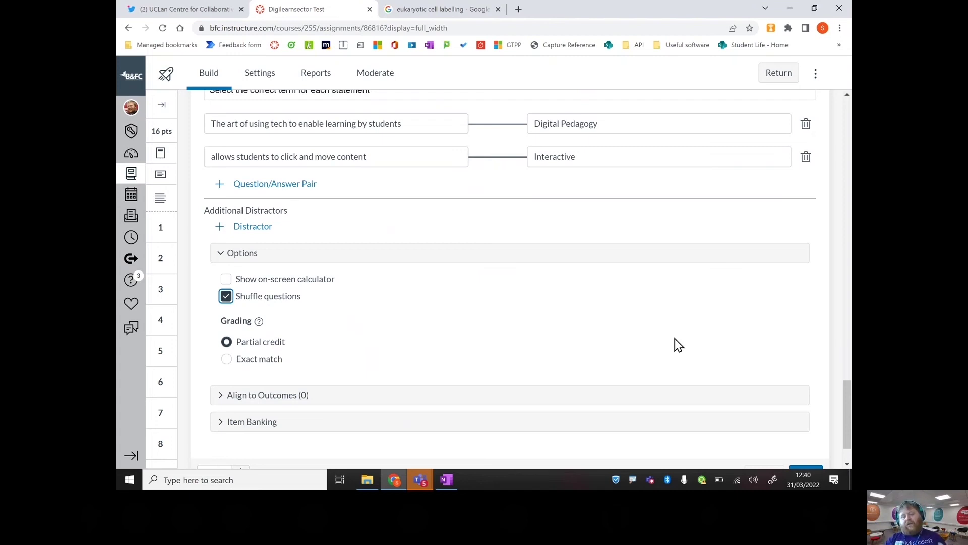
View the student feedback fields of the Matching question, leave them empty, and save the question
{"action": "left_click_drag", "start_coordinate": [843, 416], "coordinate": [842, 434]}
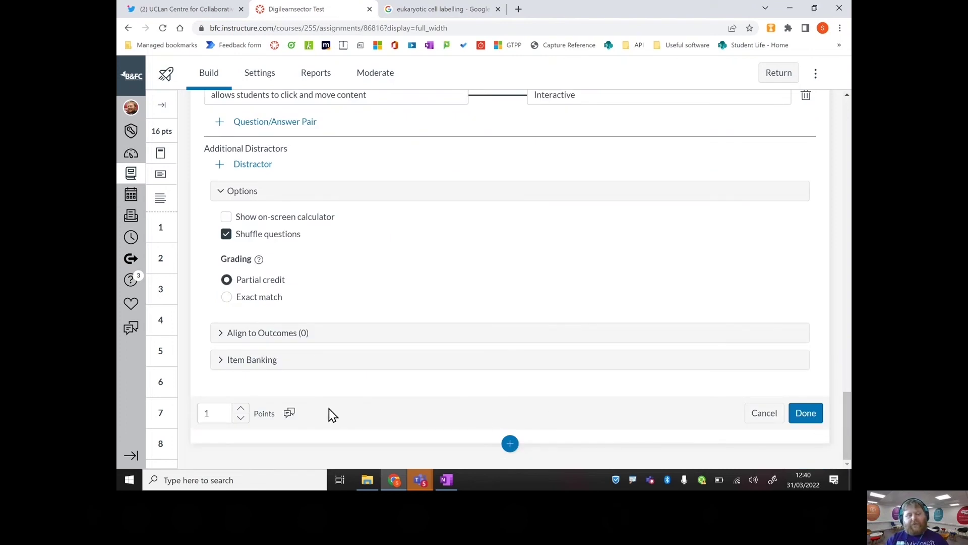
{"action": "left_click", "coordinate": [290, 414]}
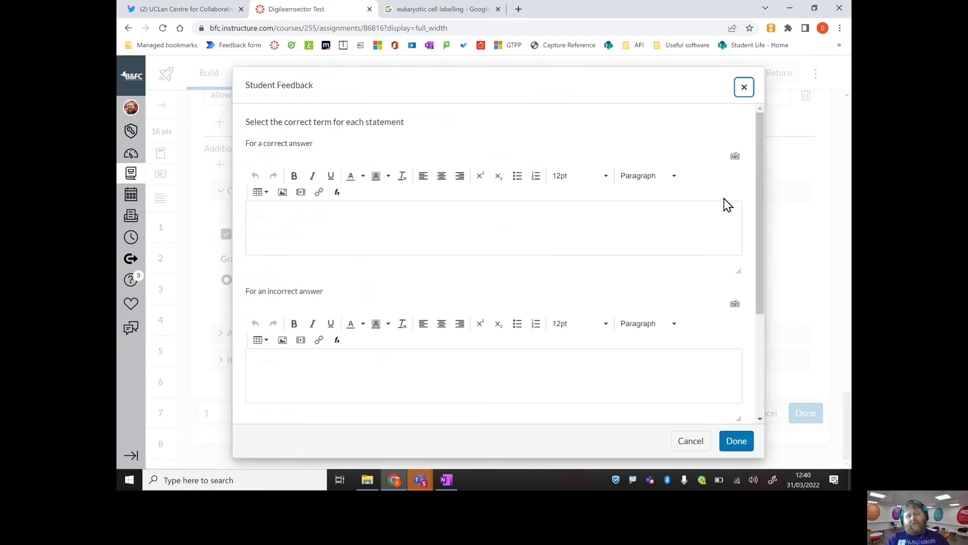
{"action": "left_click_drag", "start_coordinate": [760, 210], "coordinate": [772, 398]}
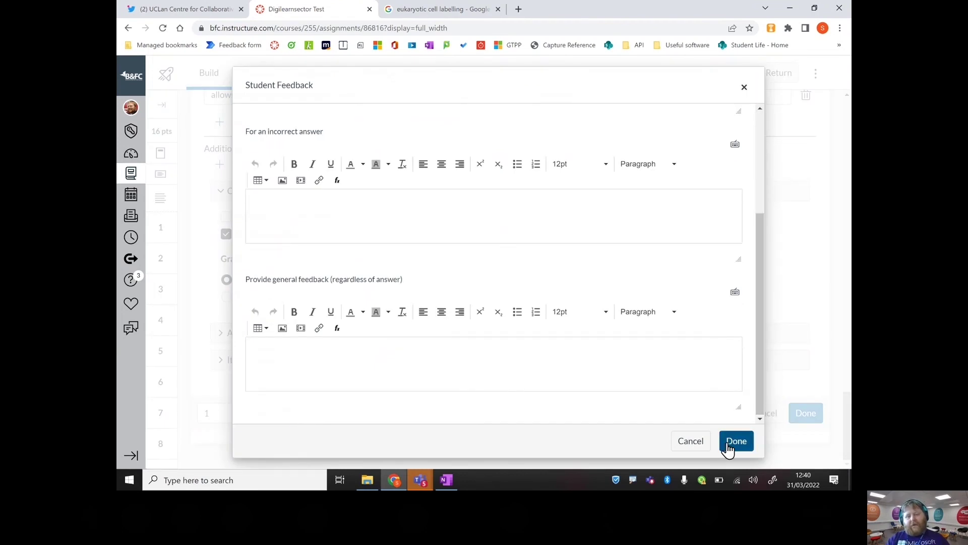
{"action": "left_click", "coordinate": [691, 442]}
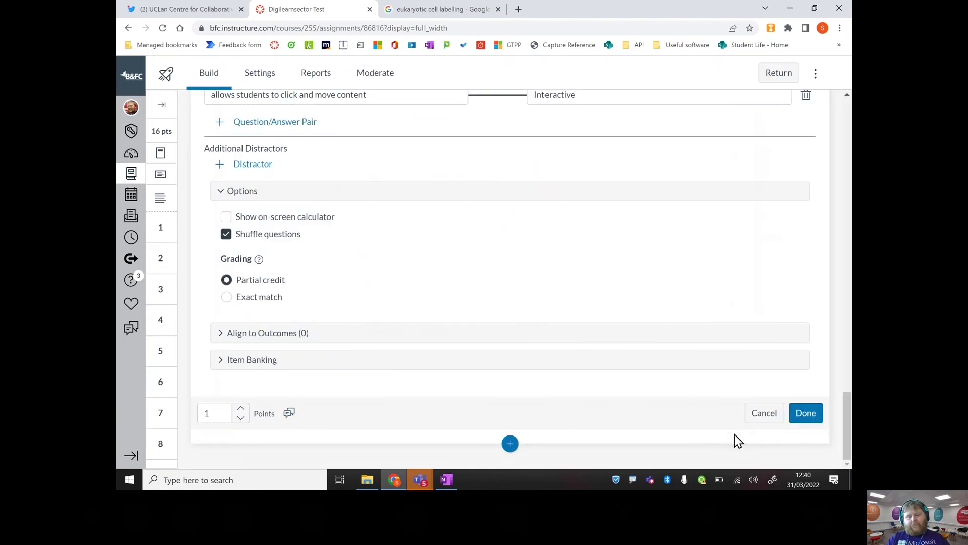
{"action": "left_click", "coordinate": [807, 415]}
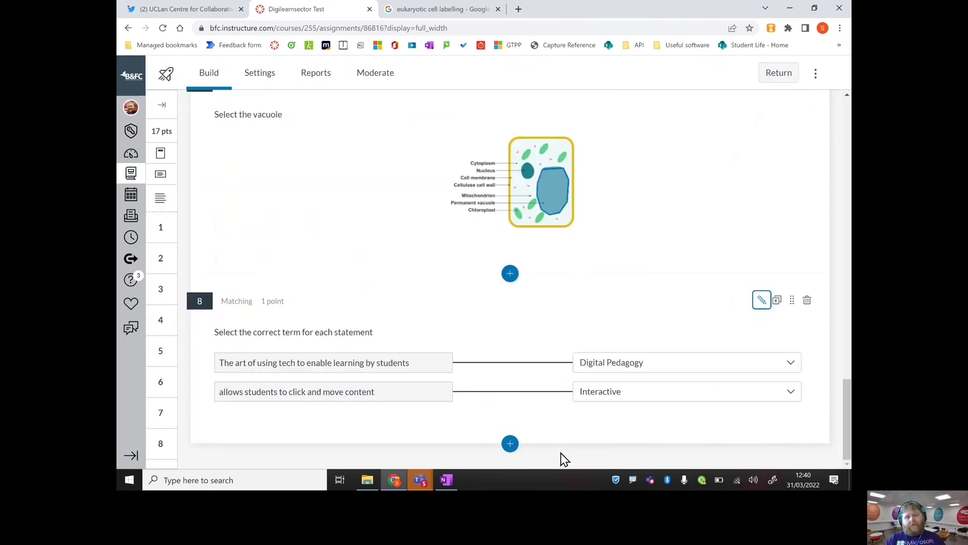
Add a Multiple answer question after question 8 and try out its stem and four answer fields without entering text
{"action": "left_click", "coordinate": [509, 445]}
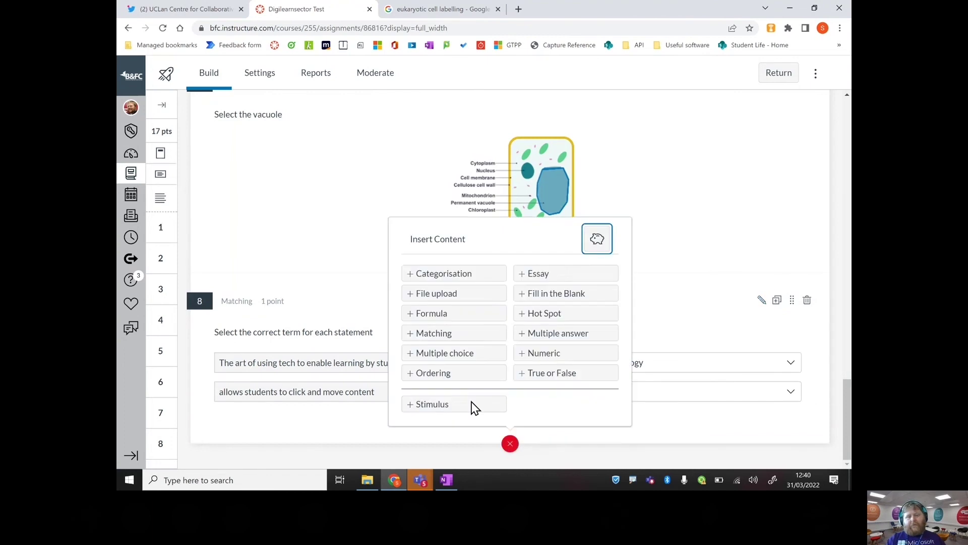
{"action": "left_click", "coordinate": [536, 343]}
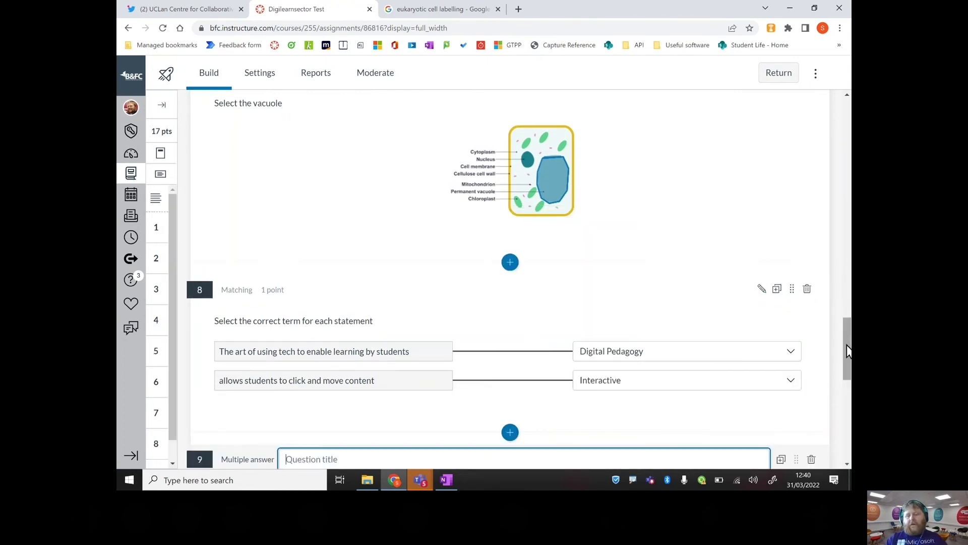
{"action": "left_click_drag", "start_coordinate": [847, 352], "coordinate": [847, 404]}
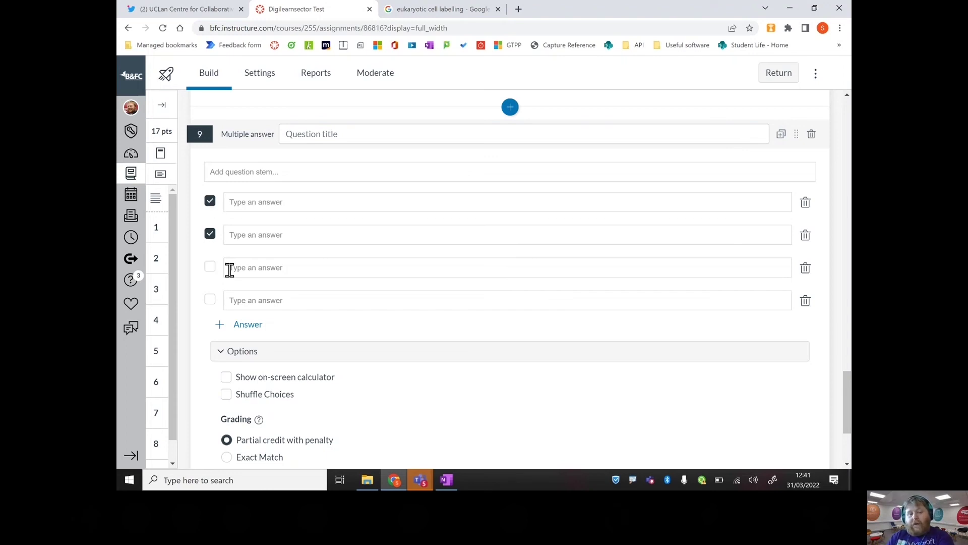
{"action": "left_click", "coordinate": [235, 172]}
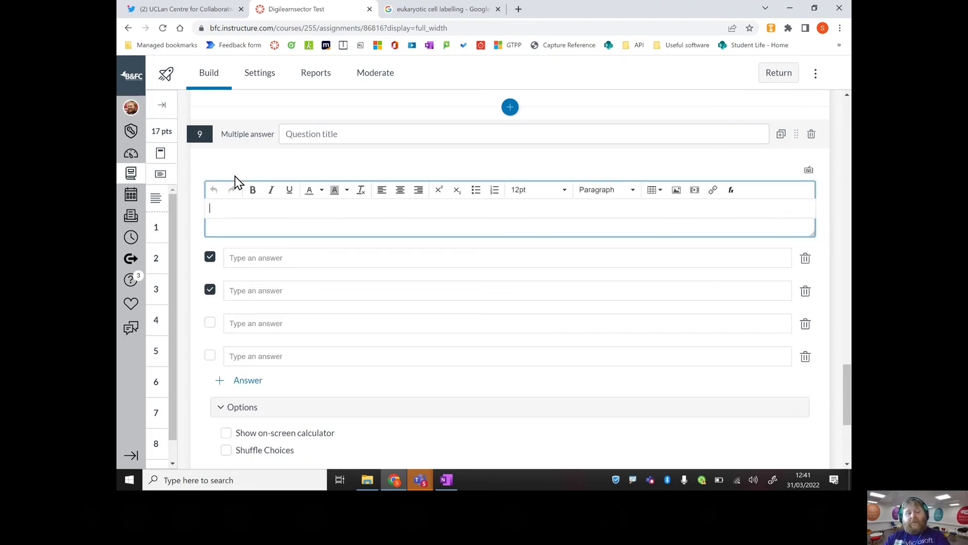
{"action": "left_click", "coordinate": [298, 257]}
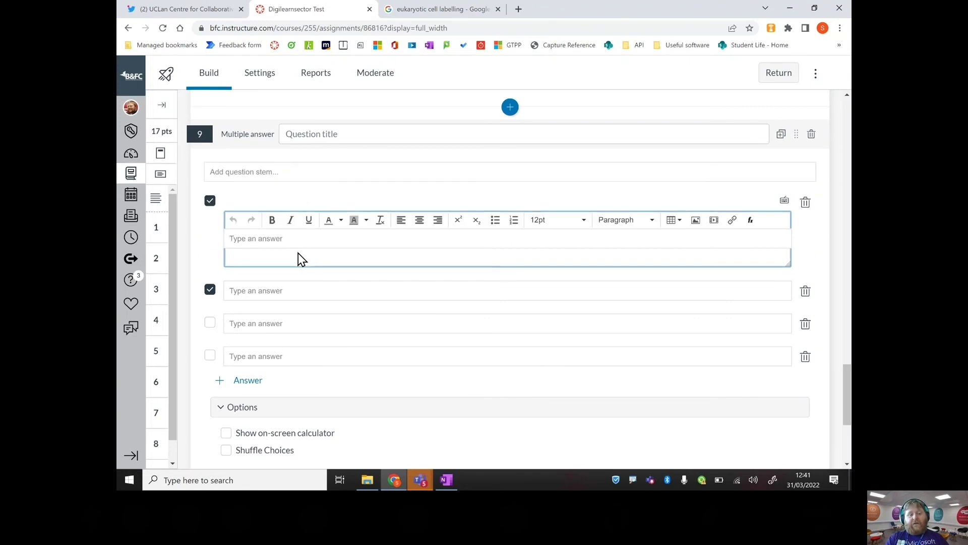
{"action": "left_click", "coordinate": [291, 291]}
{"action": "left_click", "coordinate": [297, 323]}
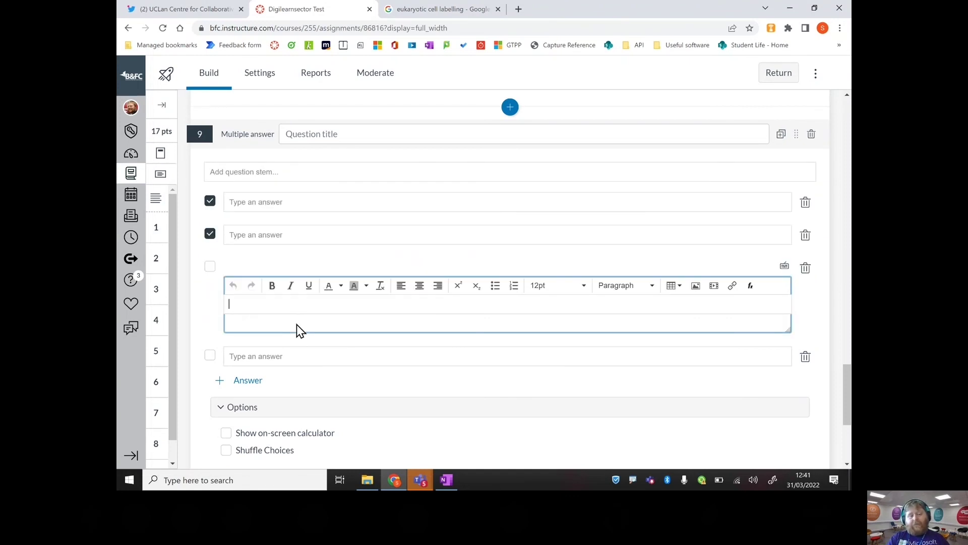
{"action": "left_click", "coordinate": [283, 357]}
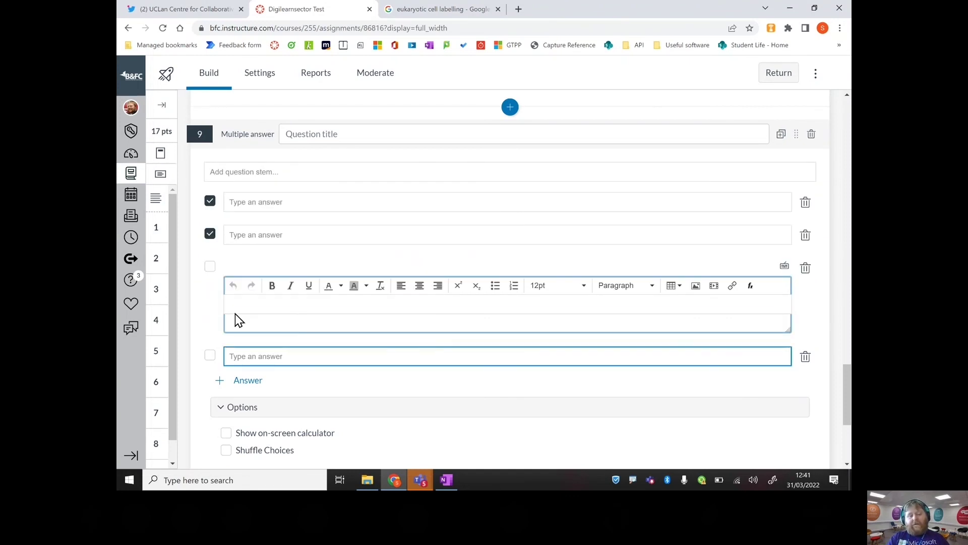
Try marking the third and fourth answers as correct, and unmark both again
{"action": "left_click", "coordinate": [209, 274]}
{"action": "left_click", "coordinate": [209, 272]}
{"action": "left_click", "coordinate": [209, 299]}
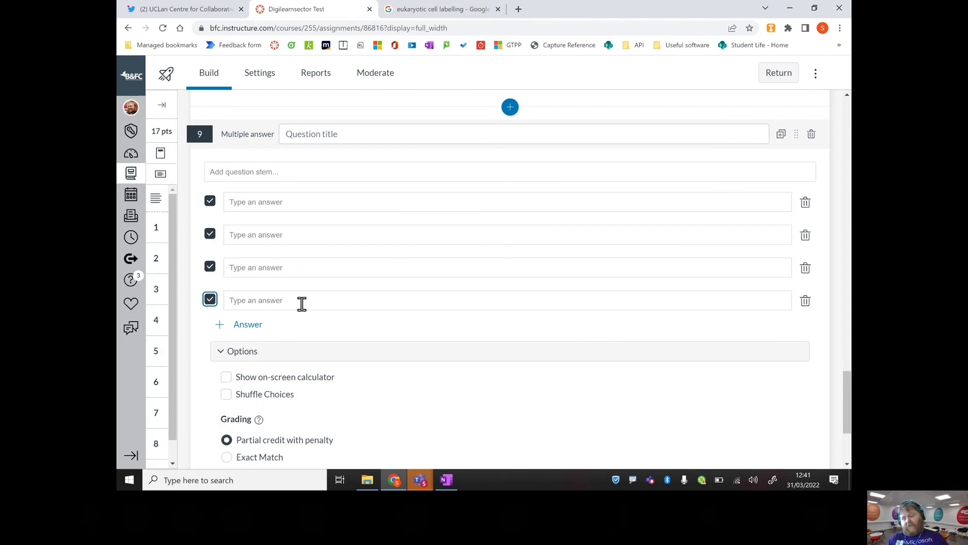
{"action": "left_click", "coordinate": [209, 300]}
{"action": "left_click", "coordinate": [211, 268]}
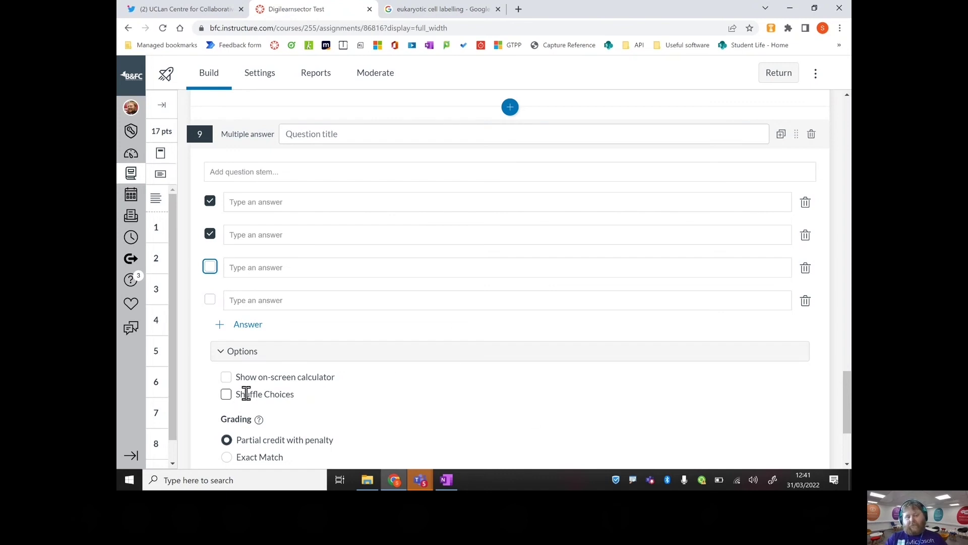
Review the Multiple answer question's options and grading choices, and discard the question
{"action": "left_click_drag", "start_coordinate": [845, 388], "coordinate": [844, 401]}
{"action": "scroll", "coordinate": [476, 398], "scroll_direction": "down", "scroll_amount": 2}
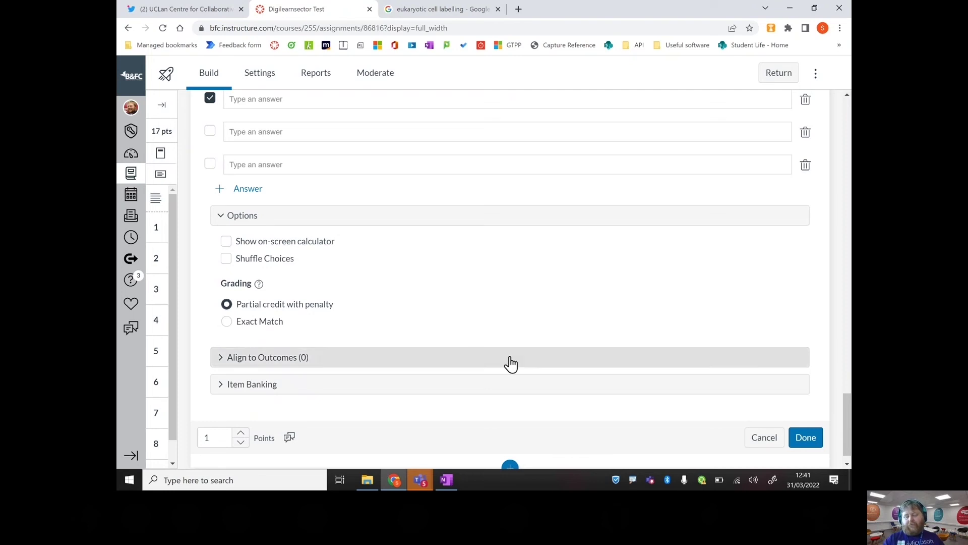
{"action": "left_click", "coordinate": [763, 438]}
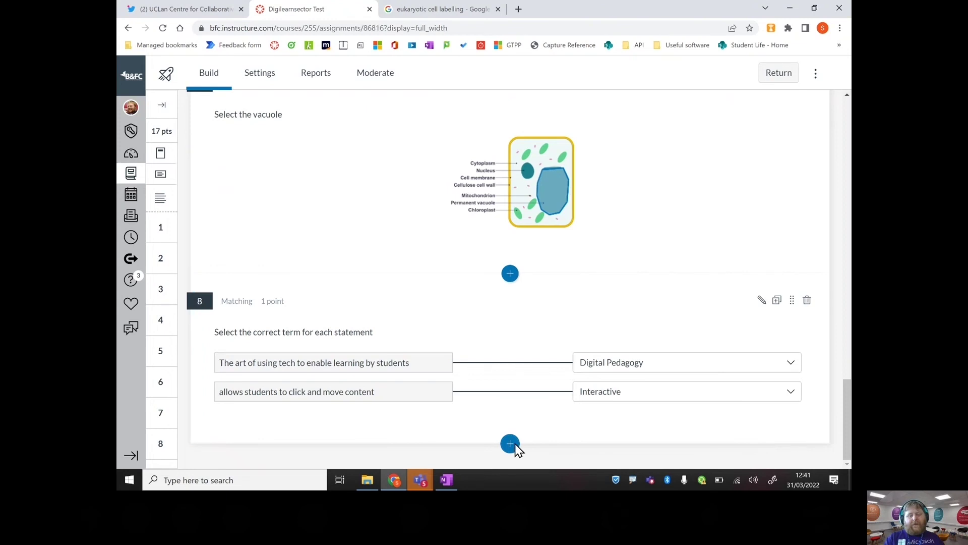
Add a Multiple choice question after question 8 and try different choices as the correct answer, ending on the first
{"action": "left_click", "coordinate": [511, 444]}
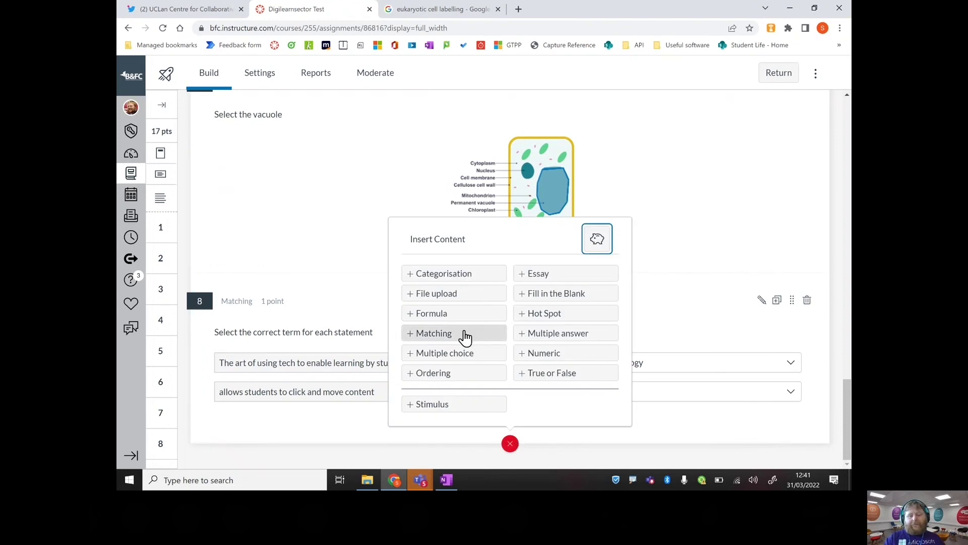
{"action": "left_click", "coordinate": [476, 365]}
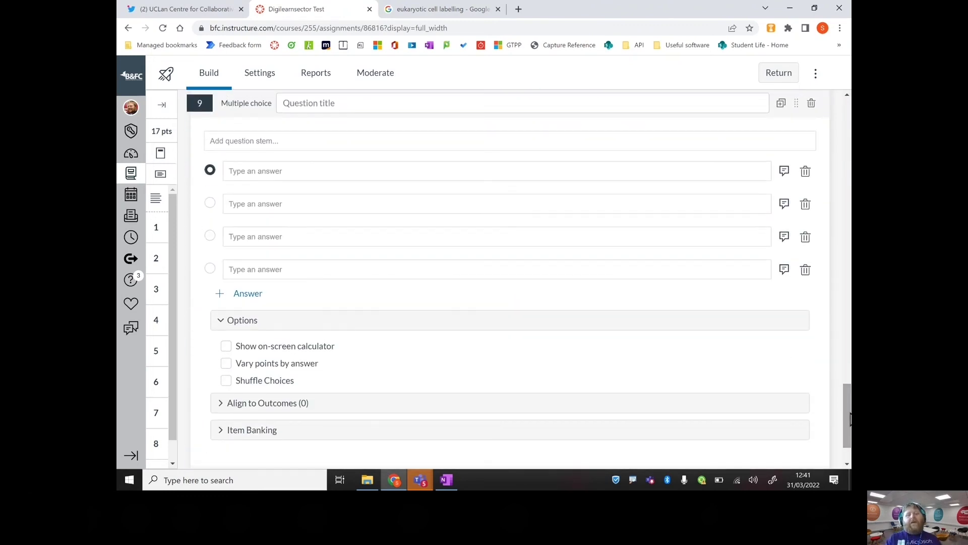
{"action": "left_click", "coordinate": [210, 203]}
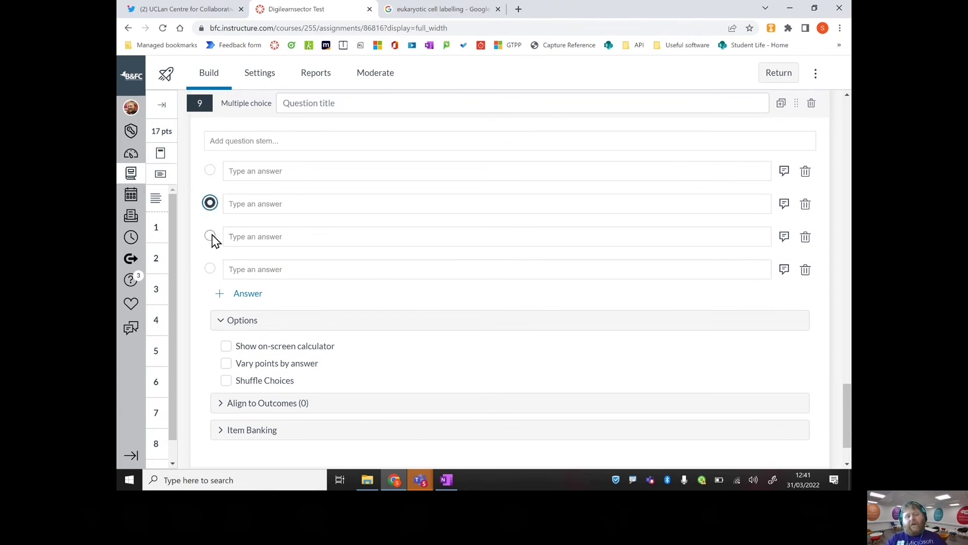
{"action": "left_click", "coordinate": [210, 236]}
{"action": "left_click", "coordinate": [211, 269]}
{"action": "left_click", "coordinate": [210, 205]}
{"action": "left_click", "coordinate": [210, 172]}
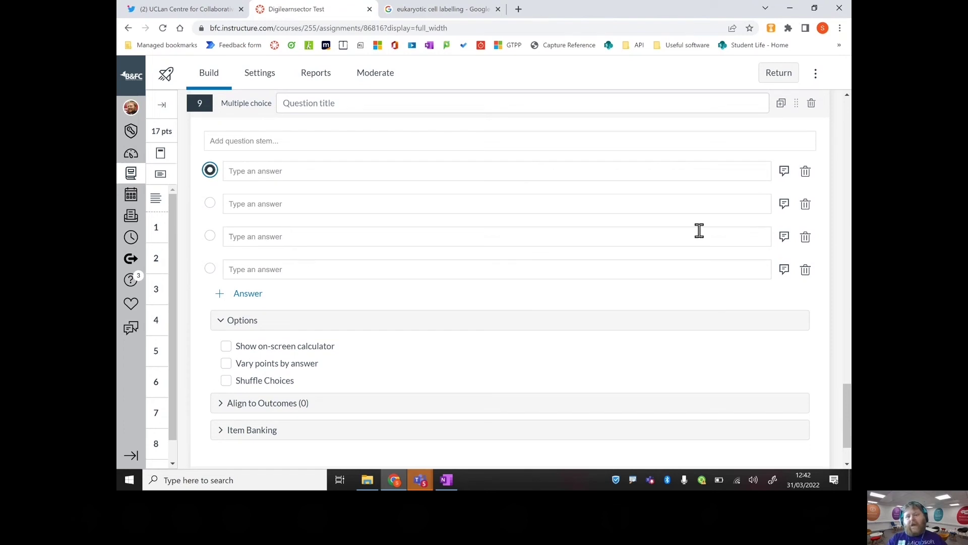
Open the answer feedback editors for the first and second choices of the Multiple choice question
{"action": "left_click", "coordinate": [784, 170]}
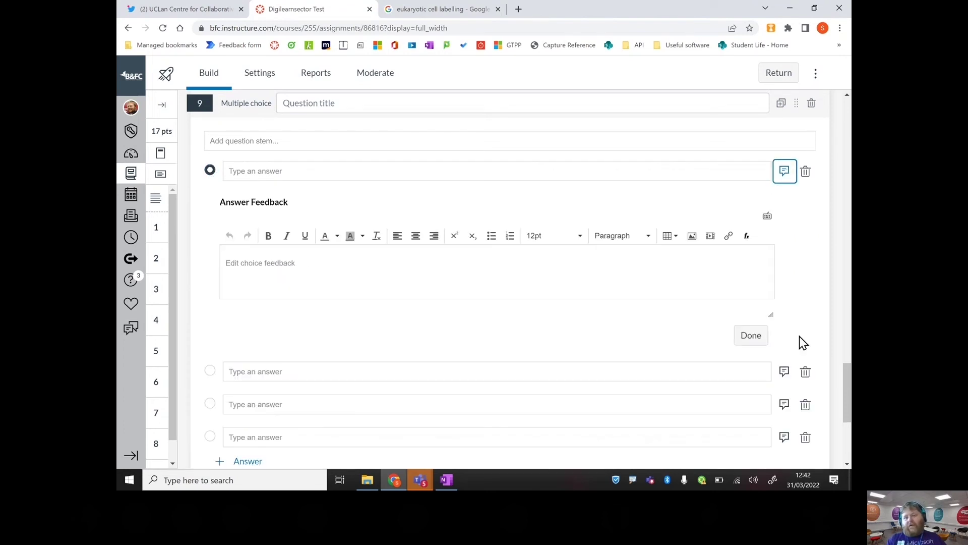
{"action": "left_click", "coordinate": [785, 371]}
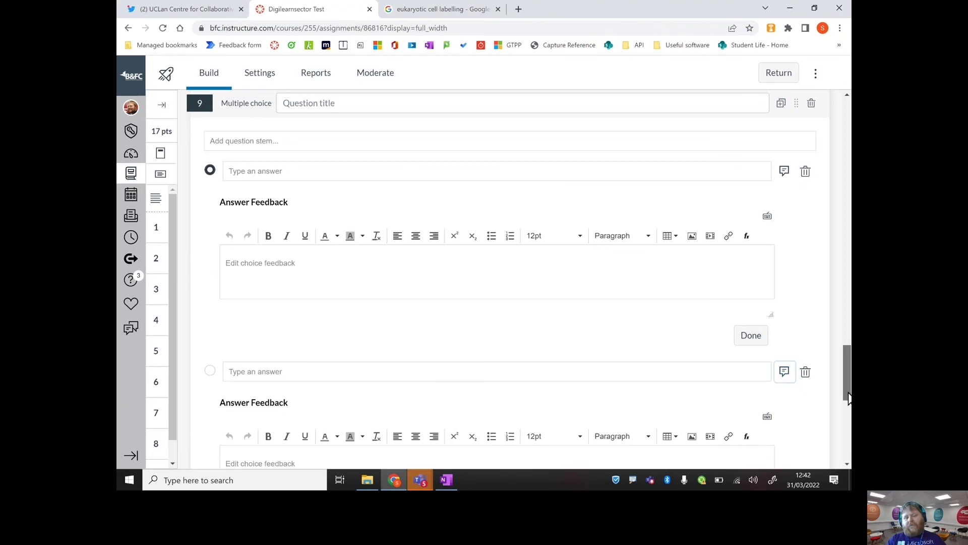
{"action": "scroll", "coordinate": [849, 399], "scroll_direction": "down", "scroll_amount": 4}
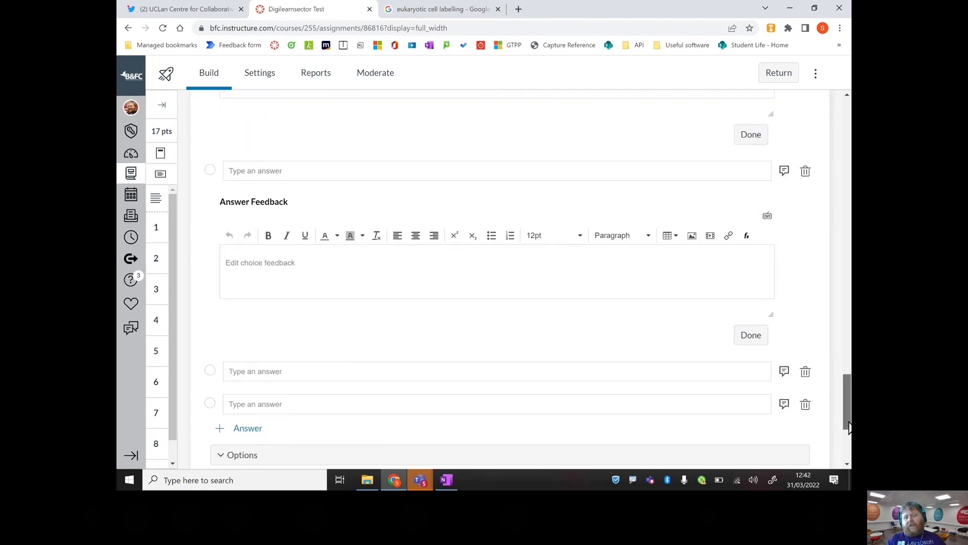
Open the answer feedback editors for the third and fourth choices of the Multiple choice question
{"action": "left_click", "coordinate": [784, 373]}
{"action": "scroll", "coordinate": [823, 391], "scroll_direction": "down", "scroll_amount": 1}
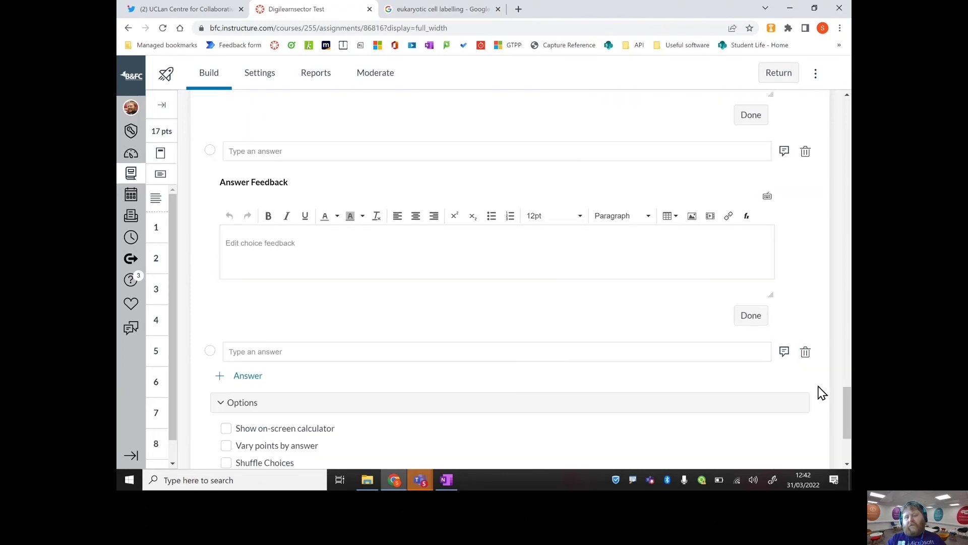
{"action": "left_click", "coordinate": [786, 355]}
{"action": "scroll", "coordinate": [849, 414], "scroll_direction": "down", "scroll_amount": 3}
{"action": "left_click_drag", "start_coordinate": [850, 431], "coordinate": [849, 355]}
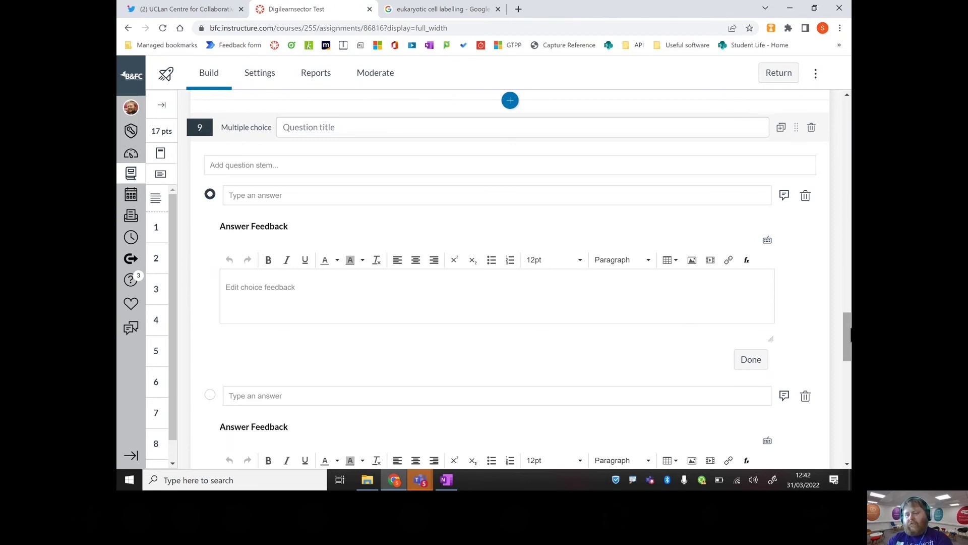
Review the choices' feedback editors and enable Vary points by answer for the Multiple choice question
{"action": "scroll", "coordinate": [847, 348], "scroll_direction": "down", "scroll_amount": 3}
{"action": "scroll", "coordinate": [848, 353], "scroll_direction": "down", "scroll_amount": 2}
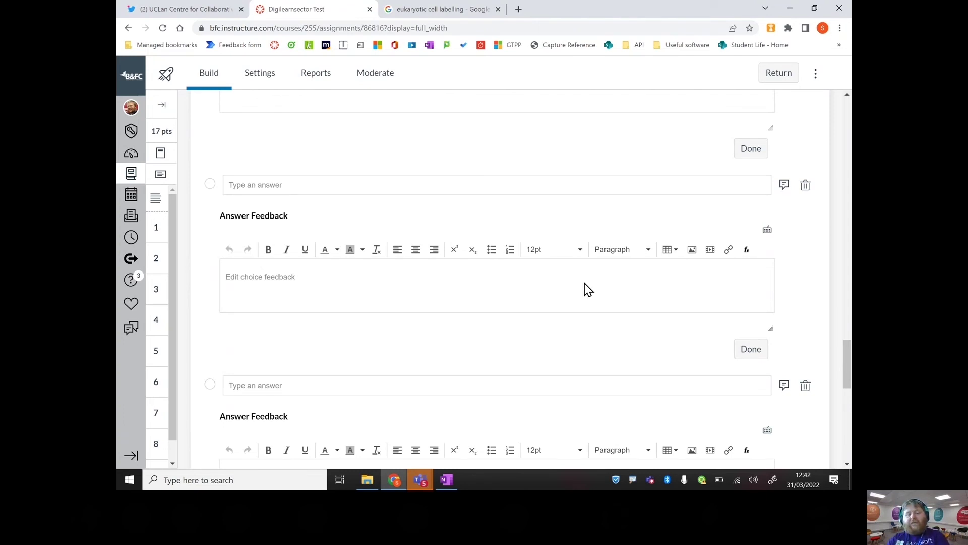
{"action": "left_click_drag", "start_coordinate": [848, 368], "coordinate": [847, 390]}
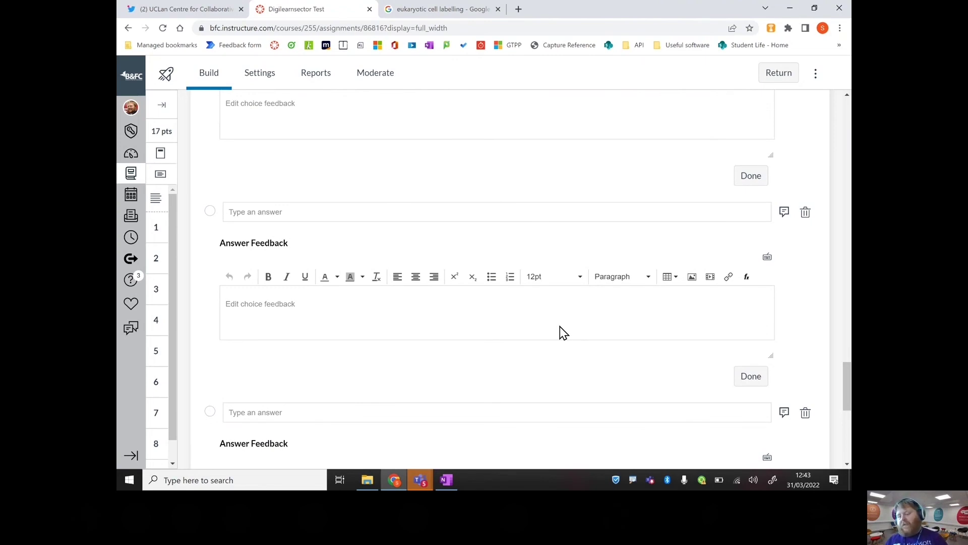
{"action": "left_click_drag", "start_coordinate": [846, 373], "coordinate": [845, 391]}
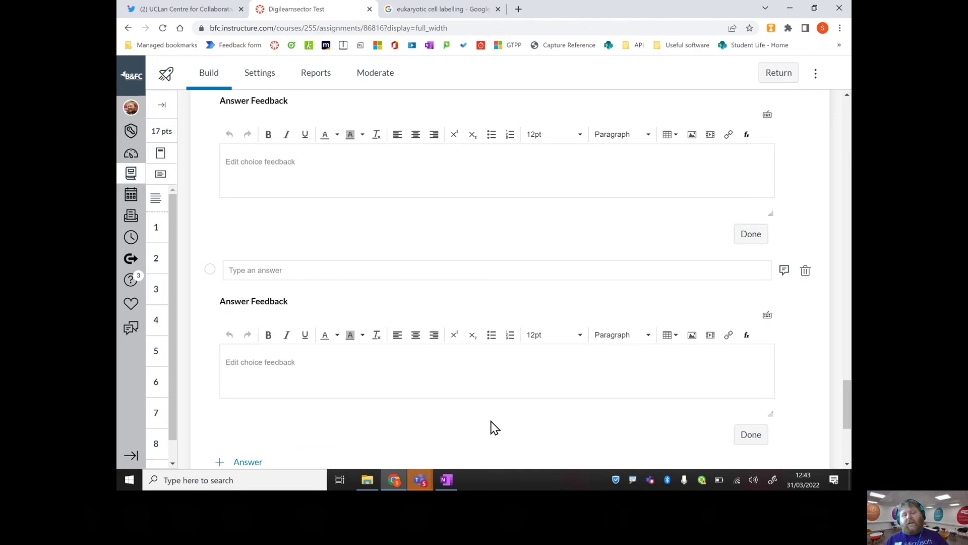
{"action": "left_click_drag", "start_coordinate": [845, 389], "coordinate": [845, 425]}
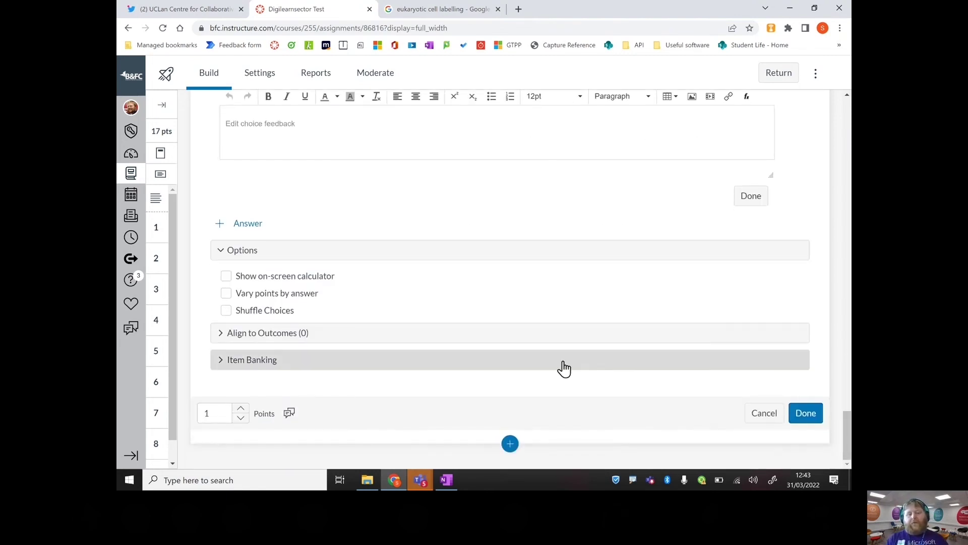
{"action": "left_click", "coordinate": [226, 293]}
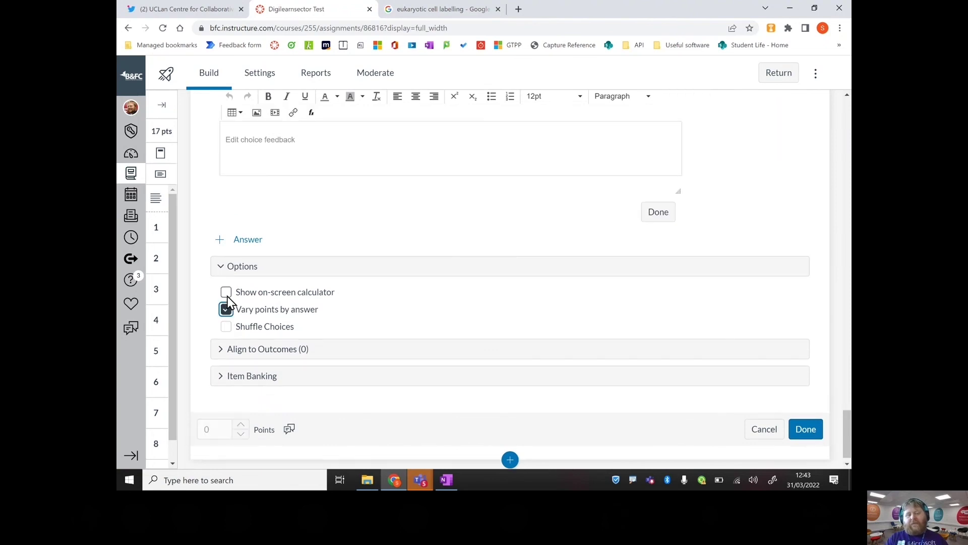
{"action": "scroll", "coordinate": [510, 277], "scroll_direction": "up", "scroll_amount": 10}
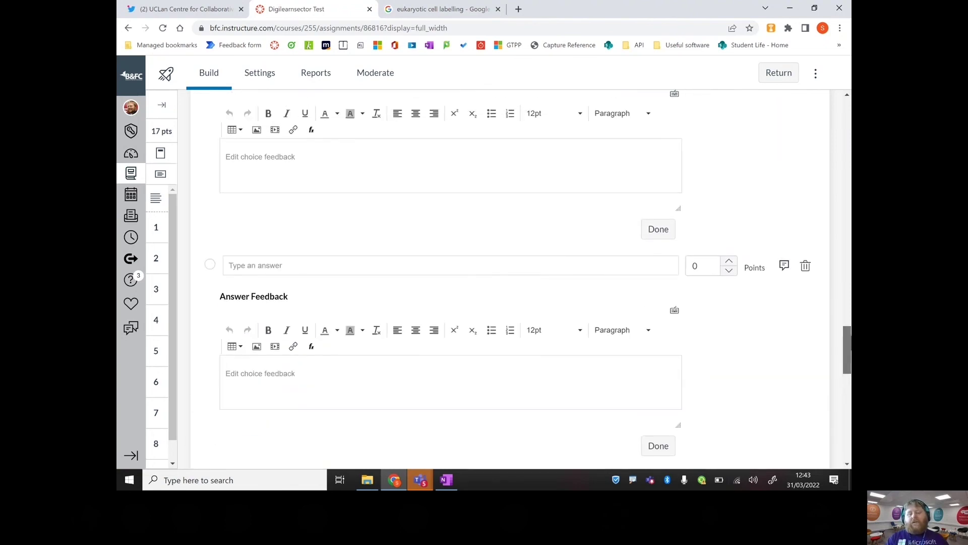
{"action": "left_click_drag", "start_coordinate": [849, 310], "coordinate": [851, 339]}
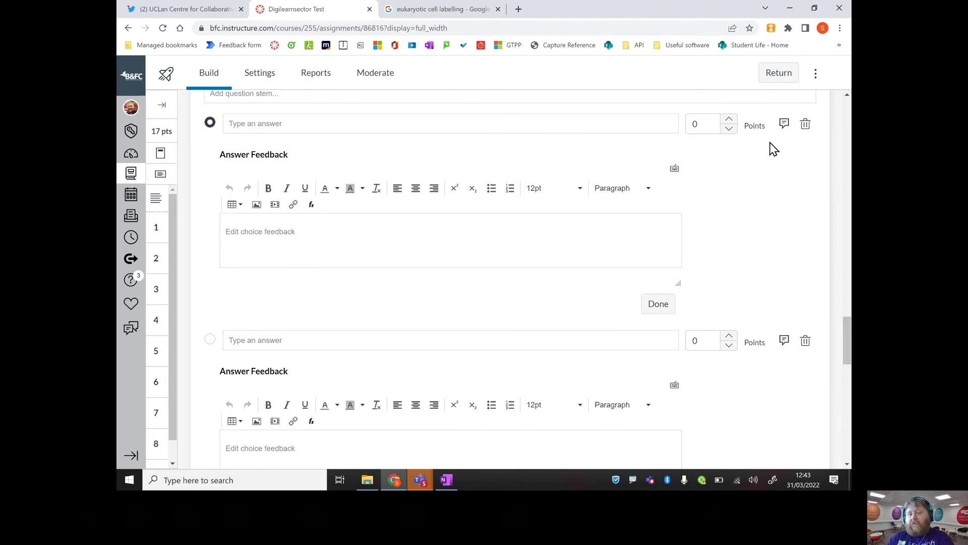
Award 2 points to the first choice, try 1 and then 0 points for the second, and discard the Multiple choice question
{"action": "left_click", "coordinate": [729, 118]}
{"action": "left_click", "coordinate": [728, 118]}
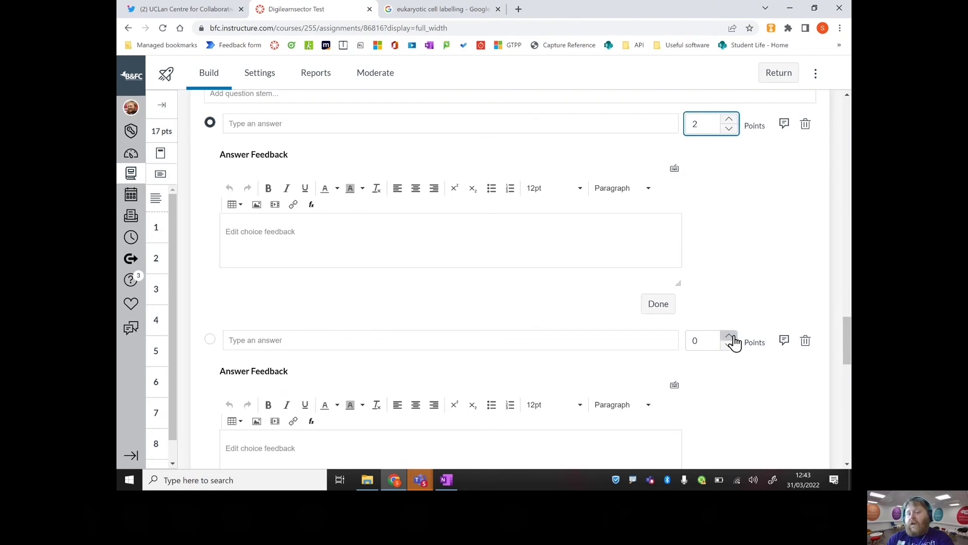
{"action": "left_click", "coordinate": [729, 335]}
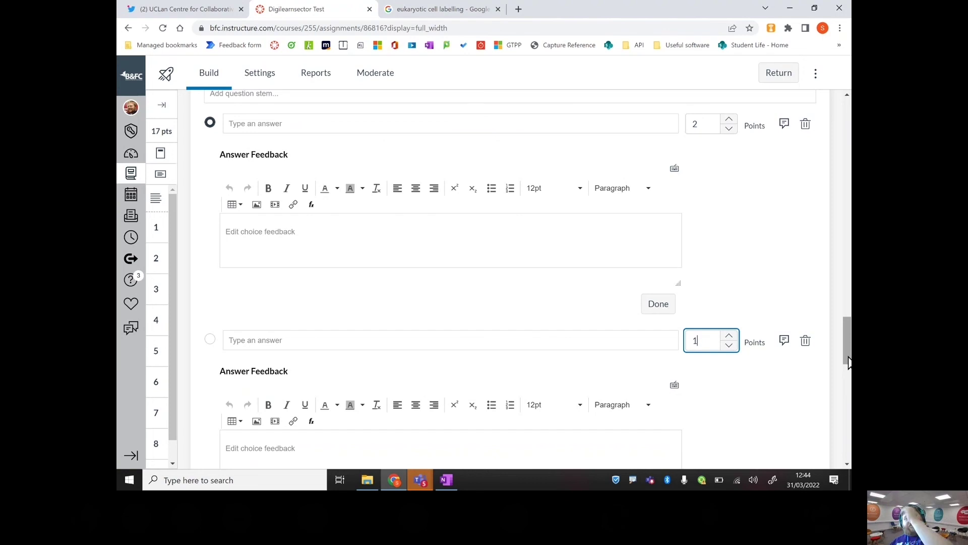
{"action": "key", "text": "BackSpace"}
{"action": "type", "text": "0"}
{"action": "left_click_drag", "start_coordinate": [849, 362], "coordinate": [839, 458]}
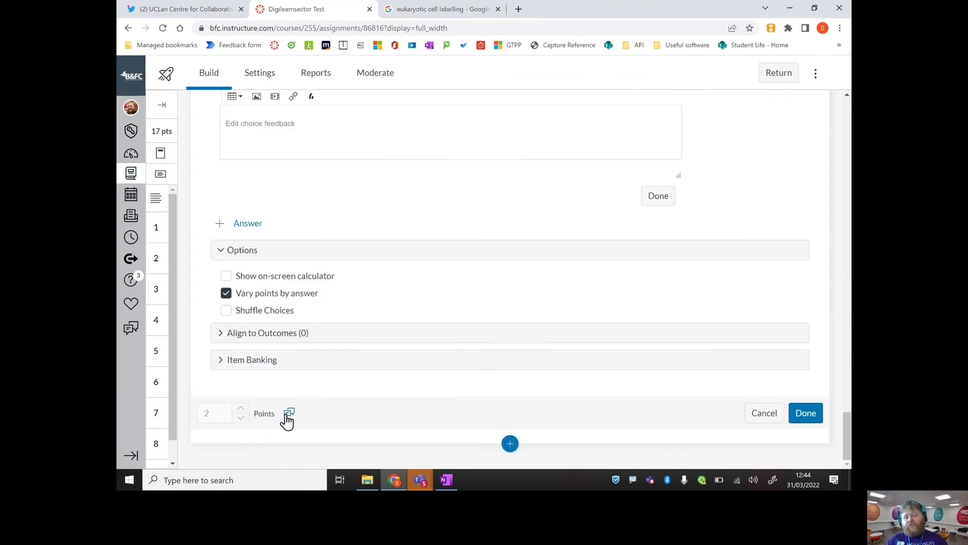
{"action": "left_click", "coordinate": [775, 425]}
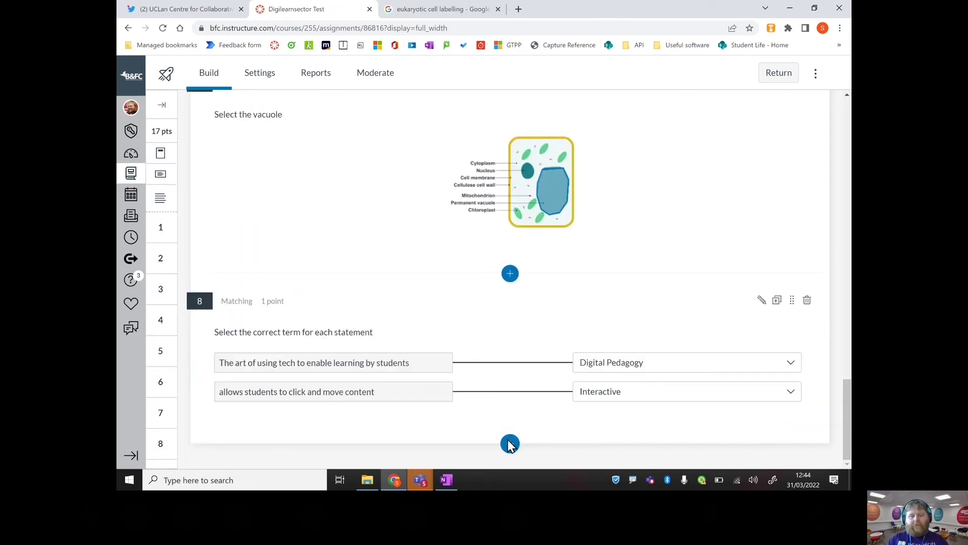
Add a Numeric question after question 8 and try the Margin of error requirement with the Absolute type
{"action": "left_click", "coordinate": [510, 444]}
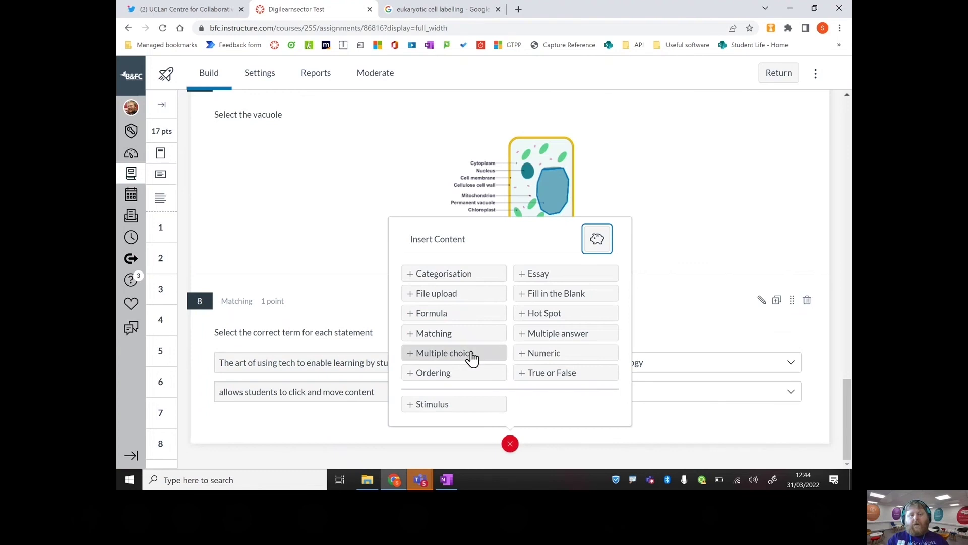
{"action": "left_click", "coordinate": [531, 359]}
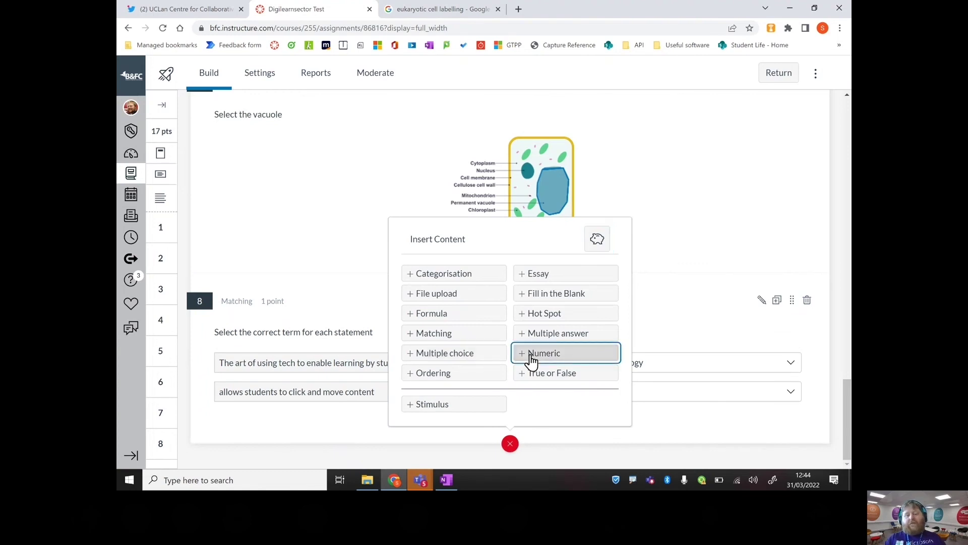
{"action": "left_click_drag", "start_coordinate": [846, 399], "coordinate": [846, 452]}
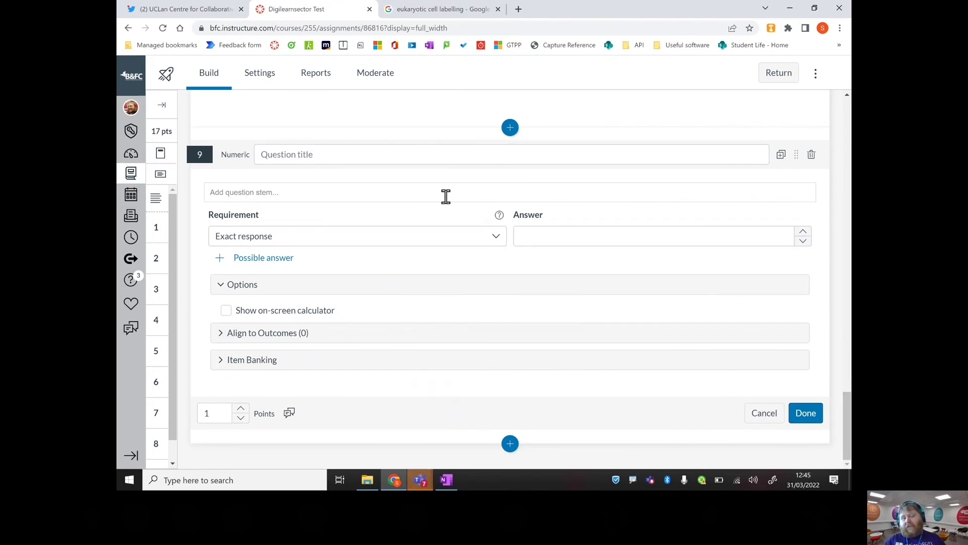
{"action": "left_click", "coordinate": [497, 238]}
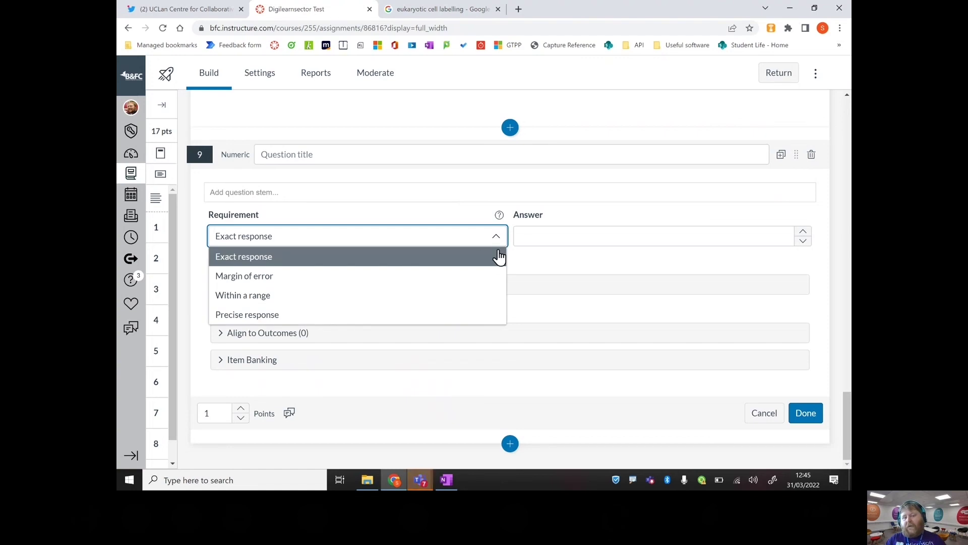
{"action": "left_click", "coordinate": [446, 277]}
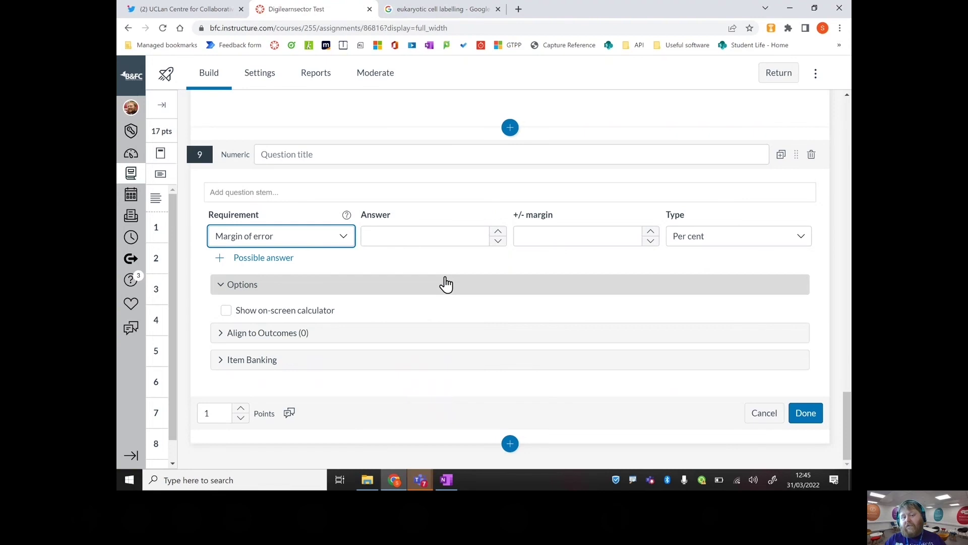
{"action": "left_click", "coordinate": [803, 239]}
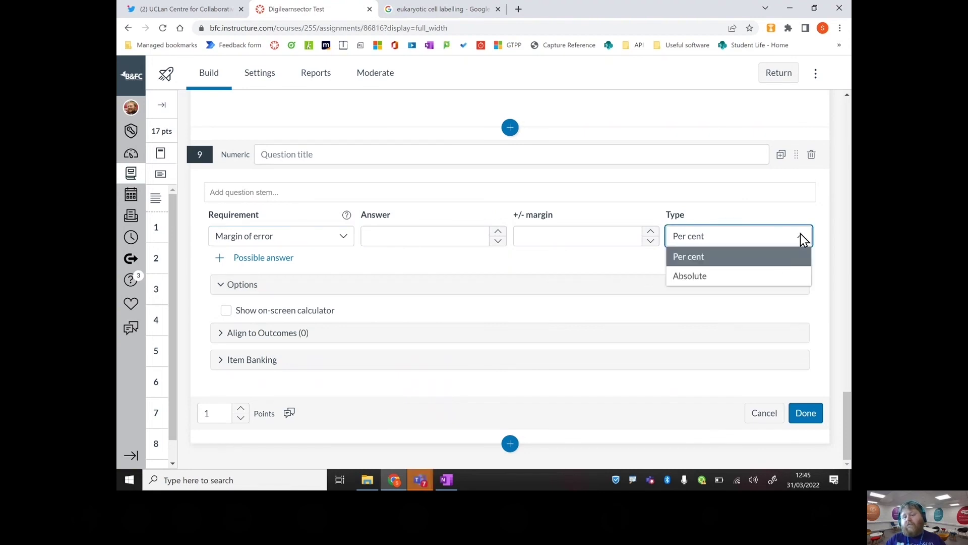
{"action": "left_click", "coordinate": [780, 277]}
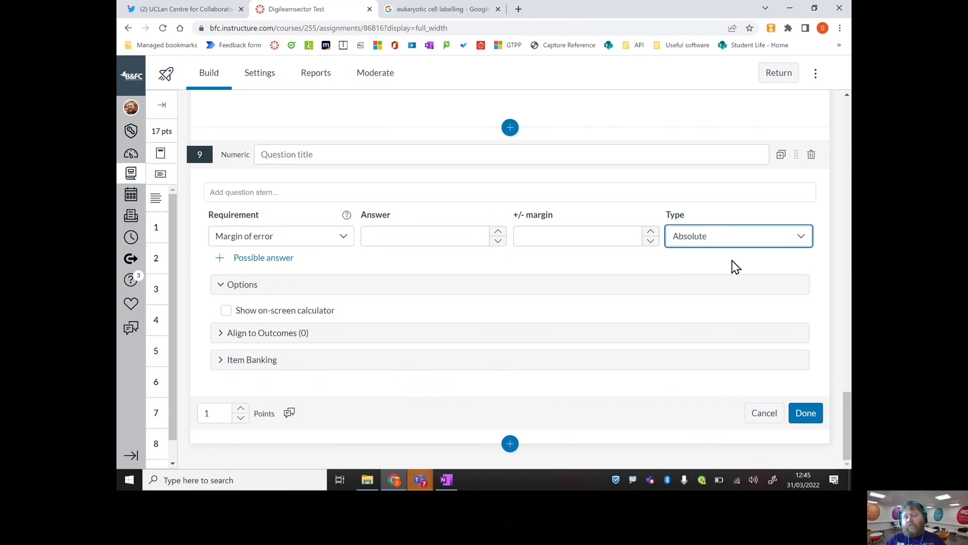
Try the Within a range requirement and Precise response with Decimal places, and discard the Numeric question
{"action": "left_click", "coordinate": [341, 241]}
{"action": "left_click", "coordinate": [323, 302]}
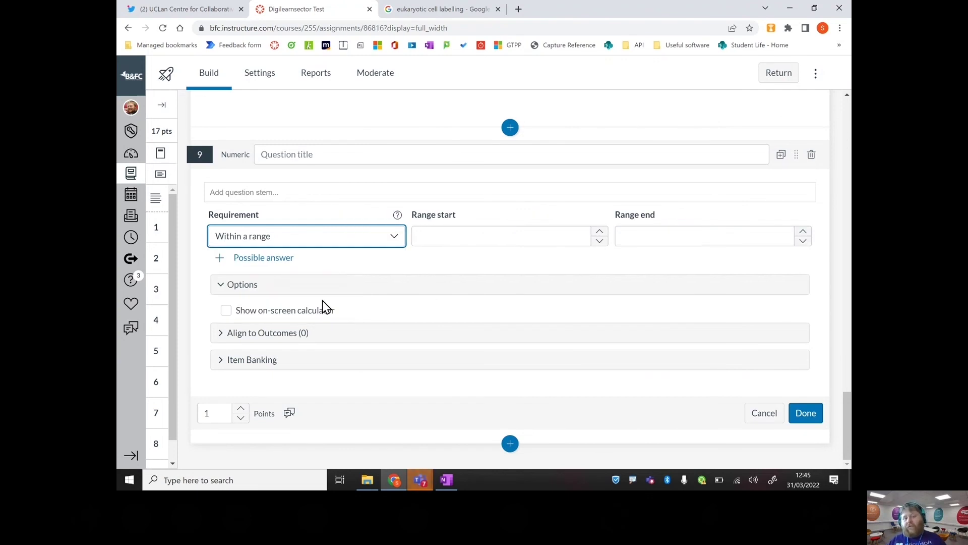
{"action": "left_click", "coordinate": [366, 235]}
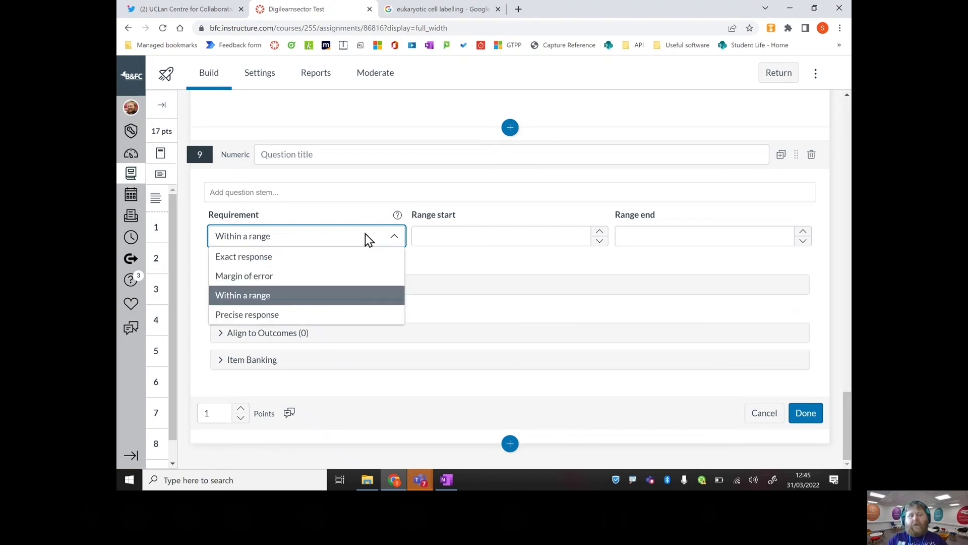
{"action": "left_click", "coordinate": [333, 315]}
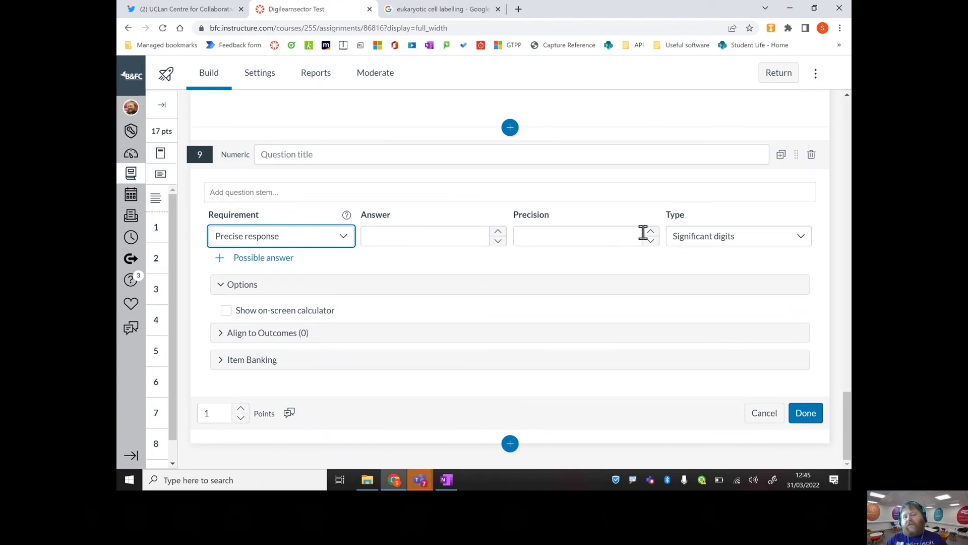
{"action": "left_click", "coordinate": [779, 238]}
{"action": "left_click", "coordinate": [779, 277]}
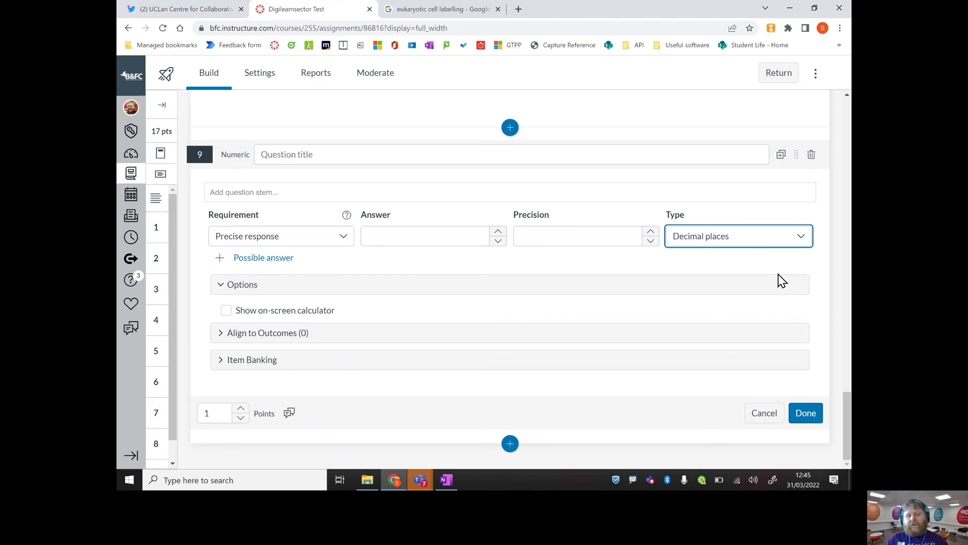
{"action": "left_click", "coordinate": [764, 414]}
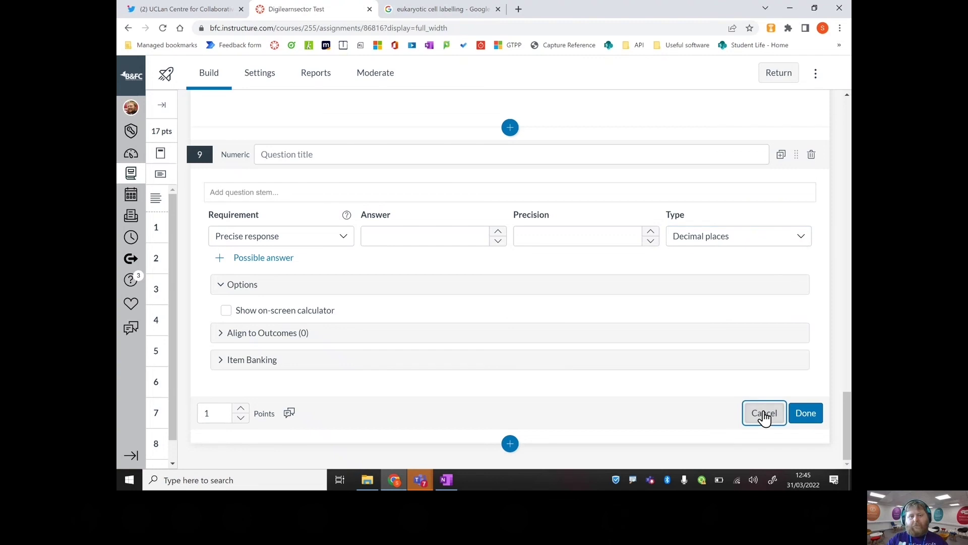
Add a new Numeric question after question 8 and open the equation editor for its question stem
{"action": "left_click", "coordinate": [509, 447]}
{"action": "left_click", "coordinate": [549, 359]}
{"action": "left_click", "coordinate": [549, 359]}
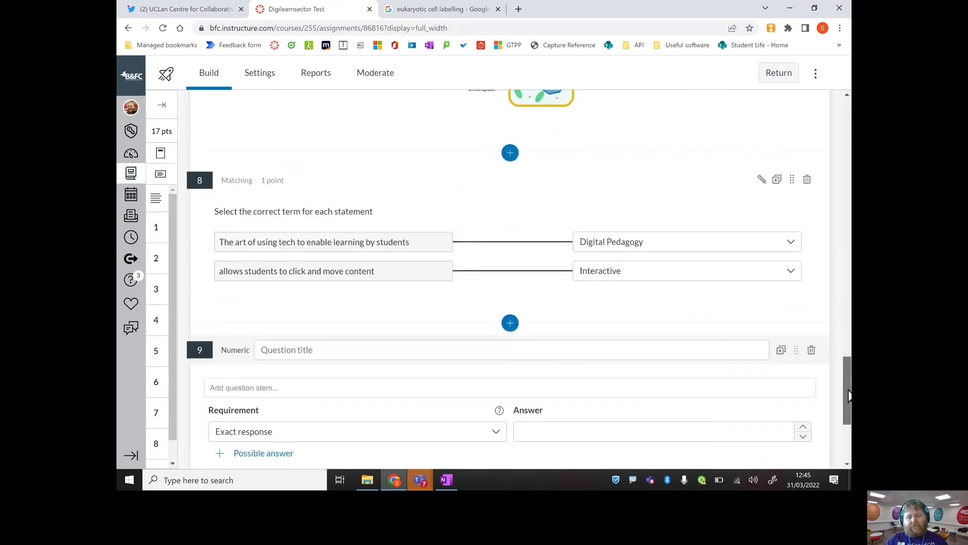
{"action": "left_click", "coordinate": [461, 268]}
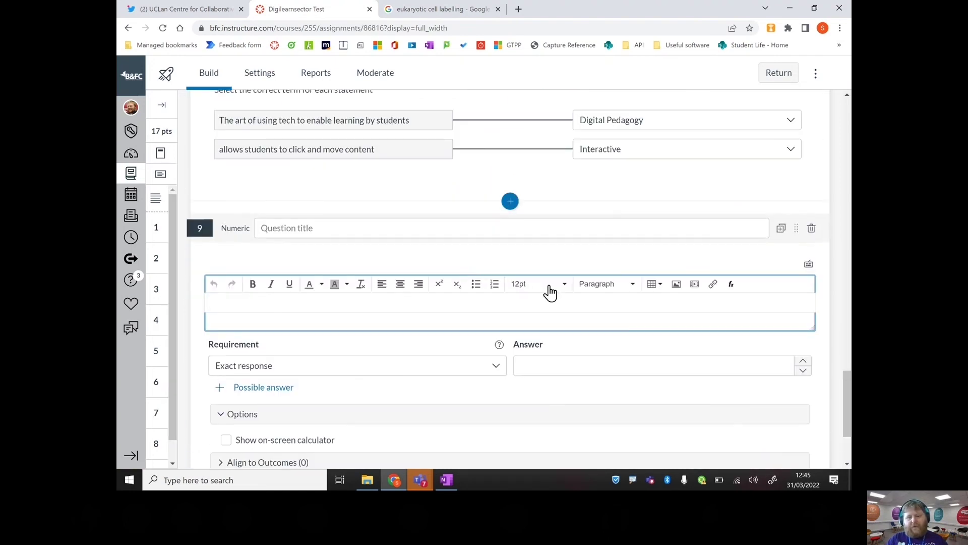
{"action": "left_click", "coordinate": [732, 284]}
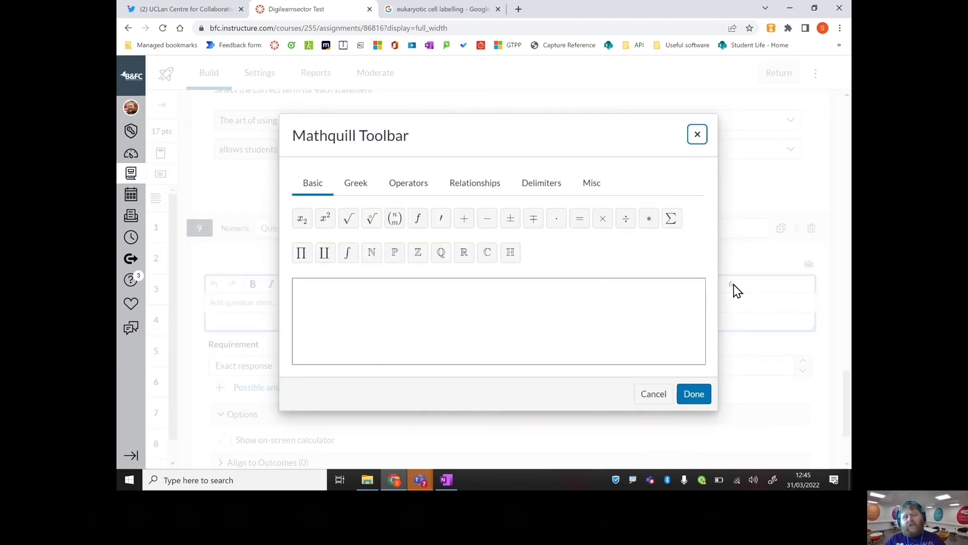
Browse the Greek, Operators, Relationships, Delimiters and Misc math symbols, close the equation editor without inserting any, and remove the Numeric question
{"action": "left_click", "coordinate": [367, 194]}
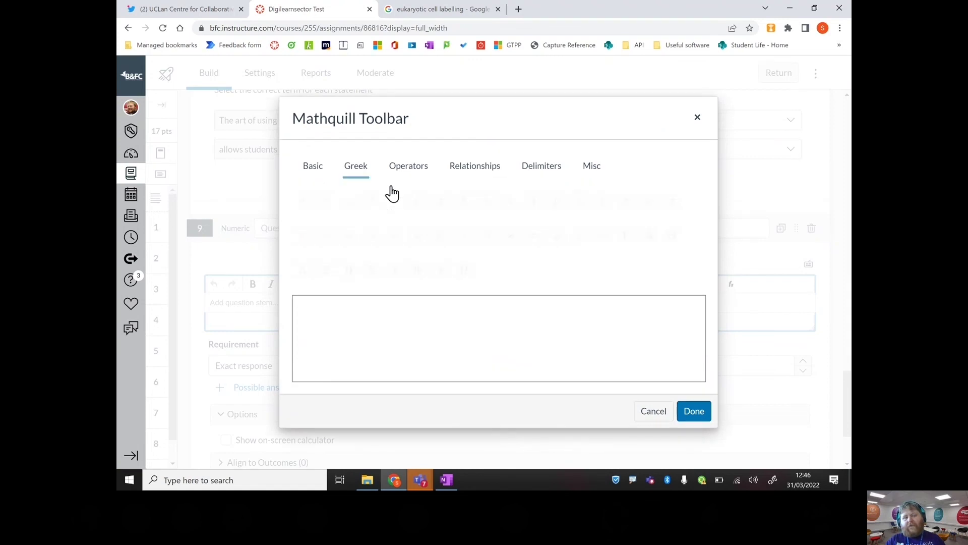
{"action": "left_click", "coordinate": [404, 180]}
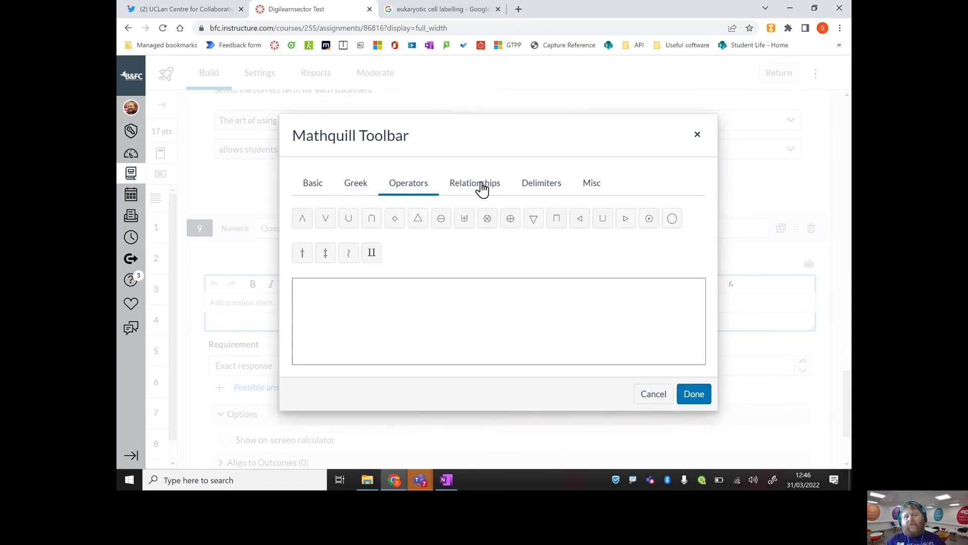
{"action": "left_click", "coordinate": [480, 187]}
{"action": "left_click", "coordinate": [547, 174]}
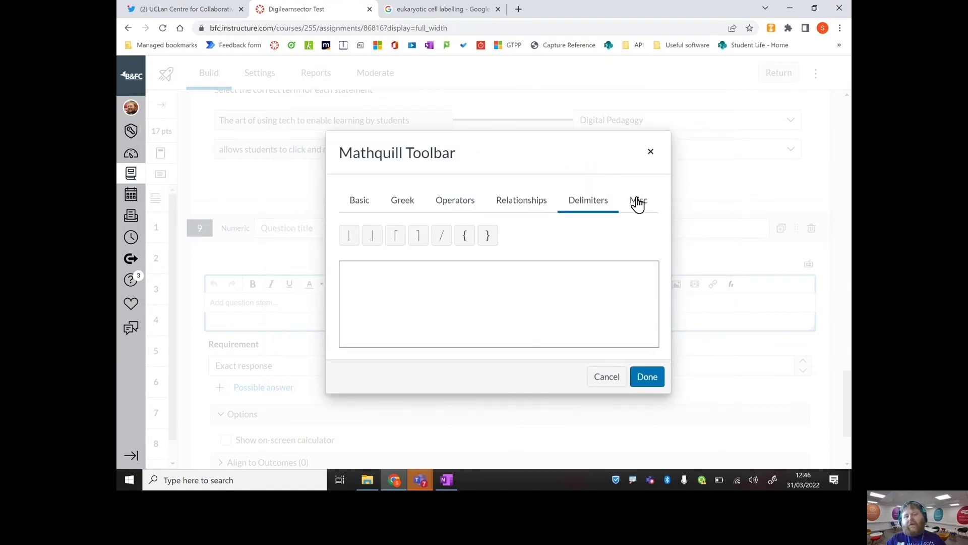
{"action": "left_click", "coordinate": [638, 200]}
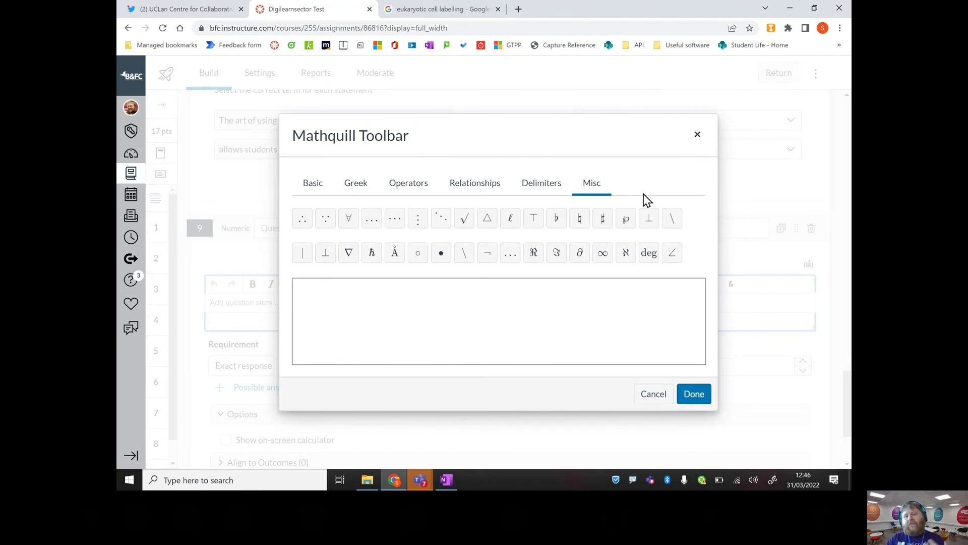
{"action": "left_click", "coordinate": [698, 135]}
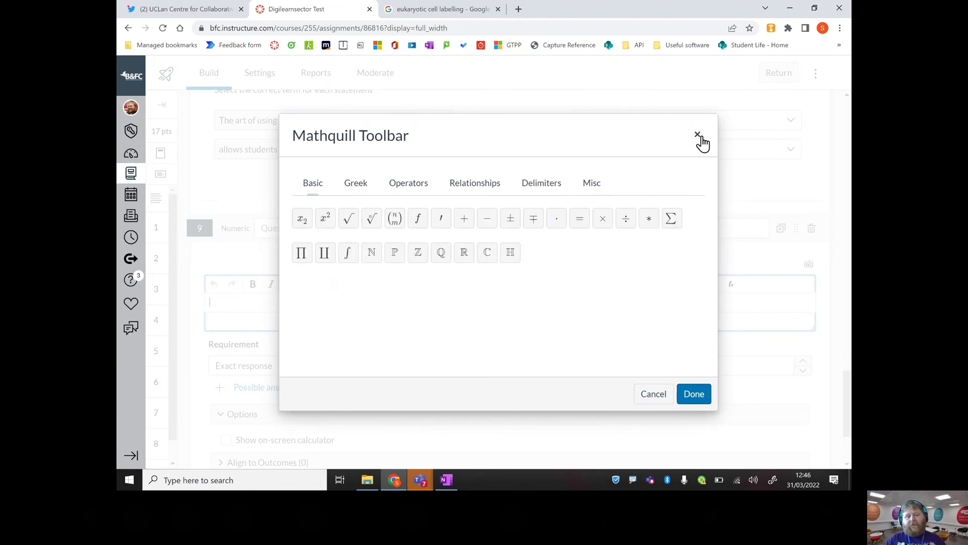
{"action": "left_click", "coordinate": [812, 229]}
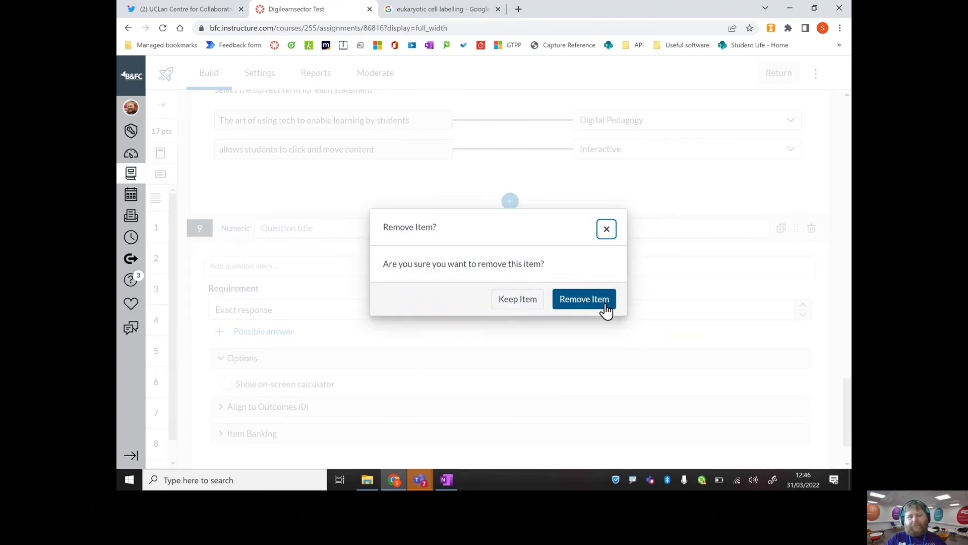
{"action": "left_click", "coordinate": [606, 309]}
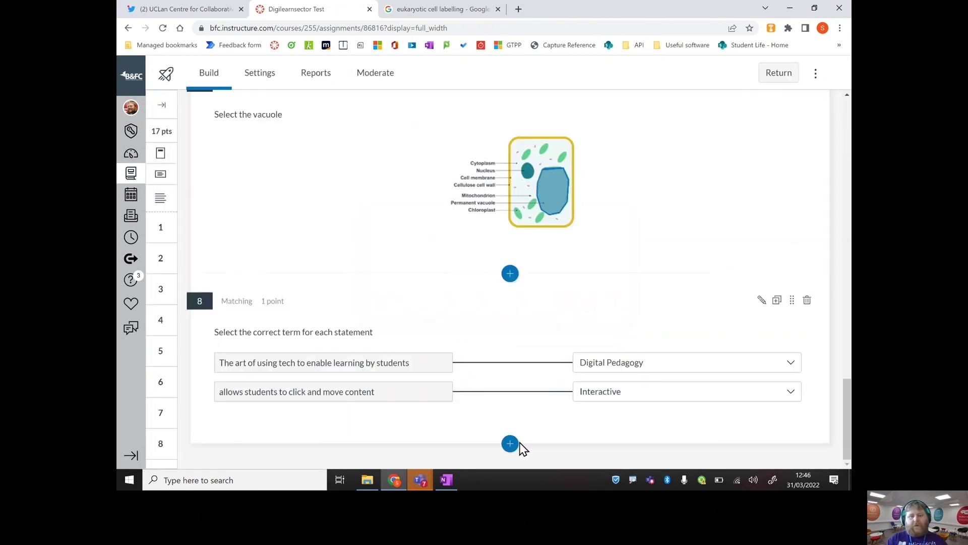
Add an Ordering question after question 8 and look over its question stem, Top Label and Bottom Label fields
{"action": "left_click", "coordinate": [510, 445]}
{"action": "left_click", "coordinate": [452, 384]}
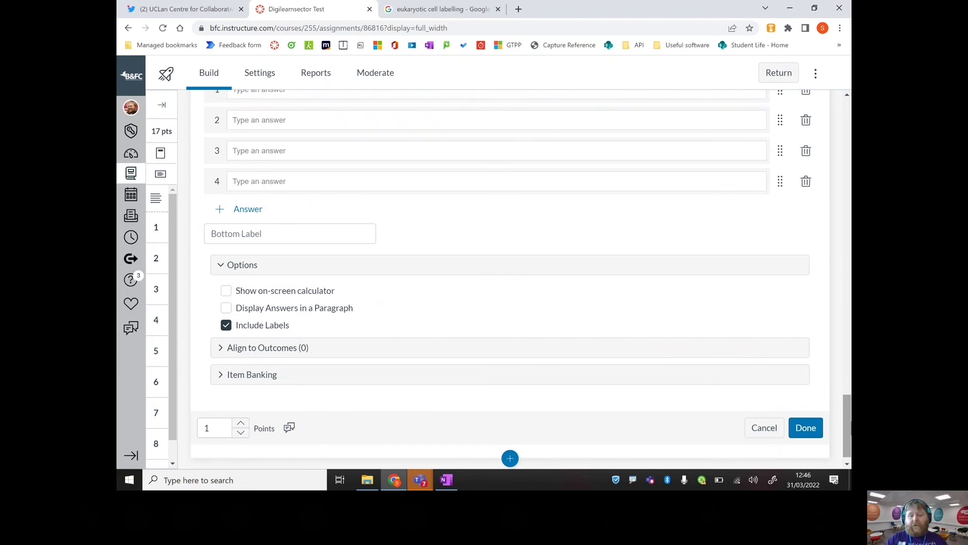
{"action": "left_click_drag", "start_coordinate": [849, 425], "coordinate": [851, 399]}
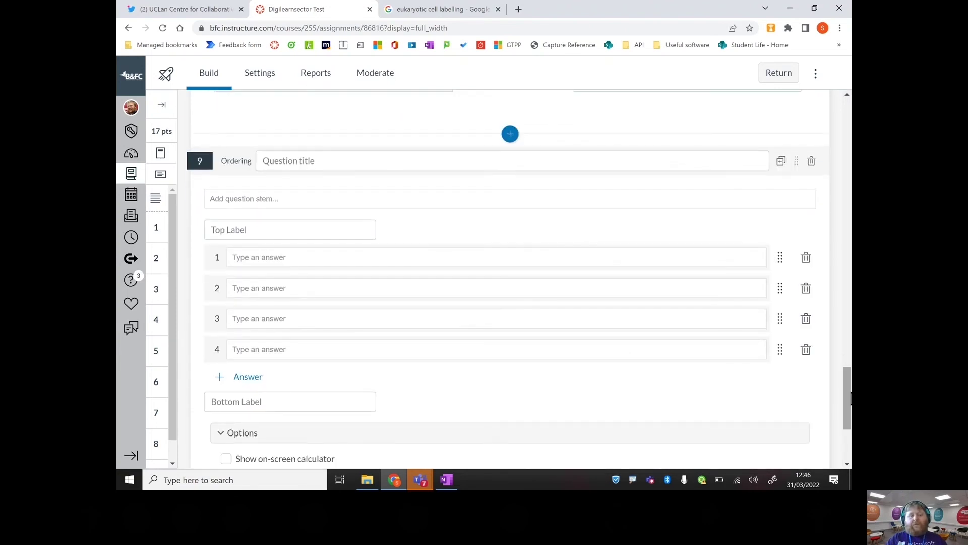
{"action": "left_click", "coordinate": [323, 199]}
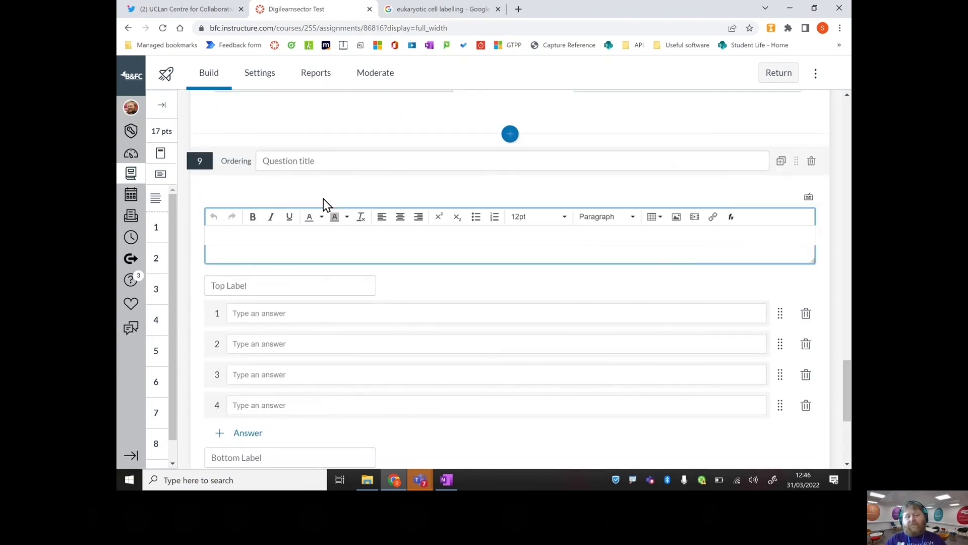
{"action": "left_click", "coordinate": [331, 284]}
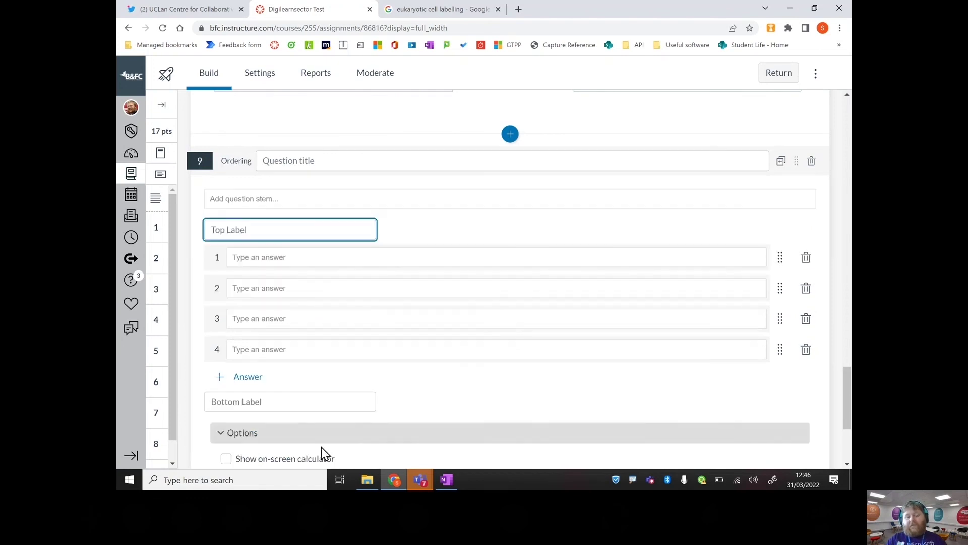
{"action": "left_click", "coordinate": [299, 404]}
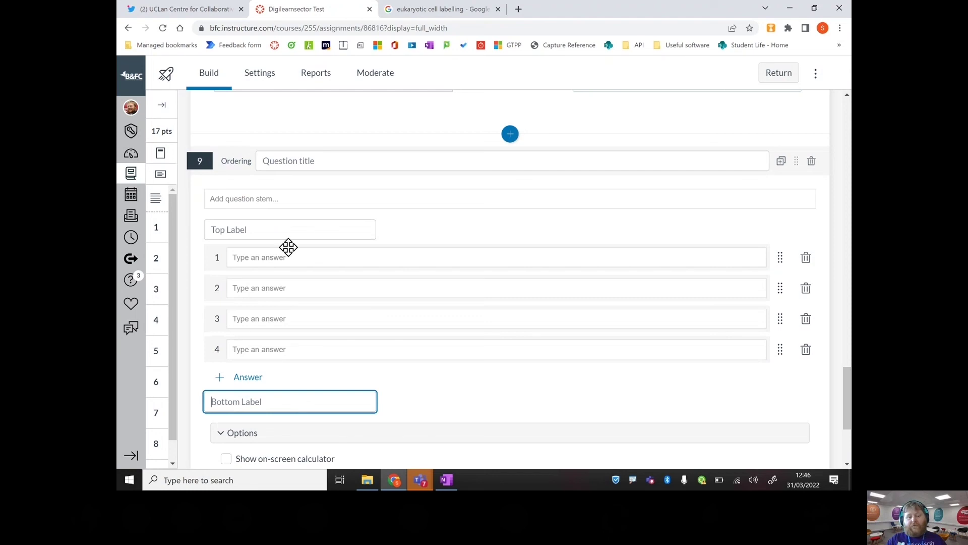
{"action": "left_click", "coordinate": [283, 229]}
{"action": "left_click", "coordinate": [309, 405]}
{"action": "left_click", "coordinate": [245, 234]}
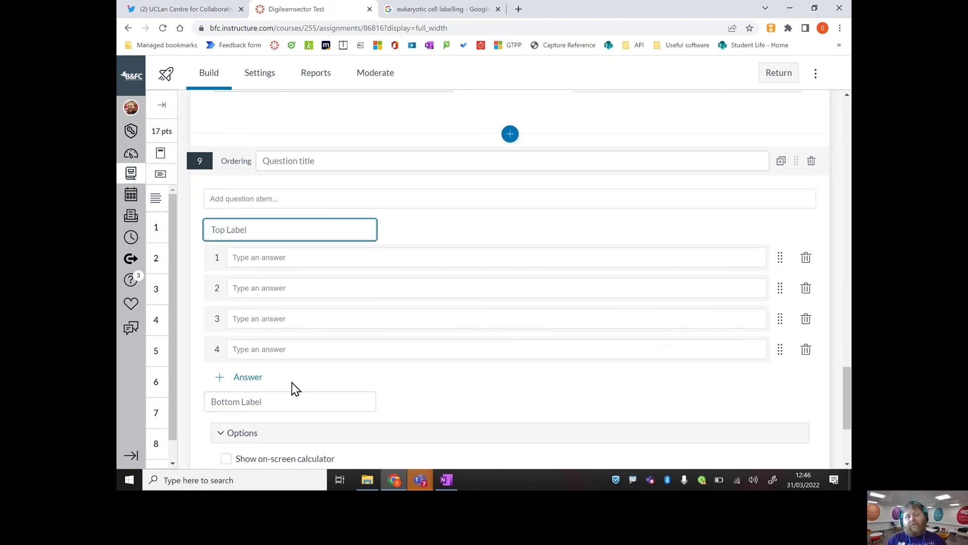
{"action": "left_click", "coordinate": [276, 404]}
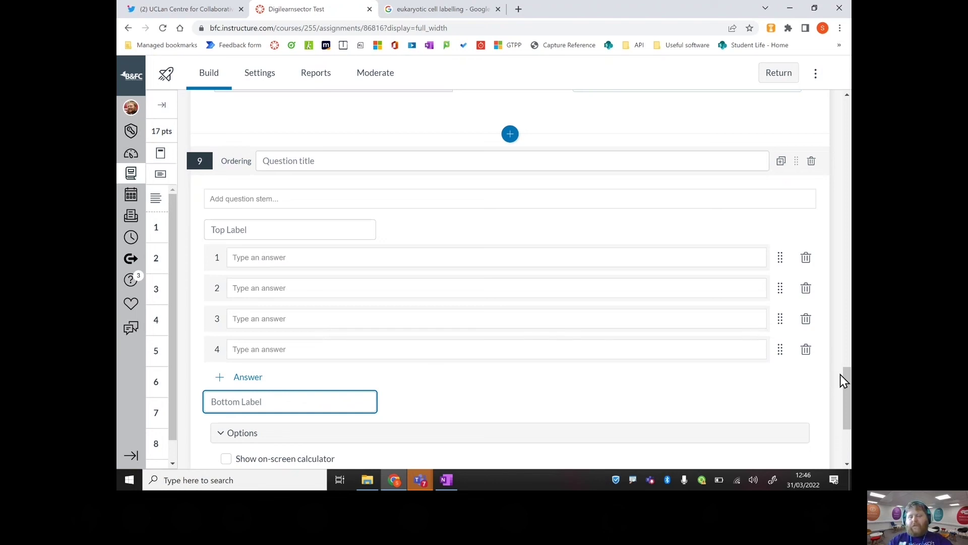
Turn off Include Labels for the Ordering question, view its Student Feedback form without entering anything, and discard the question
{"action": "left_click_drag", "start_coordinate": [844, 378], "coordinate": [845, 395]}
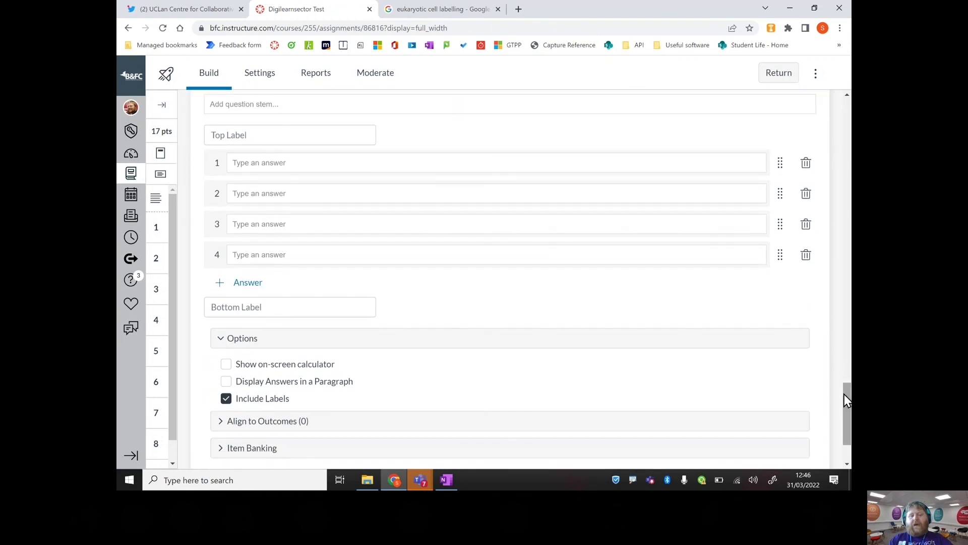
{"action": "left_click", "coordinate": [227, 399]}
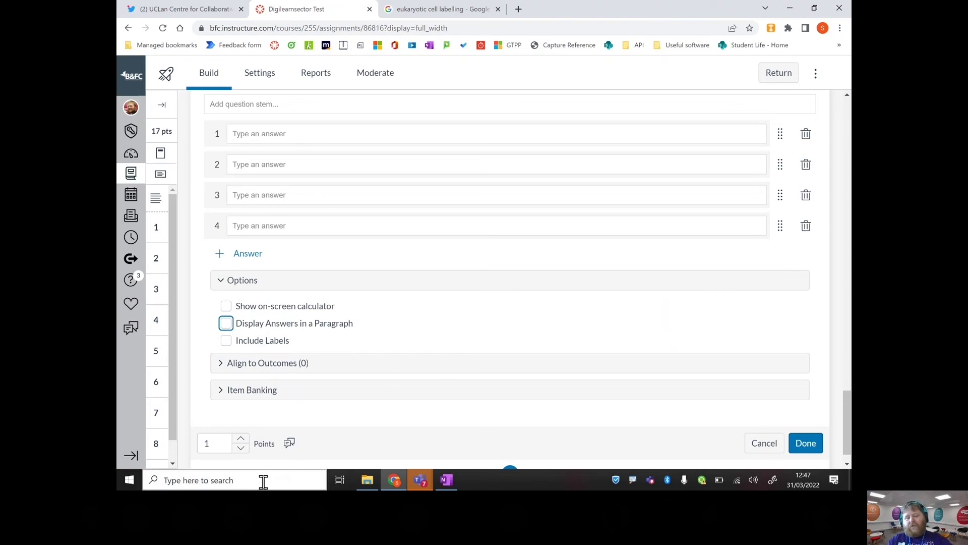
{"action": "left_click", "coordinate": [289, 451]}
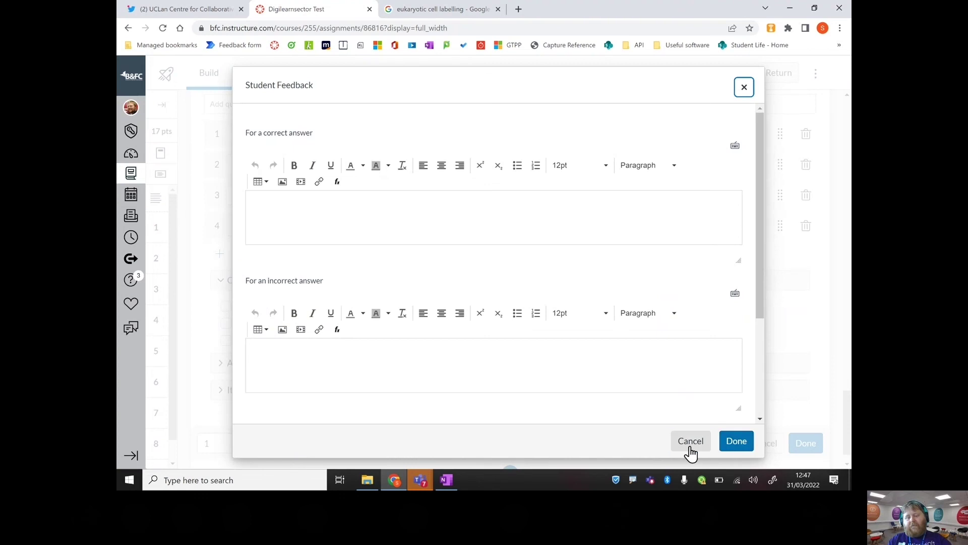
{"action": "left_click", "coordinate": [690, 442]}
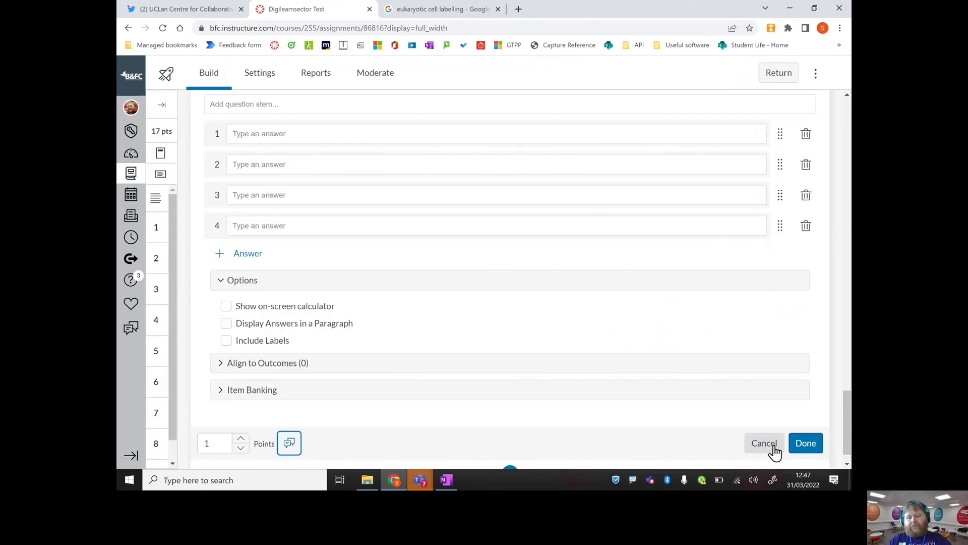
{"action": "left_click", "coordinate": [774, 449]}
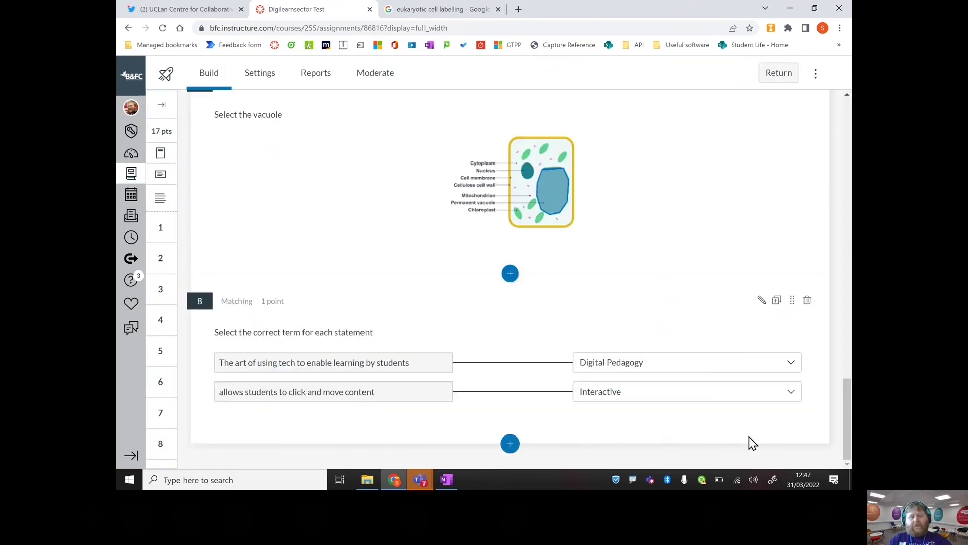
Add a True or False question after question 8, look over its answer choices and options, and discard it
{"action": "left_click", "coordinate": [509, 444]}
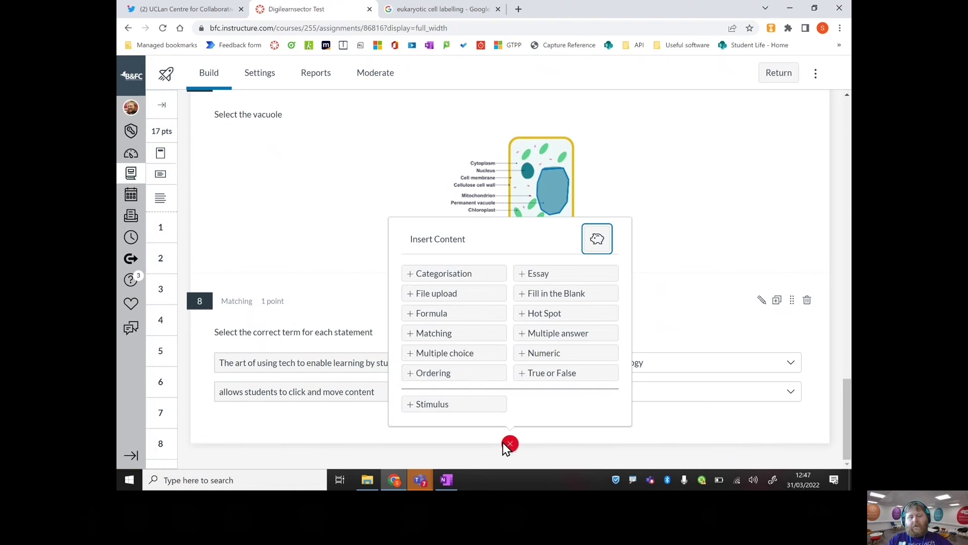
{"action": "left_click", "coordinate": [541, 378]}
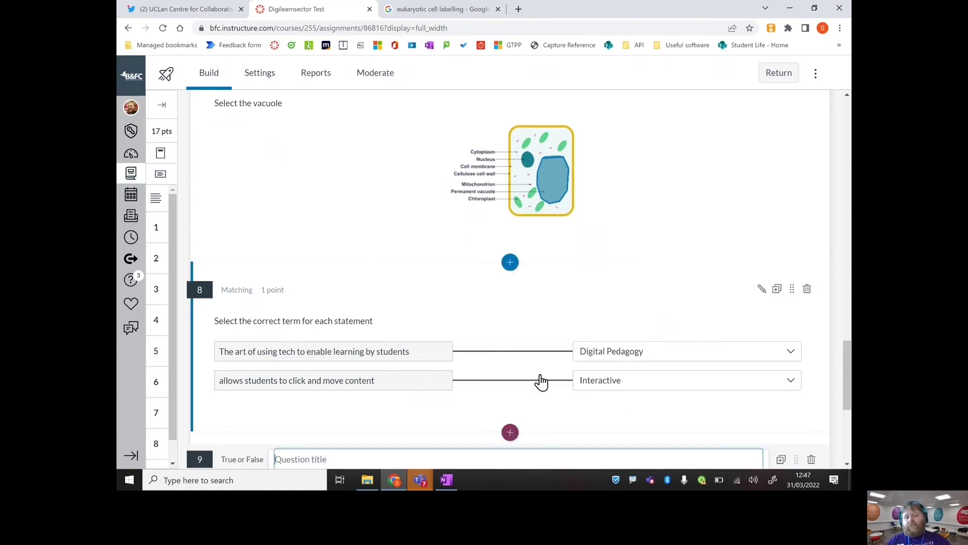
{"action": "left_click_drag", "start_coordinate": [849, 375], "coordinate": [850, 439]}
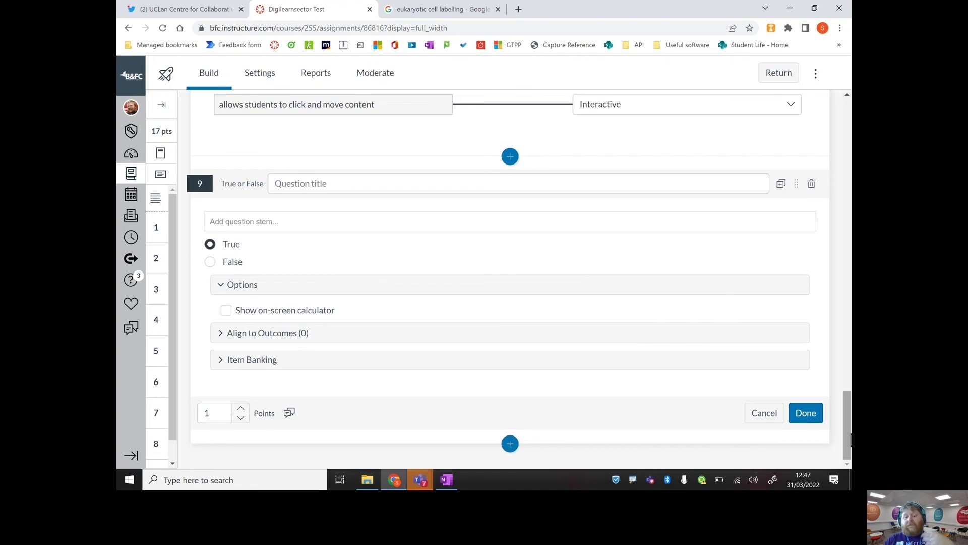
{"action": "left_click", "coordinate": [760, 424]}
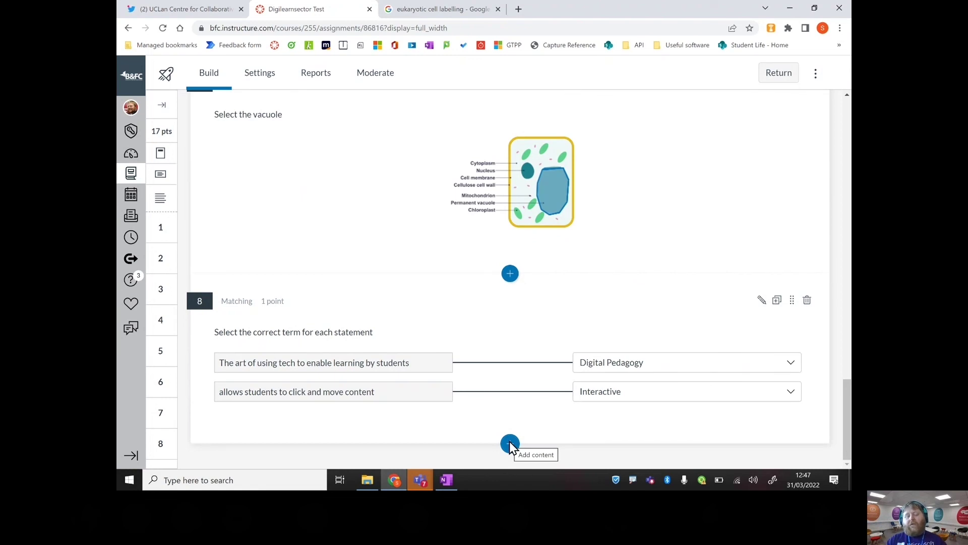
Browse the item banks for content to insert after question 8 and open the Canvas bank
{"action": "left_click", "coordinate": [509, 443]}
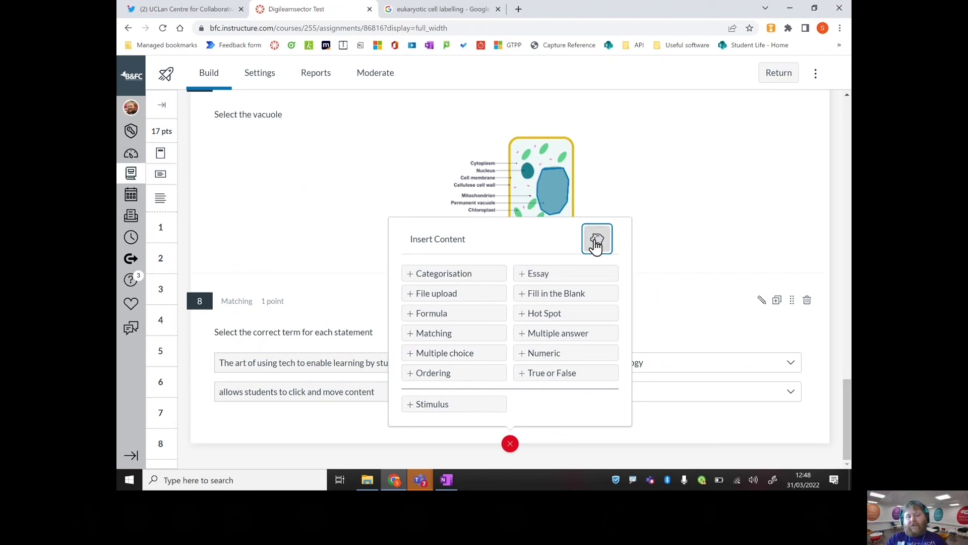
{"action": "left_click", "coordinate": [597, 243]}
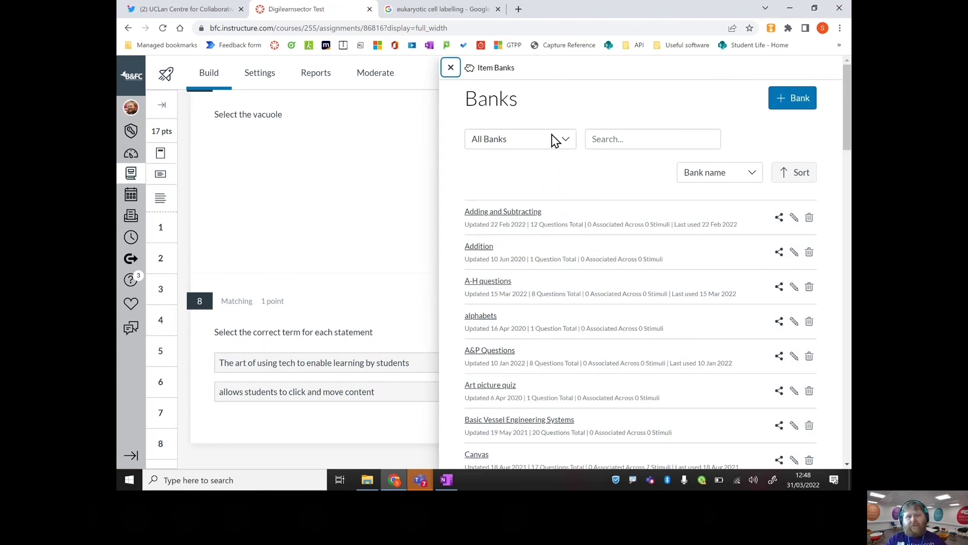
{"action": "left_click", "coordinate": [566, 144]}
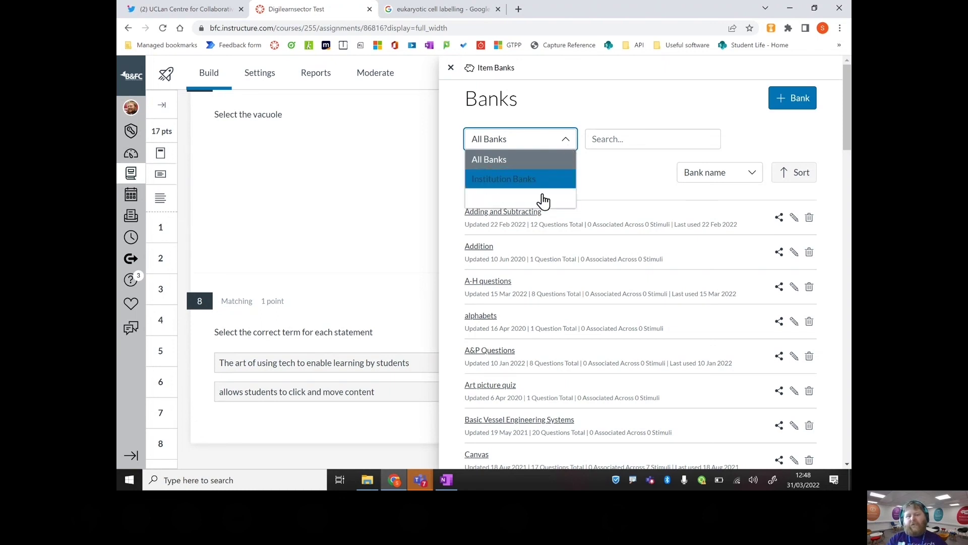
{"action": "left_click", "coordinate": [605, 181]}
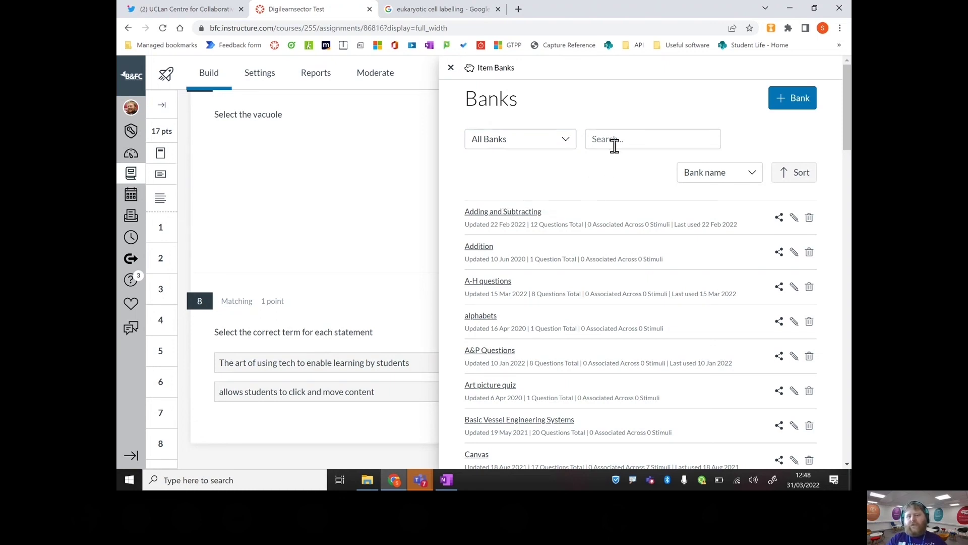
{"action": "left_click", "coordinate": [613, 145]}
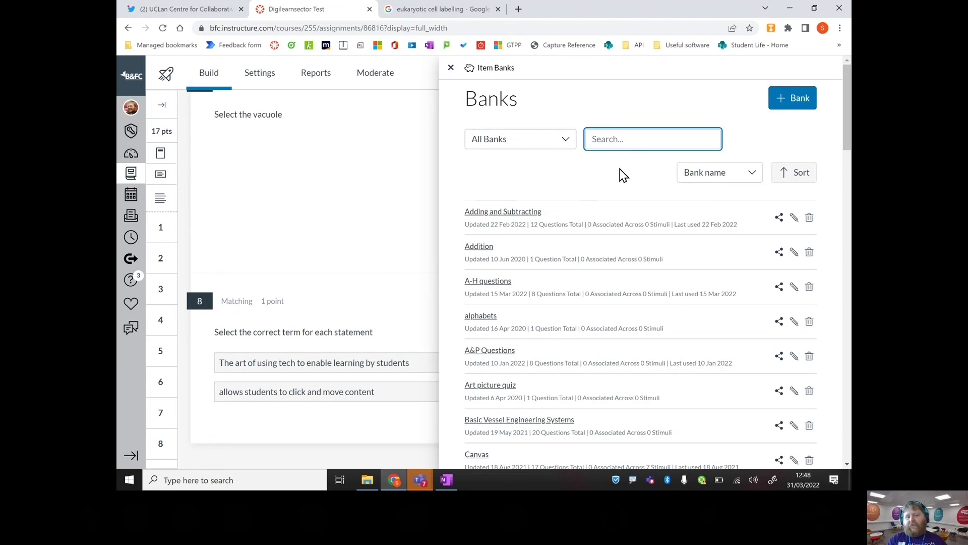
{"action": "left_click_drag", "start_coordinate": [848, 132], "coordinate": [850, 171]}
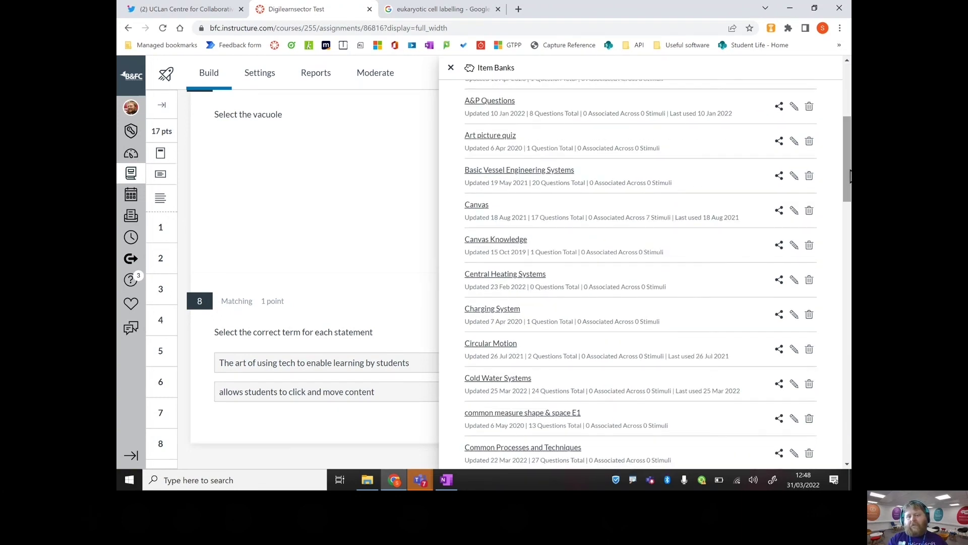
{"action": "left_click", "coordinate": [475, 206]}
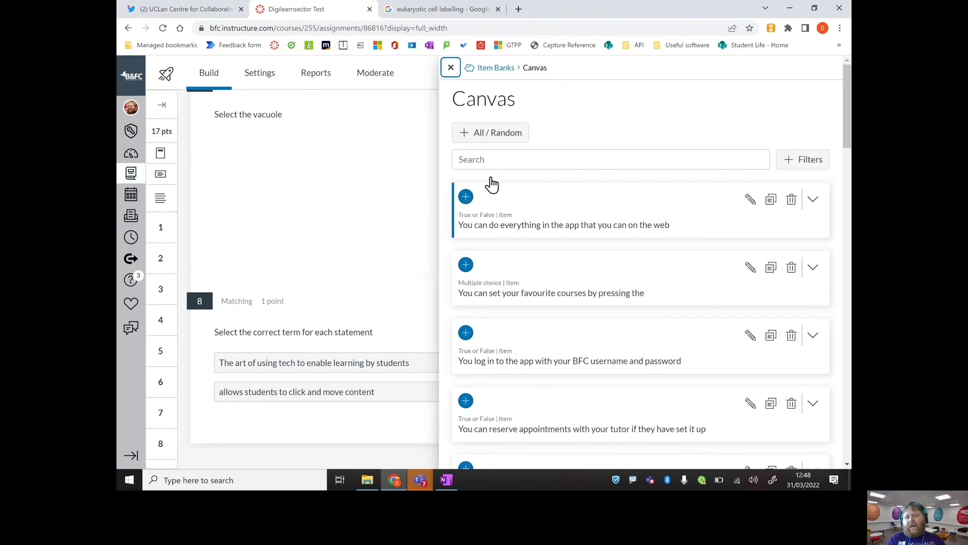
Look through the Canvas bank's items, add all of its questions to the quiz, and close the item banks
{"action": "left_click_drag", "start_coordinate": [849, 127], "coordinate": [849, 439]}
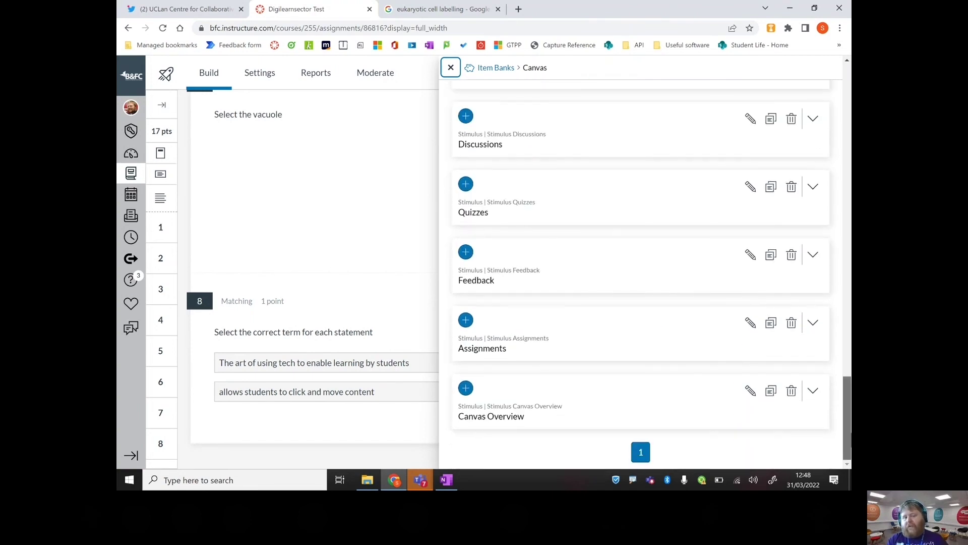
{"action": "scroll", "coordinate": [620, 234], "scroll_direction": "up", "scroll_amount": 2}
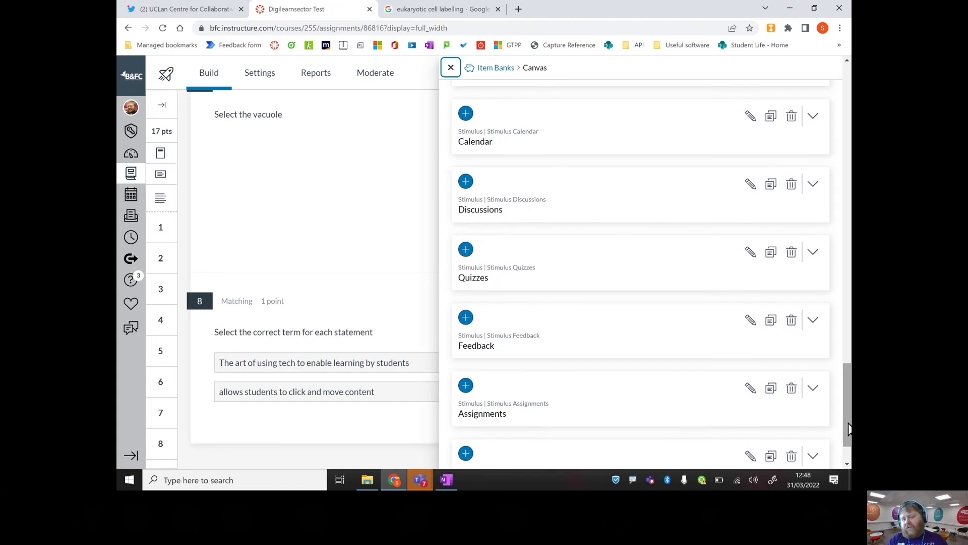
{"action": "scroll", "coordinate": [847, 404], "scroll_direction": "down", "scroll_amount": 5}
{"action": "scroll", "coordinate": [822, 110], "scroll_direction": "up", "scroll_amount": 15}
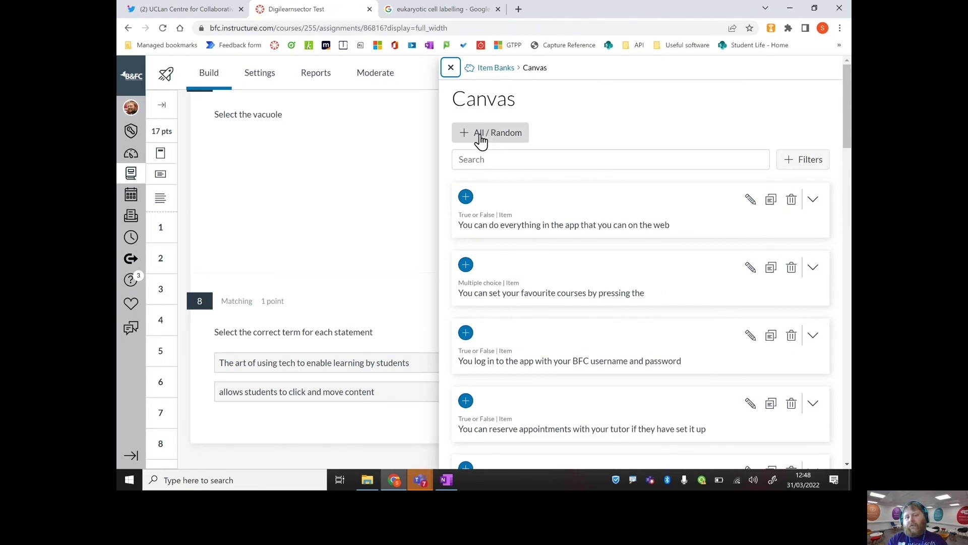
{"action": "left_click", "coordinate": [481, 140]}
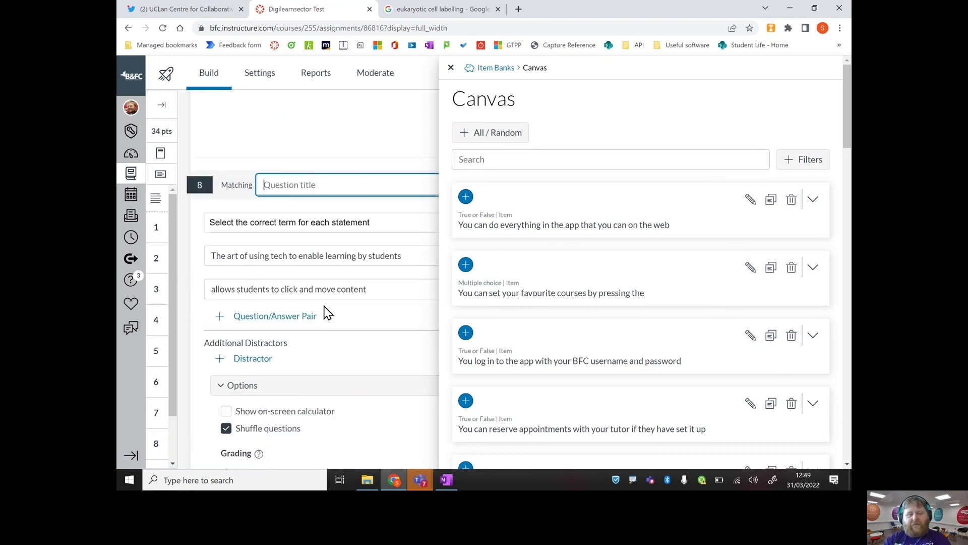
{"action": "left_click", "coordinate": [451, 69]}
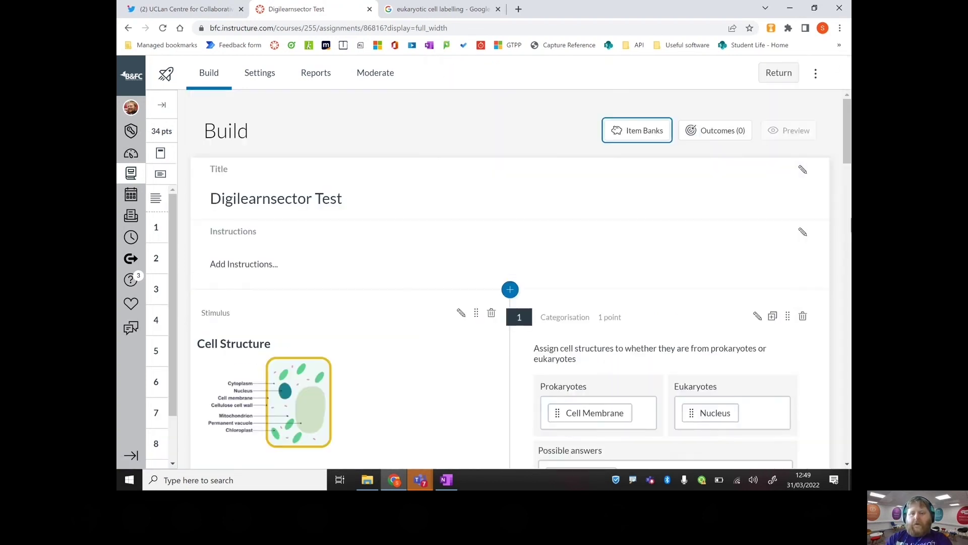
Edit the Canvas bank entry after question 8 to randomly select 5 questions and save the change
{"action": "left_click_drag", "start_coordinate": [849, 132], "coordinate": [848, 457]}
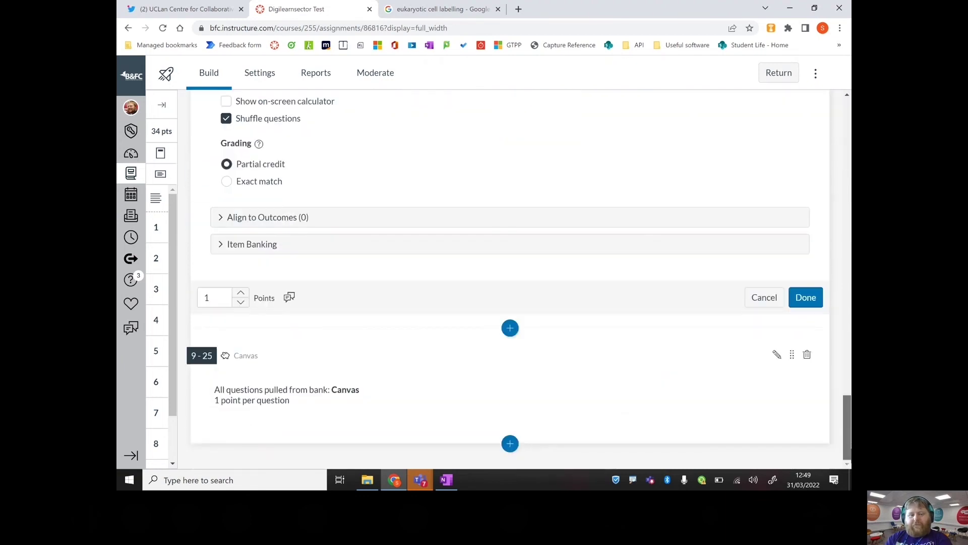
{"action": "left_click", "coordinate": [418, 411]}
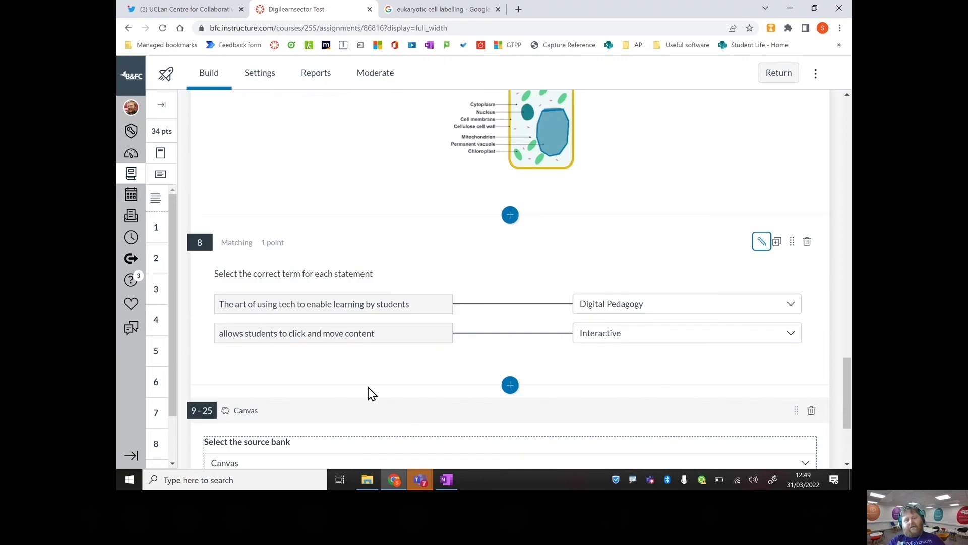
{"action": "left_click_drag", "start_coordinate": [848, 408], "coordinate": [849, 438]}
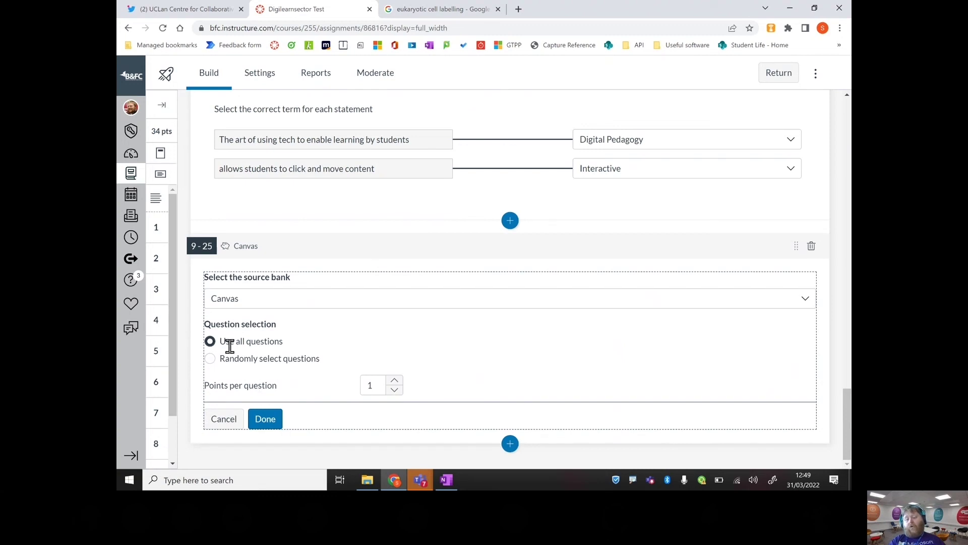
{"action": "left_click", "coordinate": [214, 362]}
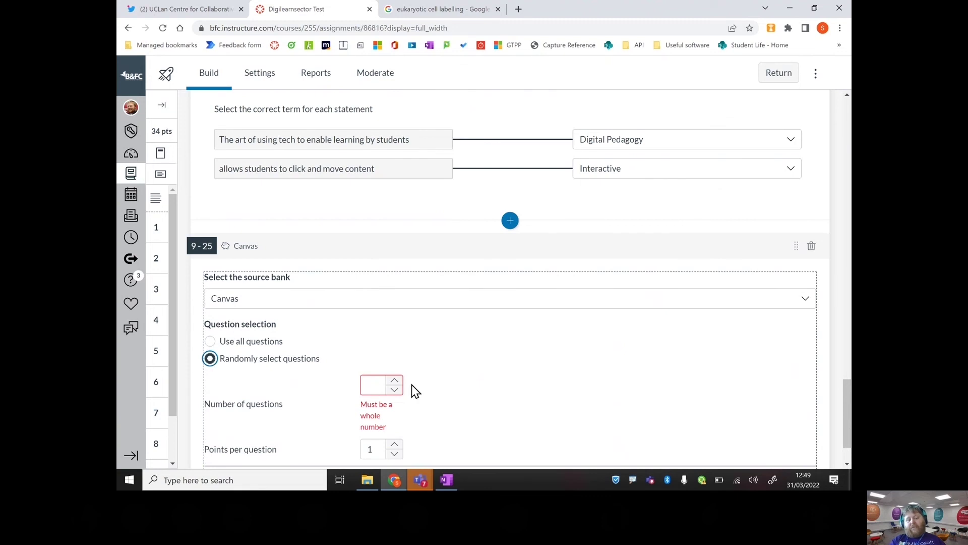
{"action": "left_click", "coordinate": [371, 385]}
{"action": "type", "text": "5"}
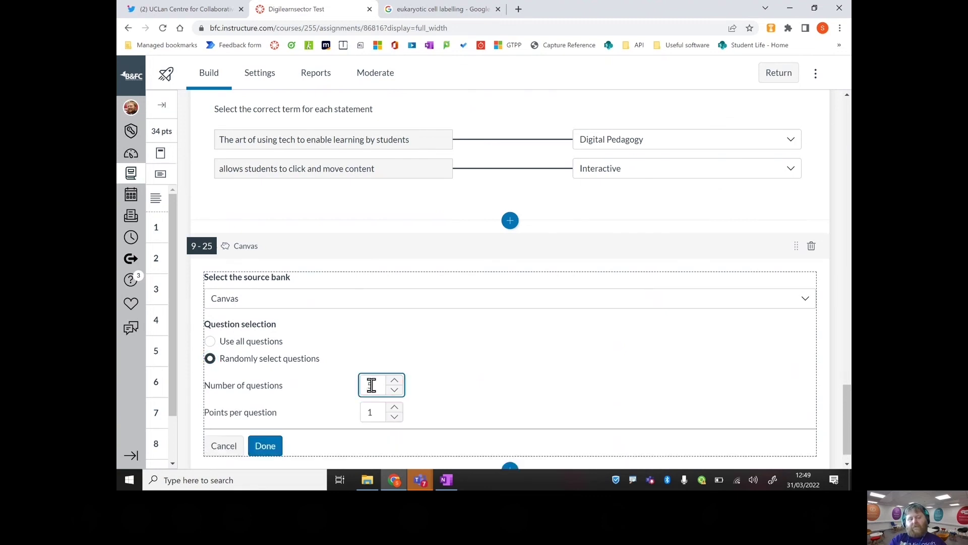
{"action": "left_click", "coordinate": [501, 381]}
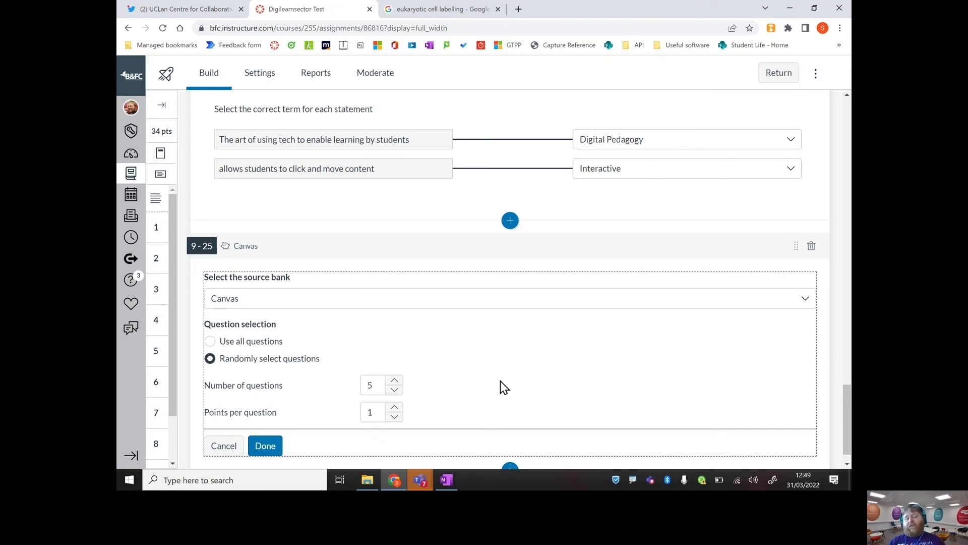
{"action": "left_click", "coordinate": [265, 447]}
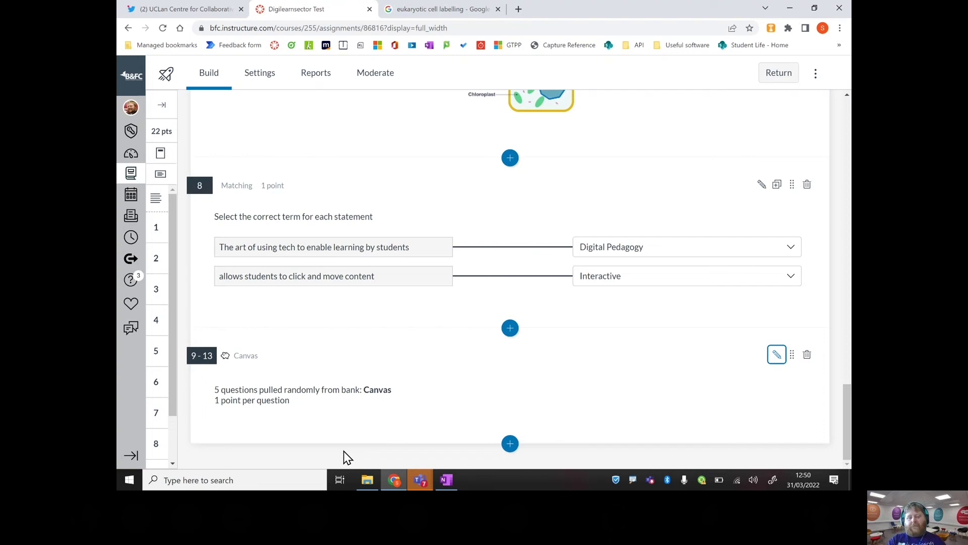
Open the quiz settings, try out the Time limit and Allow calculator options, and switch both back off
{"action": "left_click", "coordinate": [254, 76]}
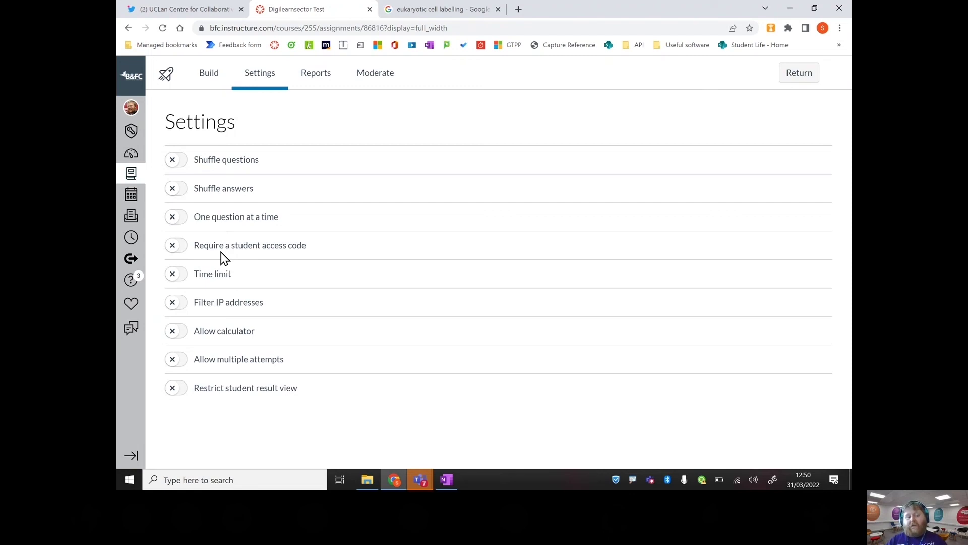
{"action": "left_click", "coordinate": [178, 275]}
{"action": "left_click", "coordinate": [179, 283]}
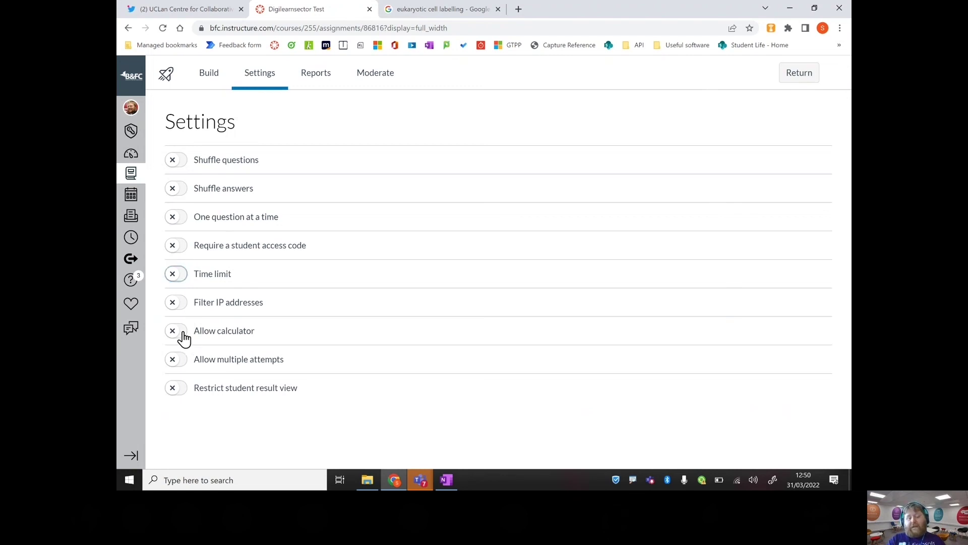
{"action": "left_click", "coordinate": [184, 337]}
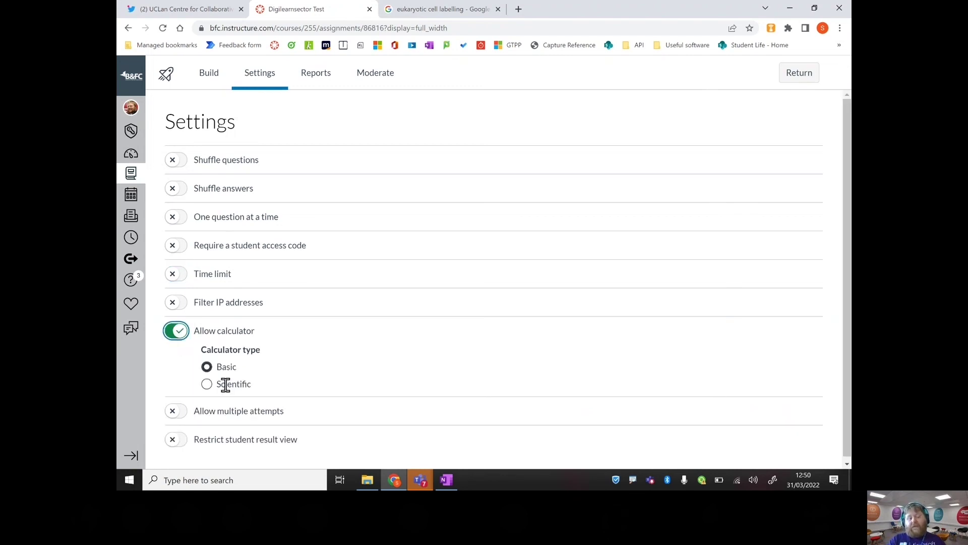
{"action": "left_click", "coordinate": [176, 334]}
Allow multiple attempts, look over the score to keep, allowed attempts and waiting period options, and switch the setting back off
{"action": "left_click", "coordinate": [179, 363]}
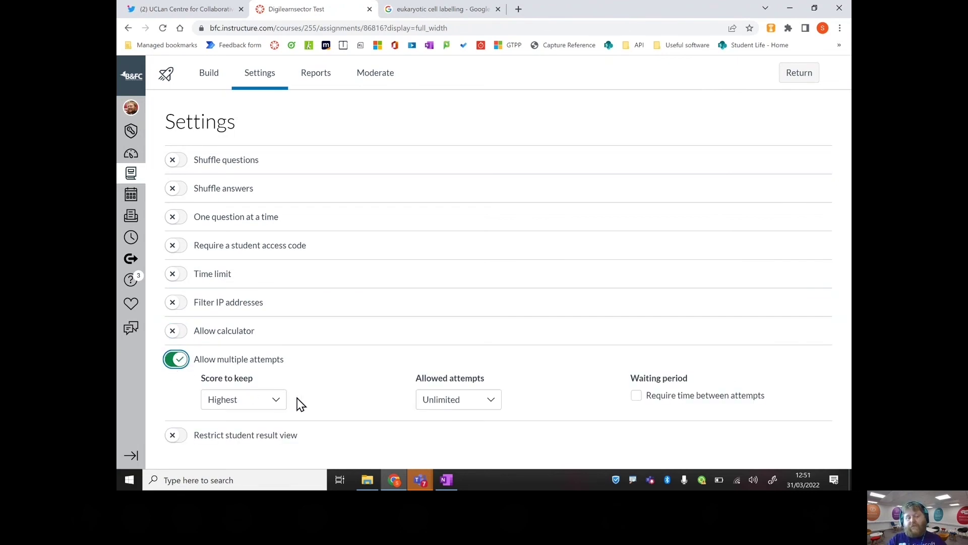
{"action": "left_click", "coordinate": [277, 401]}
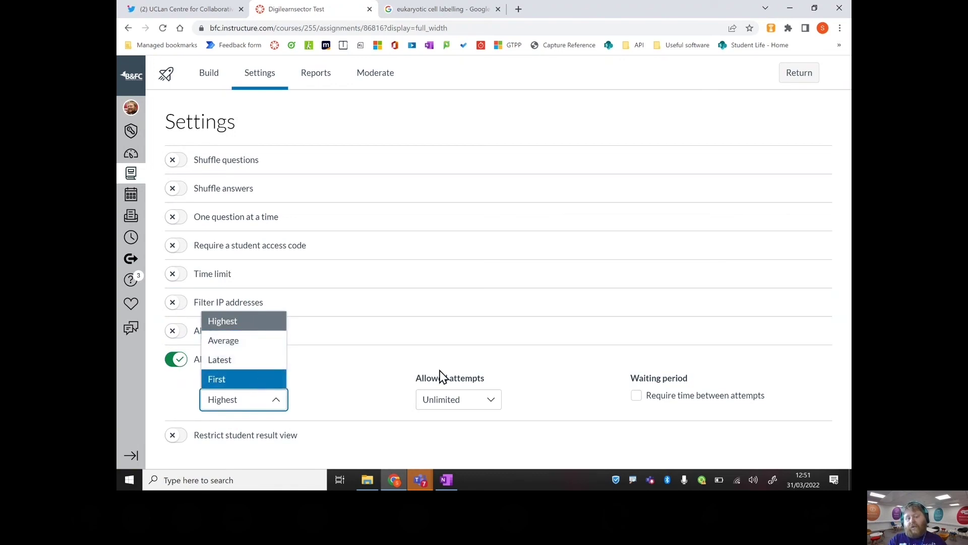
{"action": "left_click", "coordinate": [487, 383]}
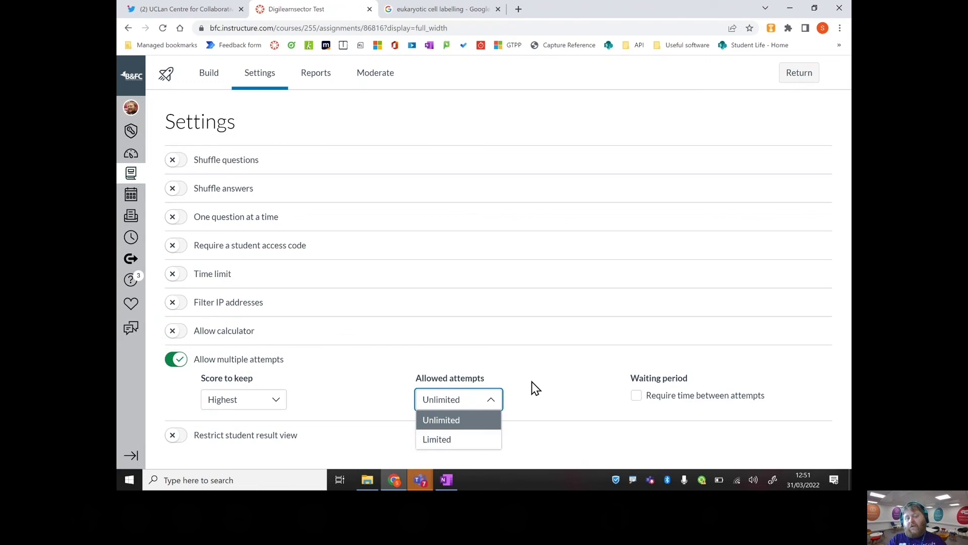
{"action": "key", "text": "Escape"}
{"action": "left_click", "coordinate": [637, 396]}
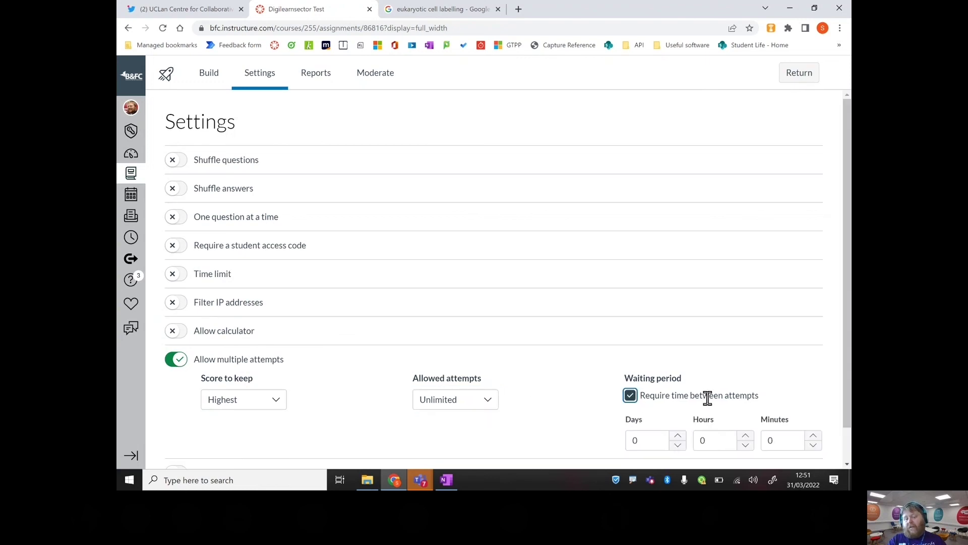
{"action": "left_click", "coordinate": [631, 397]}
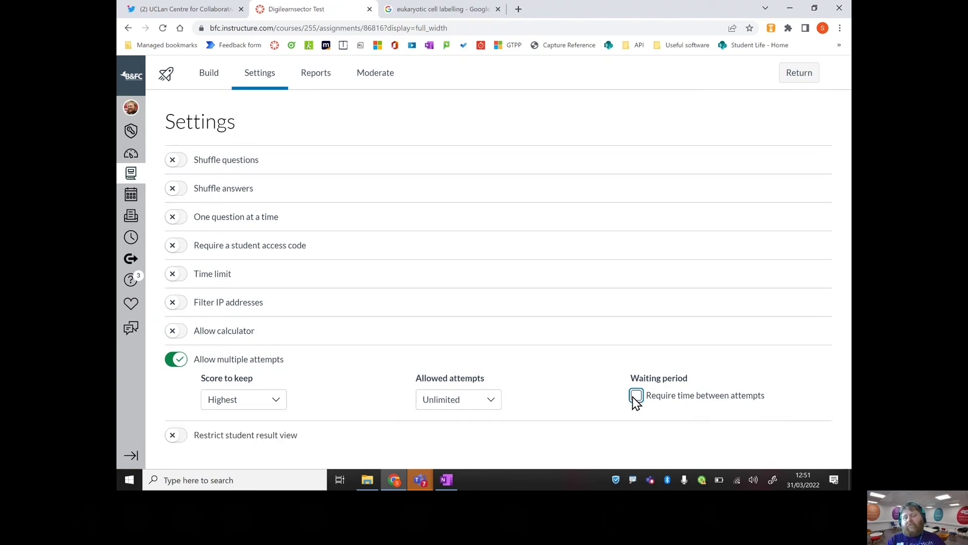
{"action": "left_click", "coordinate": [175, 360]}
Restrict the student result view and allow it to show items and questions with the student response
{"action": "left_click", "coordinate": [178, 390]}
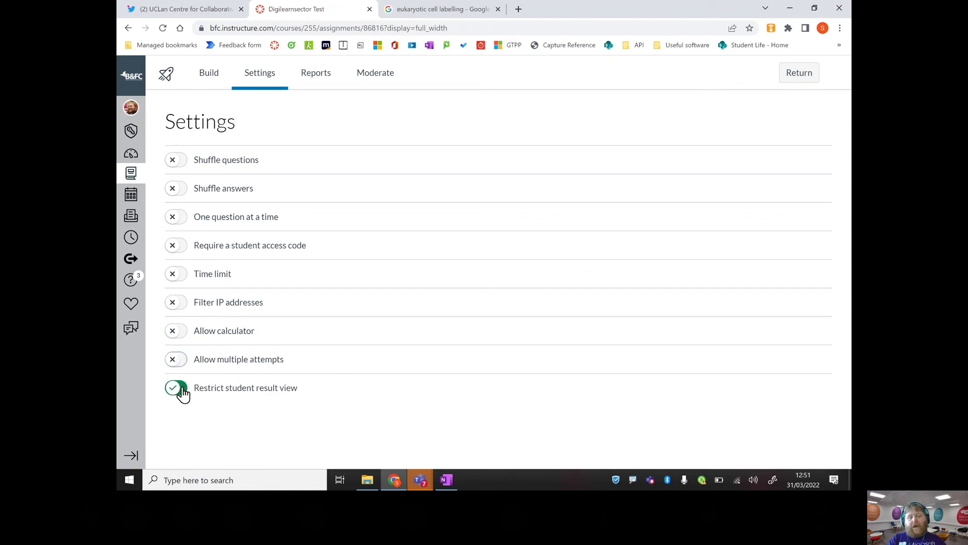
{"action": "left_click_drag", "start_coordinate": [847, 308], "coordinate": [847, 381]}
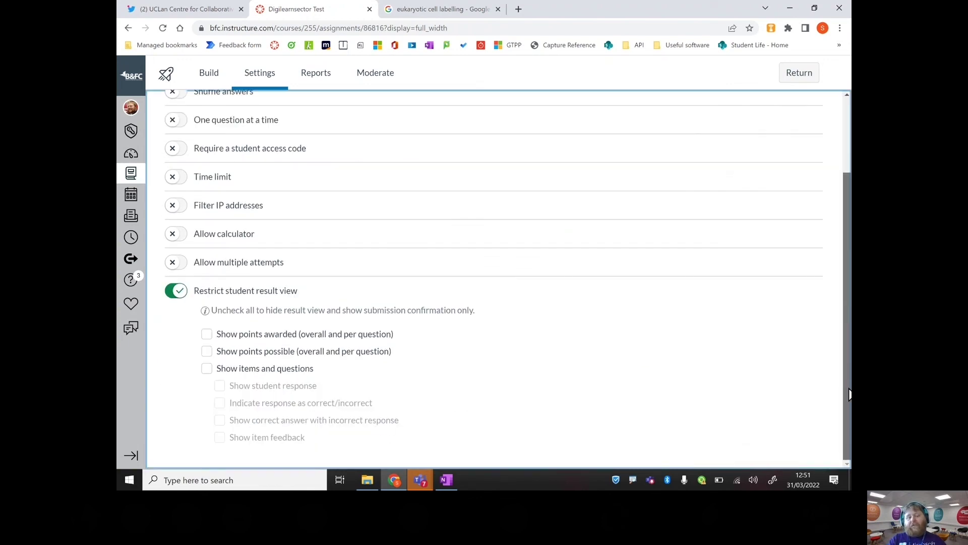
{"action": "left_click", "coordinate": [176, 291]}
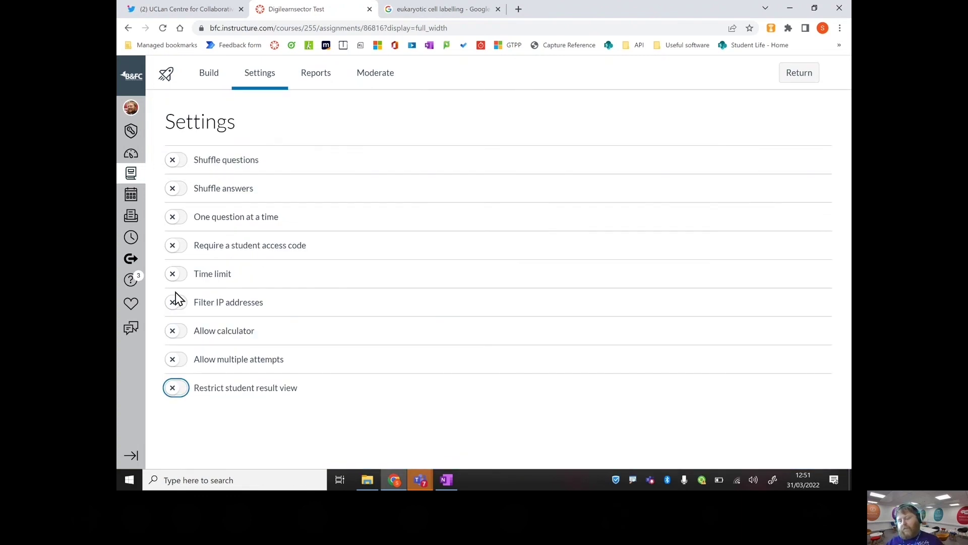
{"action": "left_click", "coordinate": [176, 387]}
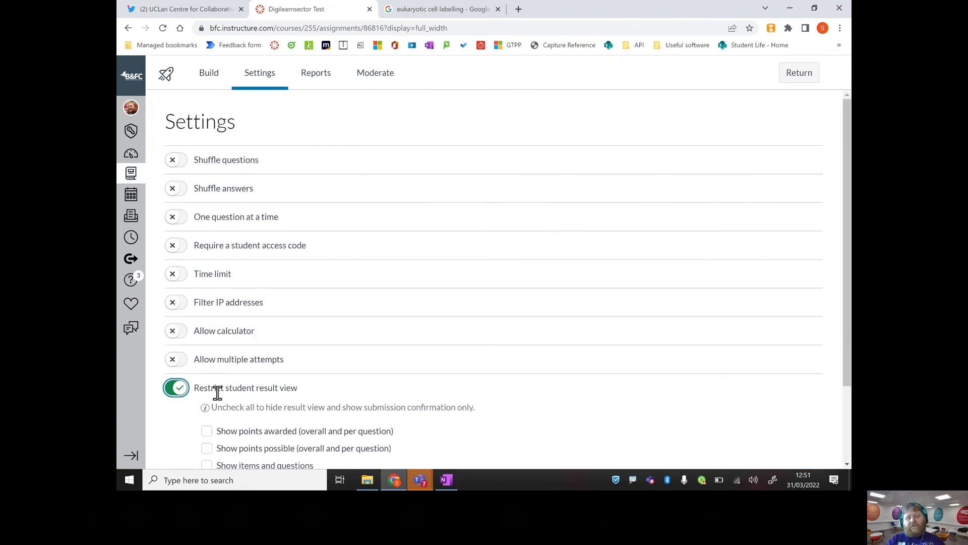
{"action": "scroll", "coordinate": [849, 353], "scroll_direction": "down", "scroll_amount": 2}
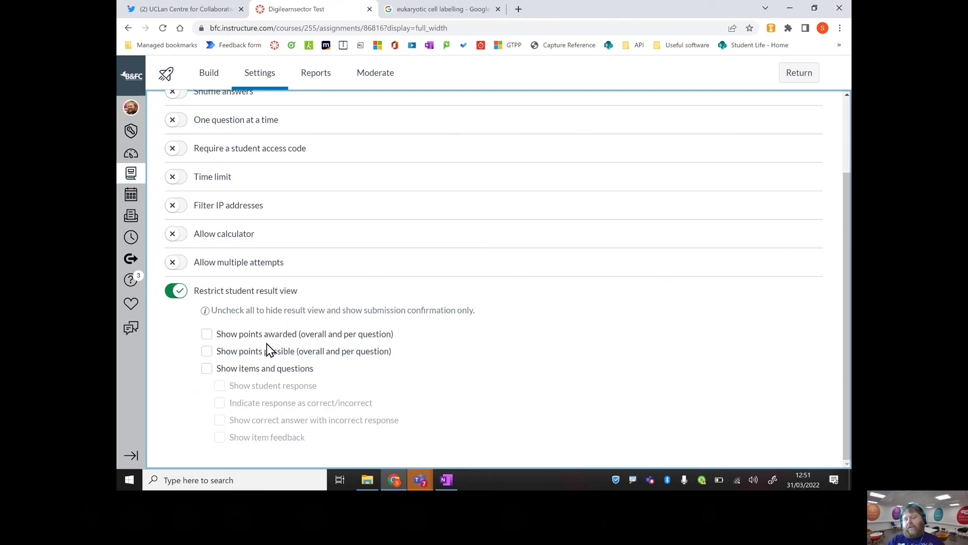
{"action": "left_click", "coordinate": [257, 369]}
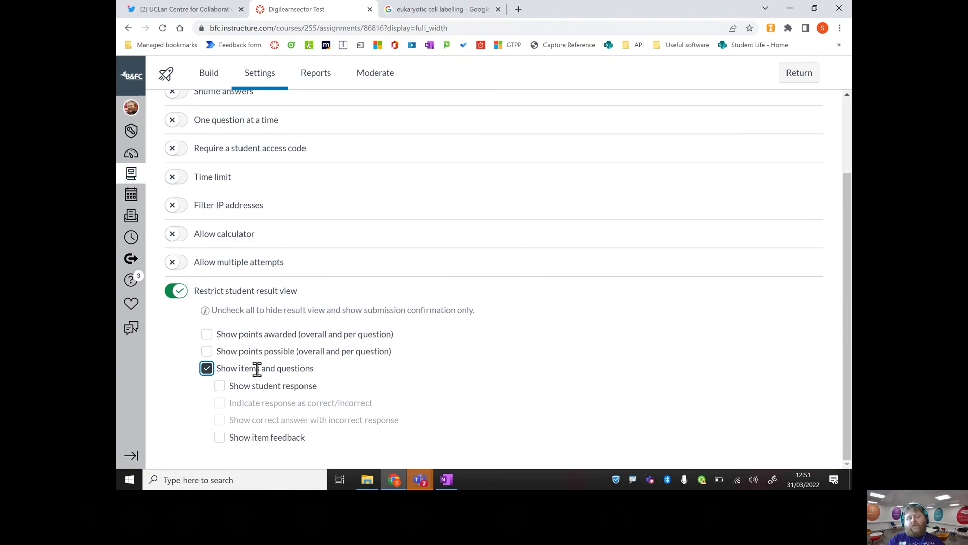
{"action": "left_click", "coordinate": [264, 386]}
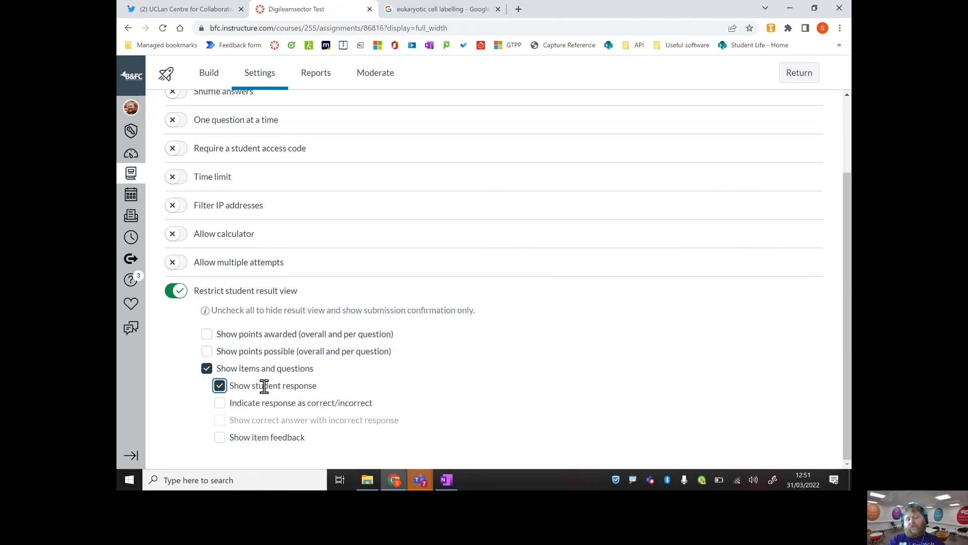
Try the correct/incorrect and correct answer options, leave only item feedback added, and switch off the student result view restriction
{"action": "left_click", "coordinate": [269, 438]}
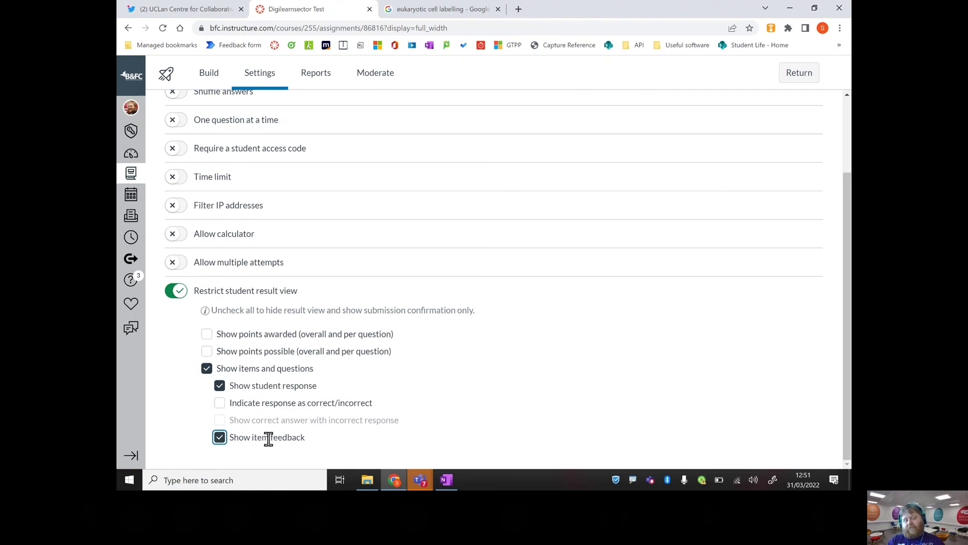
{"action": "left_click", "coordinate": [269, 438]}
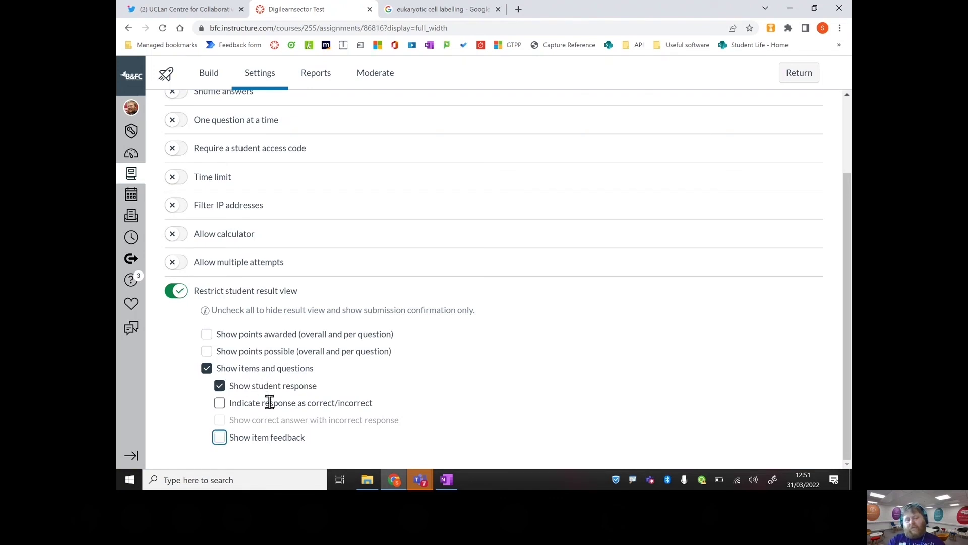
{"action": "left_click", "coordinate": [271, 402]}
{"action": "left_click", "coordinate": [276, 420]}
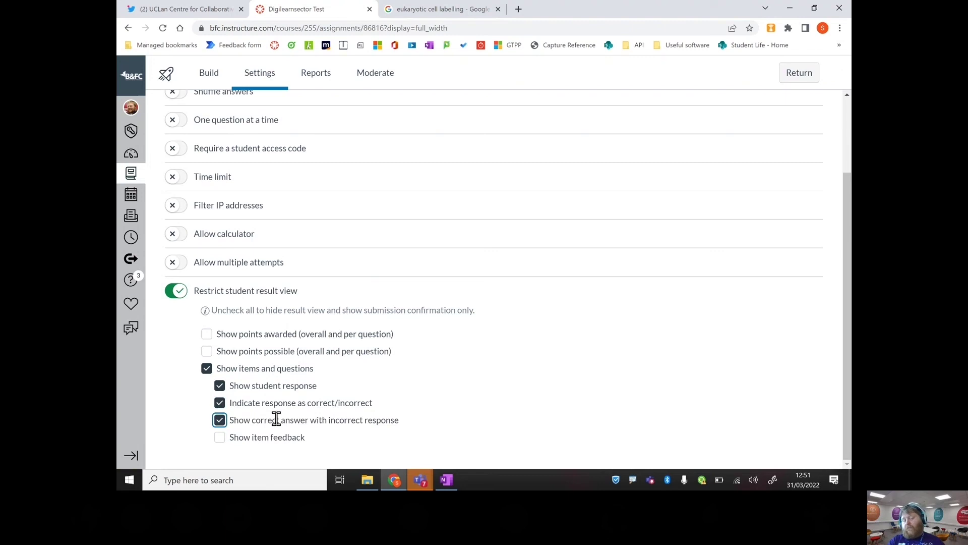
{"action": "left_click", "coordinate": [277, 420]}
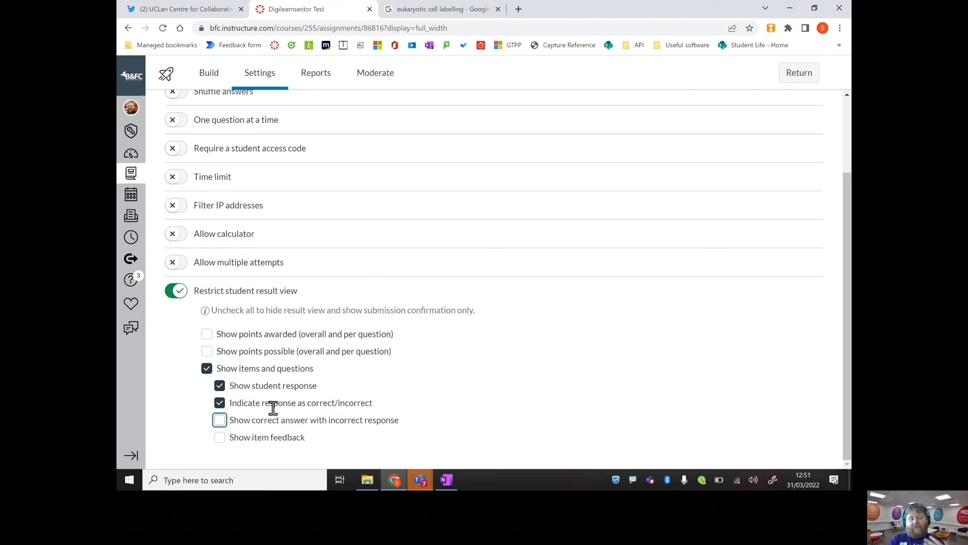
{"action": "left_click", "coordinate": [272, 404]}
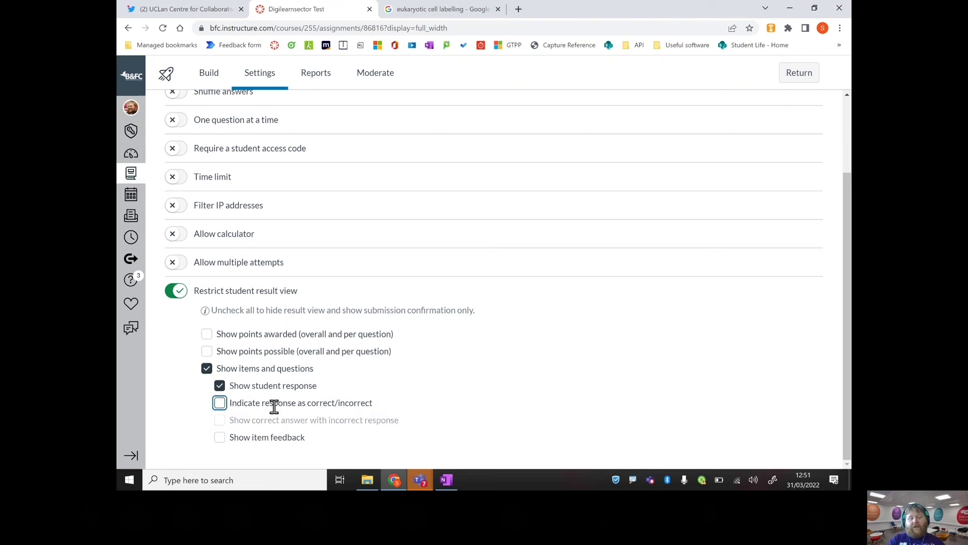
{"action": "left_click", "coordinate": [277, 437]}
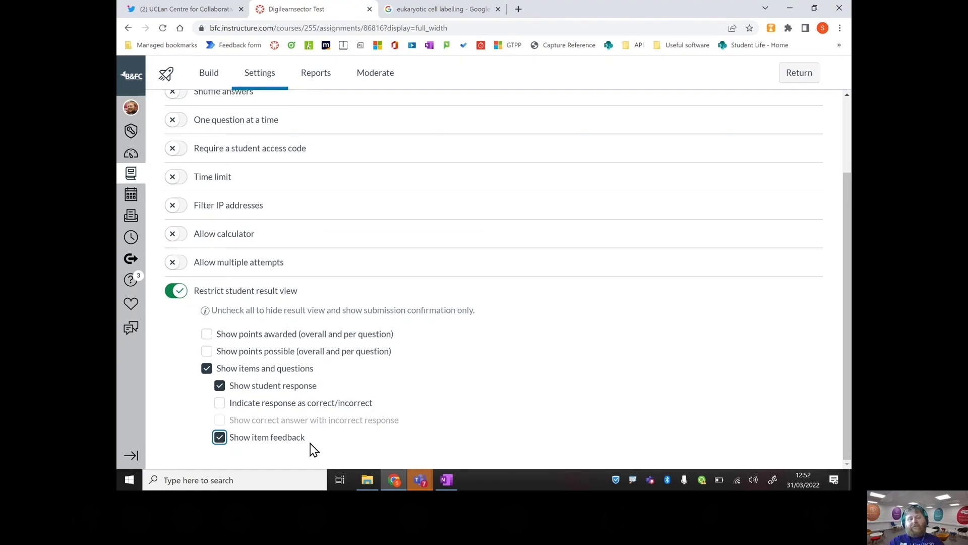
{"action": "left_click", "coordinate": [170, 291]}
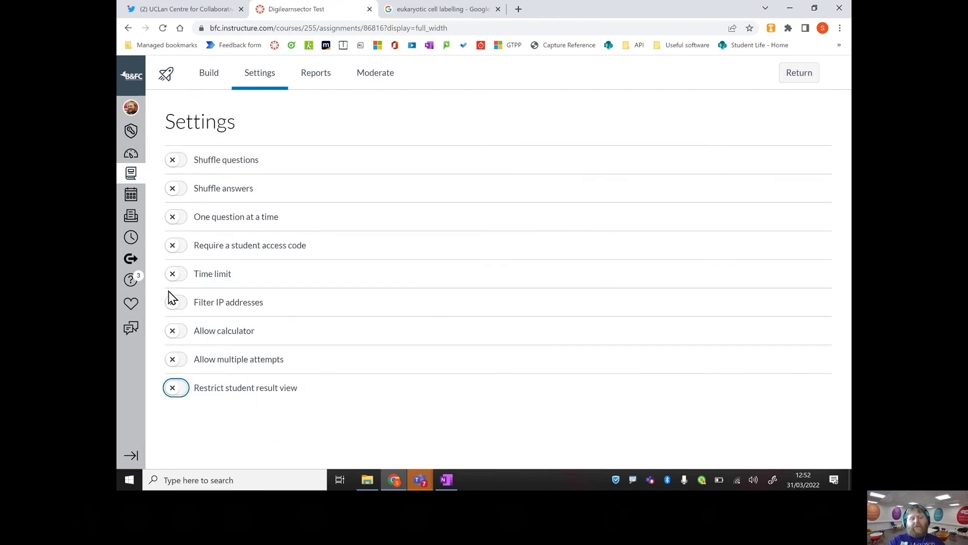
Check the quiz's Quiz and Item Analysis report, return to the reports overview, and open the moderation page
{"action": "left_click", "coordinate": [308, 86]}
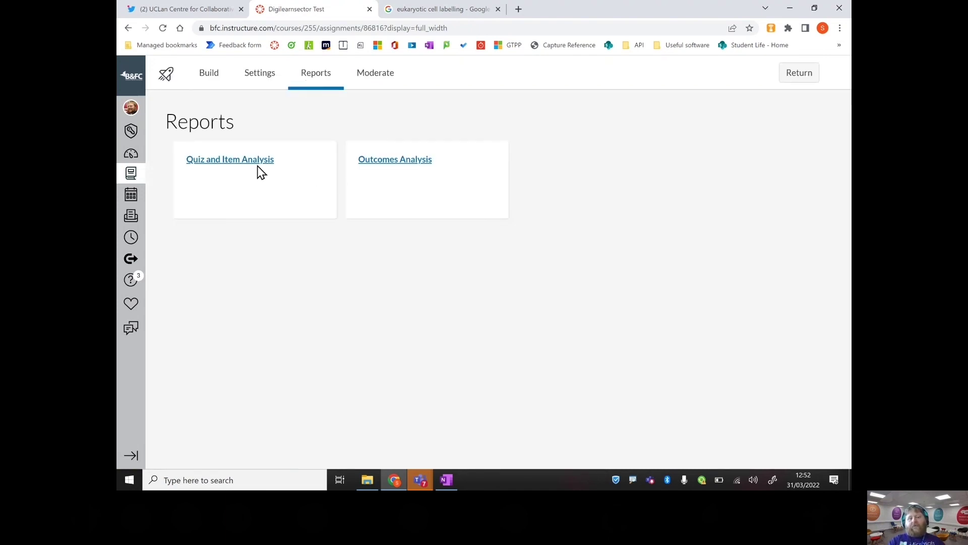
{"action": "left_click", "coordinate": [222, 160]}
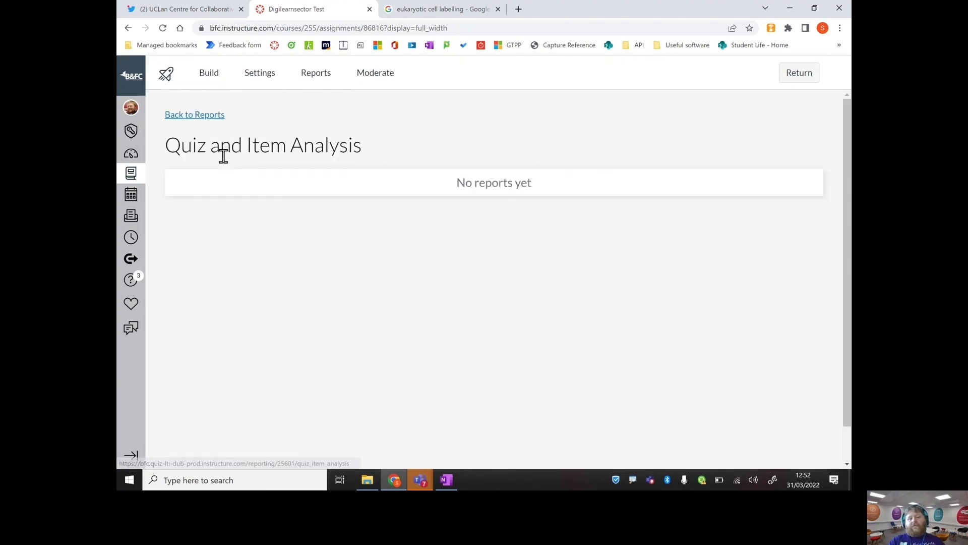
{"action": "left_click", "coordinate": [190, 116]}
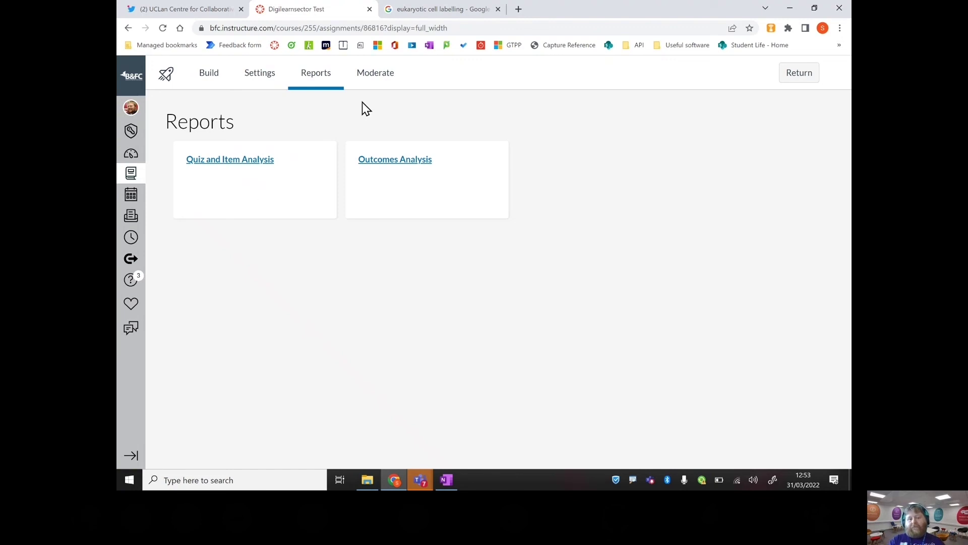
{"action": "left_click", "coordinate": [374, 80]}
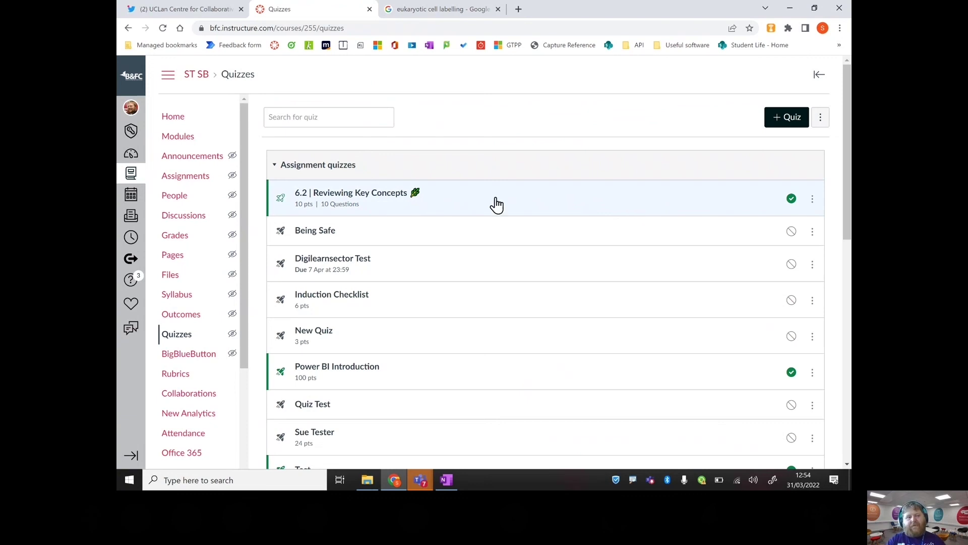
Open the course modules, select the Digilearn Test assignment as a new item for Strong Supporting Page Elements, and cancel adding it
{"action": "left_click", "coordinate": [180, 140]}
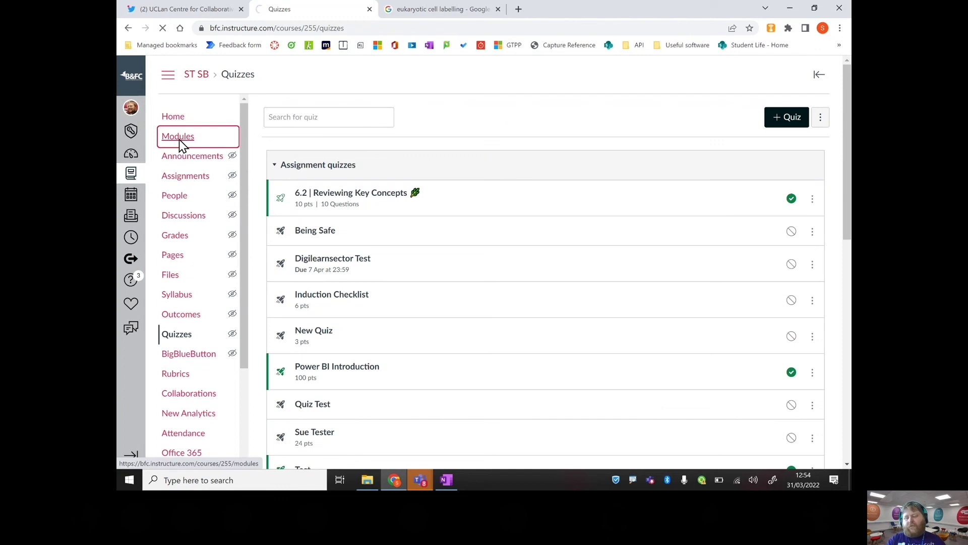
{"action": "left_click_drag", "start_coordinate": [244, 147], "coordinate": [194, 143]}
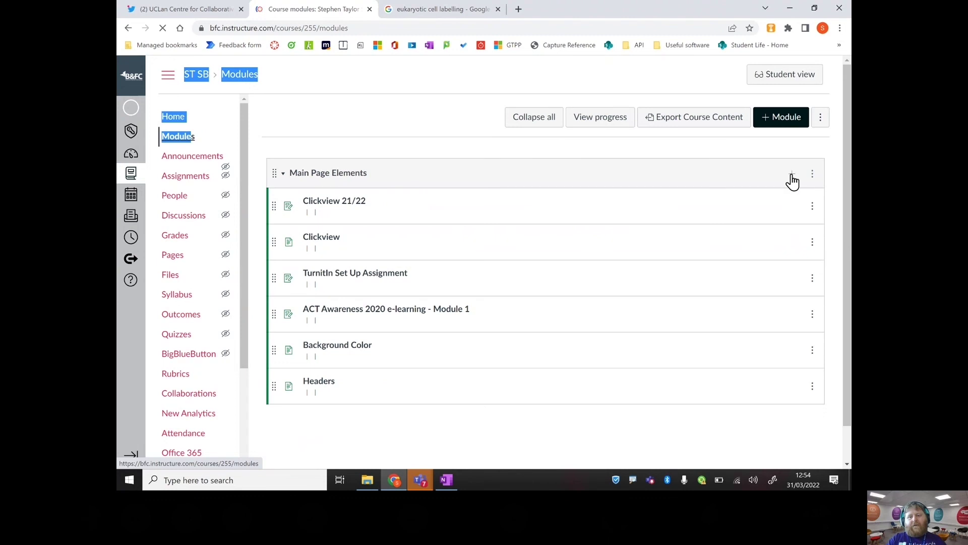
{"action": "left_click", "coordinate": [792, 174]}
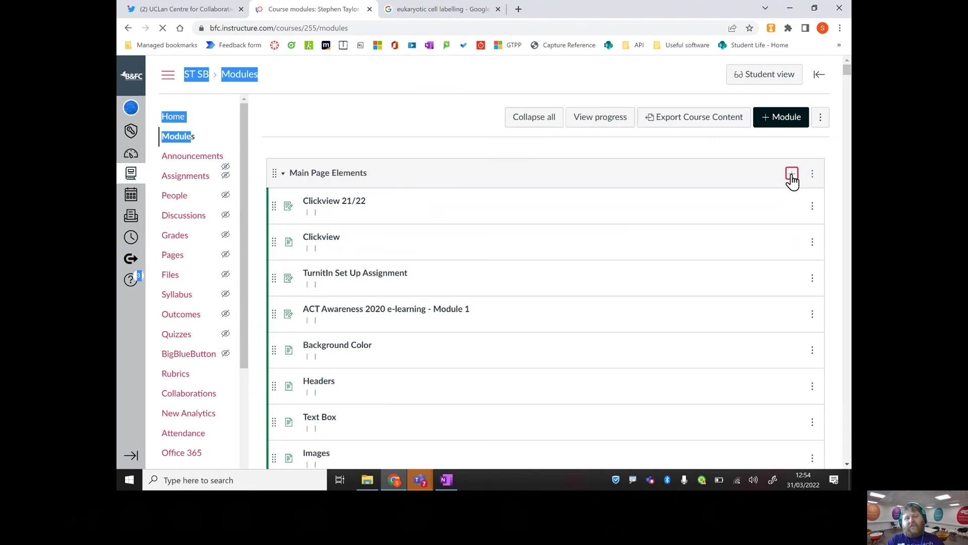
{"action": "scroll", "coordinate": [807, 201], "scroll_direction": "down", "scroll_amount": 1}
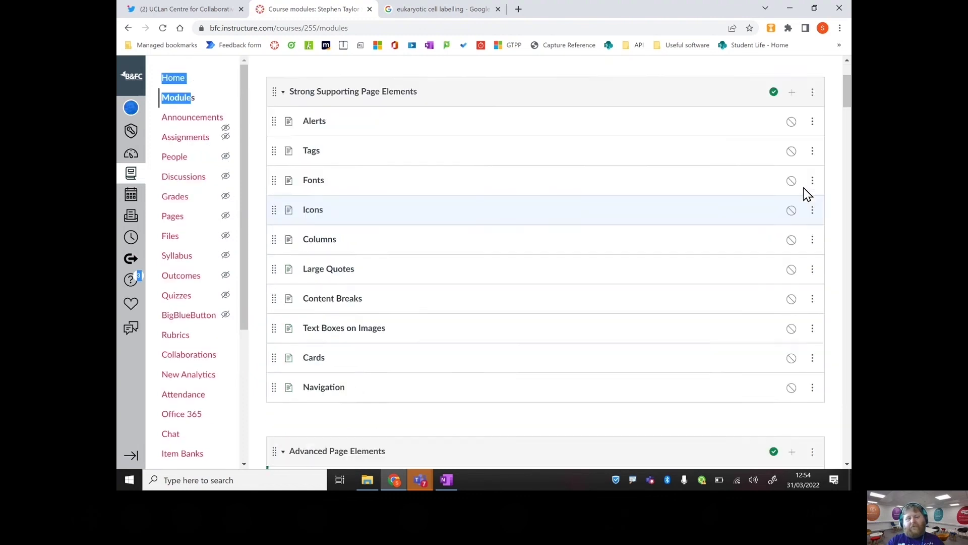
{"action": "scroll", "coordinate": [810, 204], "scroll_direction": "down", "scroll_amount": 2}
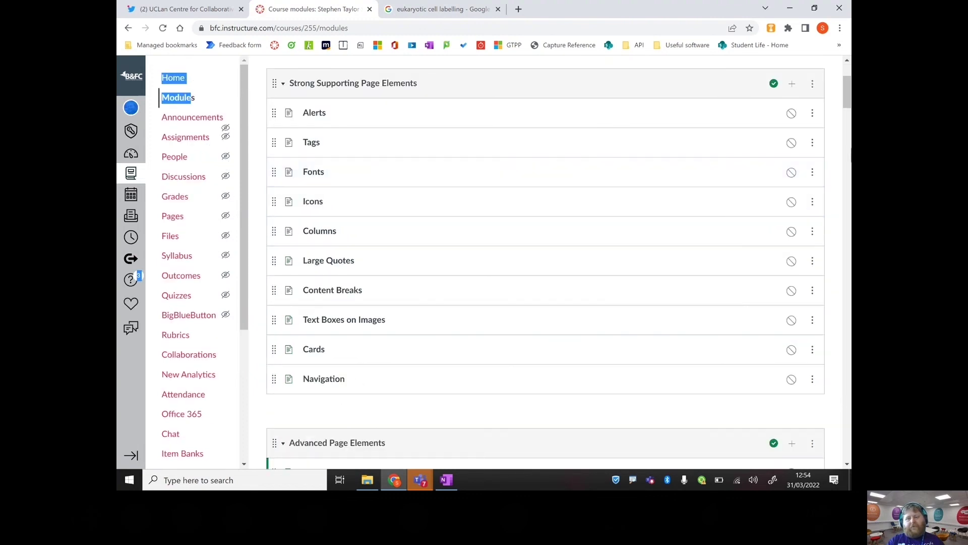
{"action": "left_click", "coordinate": [792, 86]}
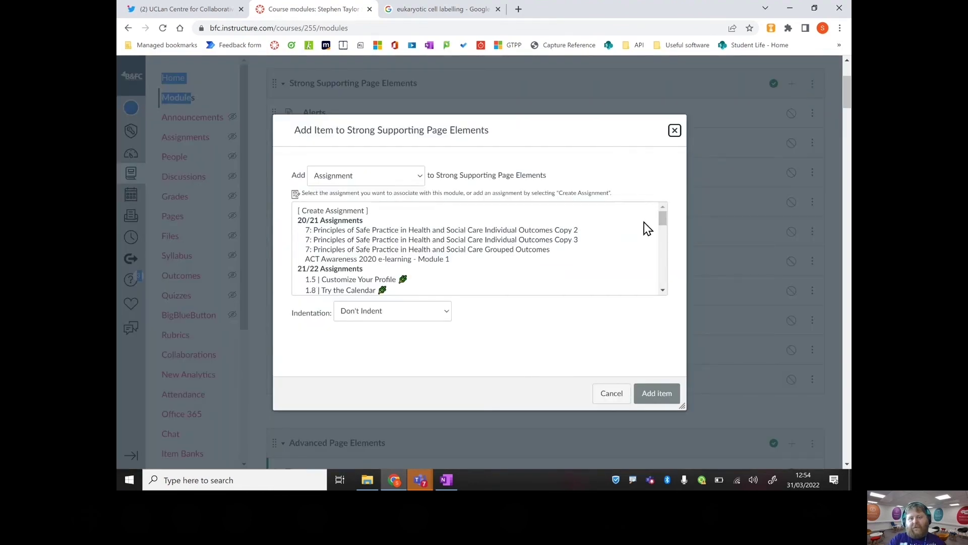
{"action": "left_click_drag", "start_coordinate": [662, 216], "coordinate": [662, 275]}
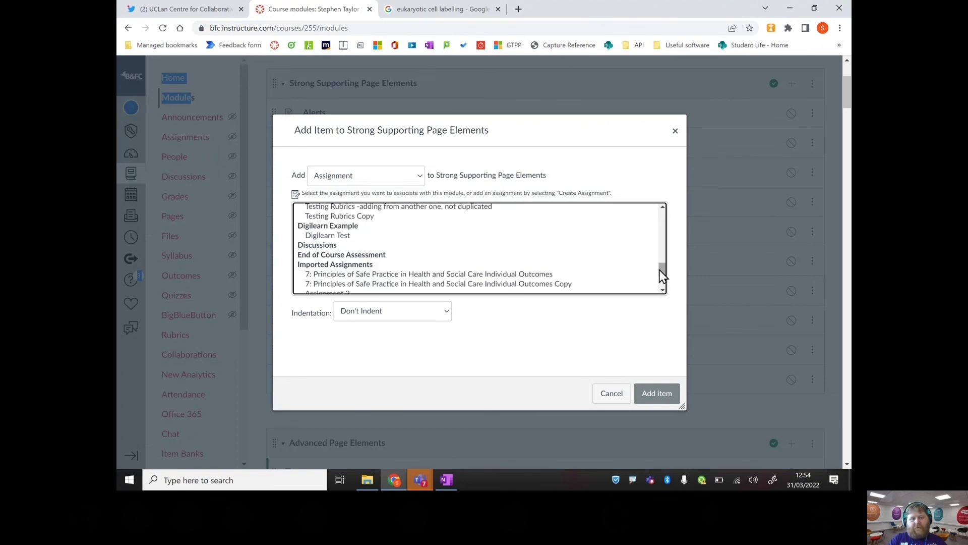
{"action": "left_click", "coordinate": [329, 238]}
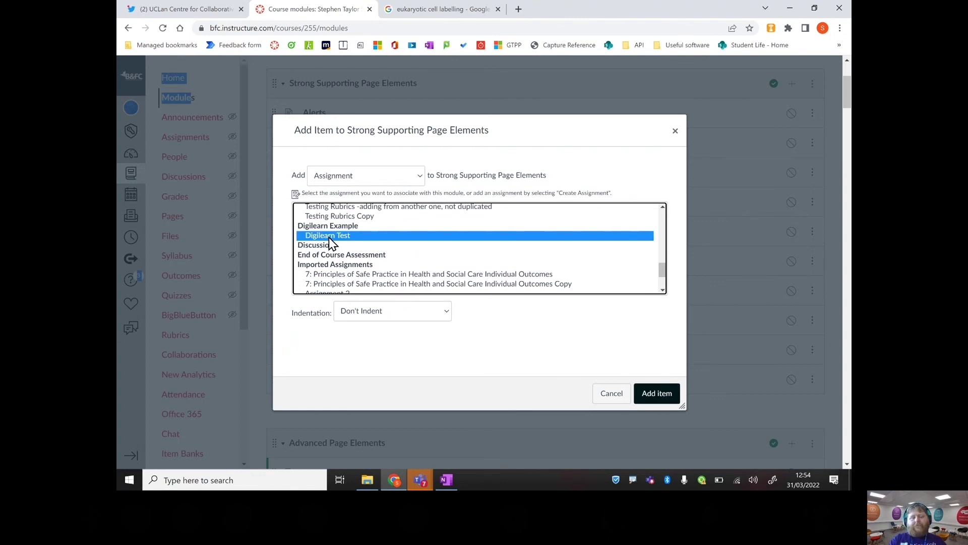
{"action": "left_click", "coordinate": [677, 136]}
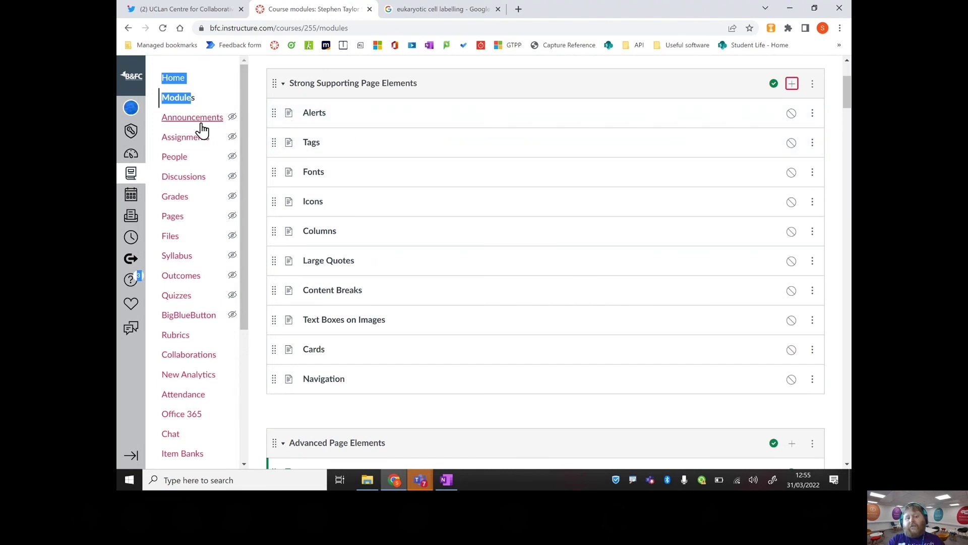
Open the course's assignments list
{"action": "left_click", "coordinate": [192, 138]}
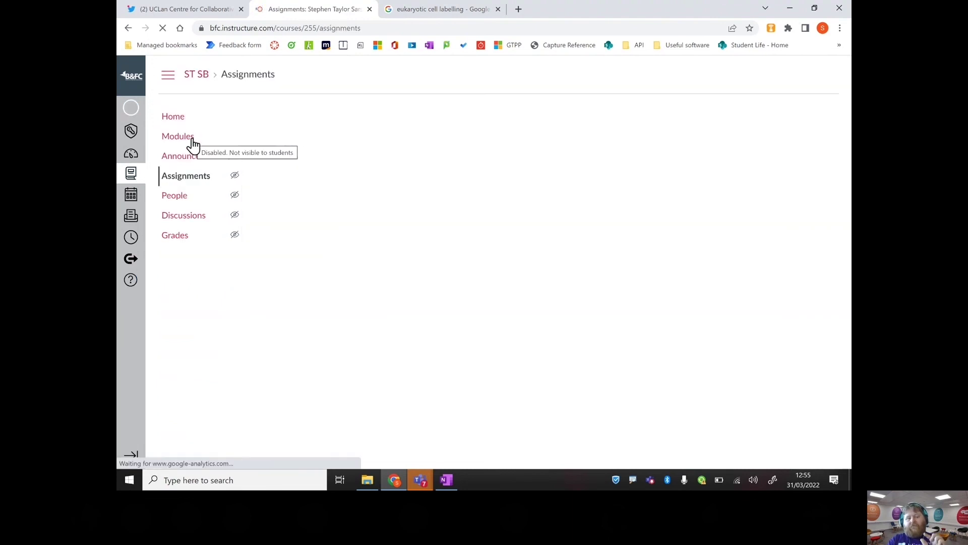